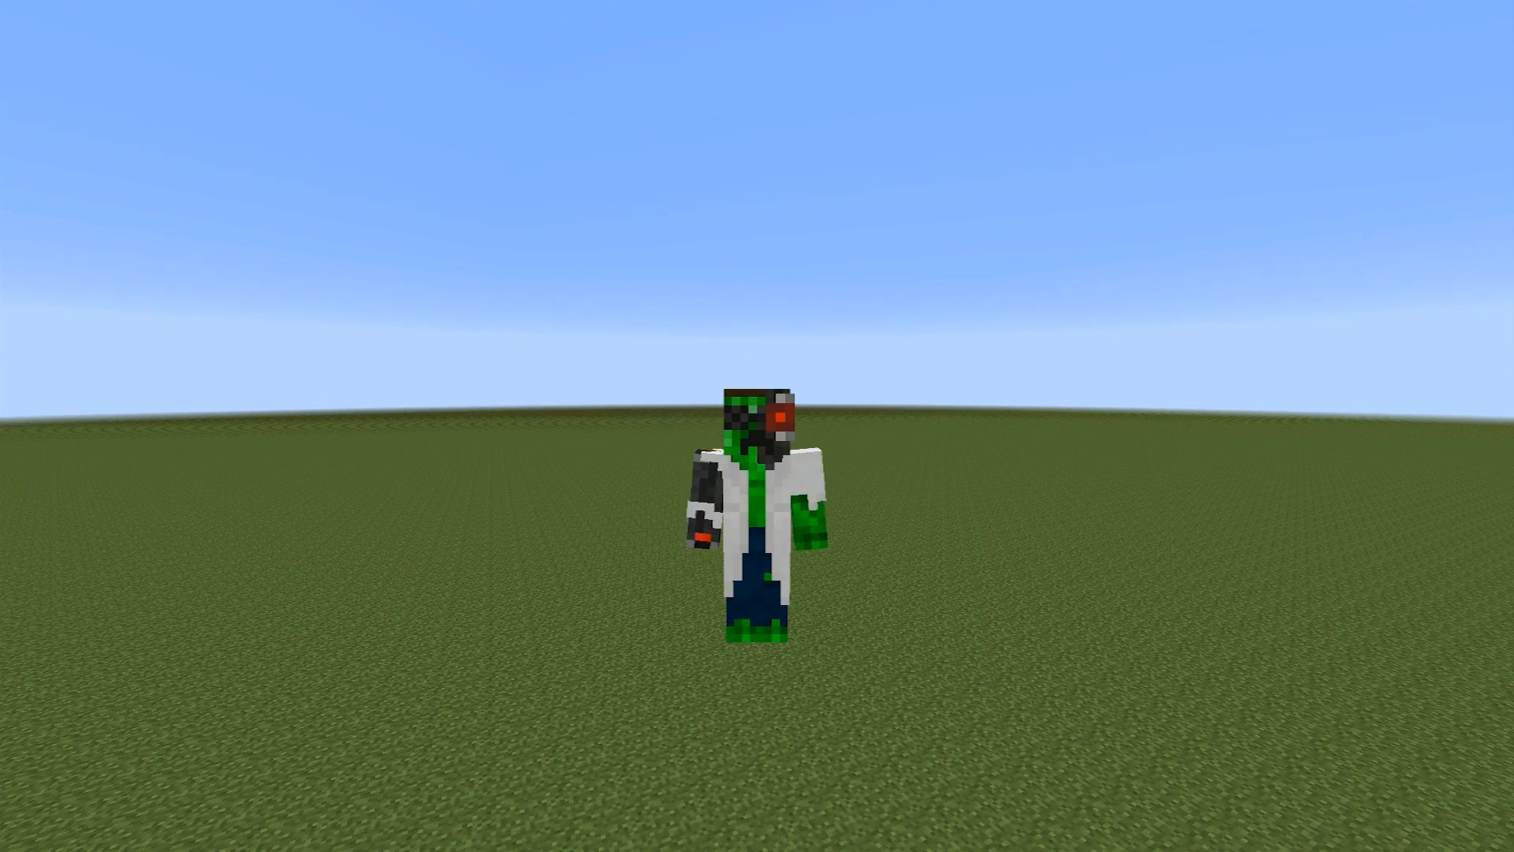
- Turn off the left sleeve and left pants leg overlays in the skin customization settings
key(Escape)
click(623, 493)
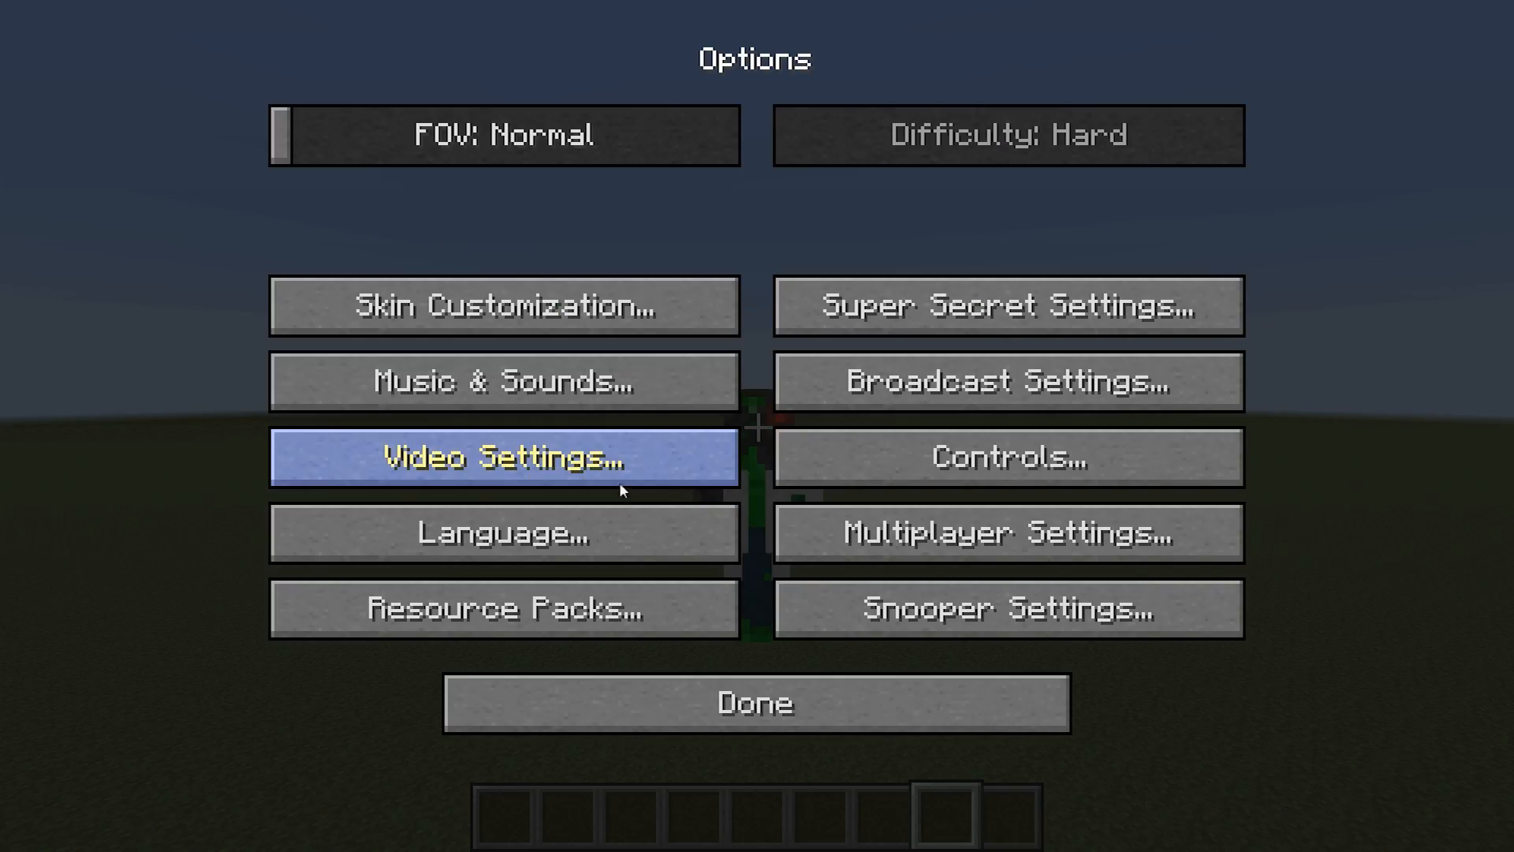
click(445, 330)
click(560, 250)
click(584, 341)
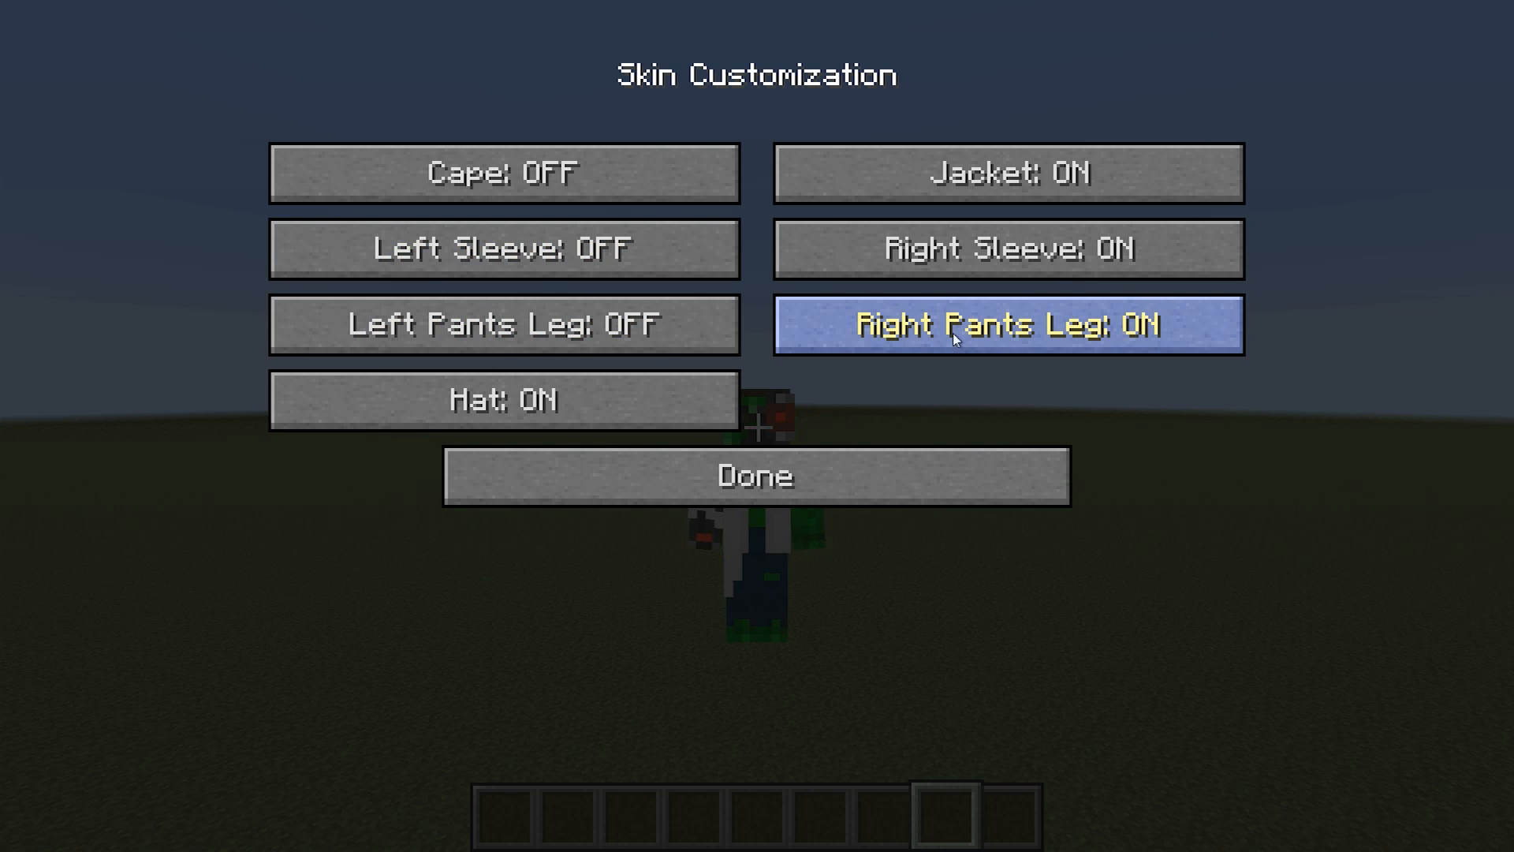
- Turn off the right pants leg, right sleeve, jacket and hat overlays, and return to the game with the HUD hidden
click(956, 337)
click(915, 260)
click(1013, 189)
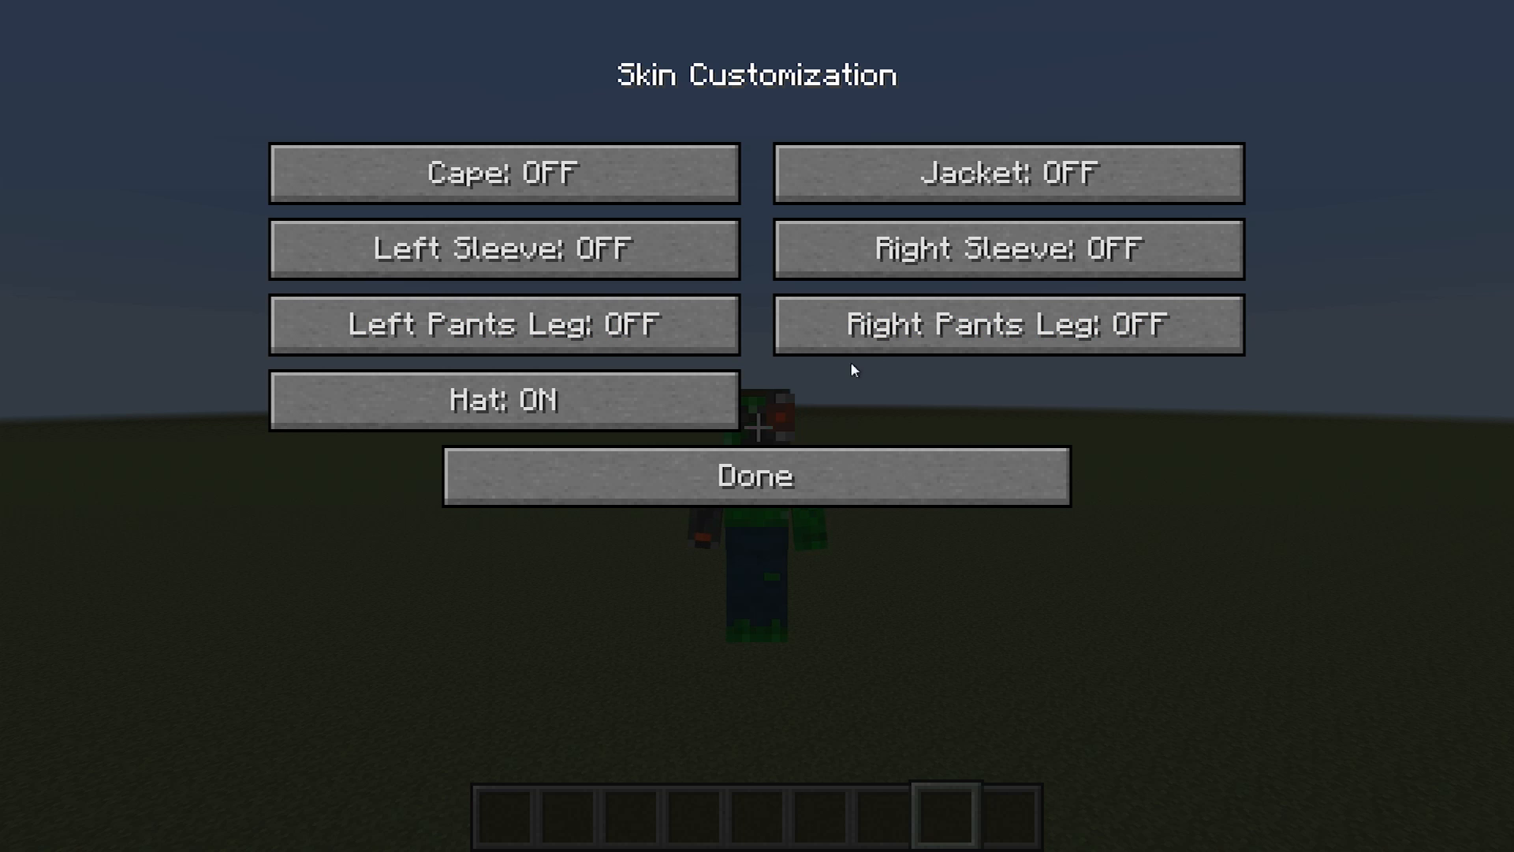
click(541, 412)
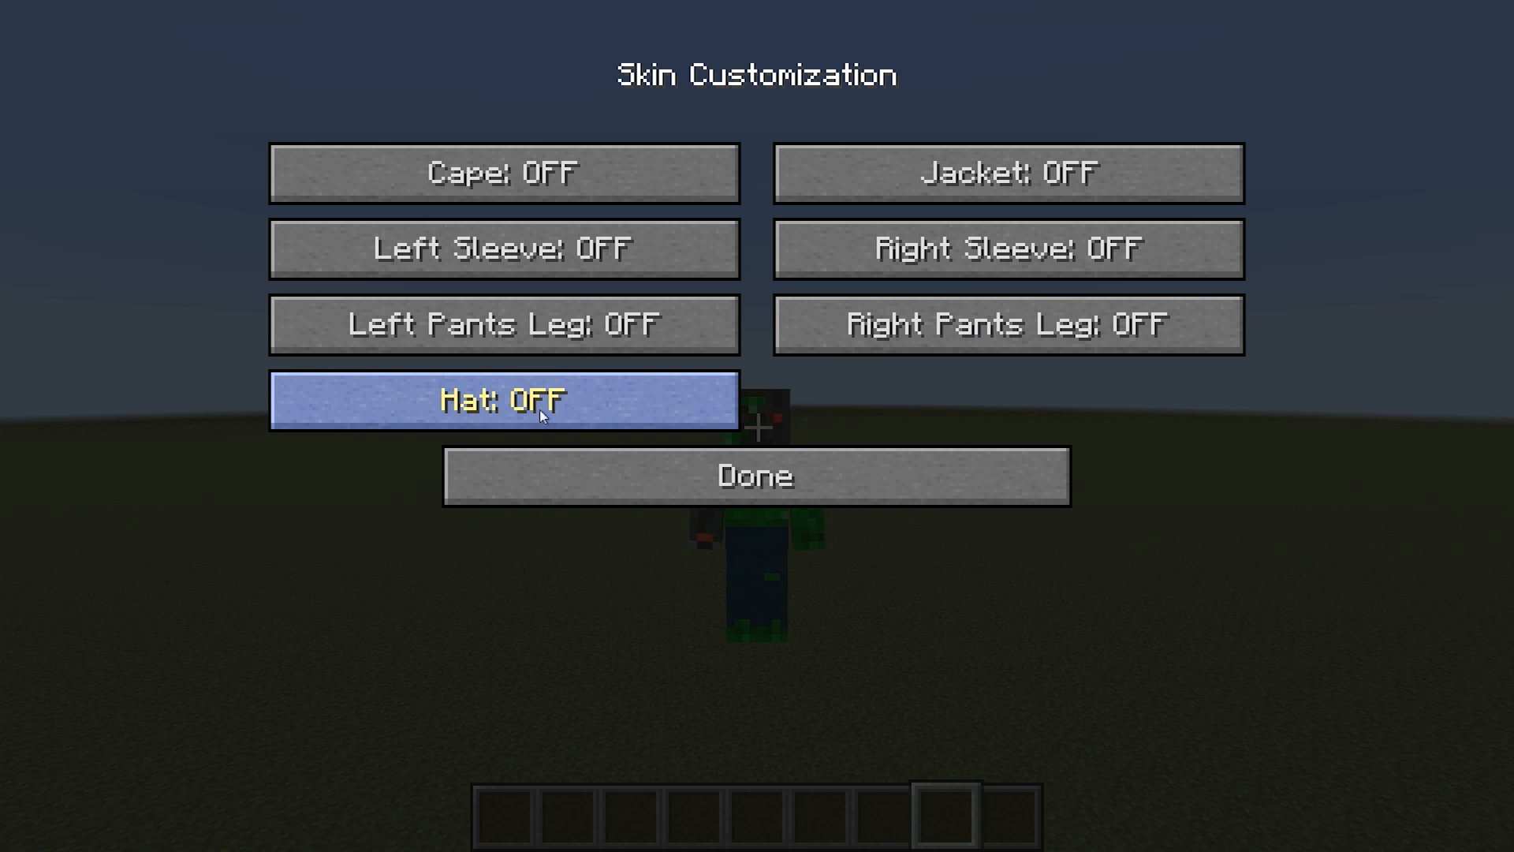
click(767, 477)
click(817, 700)
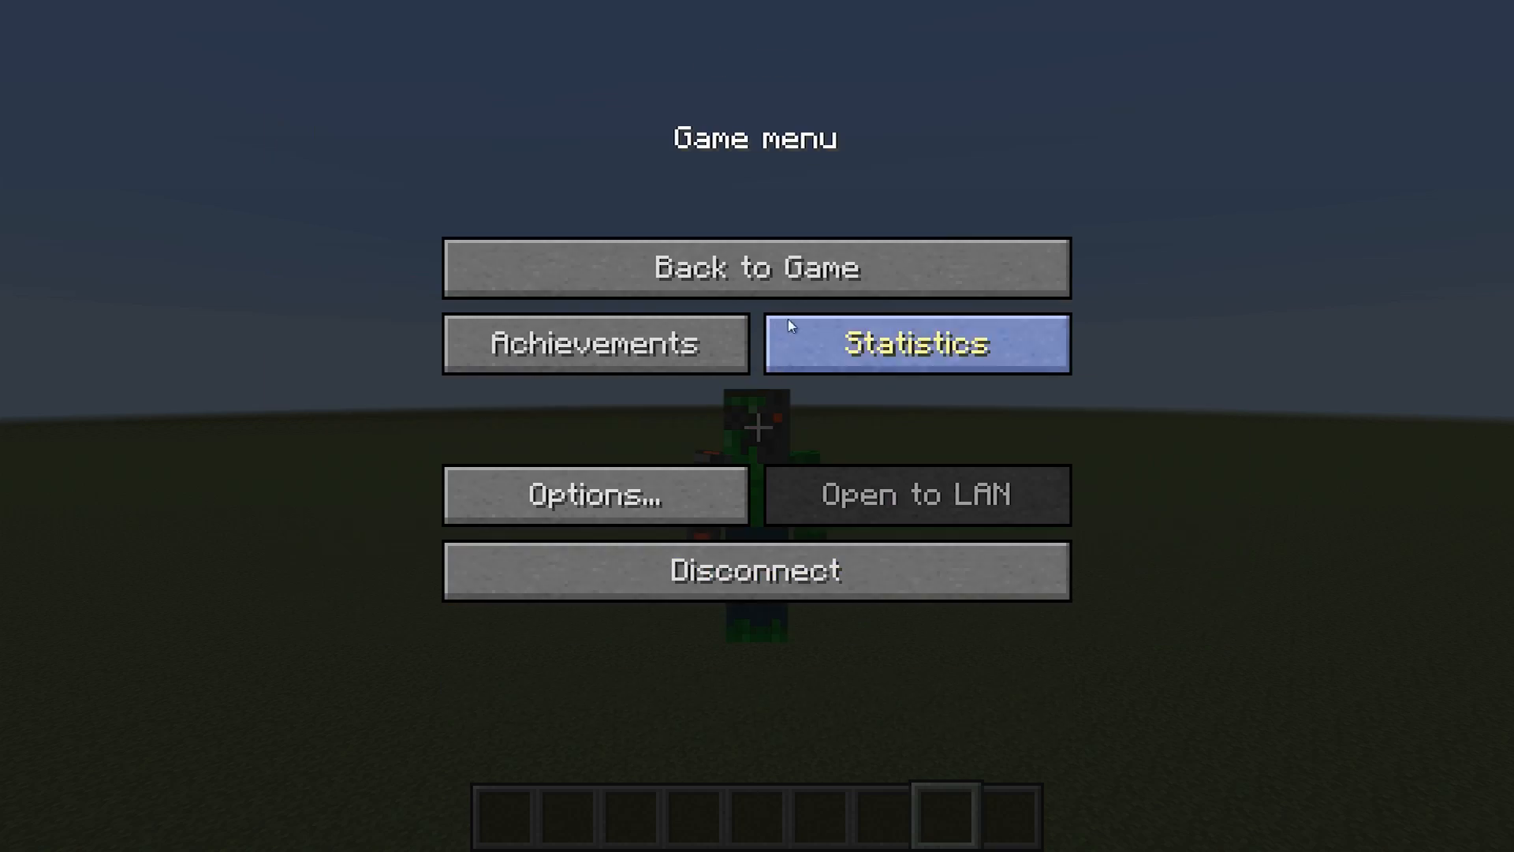
click(789, 268)
key(F1)
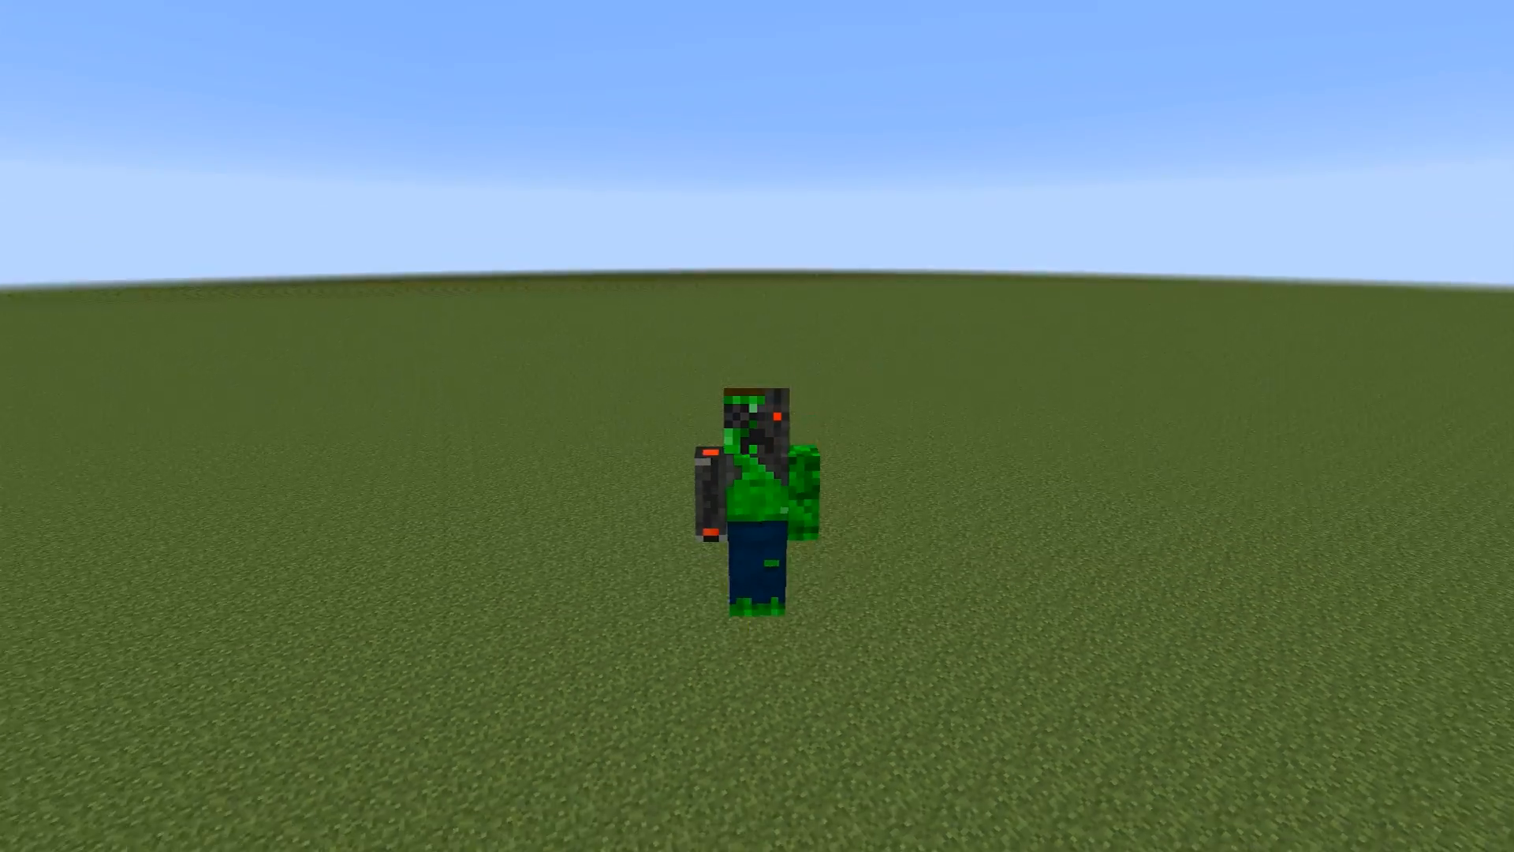
- Inspect the character without overlays by swinging its arm and switching the camera to view it from behind
click(757, 425)
click(757, 426)
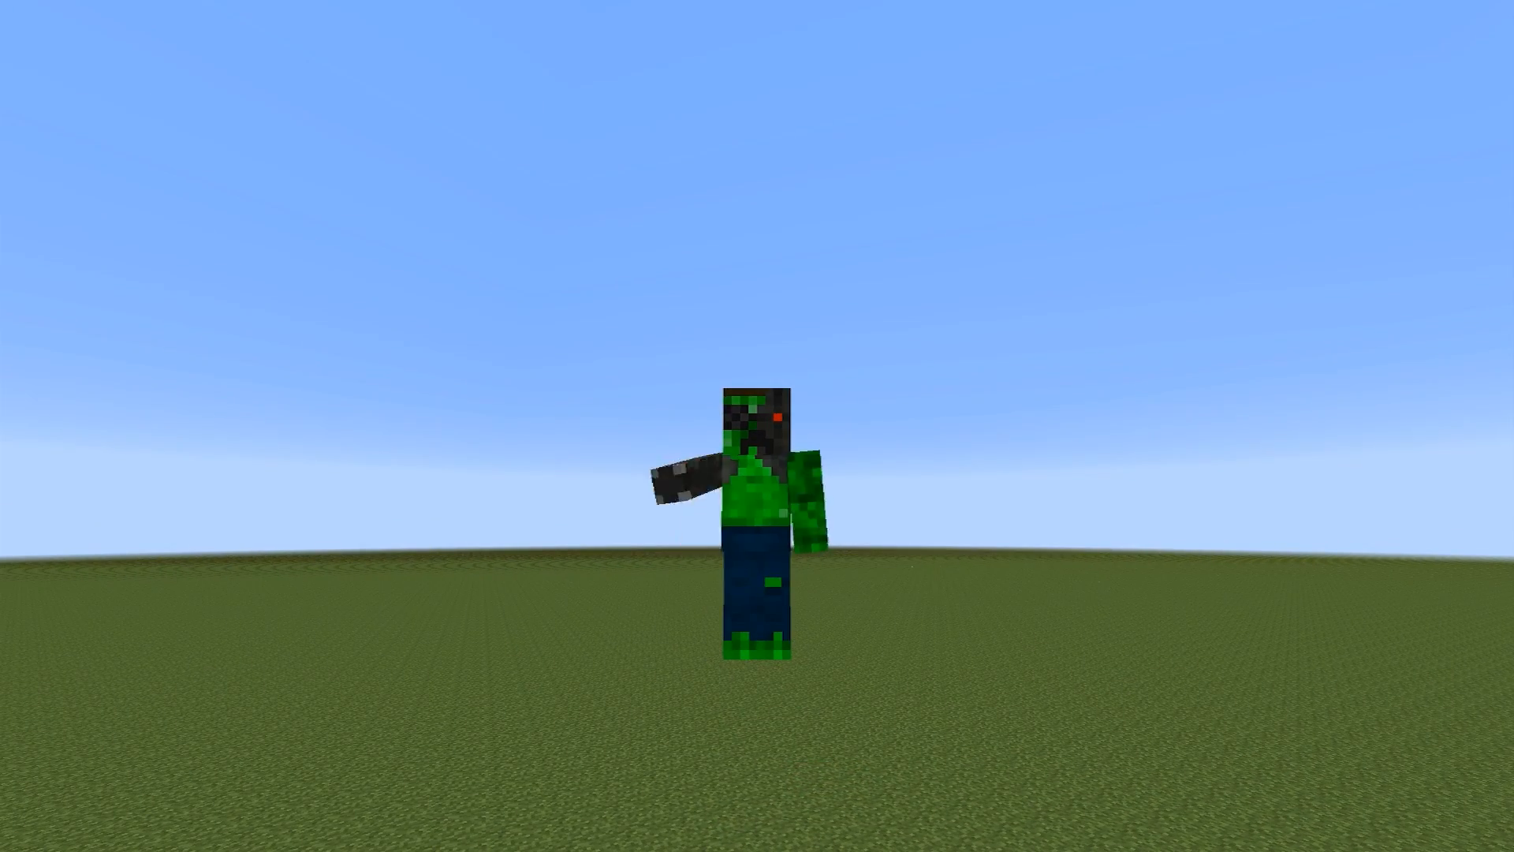
click(757, 426)
click(757, 426)
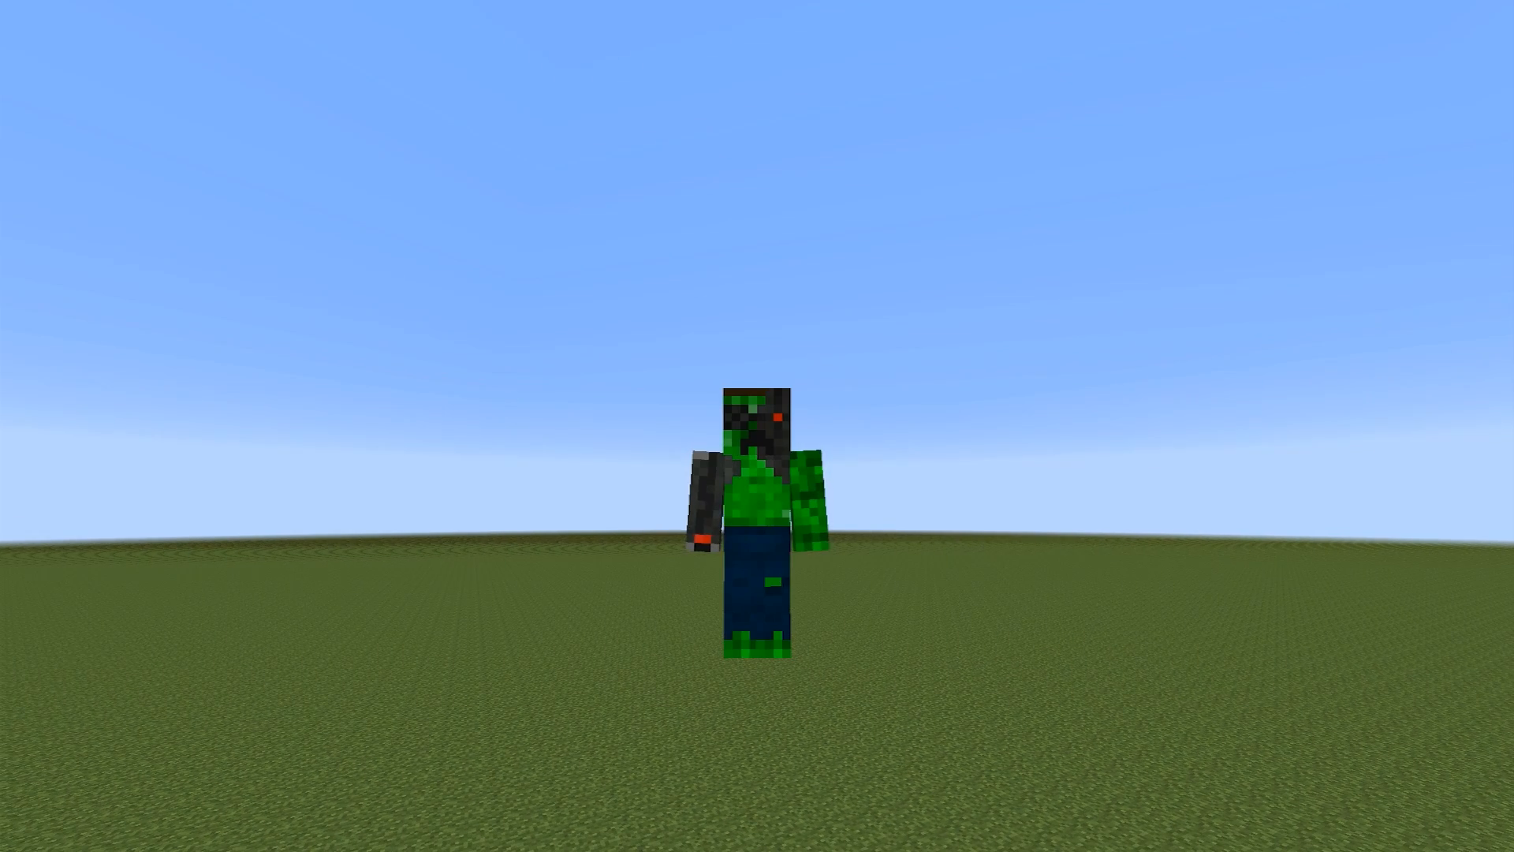
key(F5)
key(F5)
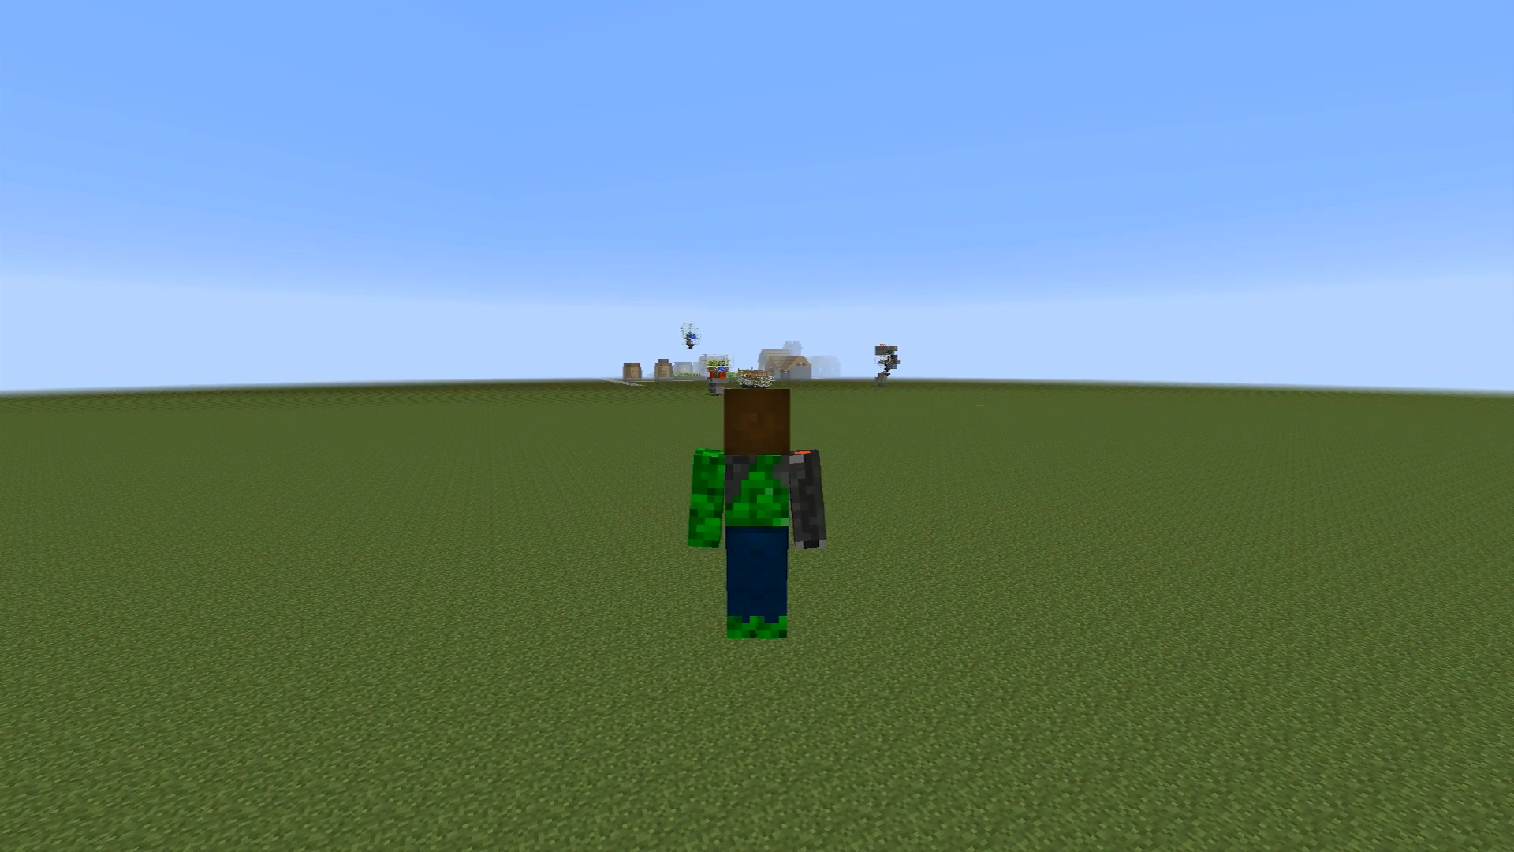
- Turn the left and right sleeve overlays back on, return to the game and change the camera perspective
key(Escape)
click(629, 496)
click(615, 309)
click(609, 238)
click(886, 273)
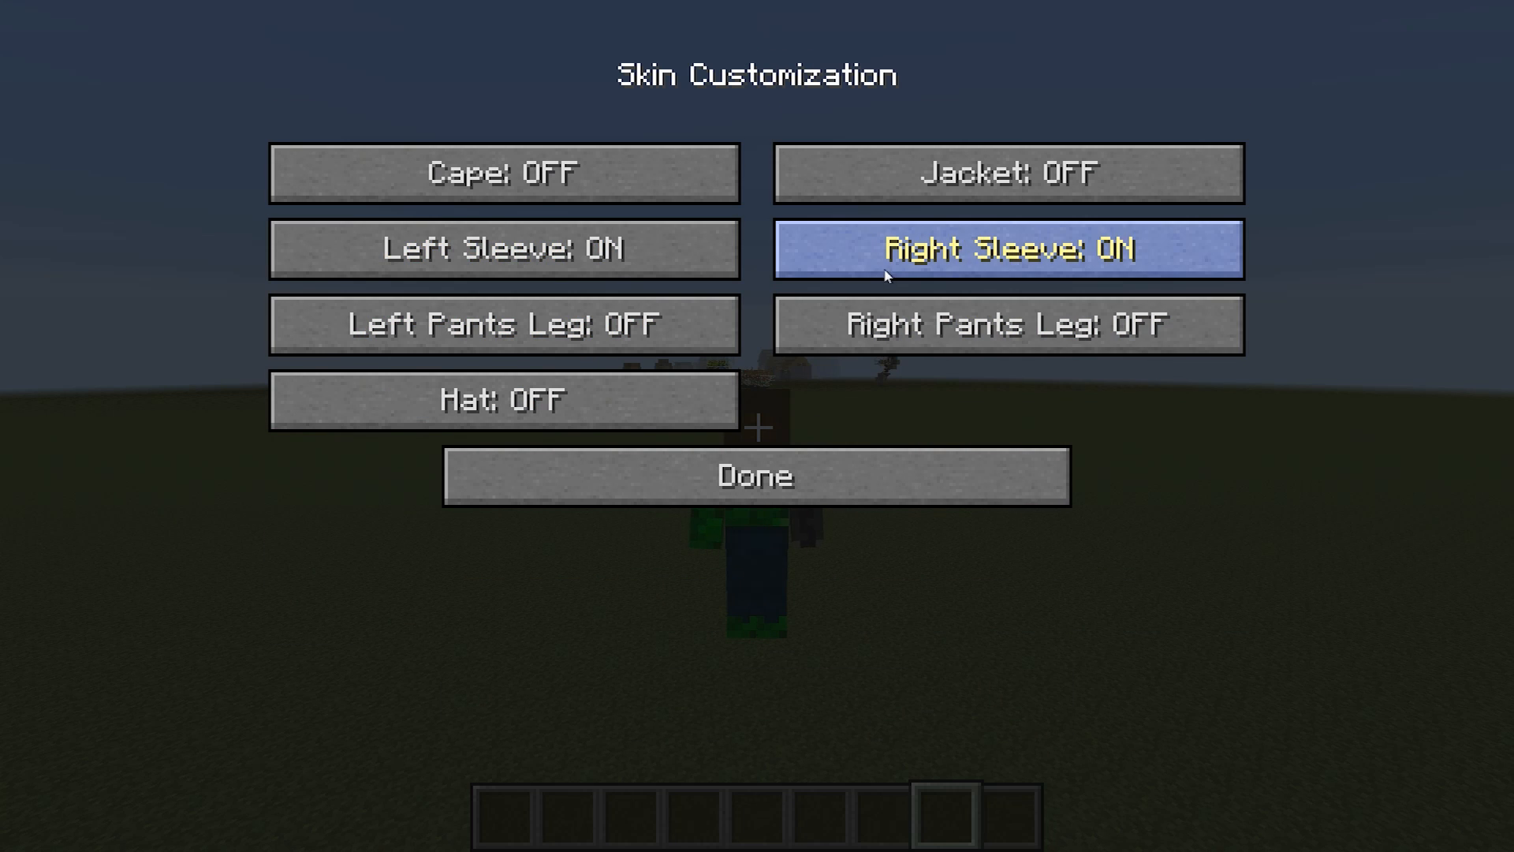
click(812, 493)
click(793, 714)
click(781, 265)
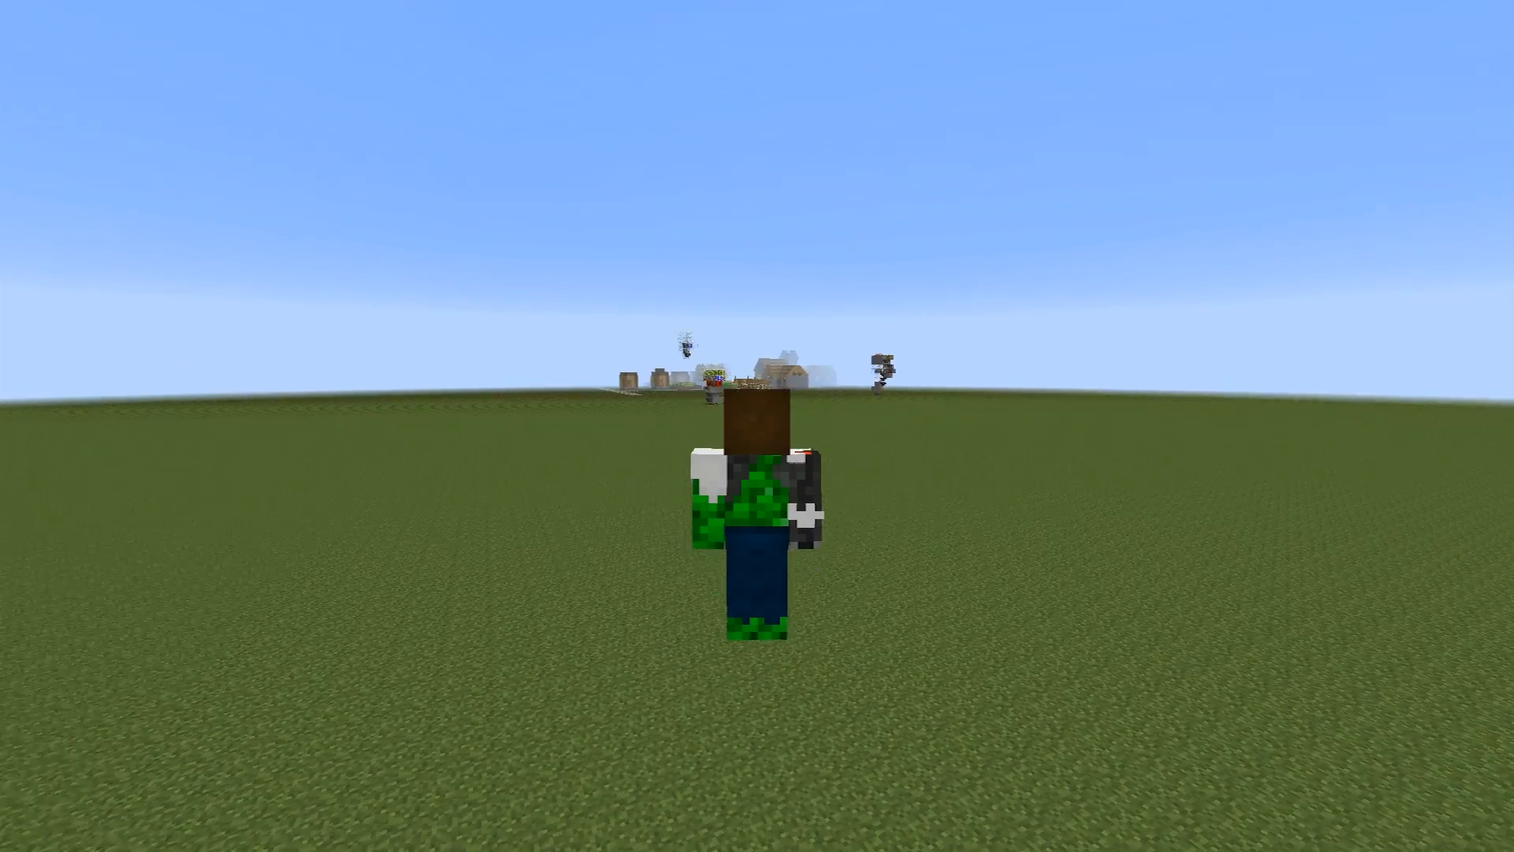
key(F5)
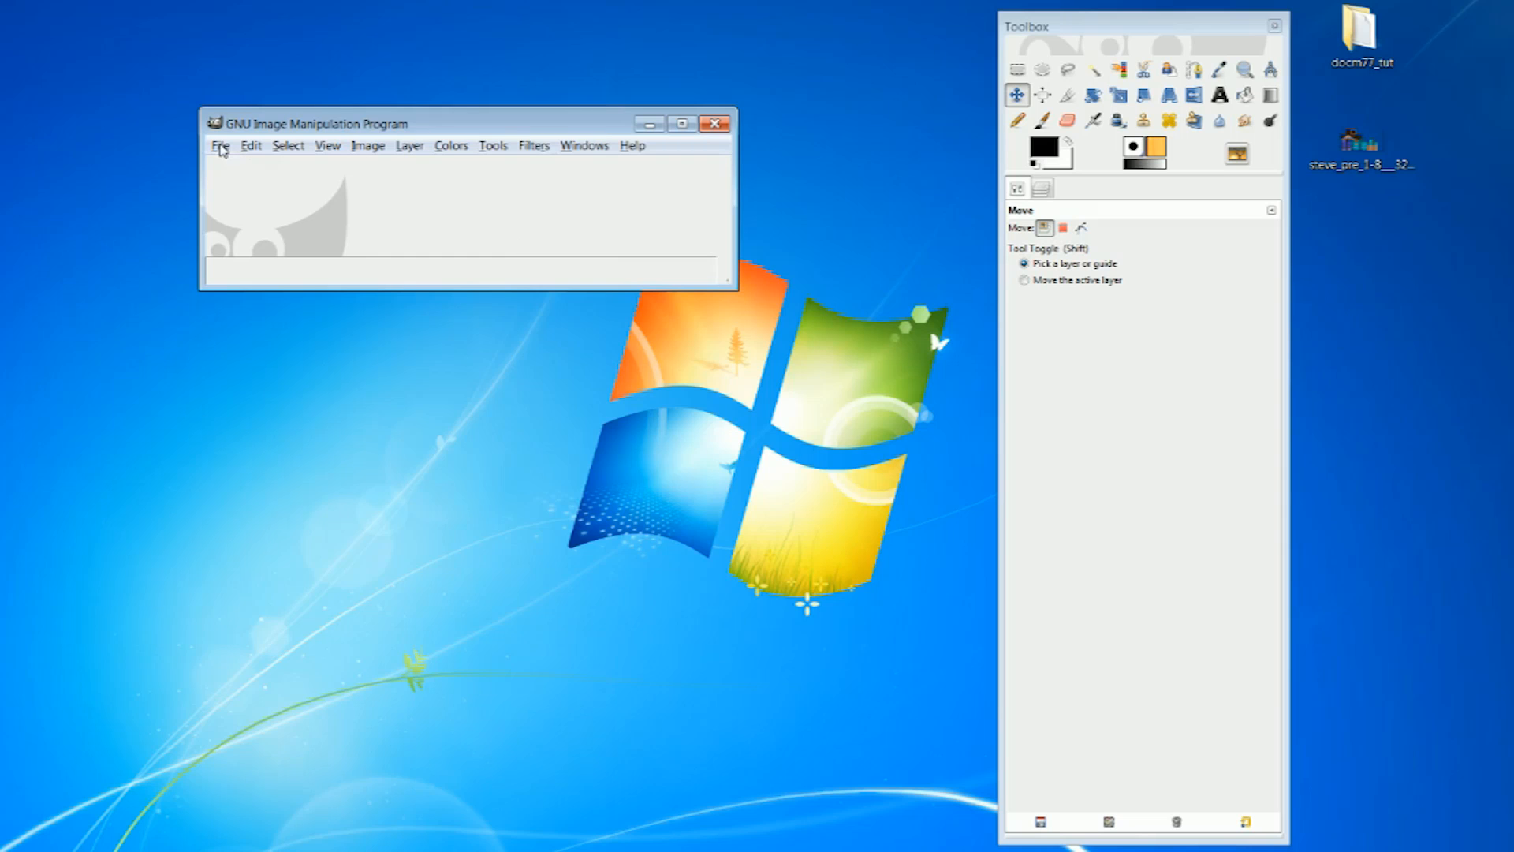
- Create a new blank image of 64 × 64 pixels in GIMP
click(222, 150)
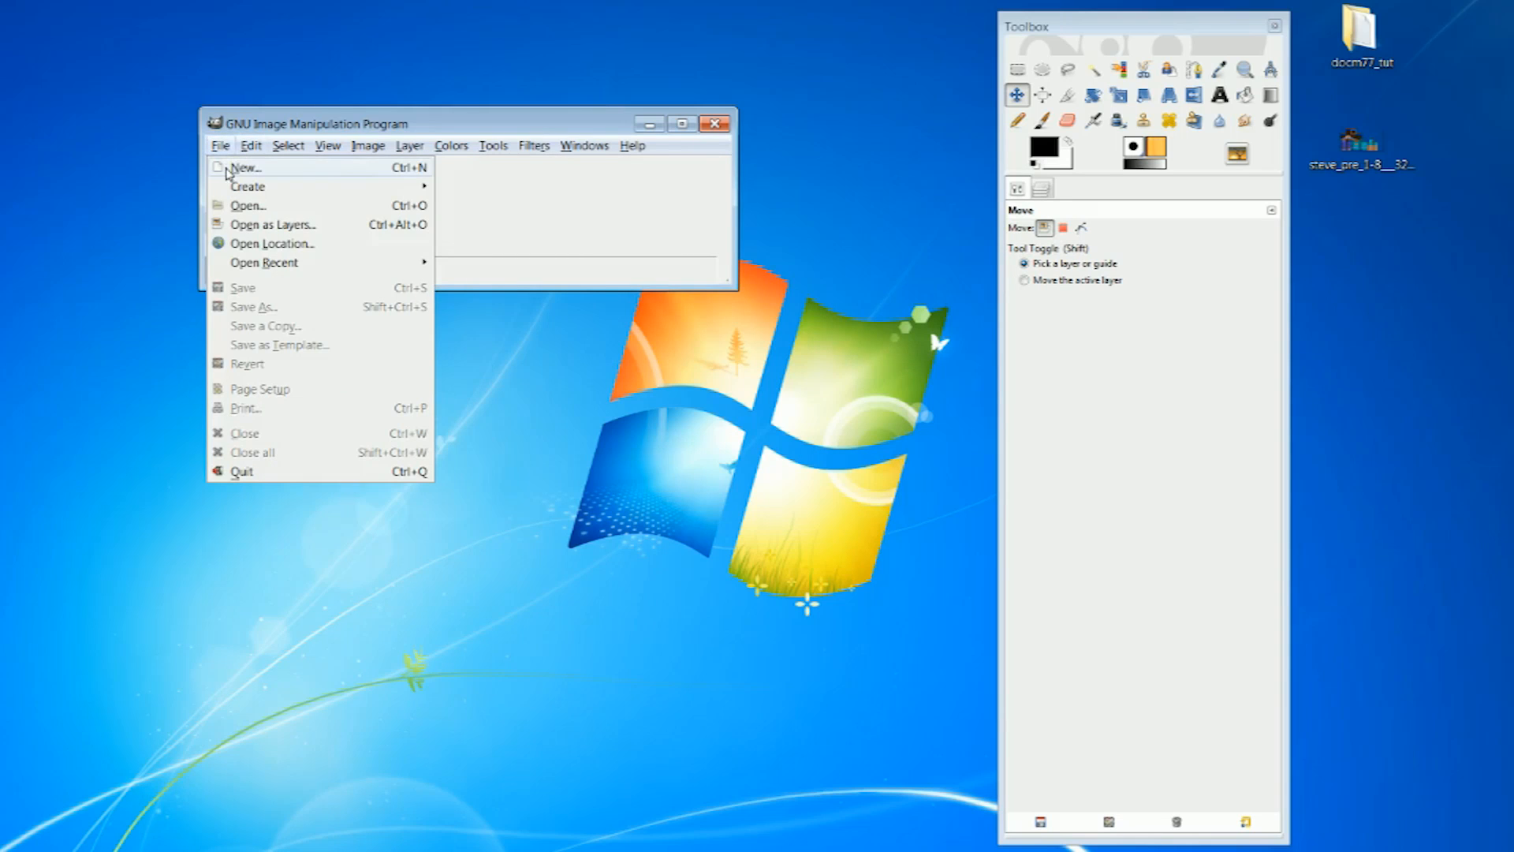
click(292, 177)
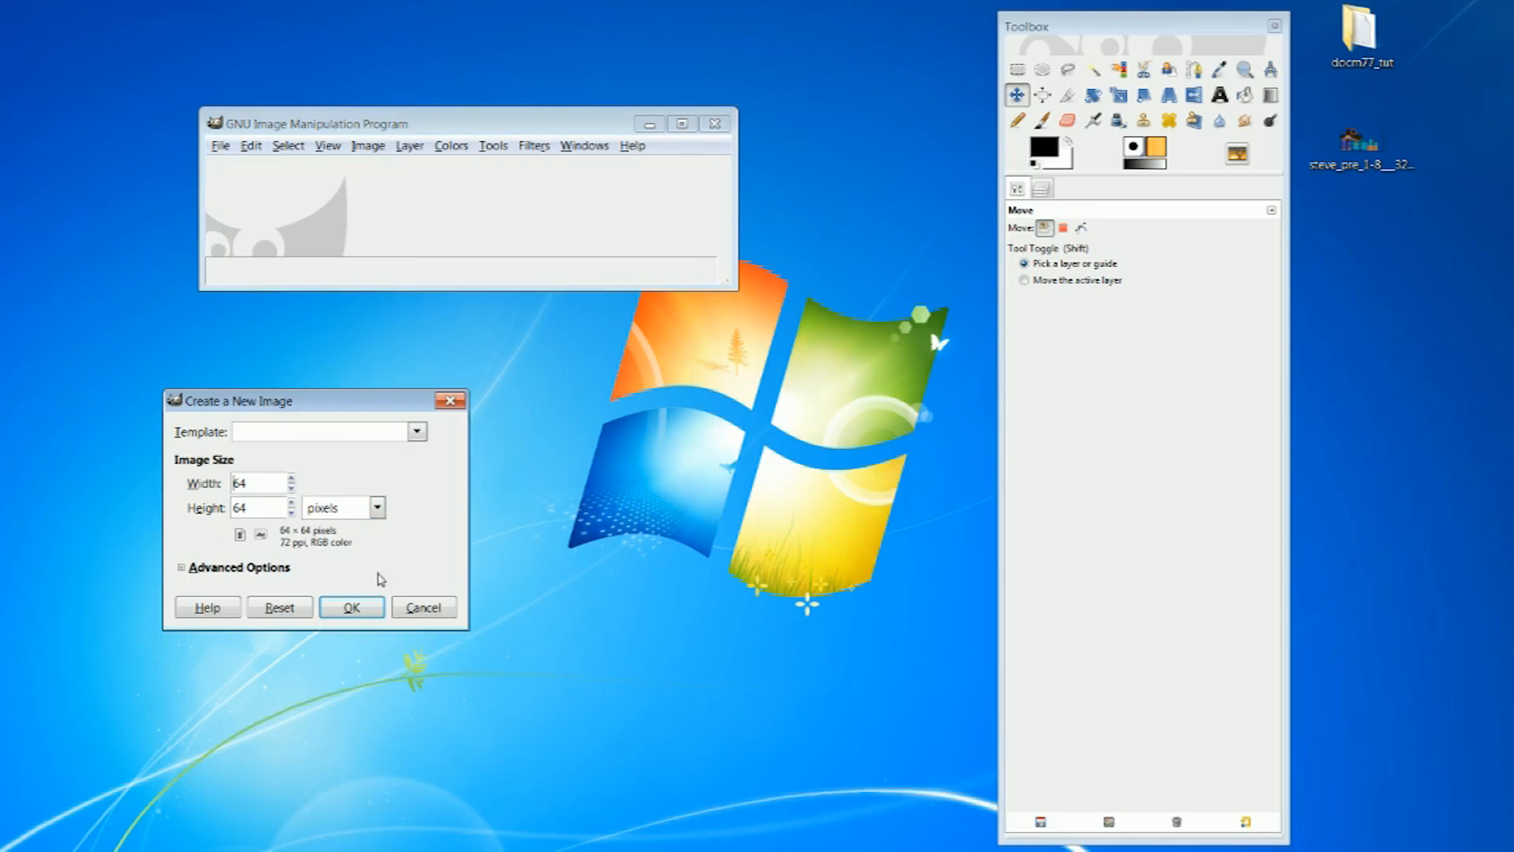
click(355, 611)
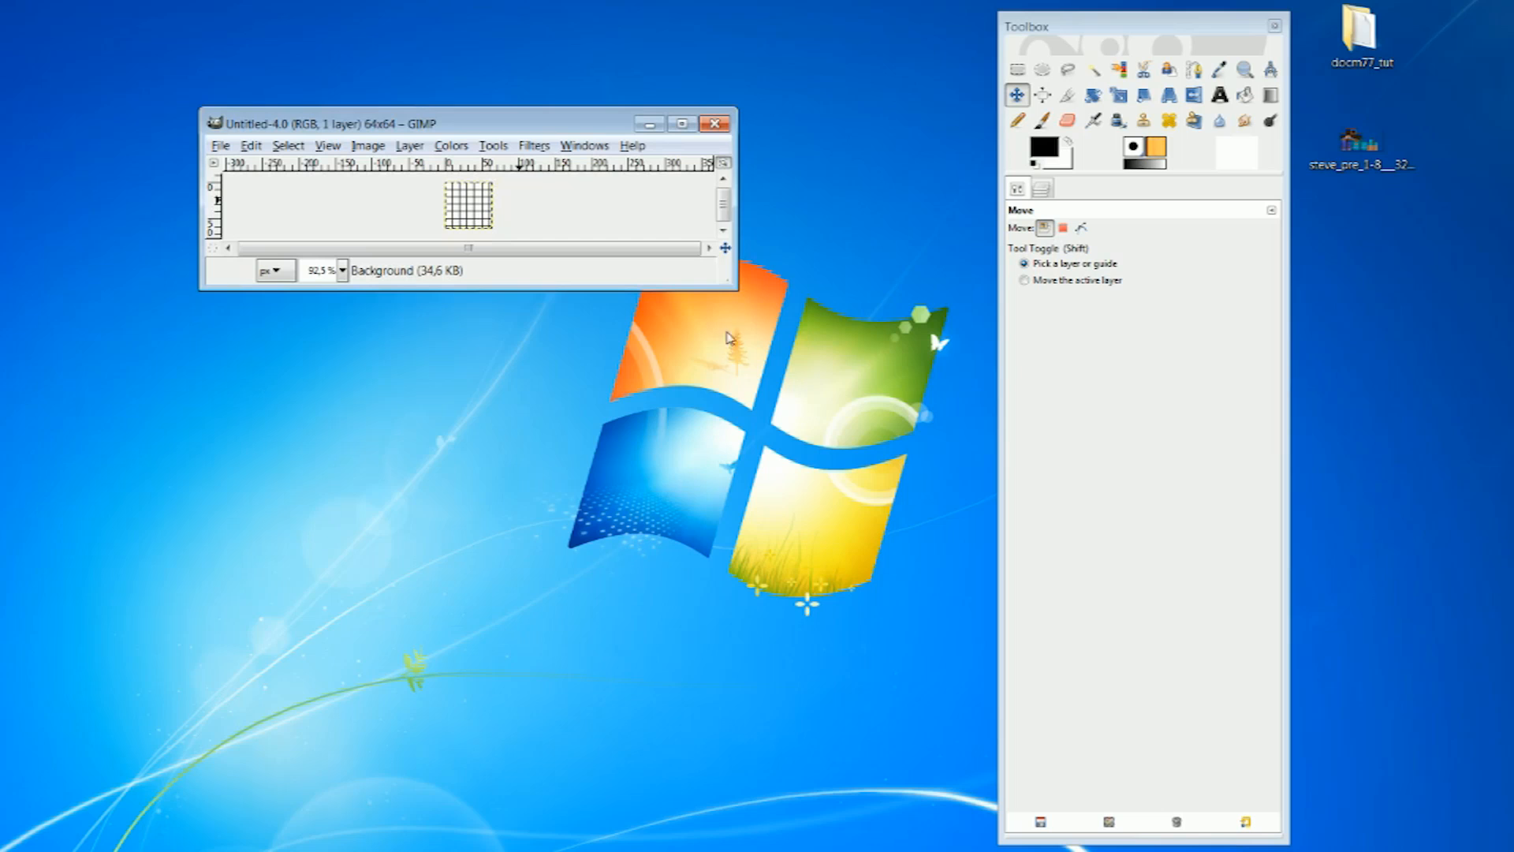
- Enlarge and reposition the image window, with the whole canvas displayed at 1100% zoom
drag(735, 289, 978, 787)
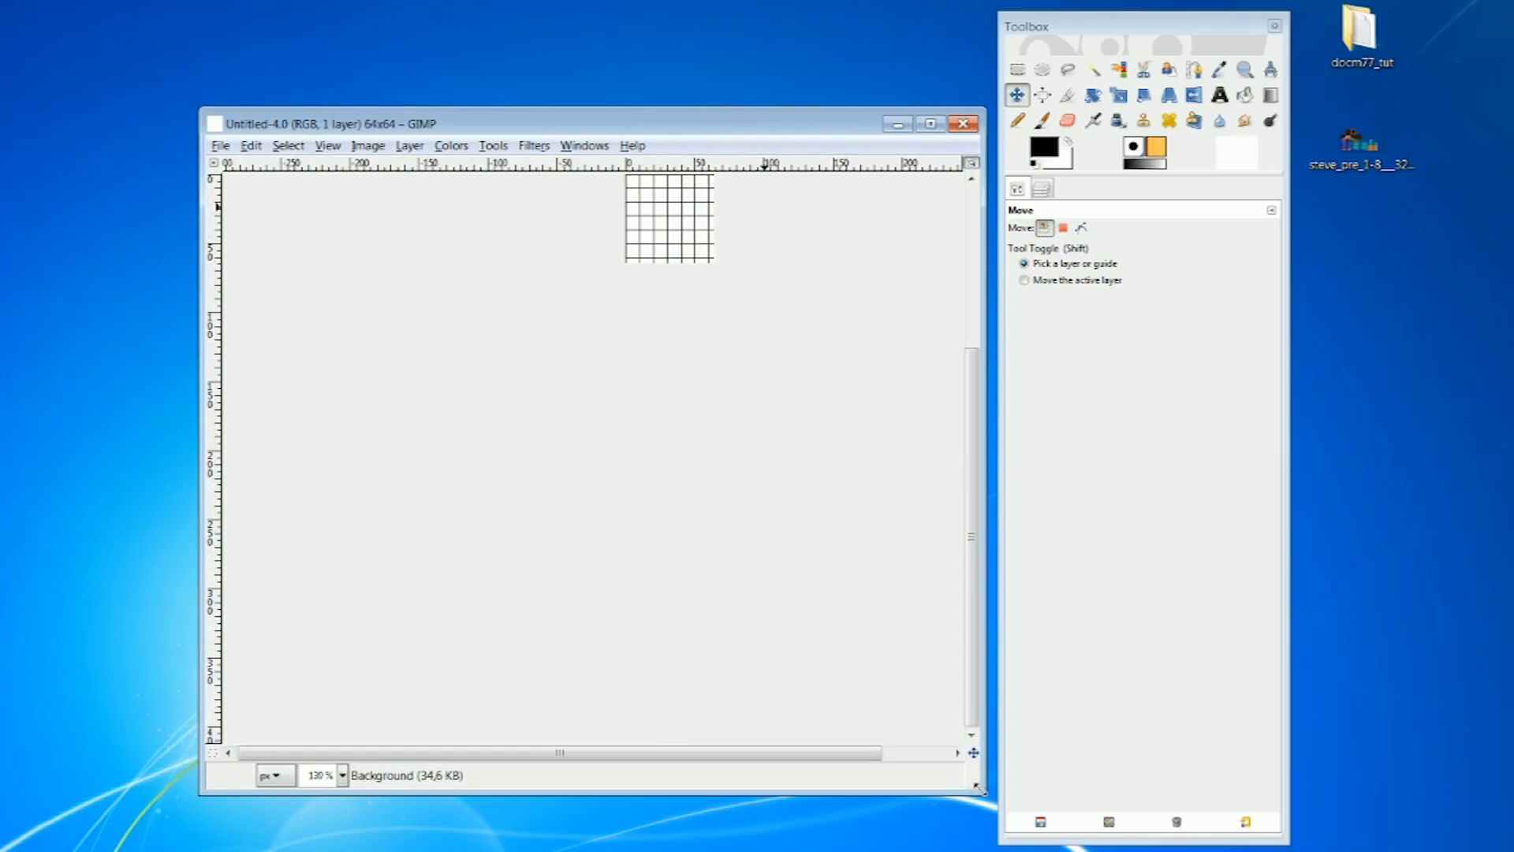
drag(699, 125, 577, 75)
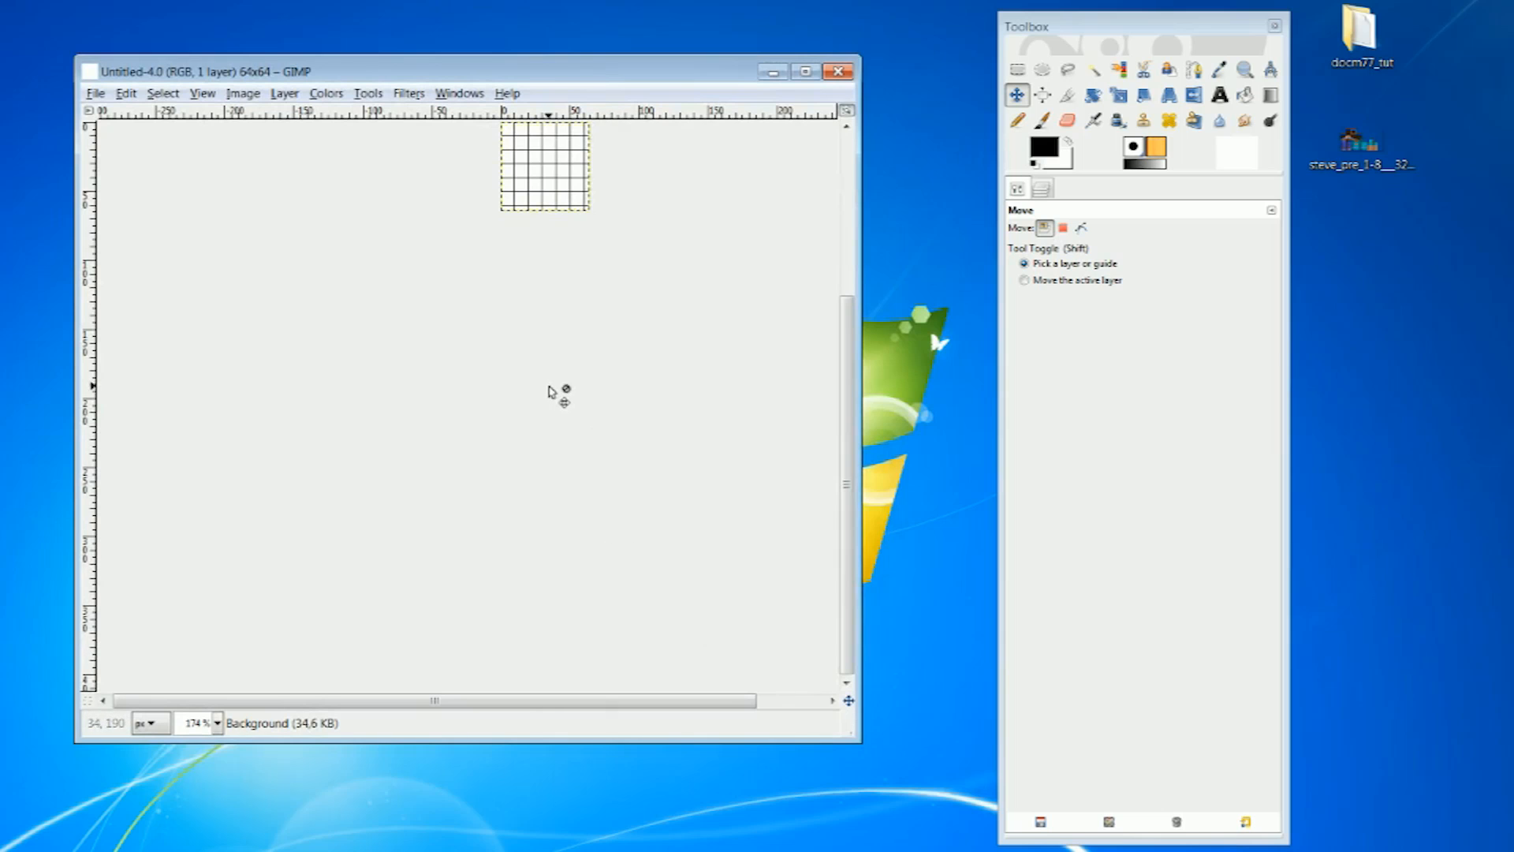
scroll(551, 390, up, 7)
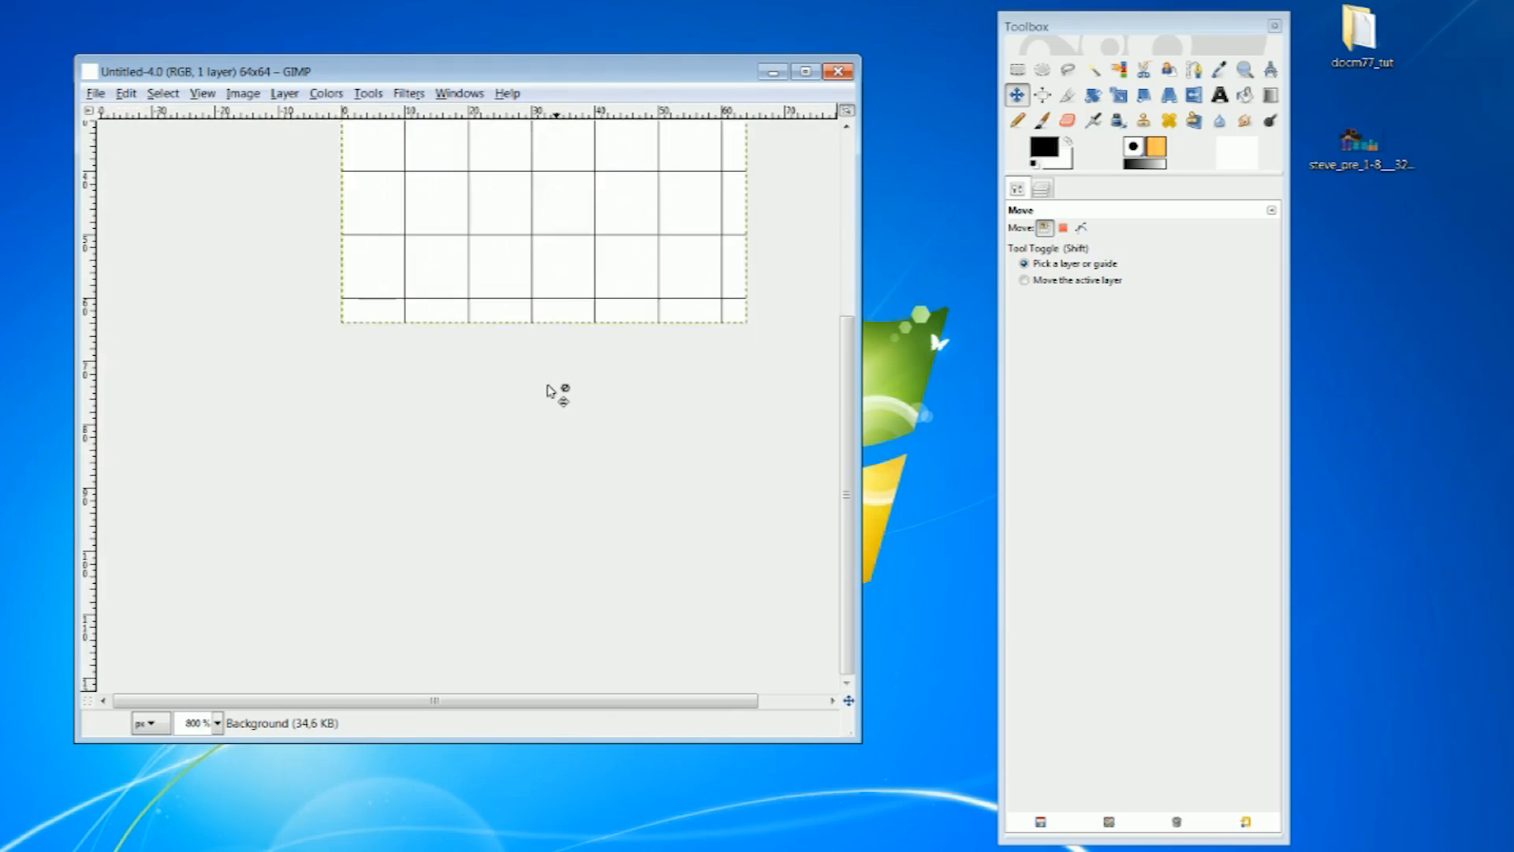
scroll(550, 391, down, 1)
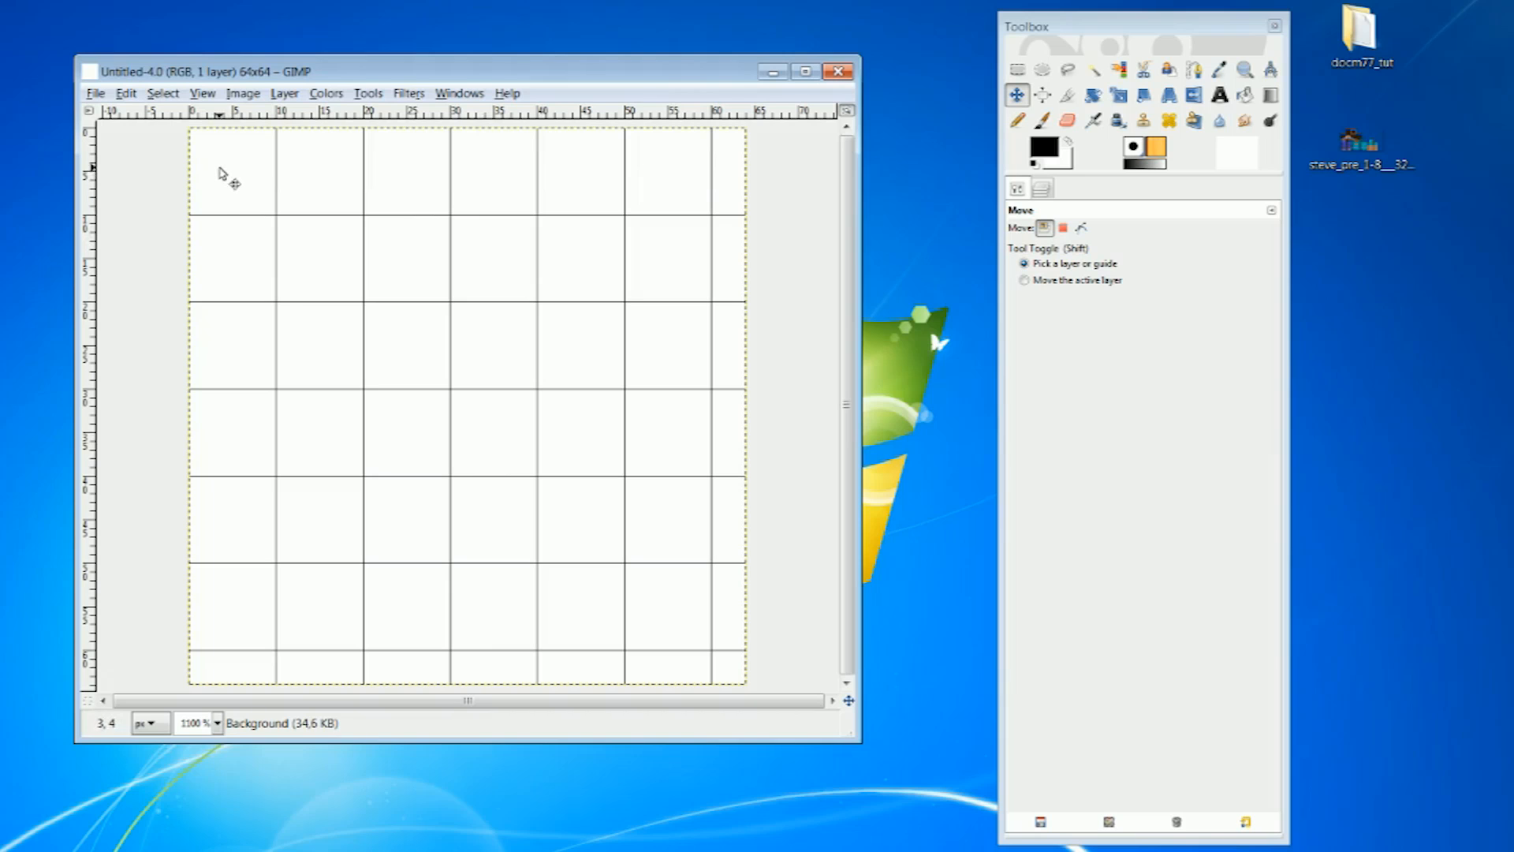
- Hide the canvas grid and show it again
click(203, 95)
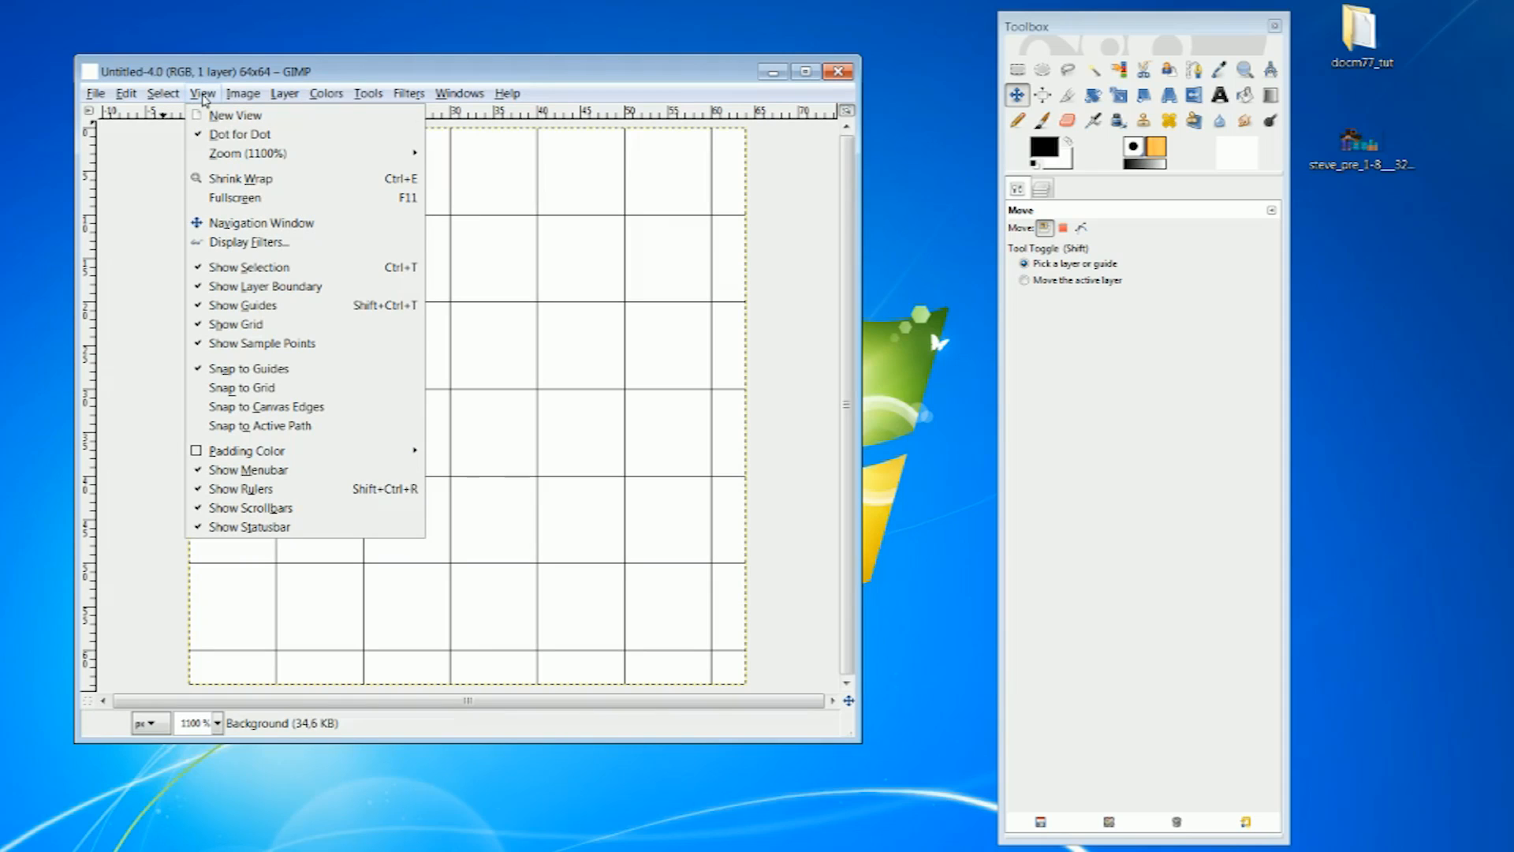
click(253, 325)
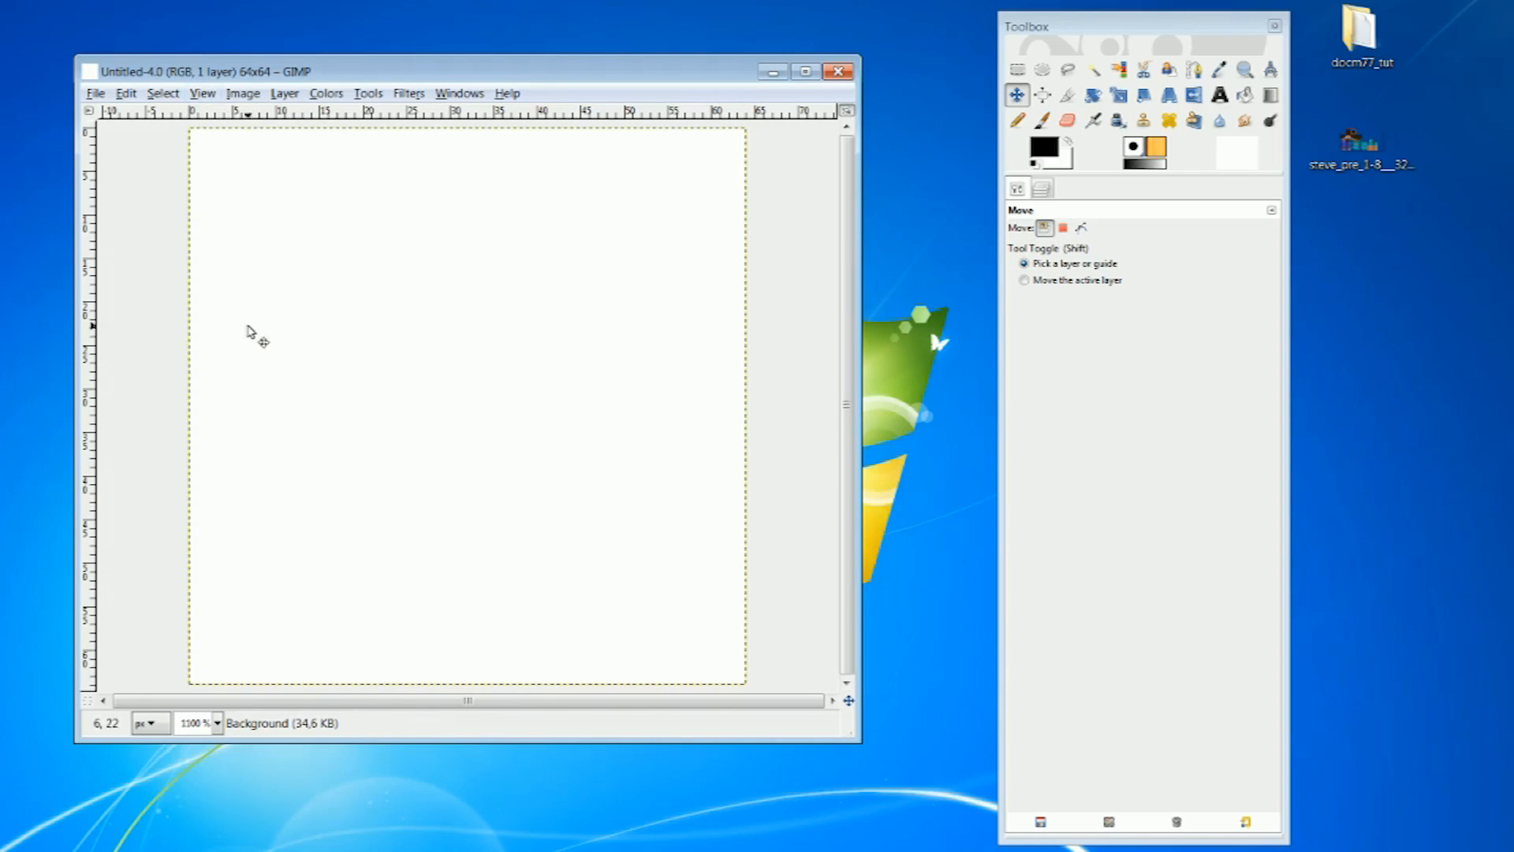
click(204, 95)
click(241, 330)
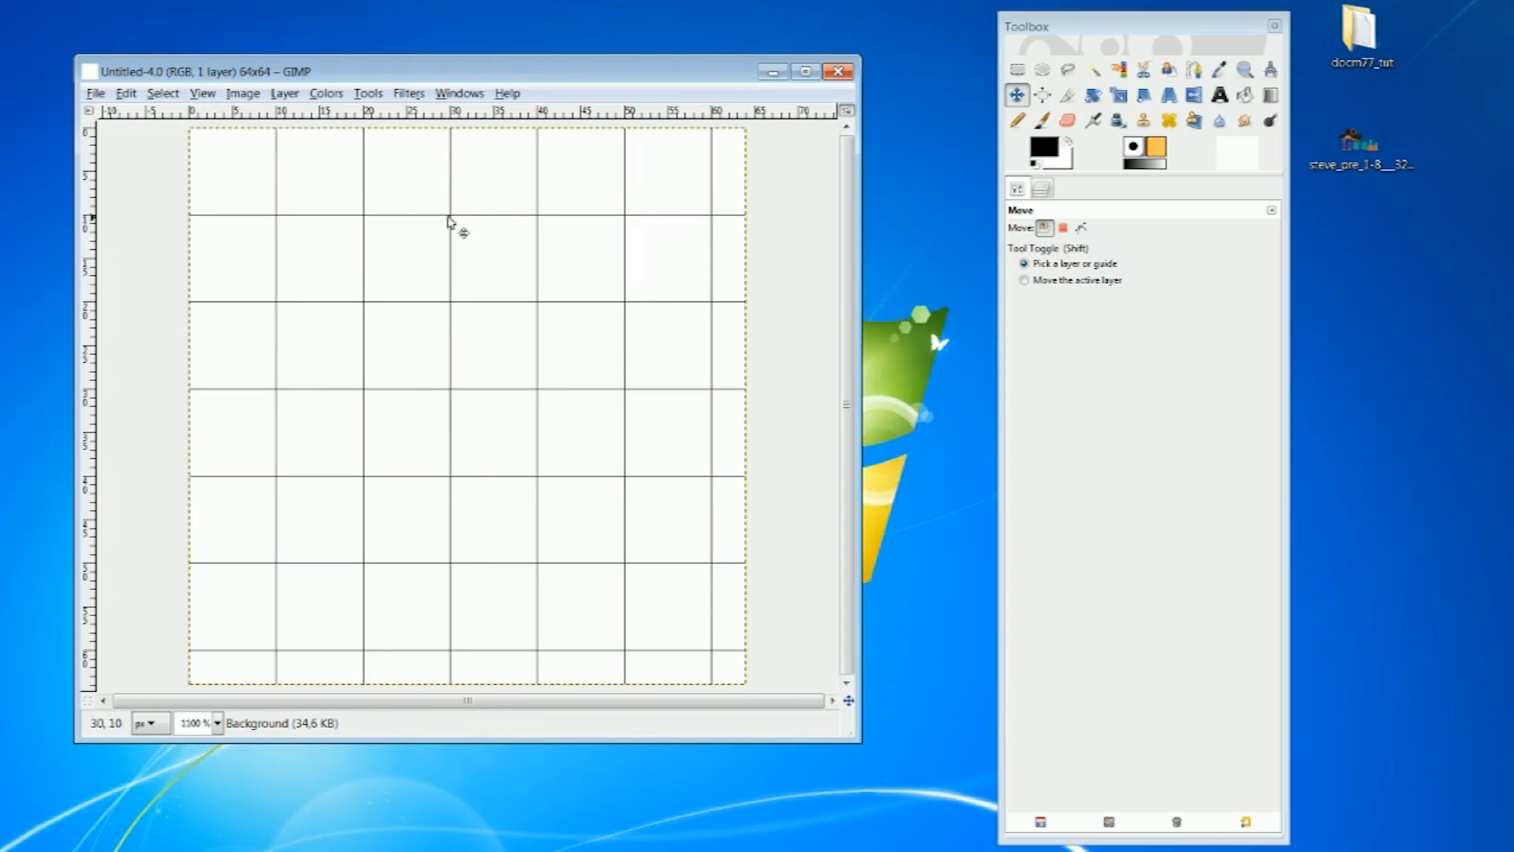
- Configure the image grid with a spacing of 16 pixels
click(249, 95)
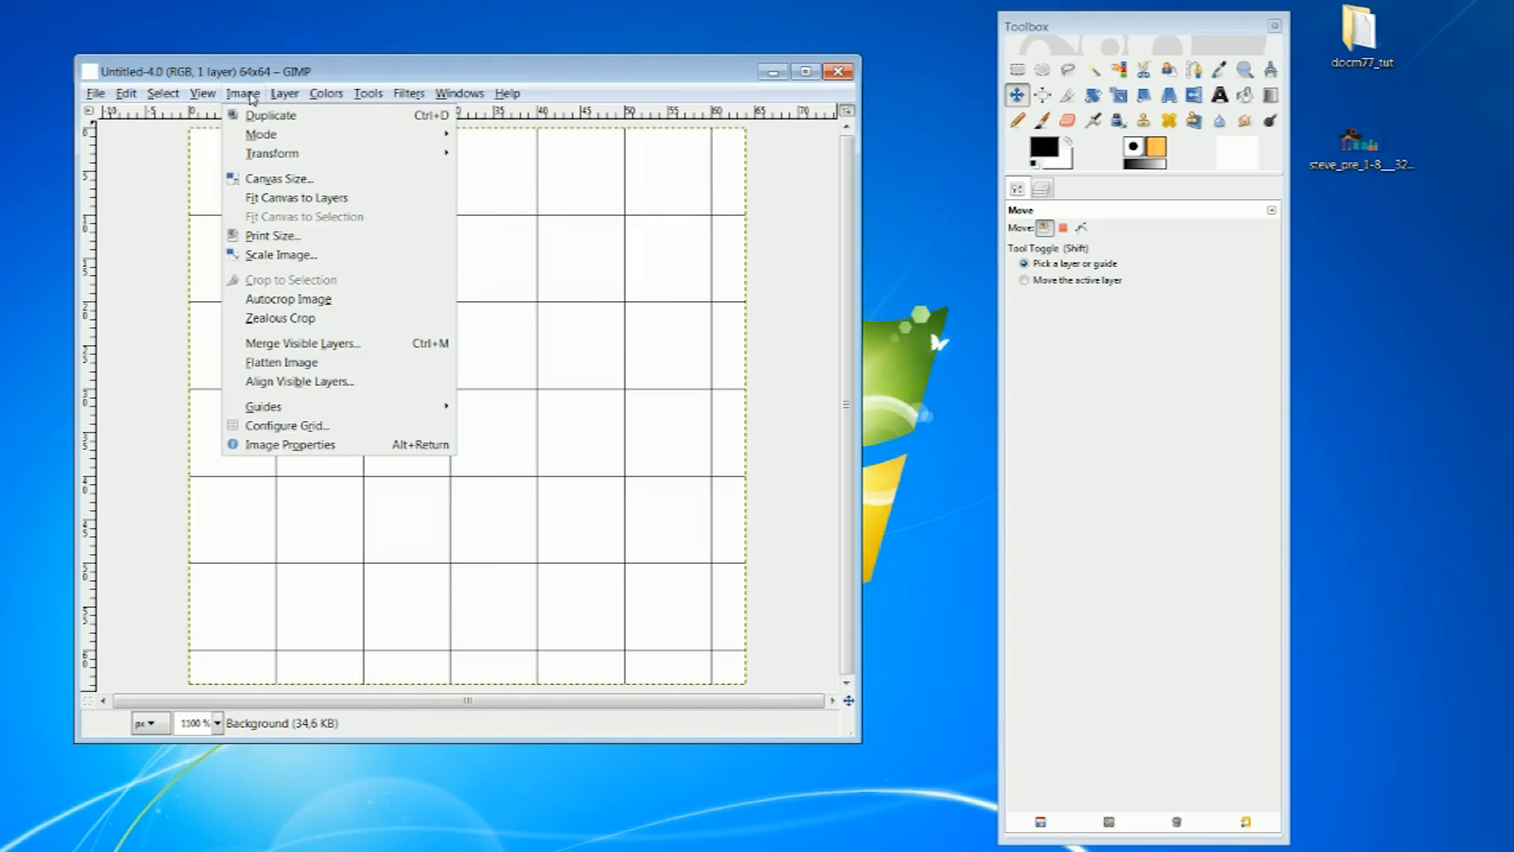
click(315, 431)
click(417, 418)
click(417, 419)
click(416, 419)
click(417, 419)
click(416, 419)
click(416, 419)
click(505, 617)
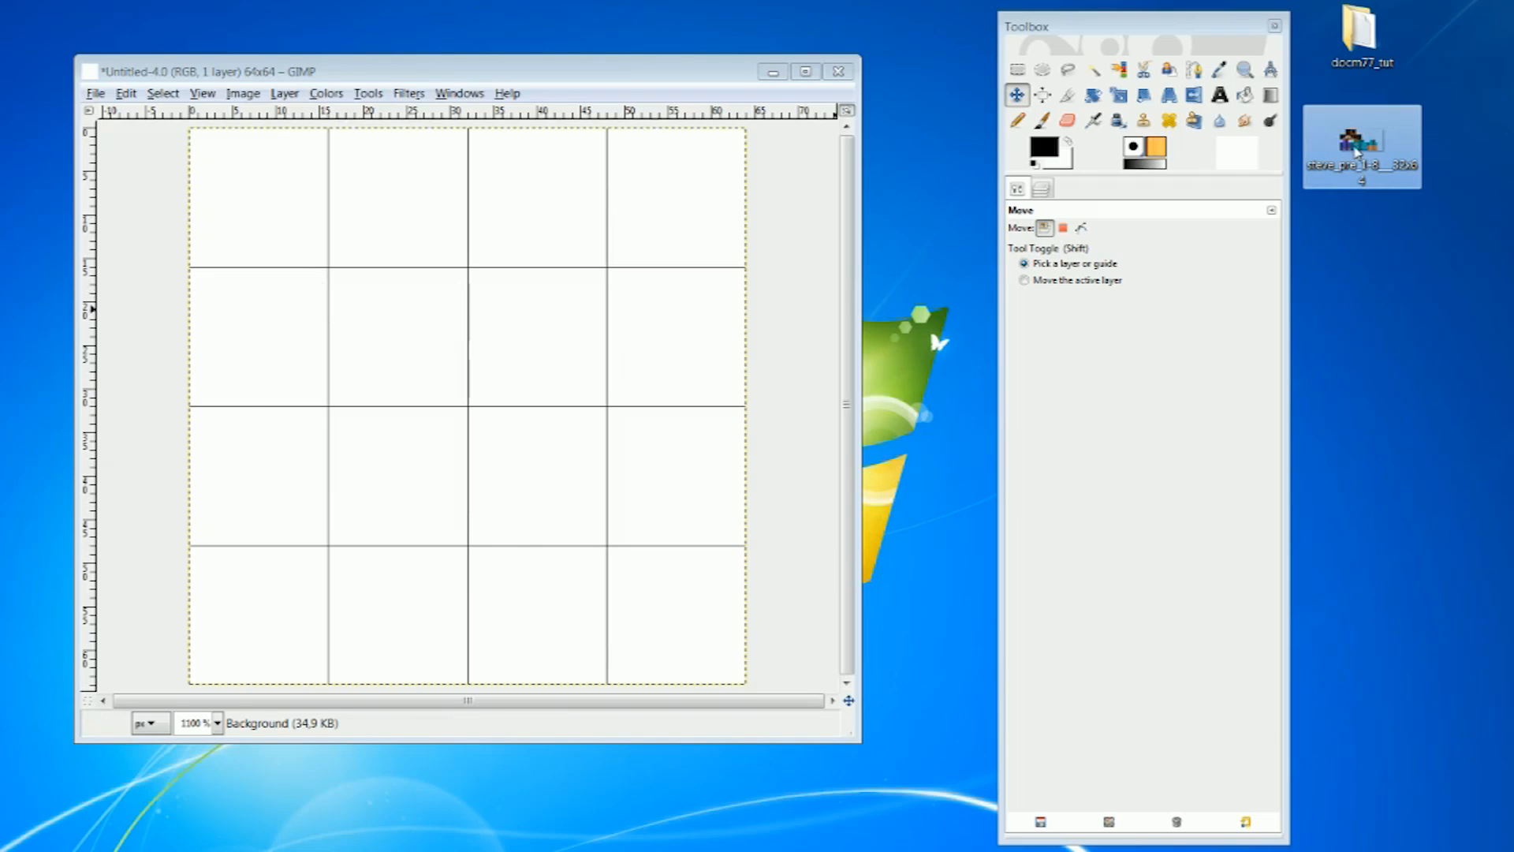
- Look over the steve_pre_1-8__32x64 skin file and add it as a layer aligned with the canvas's upper edge
double_click(1357, 152)
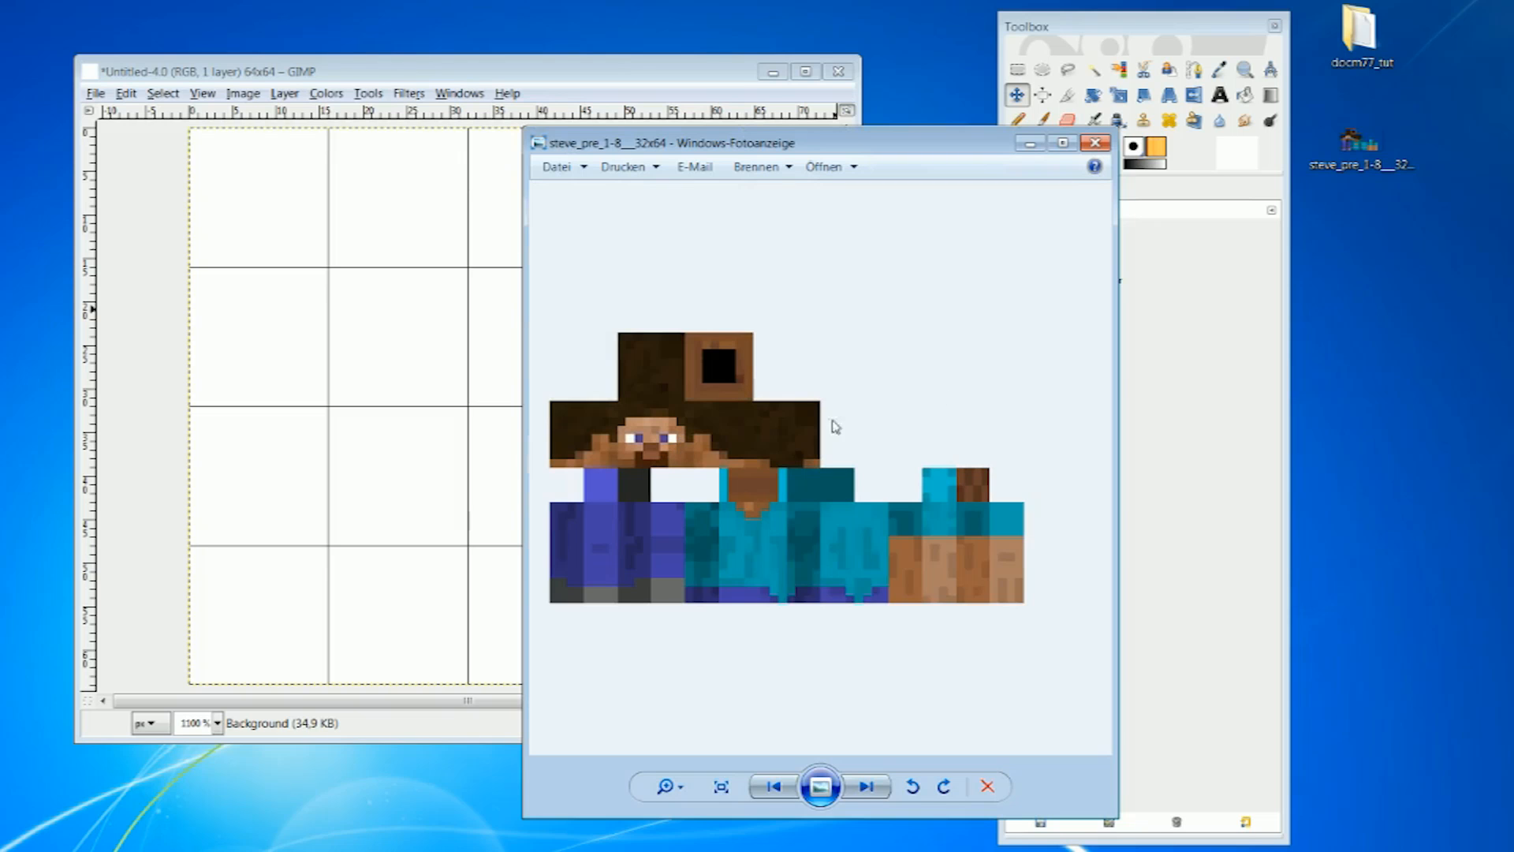
click(1096, 142)
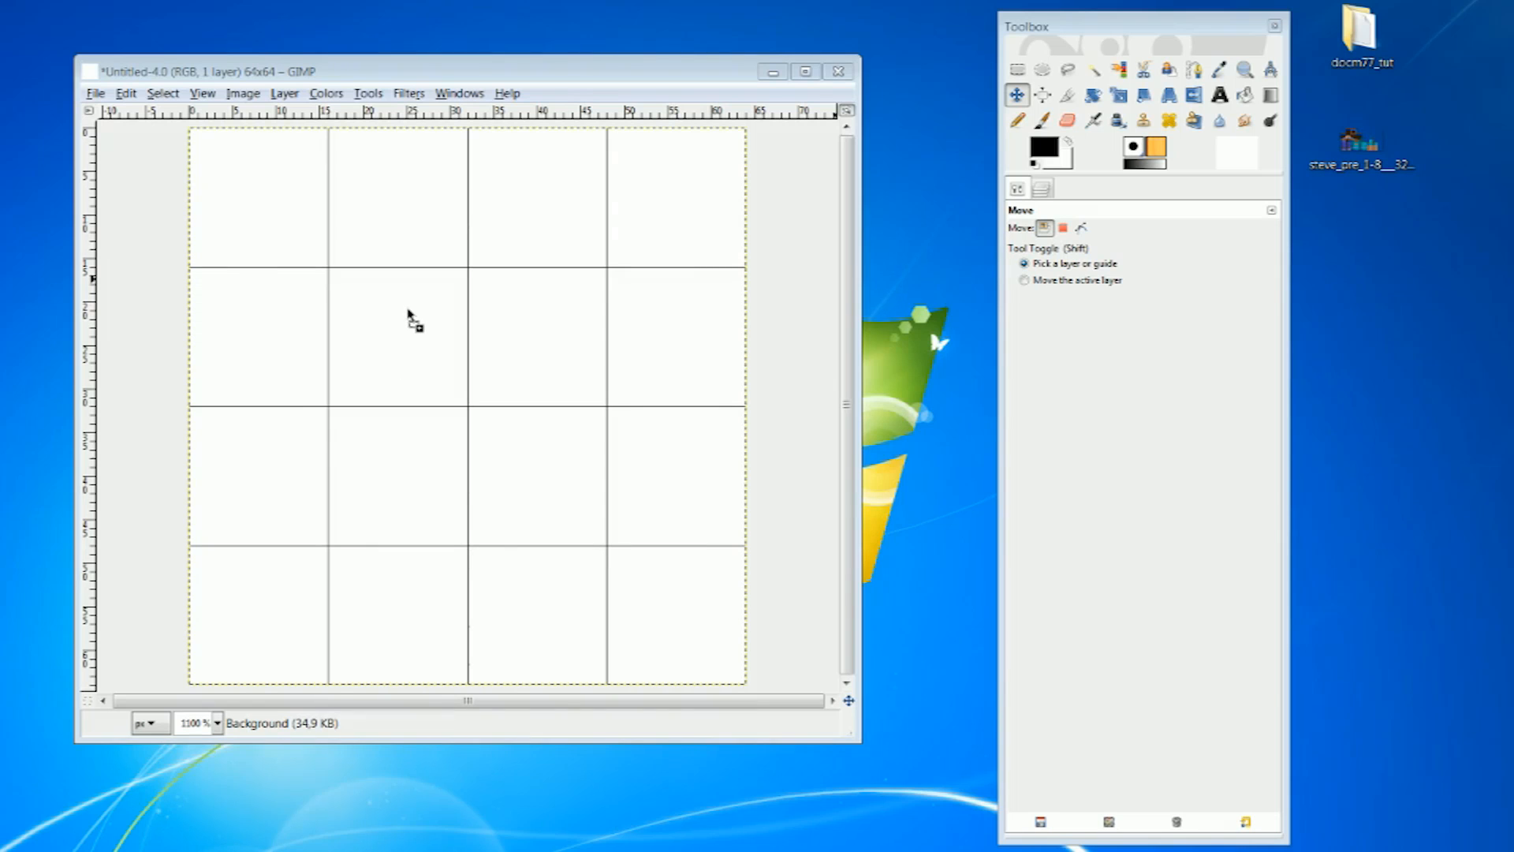
drag(409, 312, 411, 313)
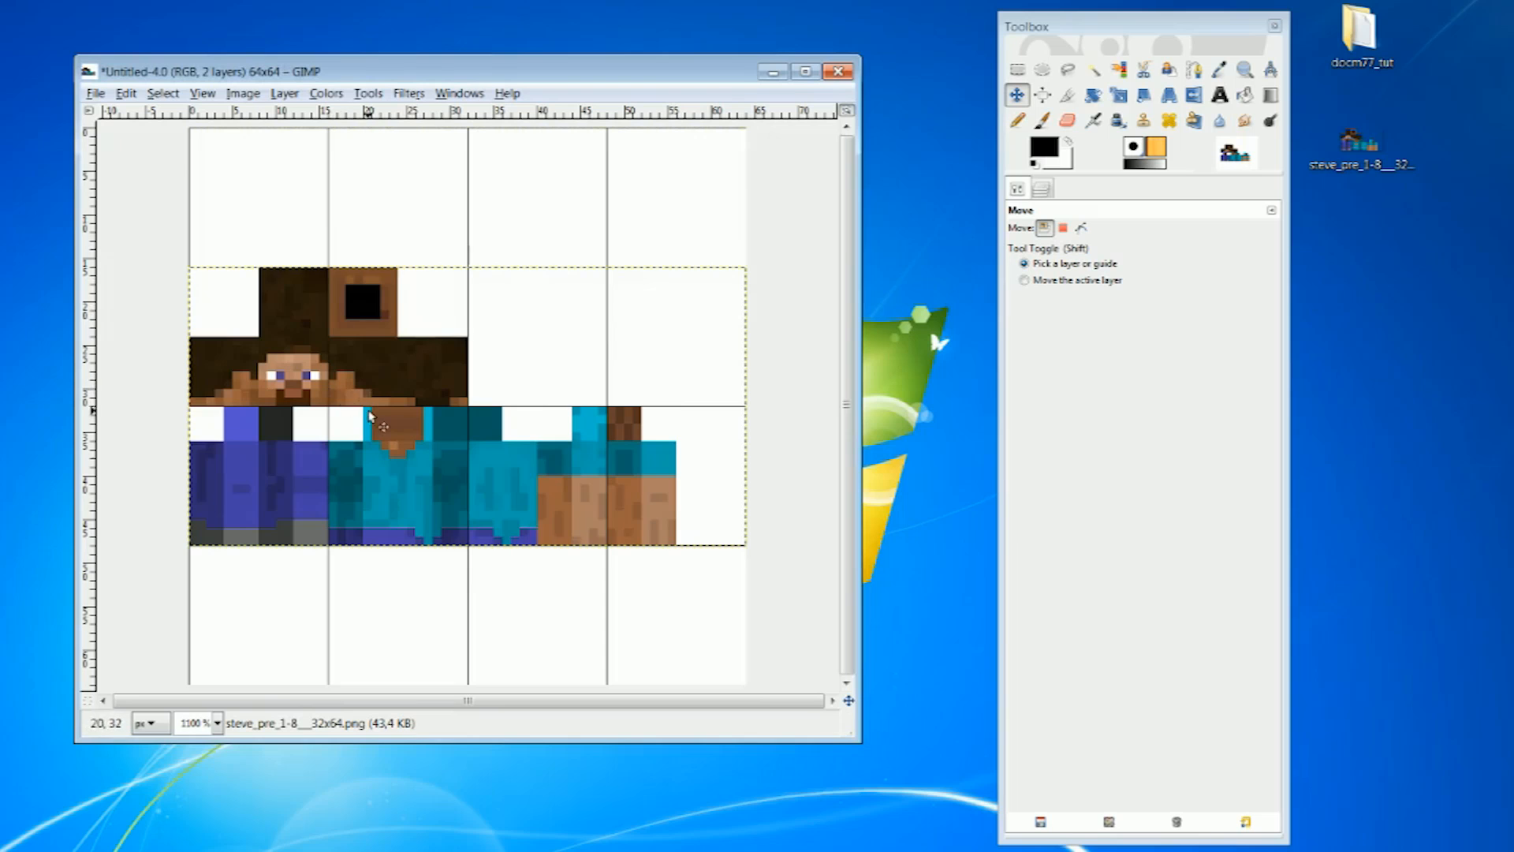
drag(388, 413, 386, 276)
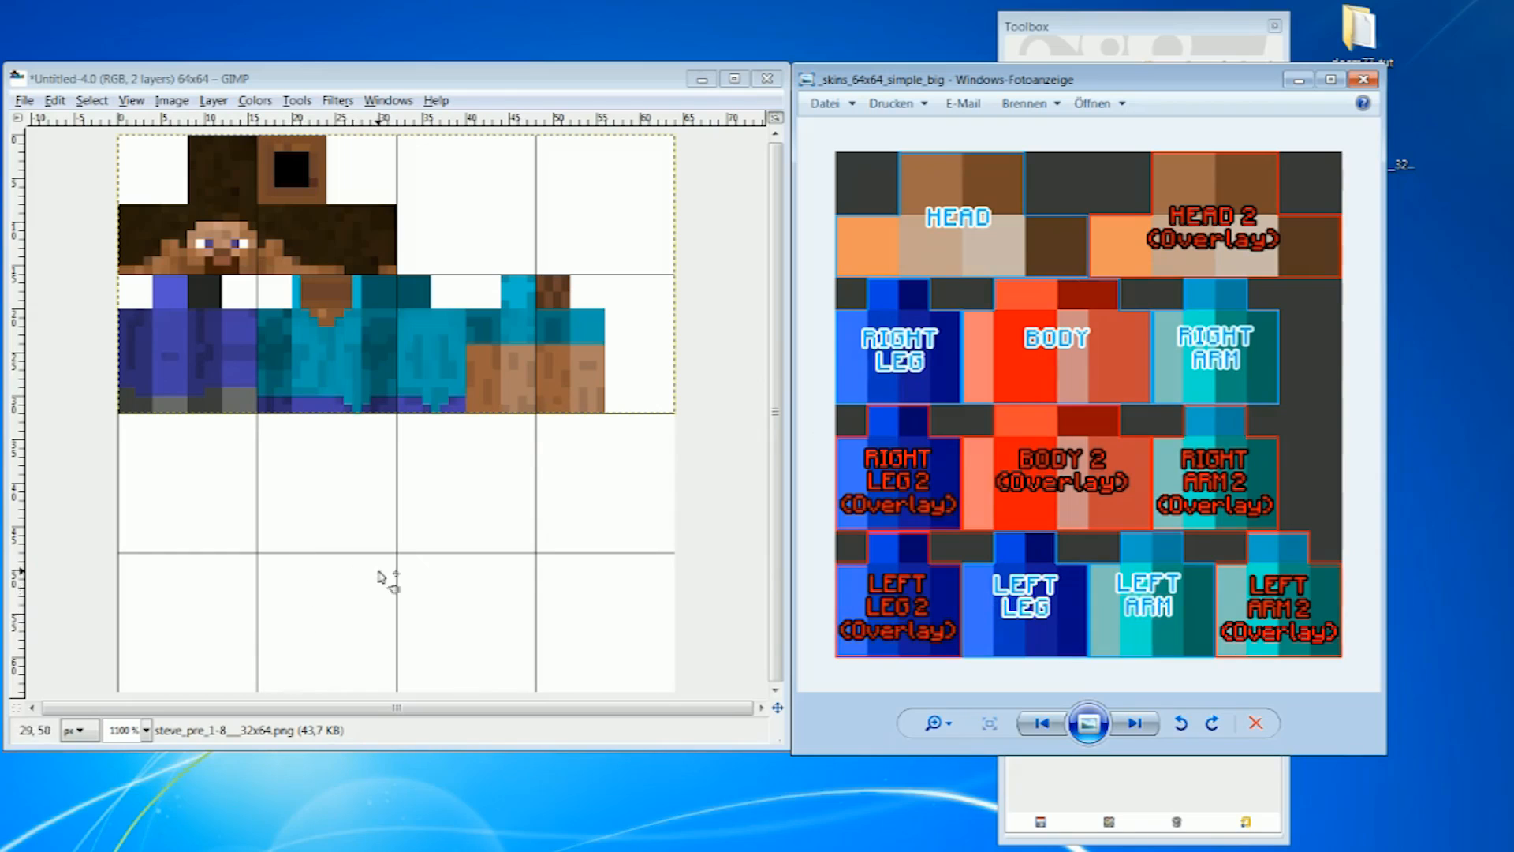
- Select the 16 × 16 px right leg area at 0, 16 and exclude the empty 4 × 4 px squares in its two upper corners
click(779, 631)
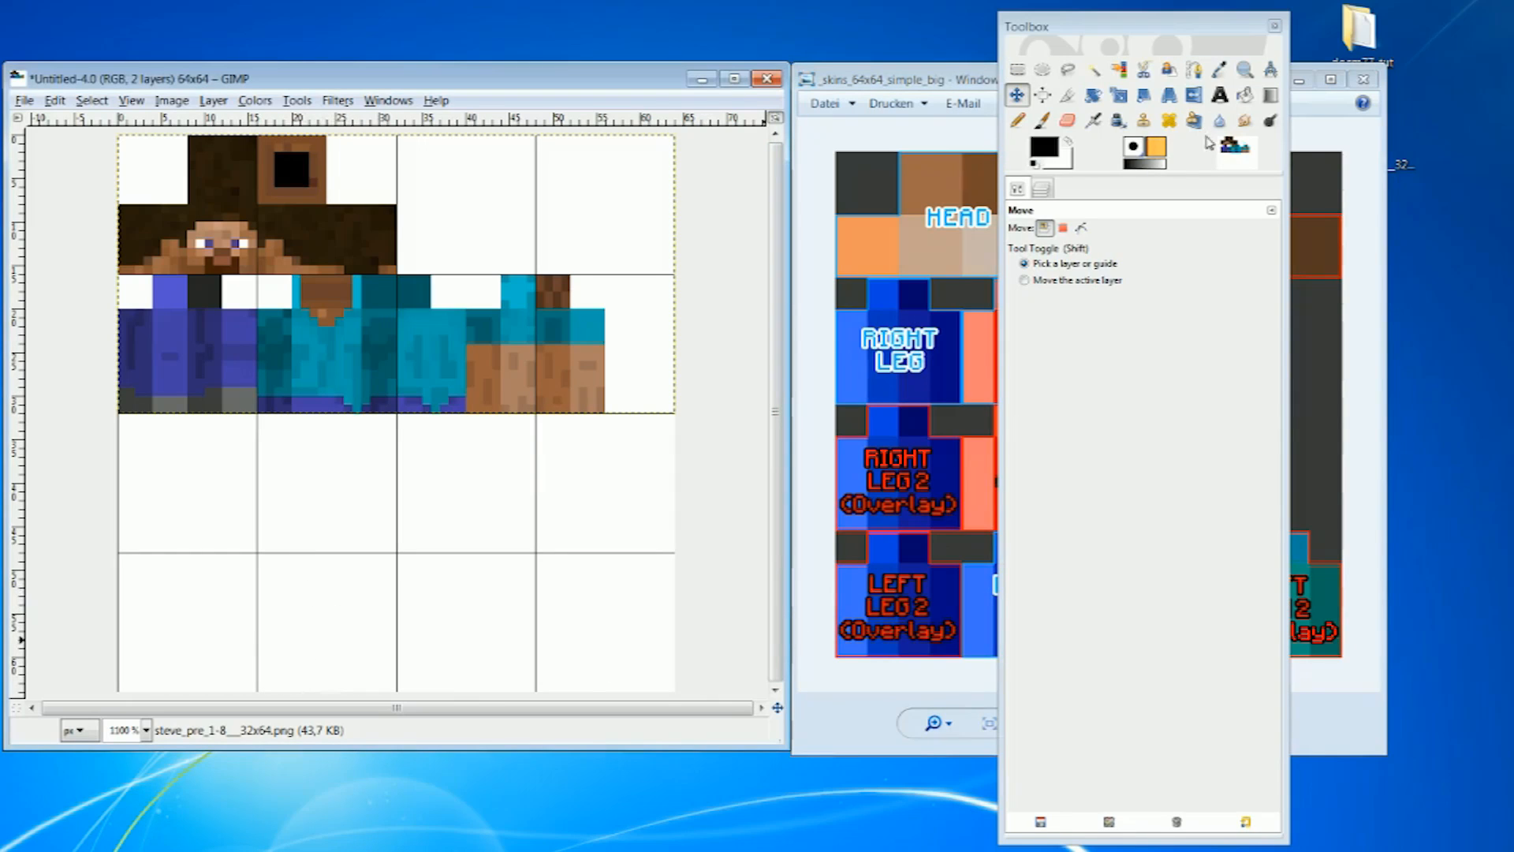
click(1017, 69)
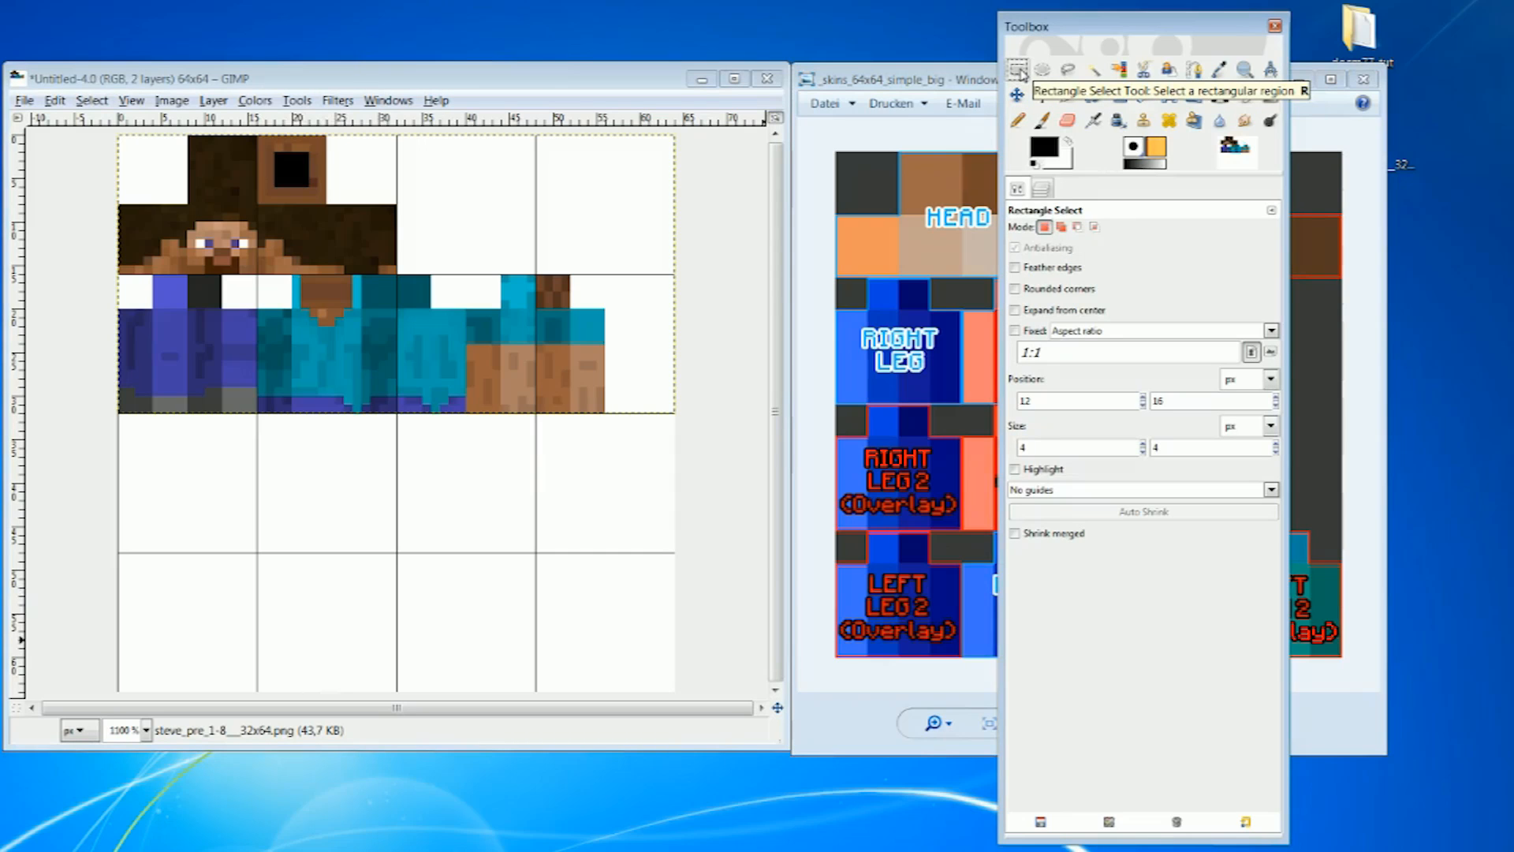
drag(118, 275, 254, 411)
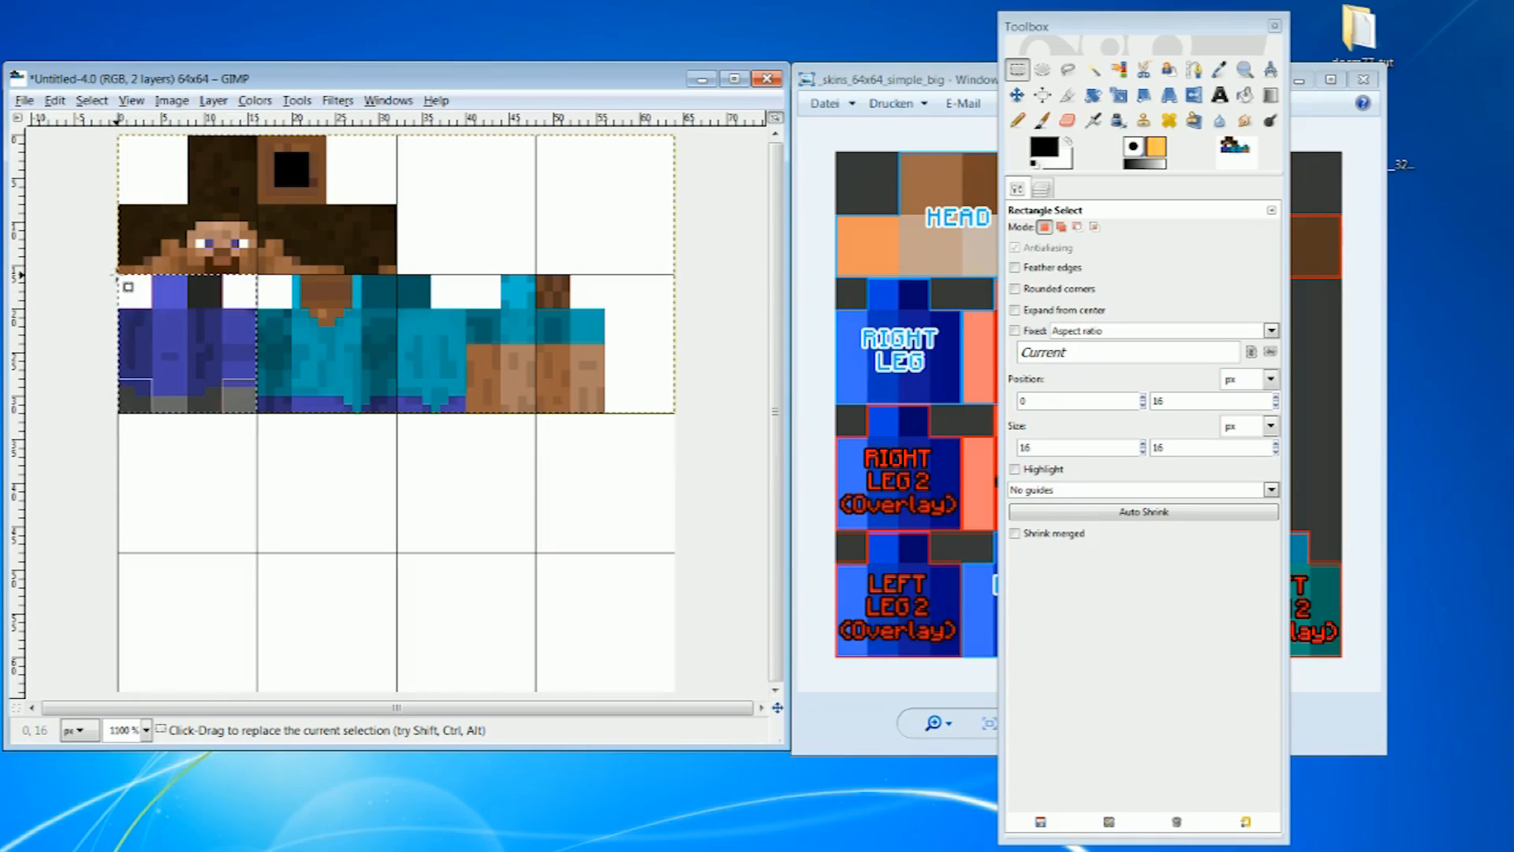
drag(120, 276, 157, 313)
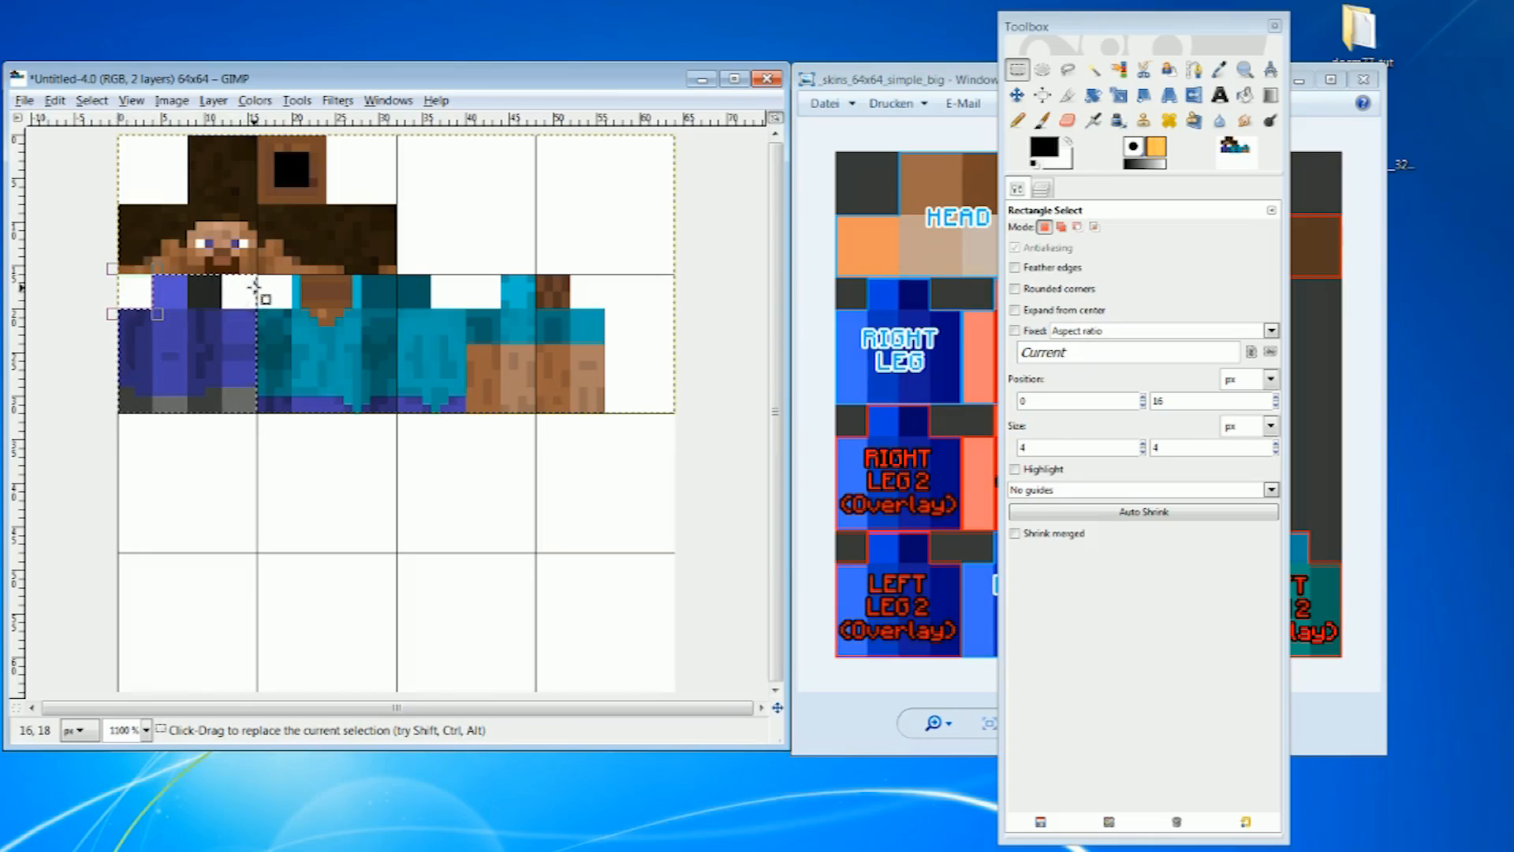
drag(256, 280, 223, 310)
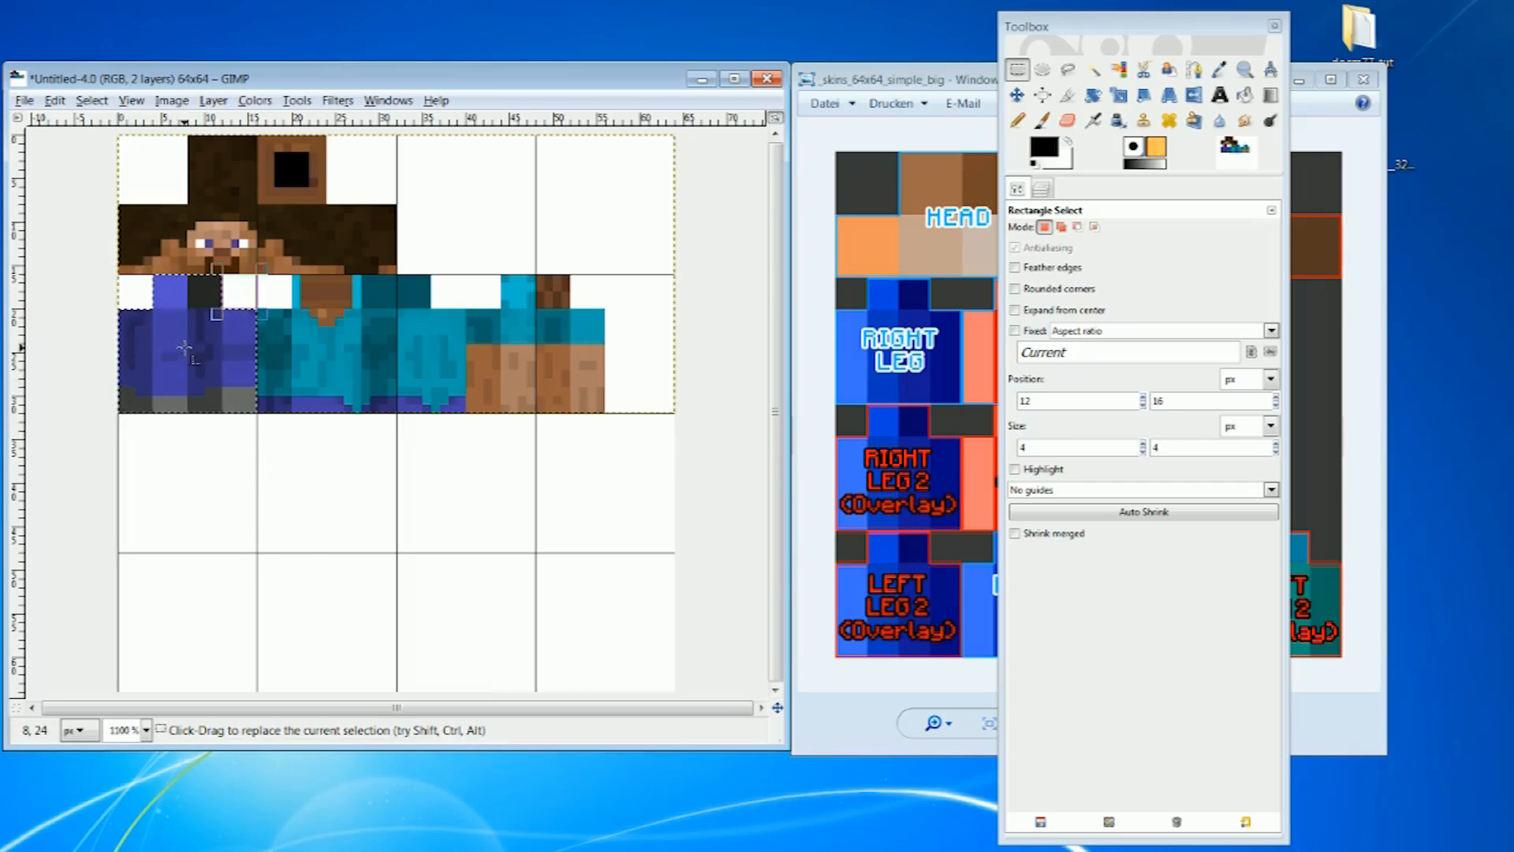
- Copy the visible pixels of the right leg selection
right_click(188, 348)
mouse_move(240, 395)
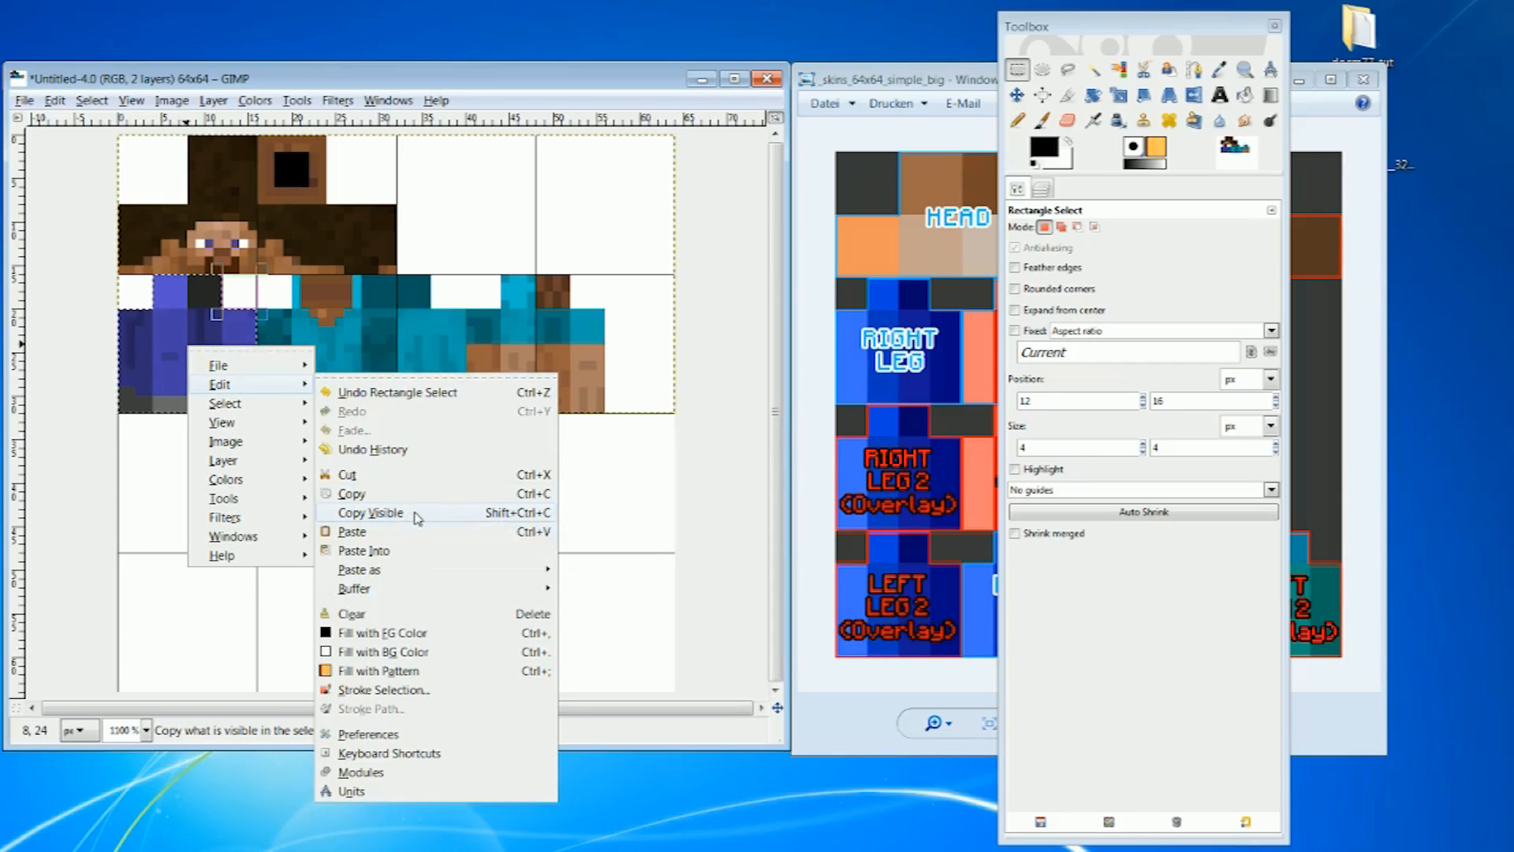
click(404, 518)
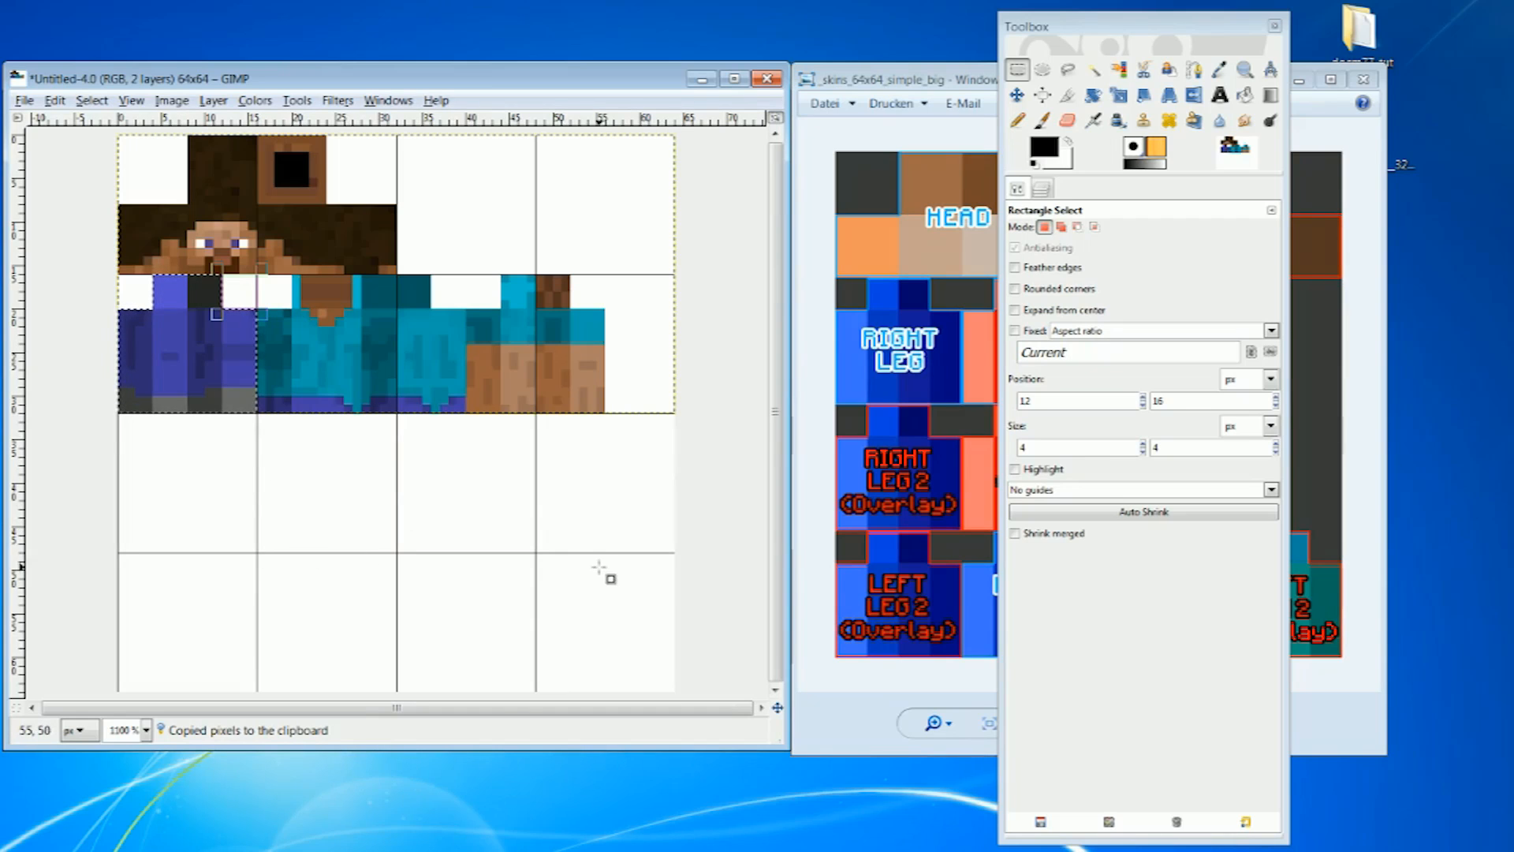
- Hide the Background layer and paste the copied right leg as a new layer
click(1042, 188)
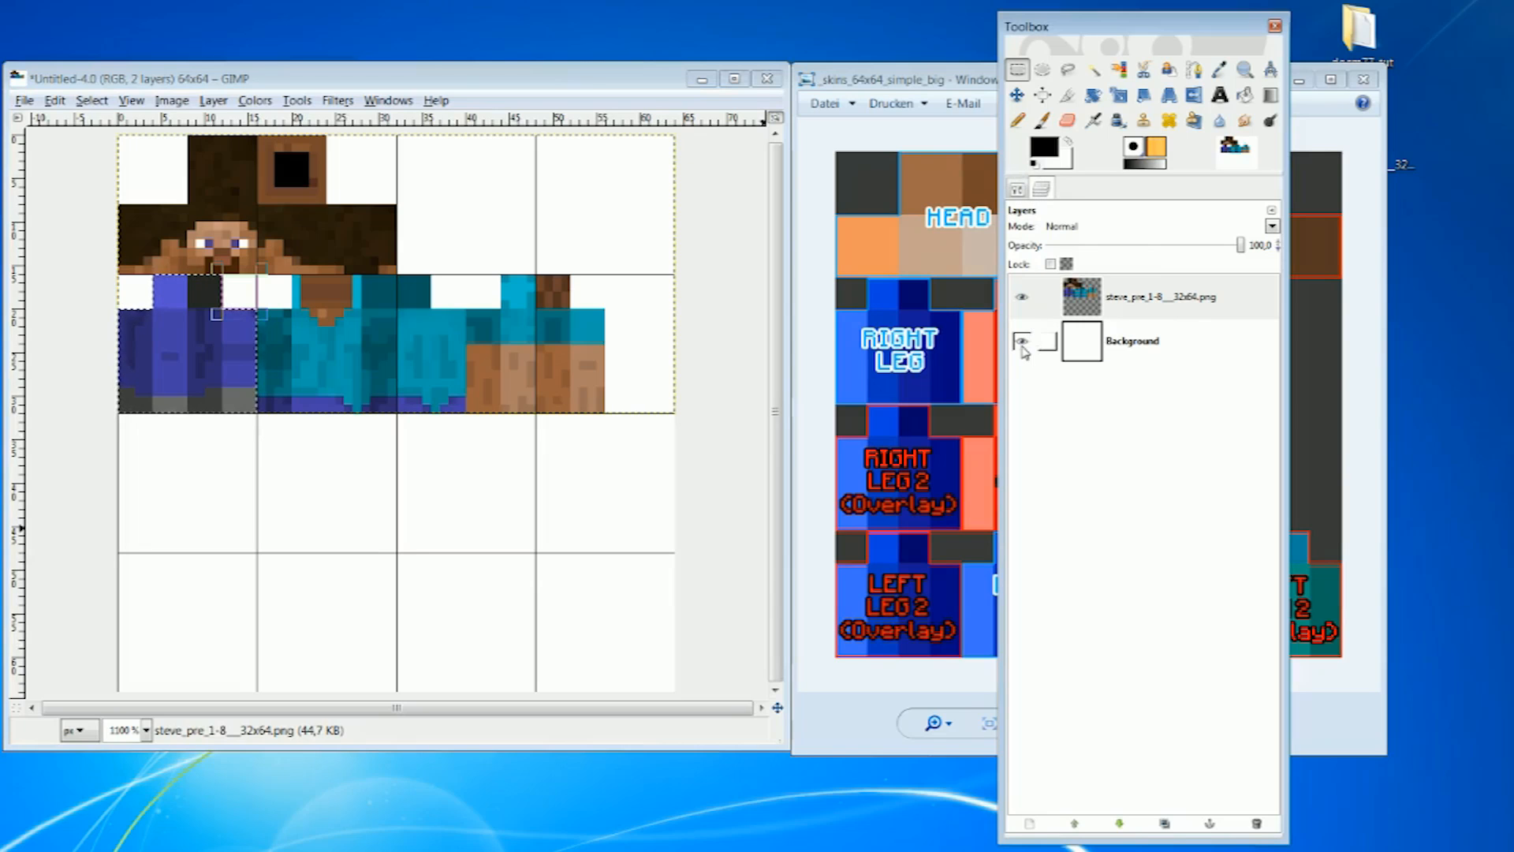
click(1021, 341)
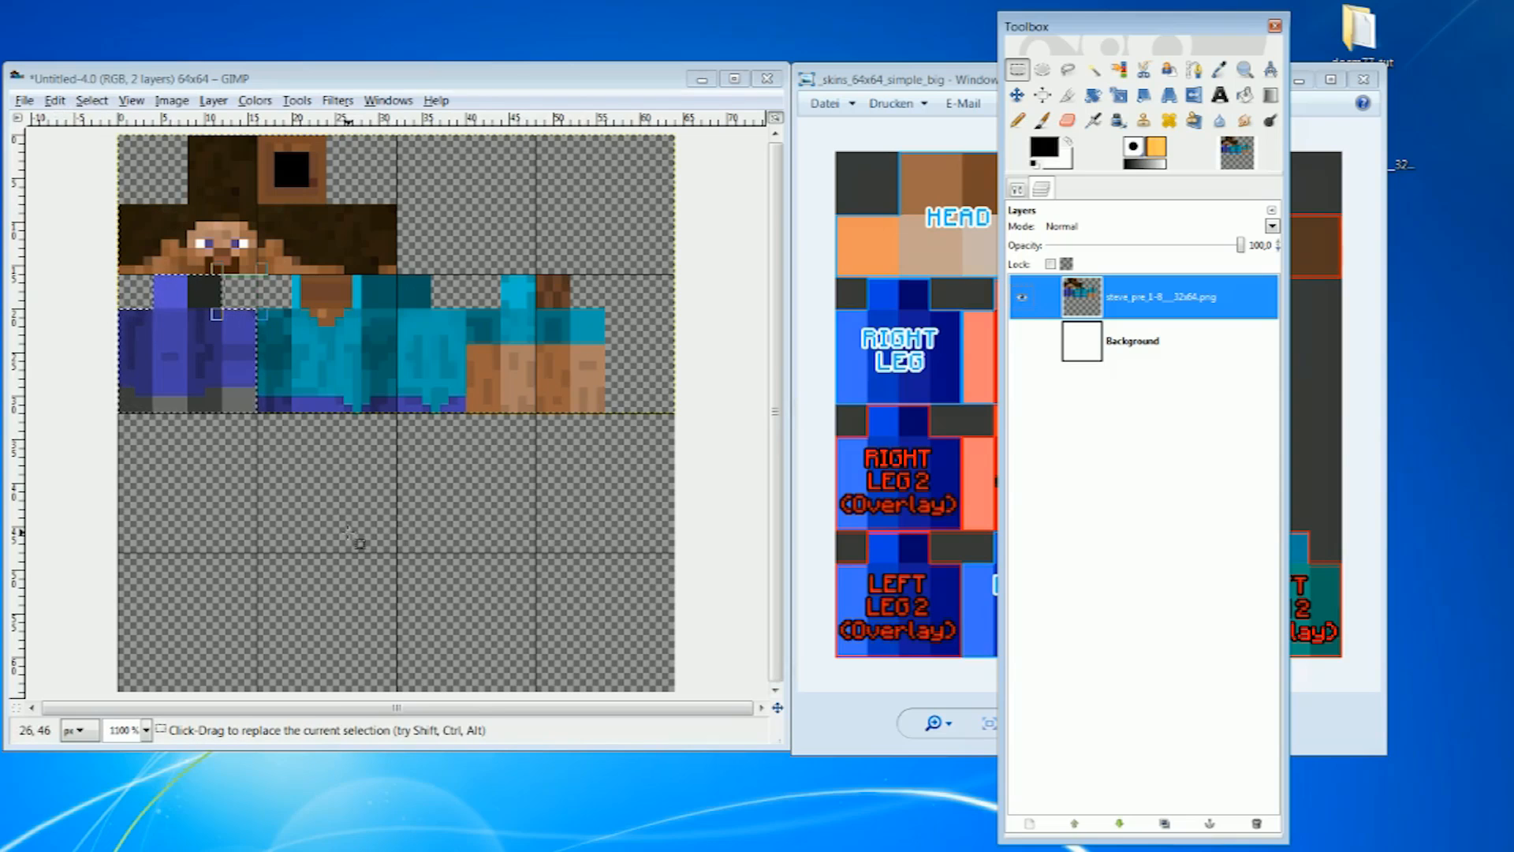
right_click(352, 536)
mouse_move(398, 582)
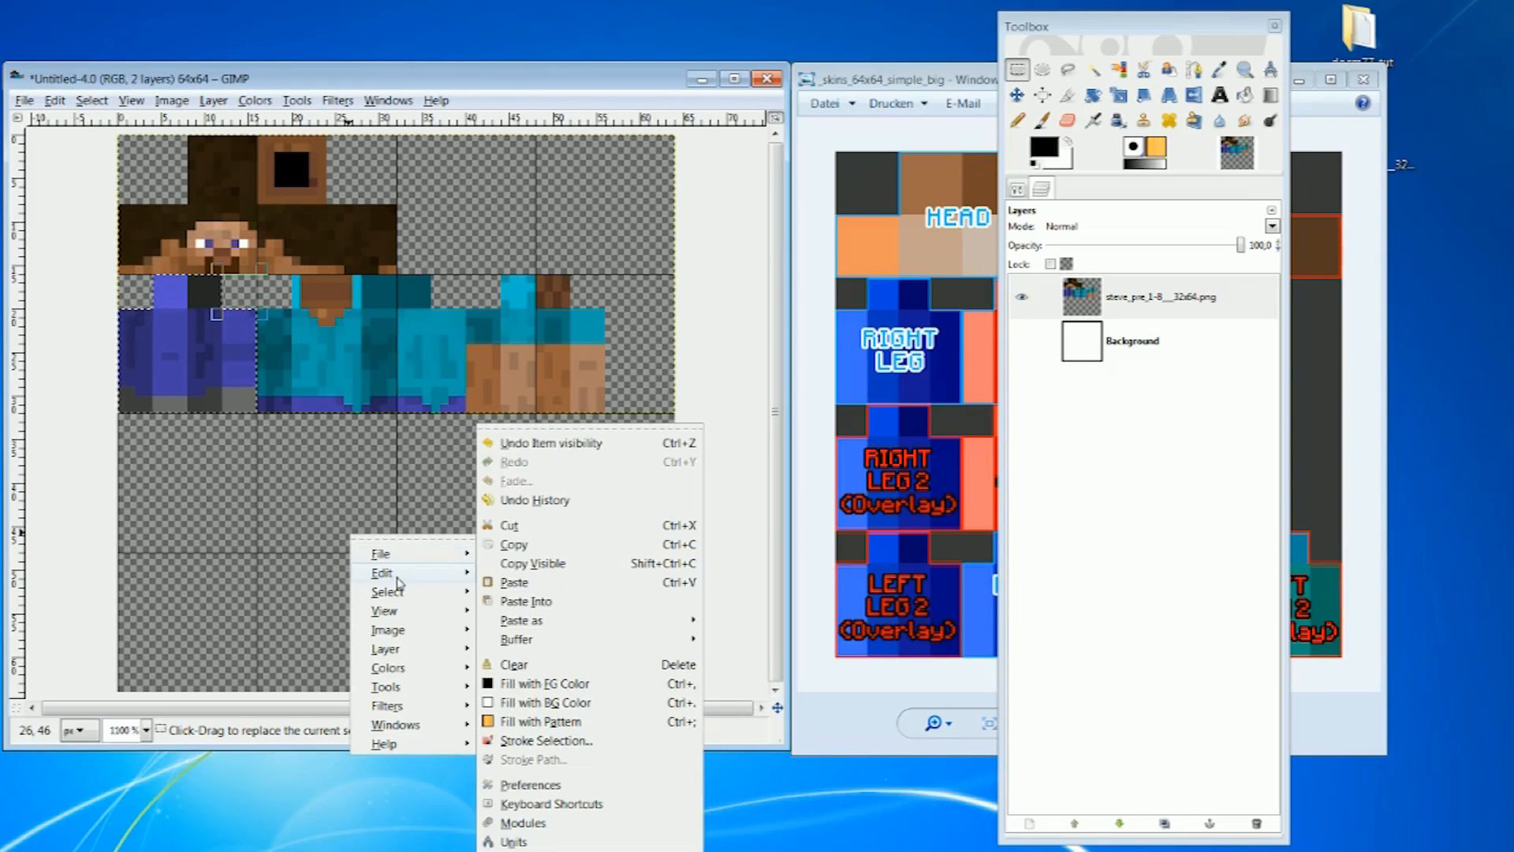
mouse_move(561, 621)
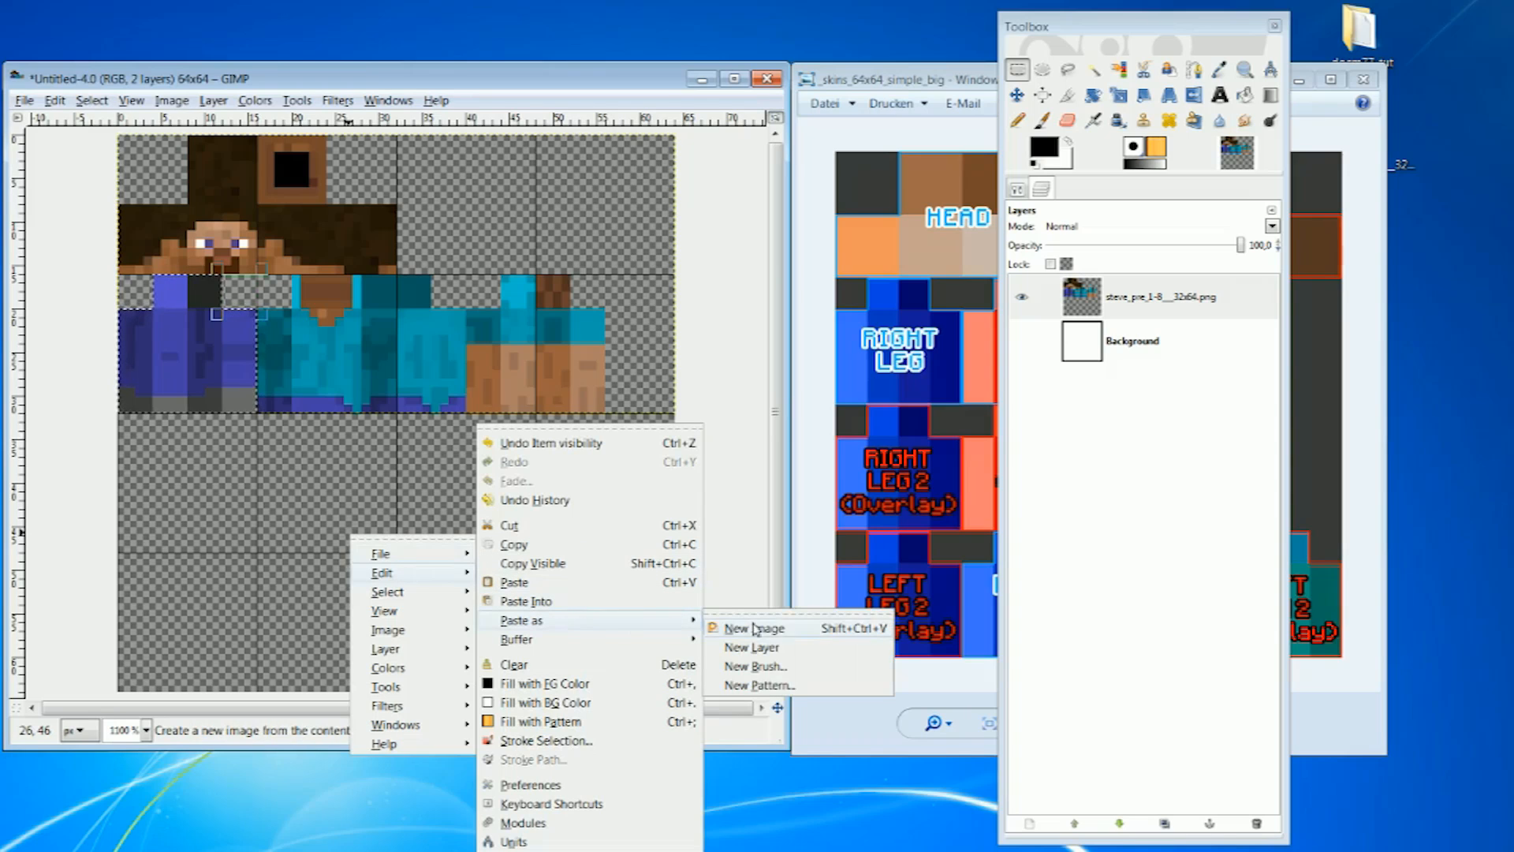
click(773, 656)
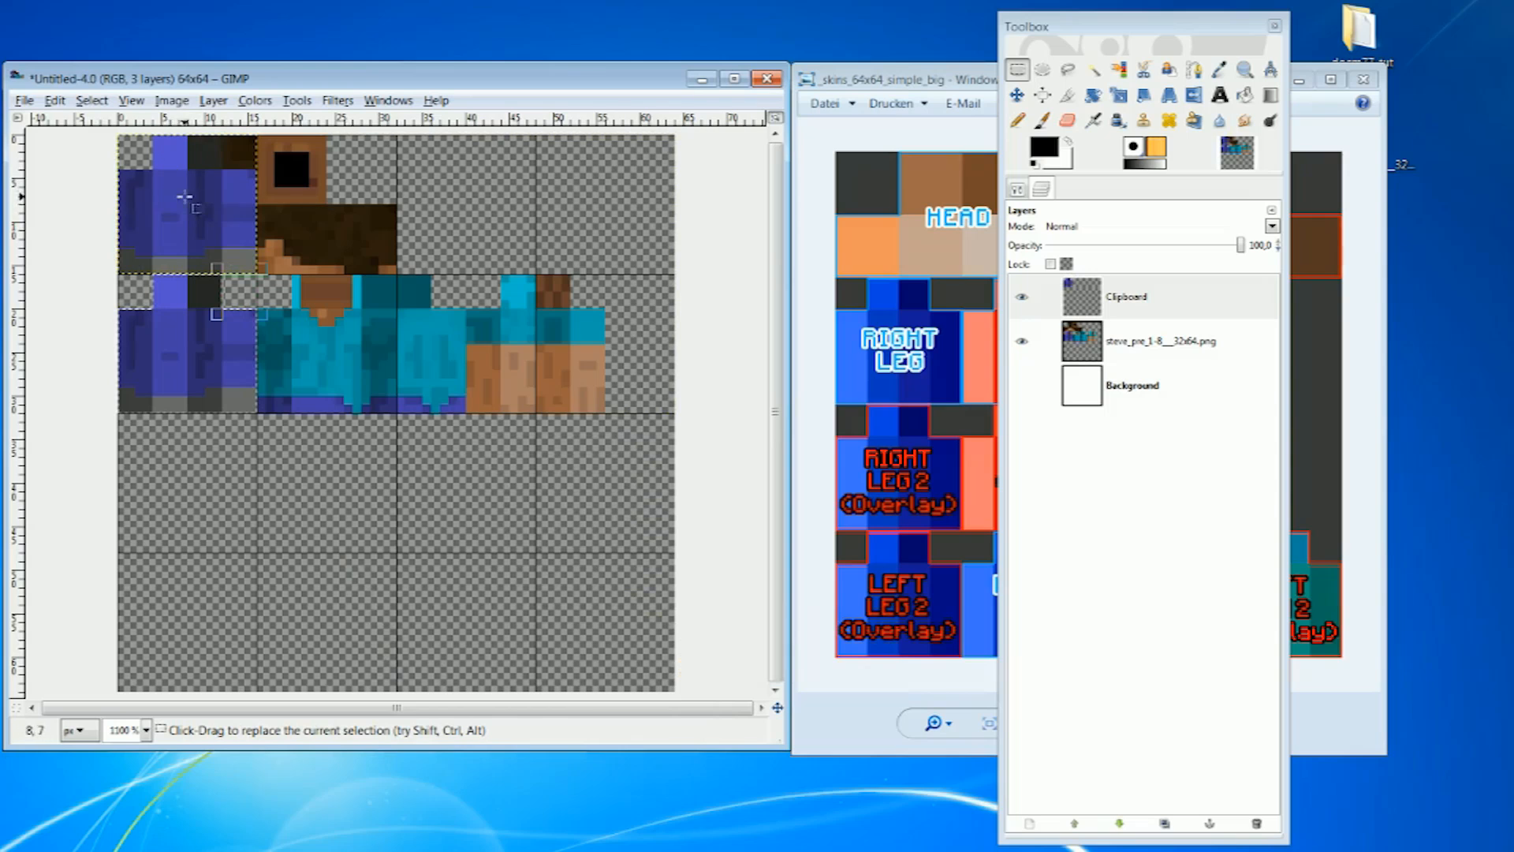
- Move the pasted leg layer to the left leg area at 16, 48, aligned with the grid
drag(169, 205, 239, 256)
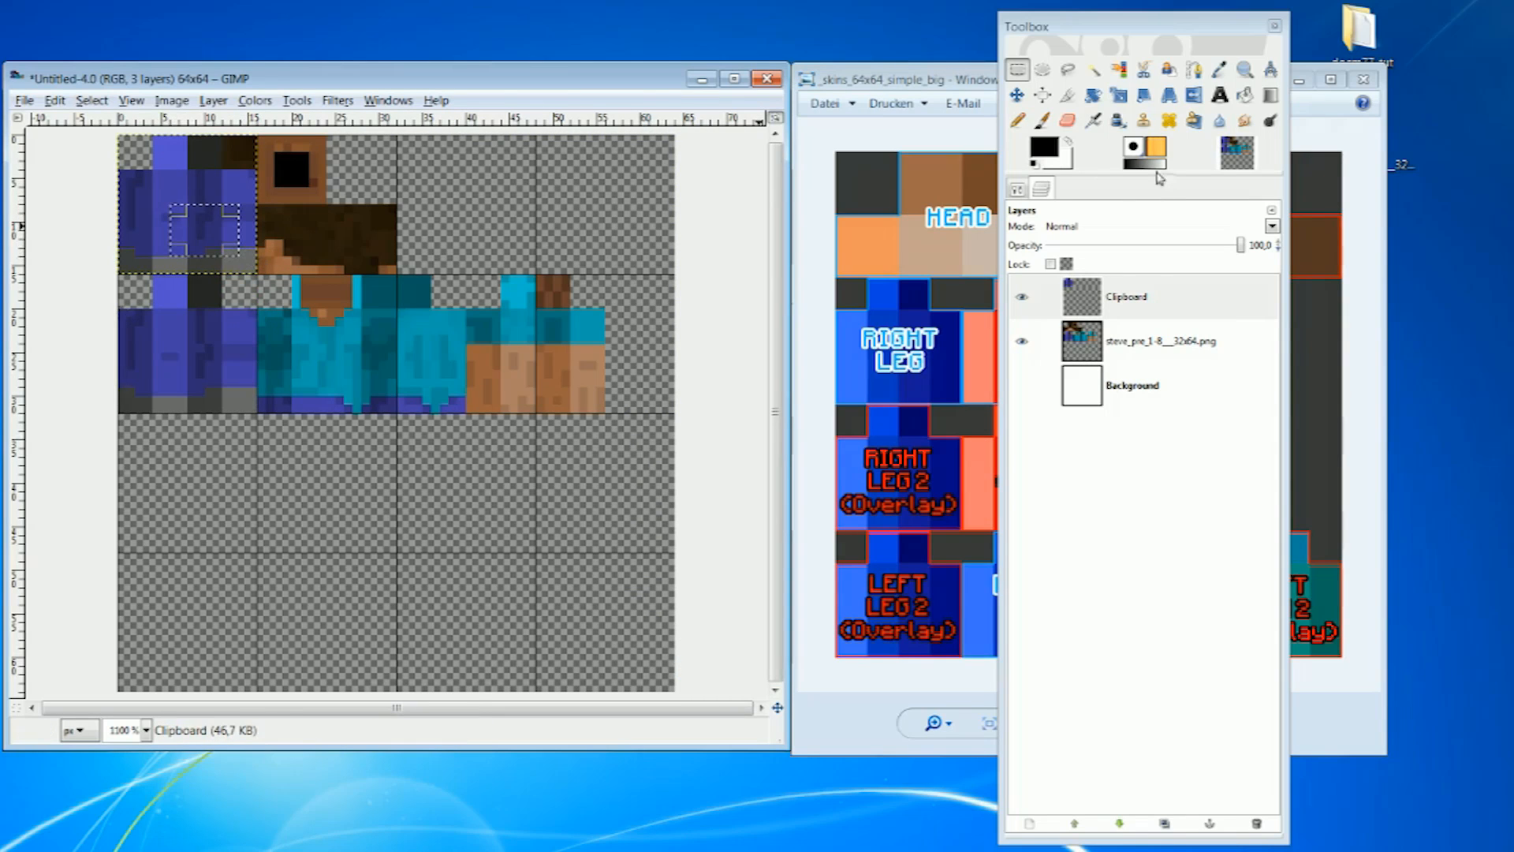
click(1018, 95)
drag(175, 187, 315, 605)
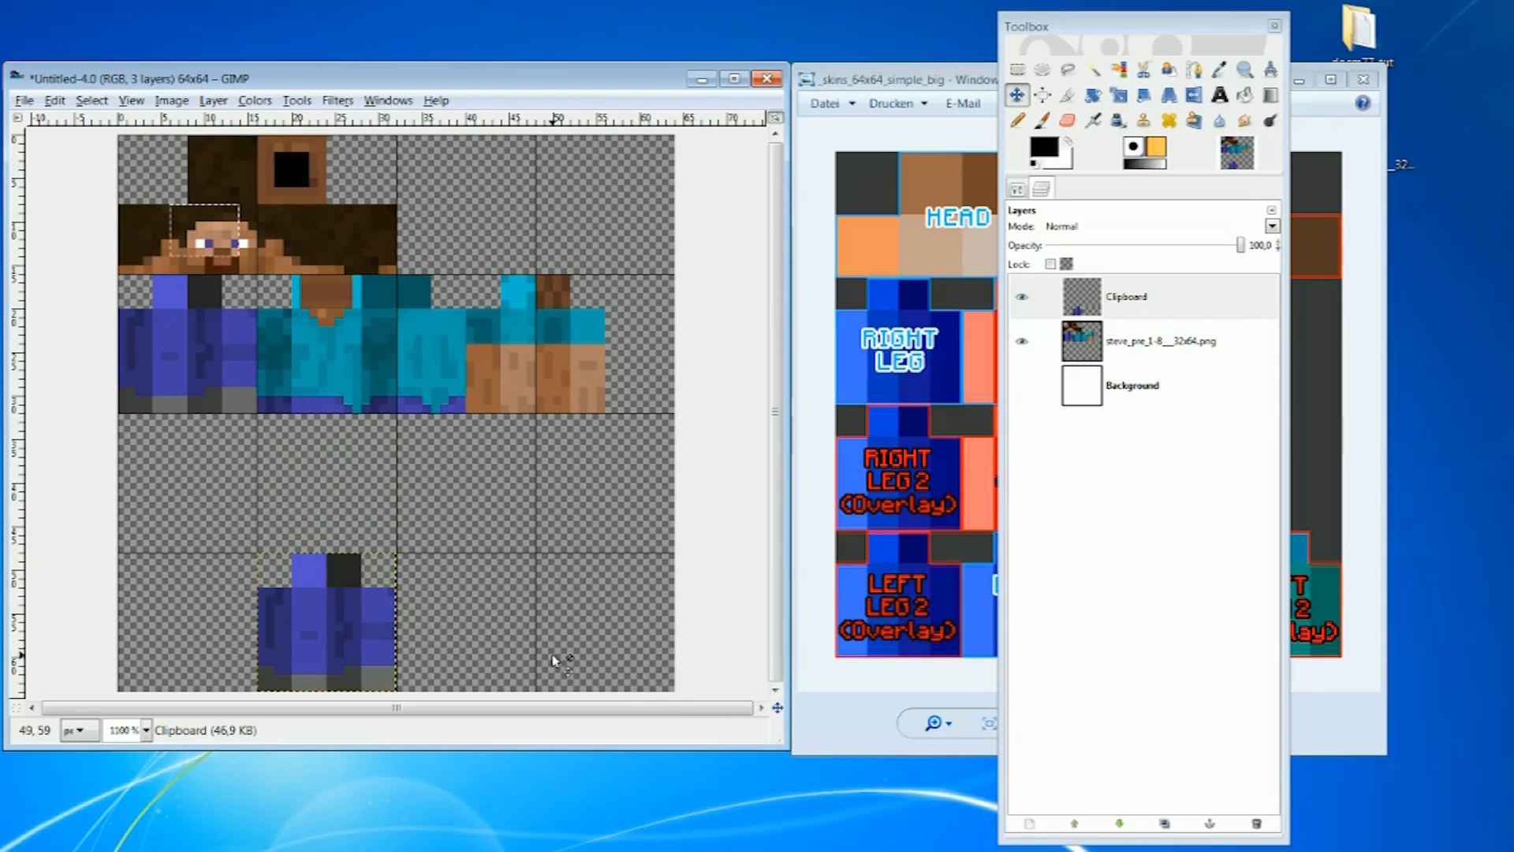
- Compare the duplicated leg's placement with the left leg area in the skin layout reference and check its alignment to the grid
click(918, 85)
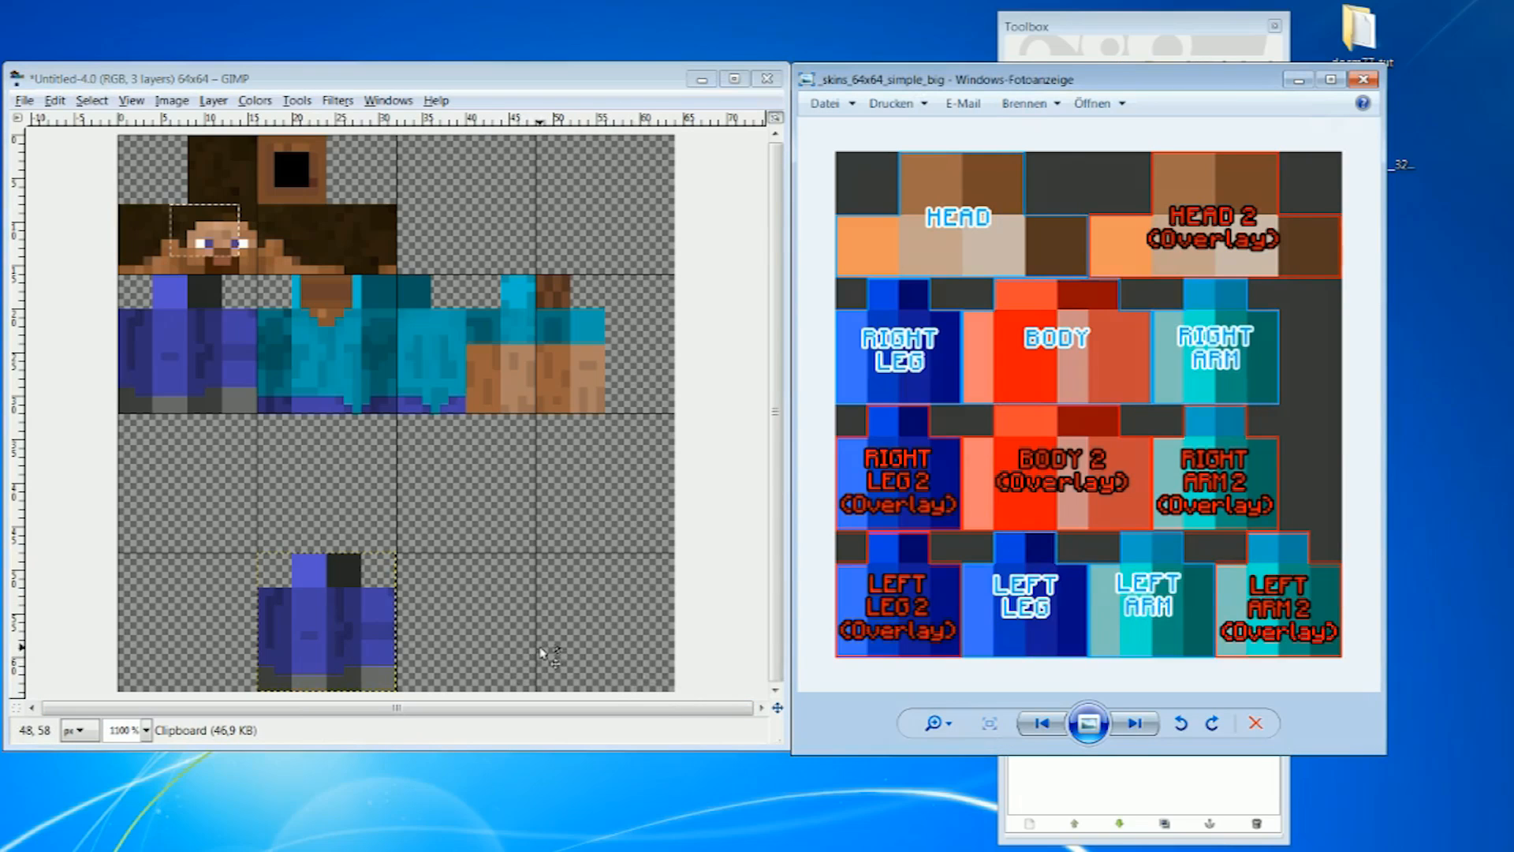
scroll(533, 651, up, 1)
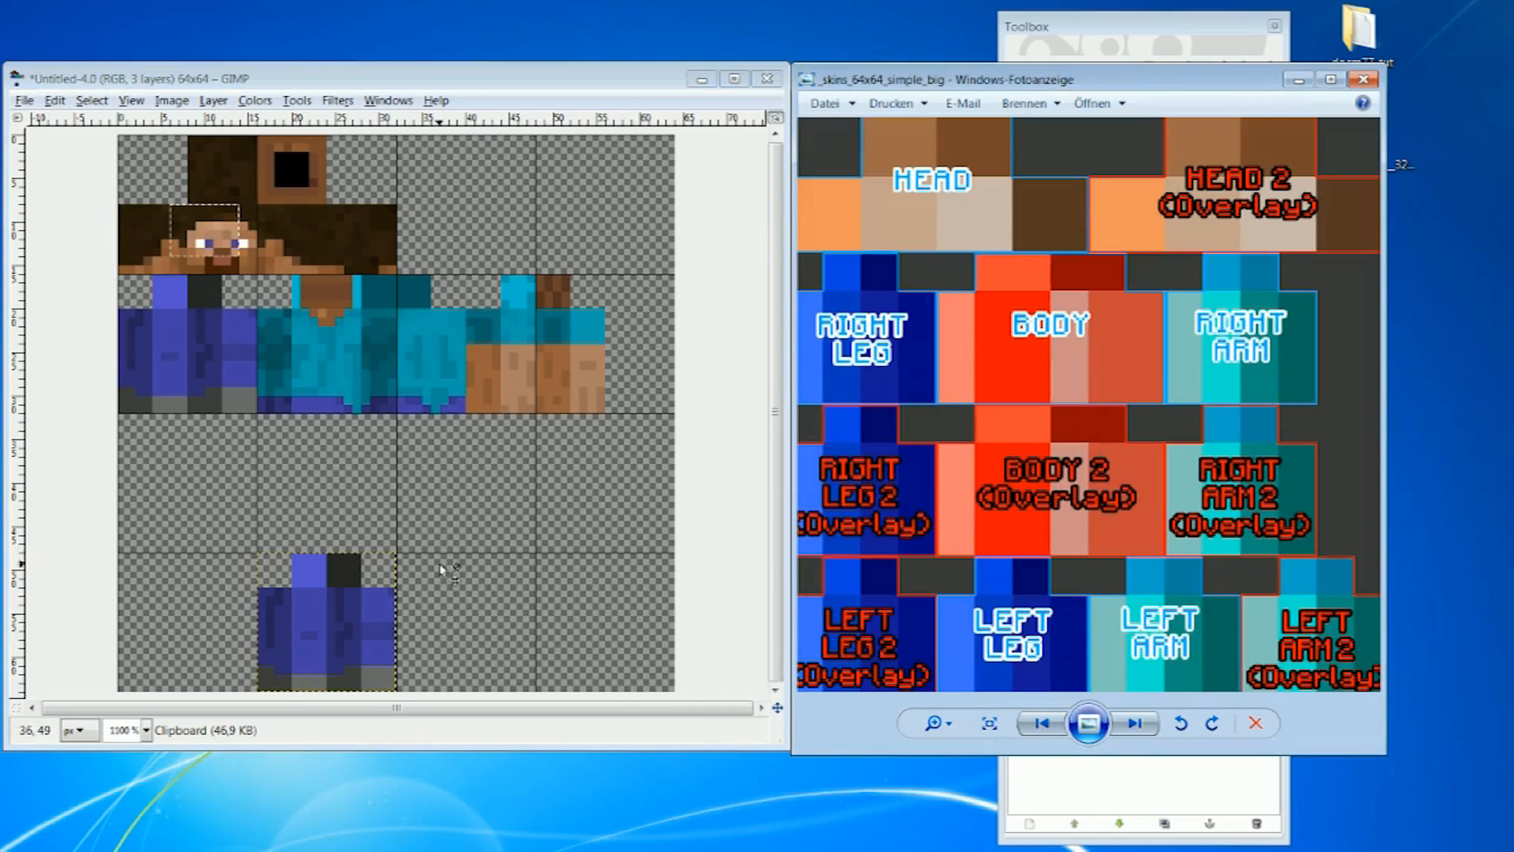
click(454, 473)
ctrl+scroll(459, 496, up, 1)
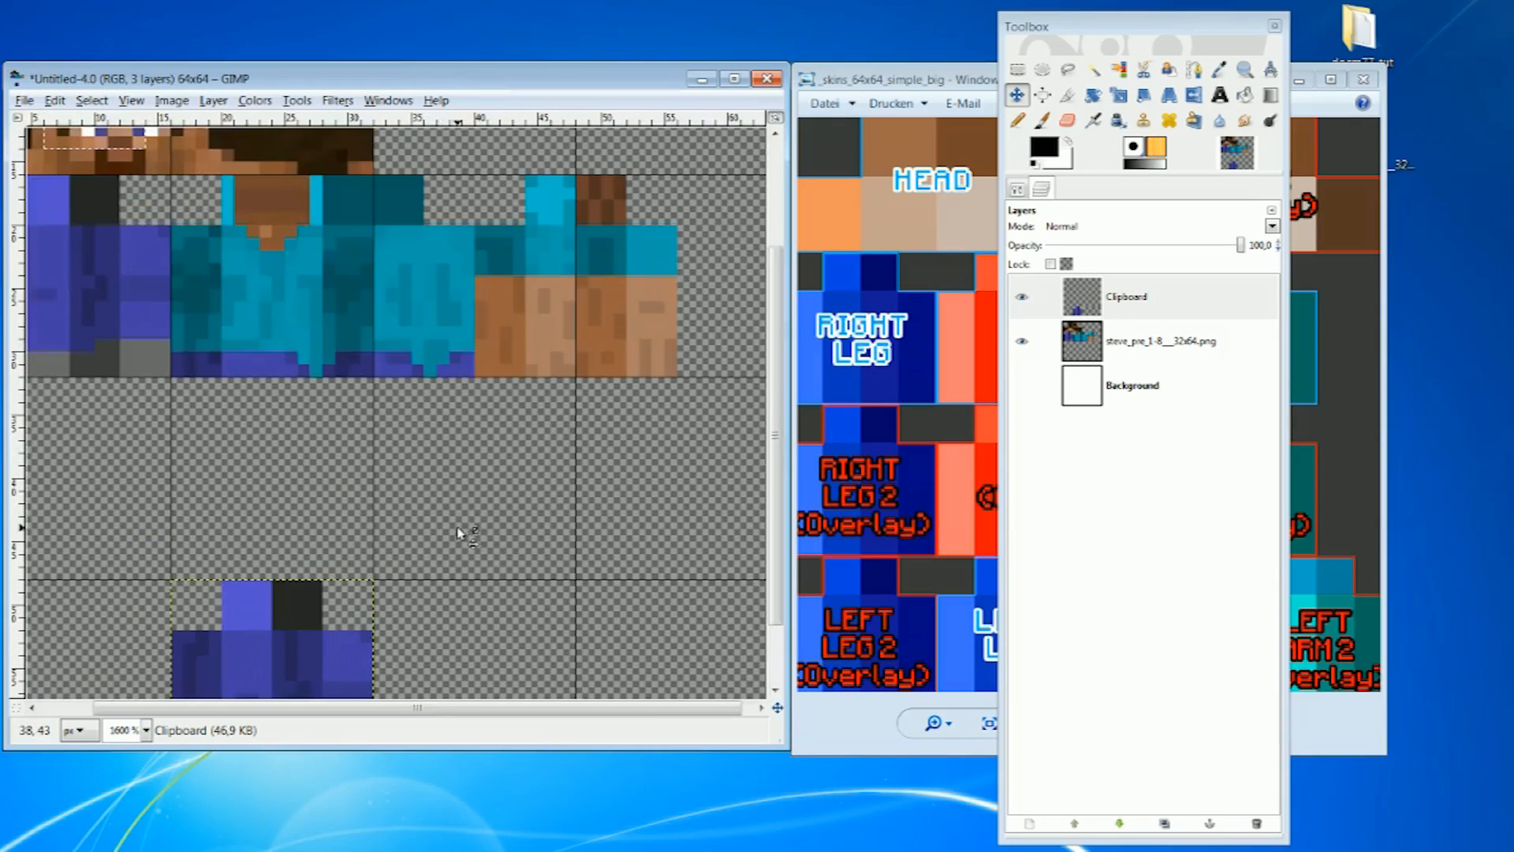
ctrl+scroll(473, 552, up, 1)
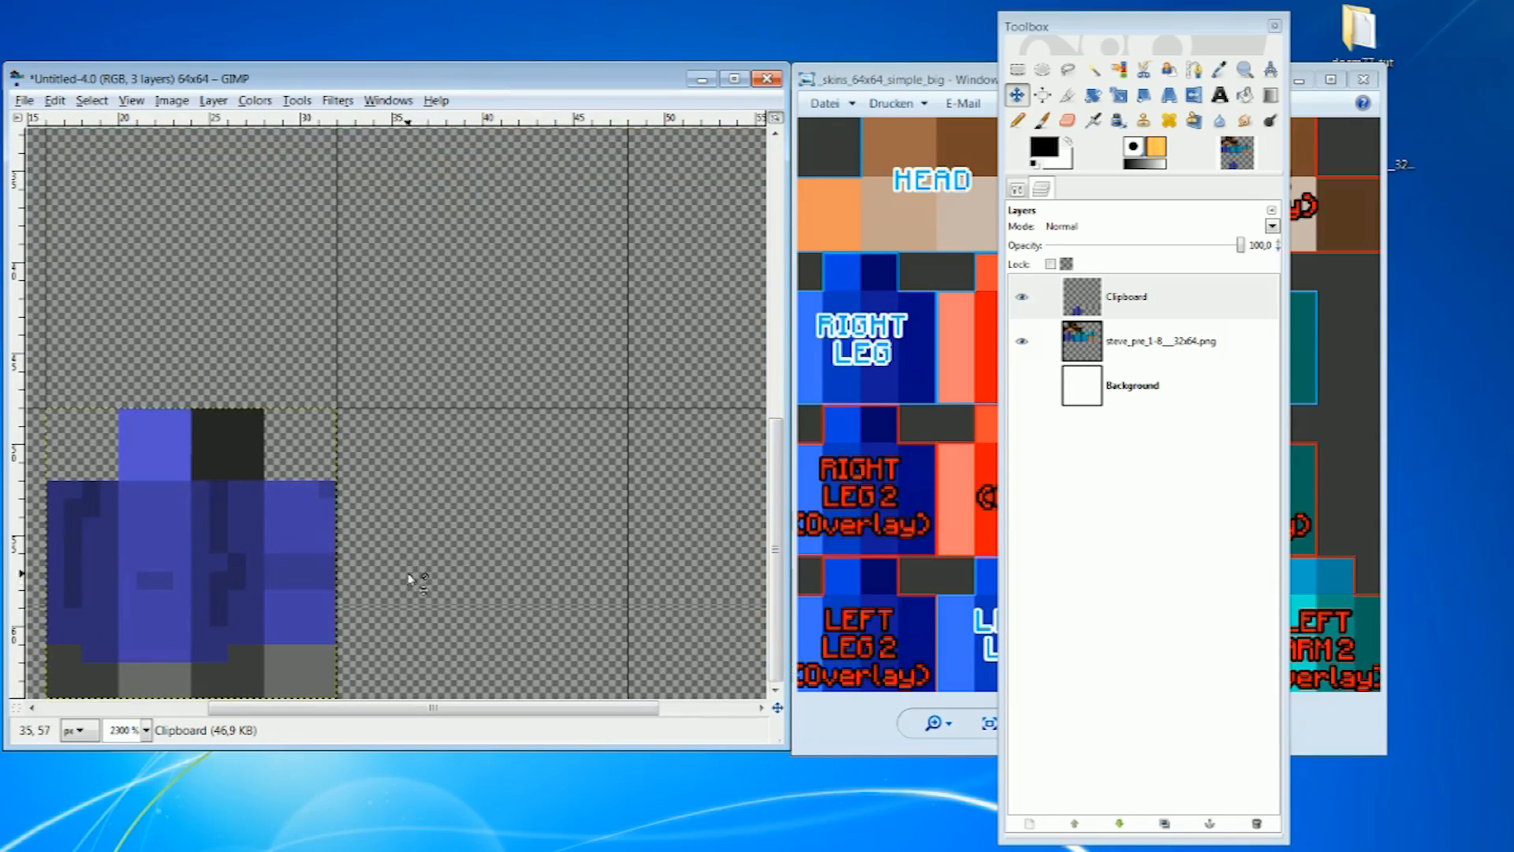
scroll(418, 579, up, 2)
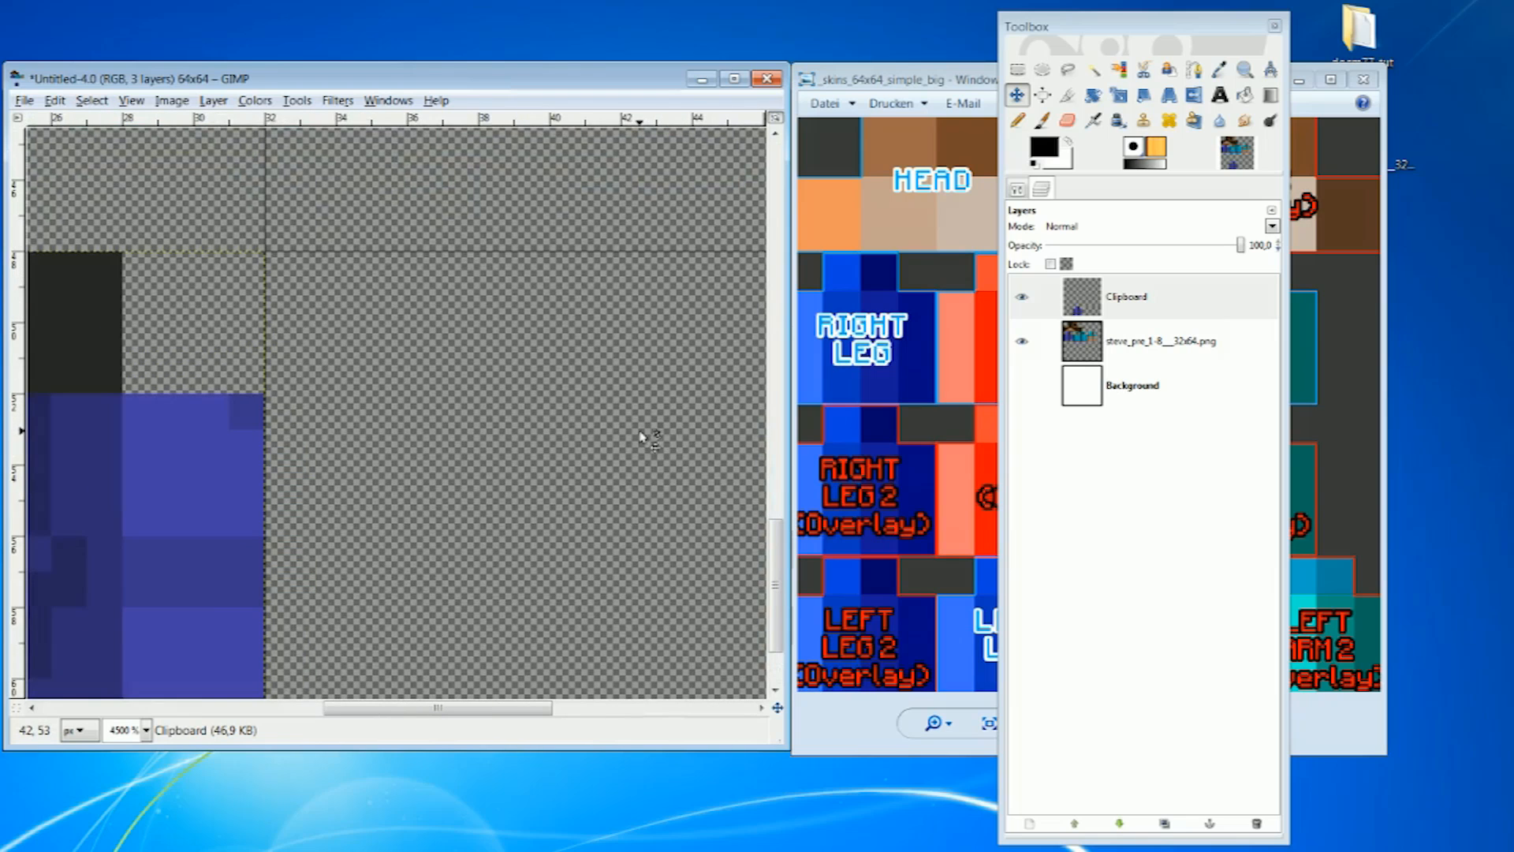
scroll(639, 436, down, 5)
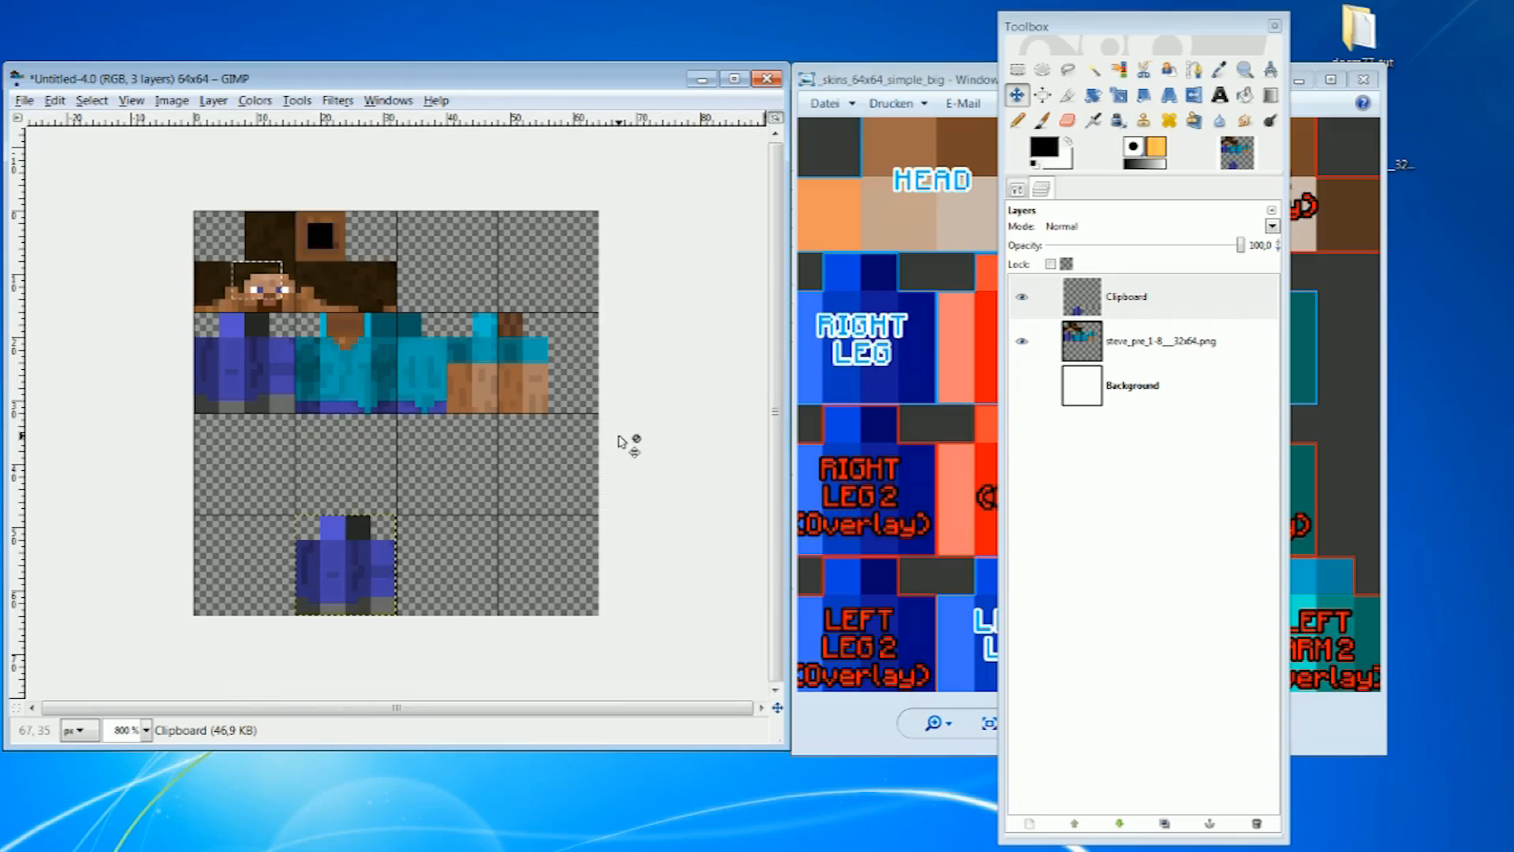
- Select the 16 × 16 px right arm area at 40, 16 and copy its visible pixels
click(896, 78)
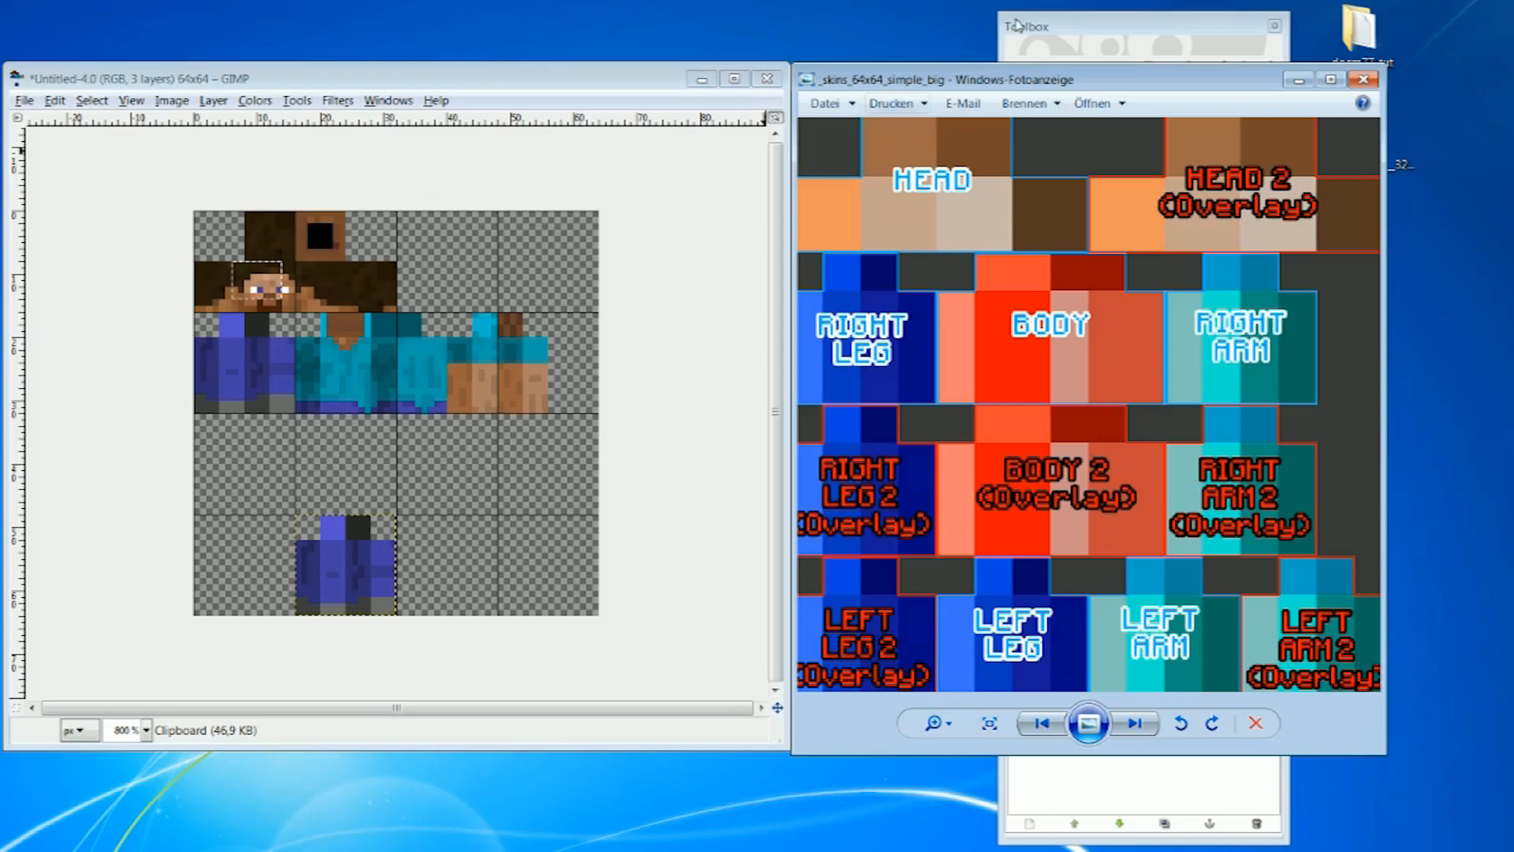
click(1077, 28)
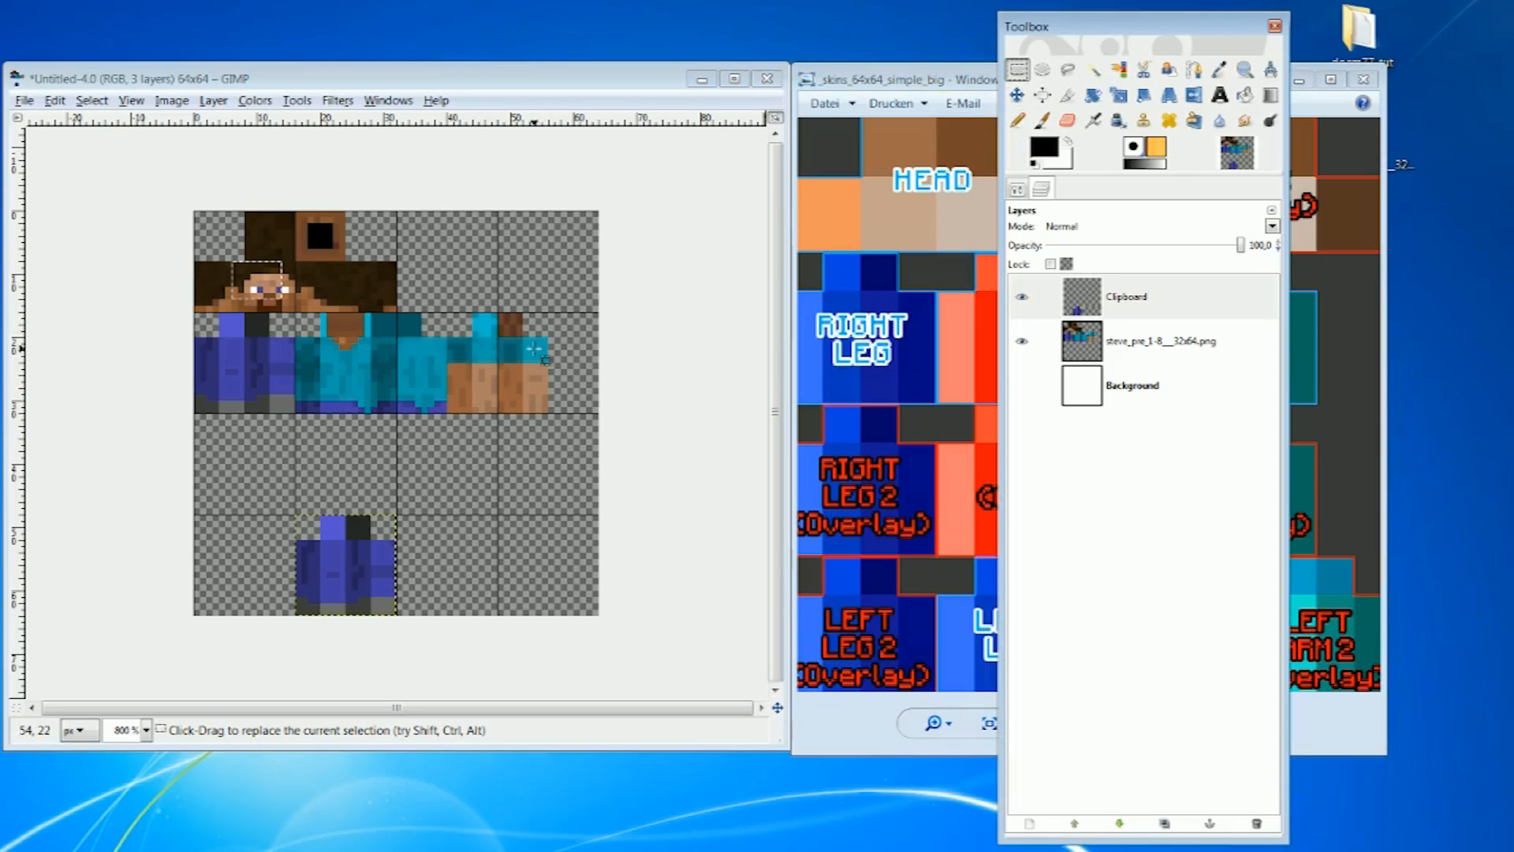
drag(446, 309, 547, 412)
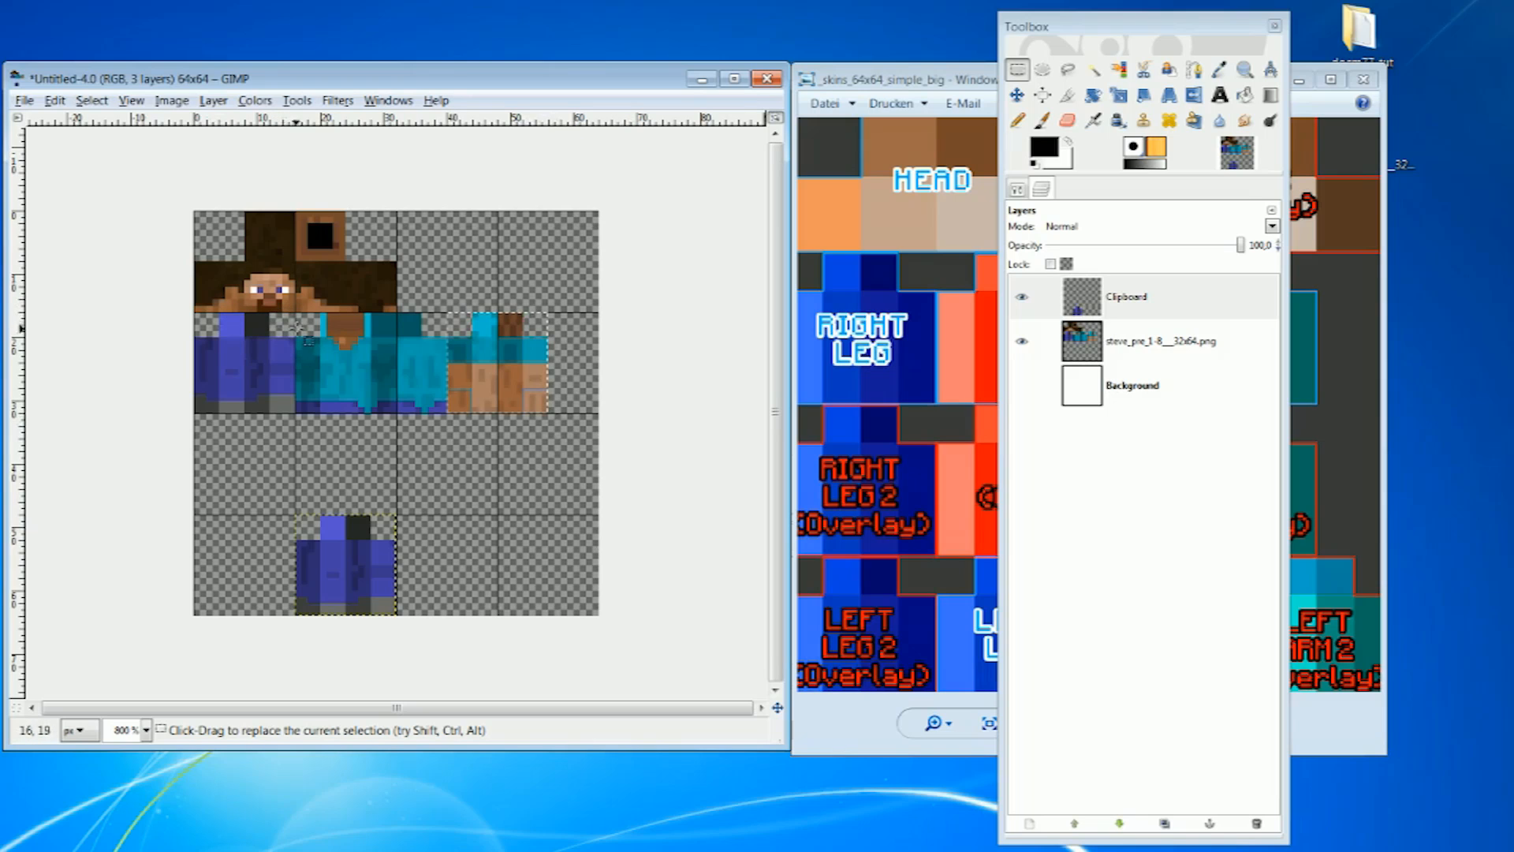
right_click(505, 368)
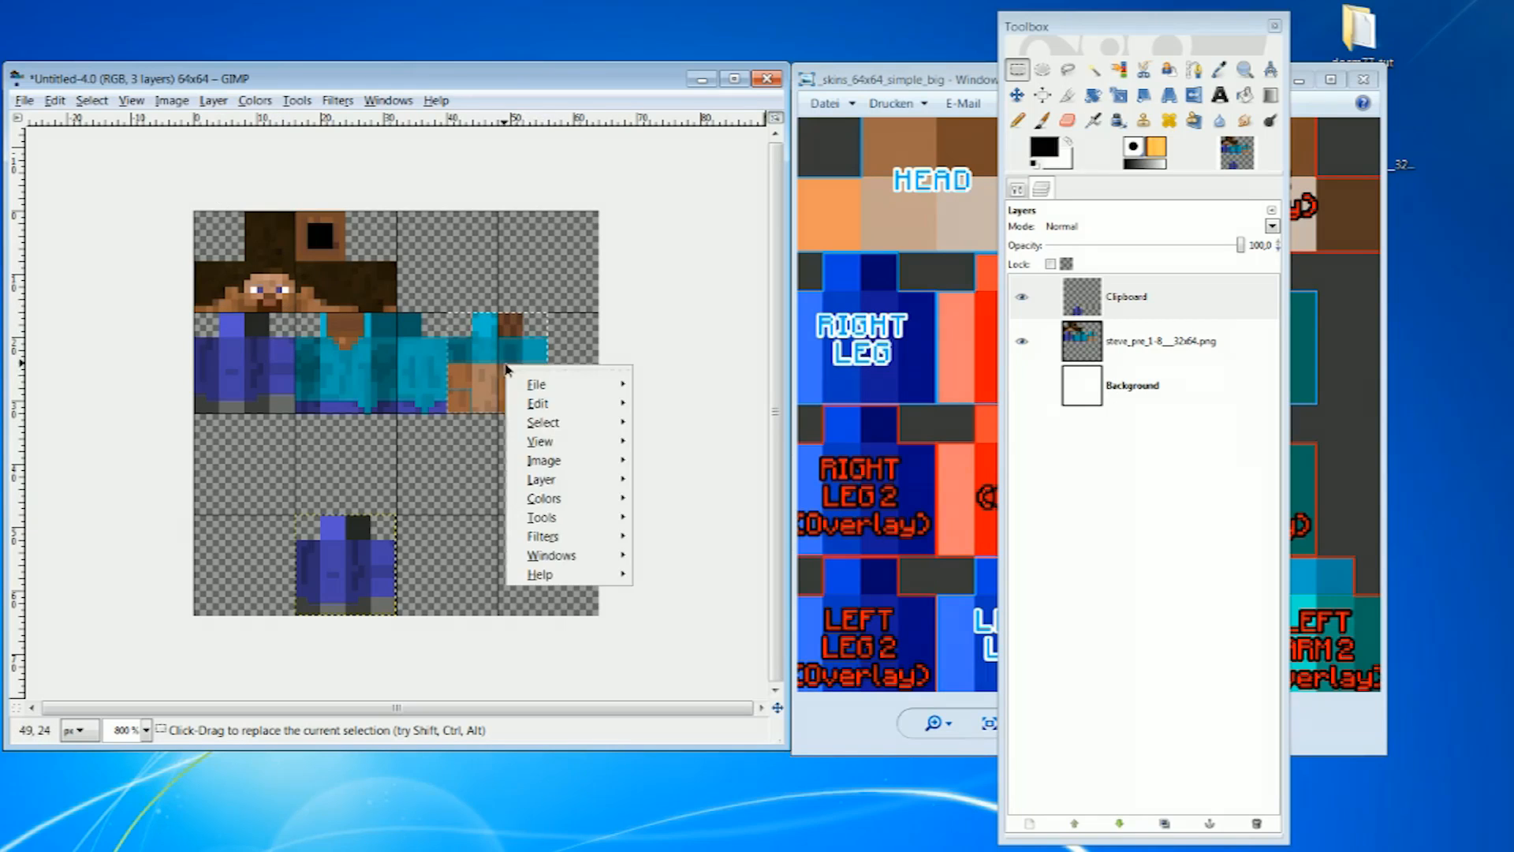
mouse_move(556, 464)
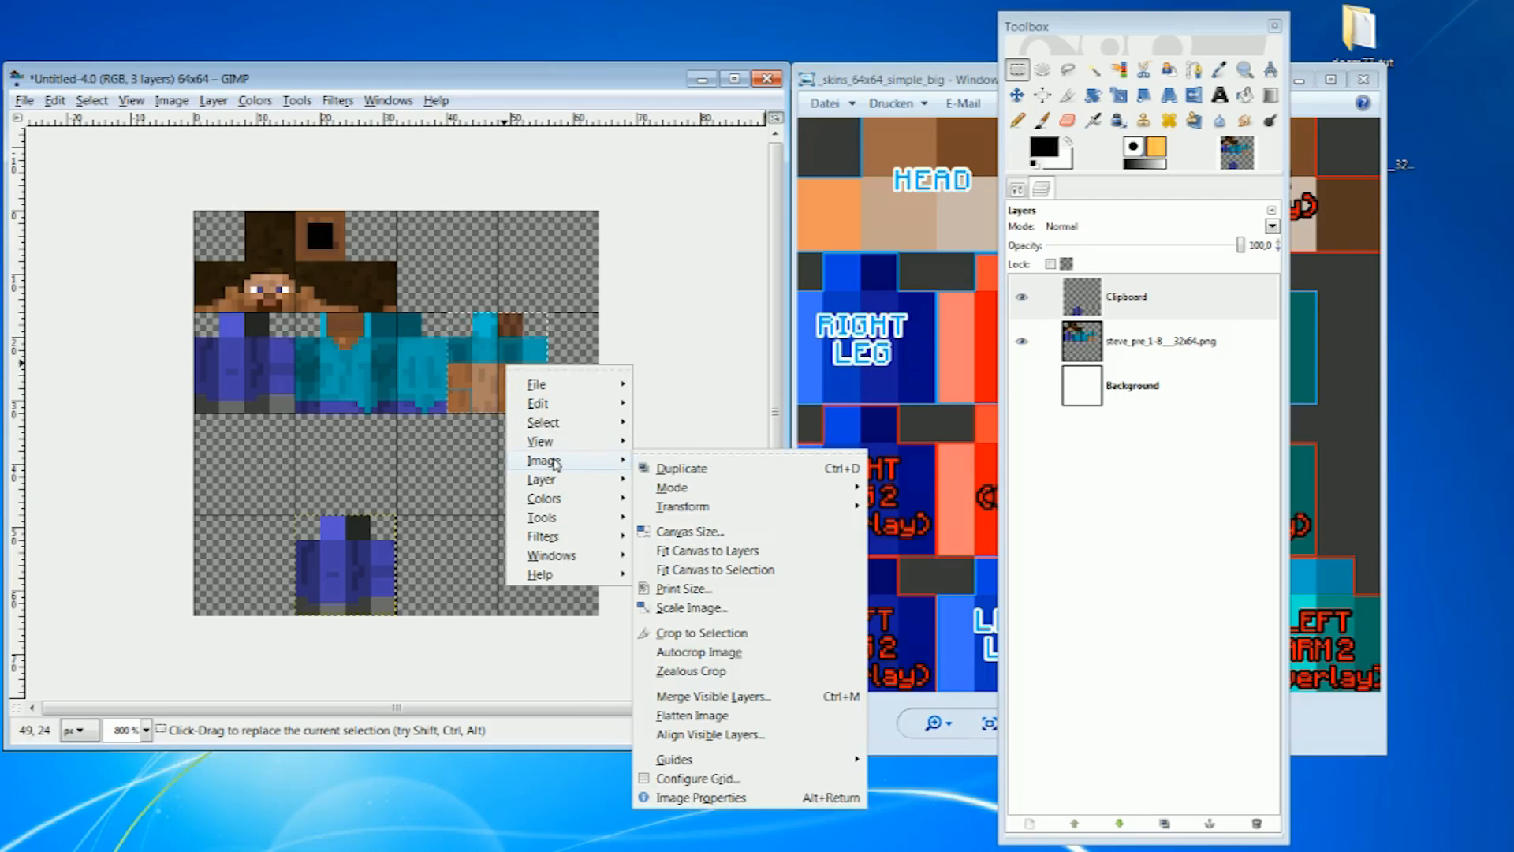
mouse_move(556, 406)
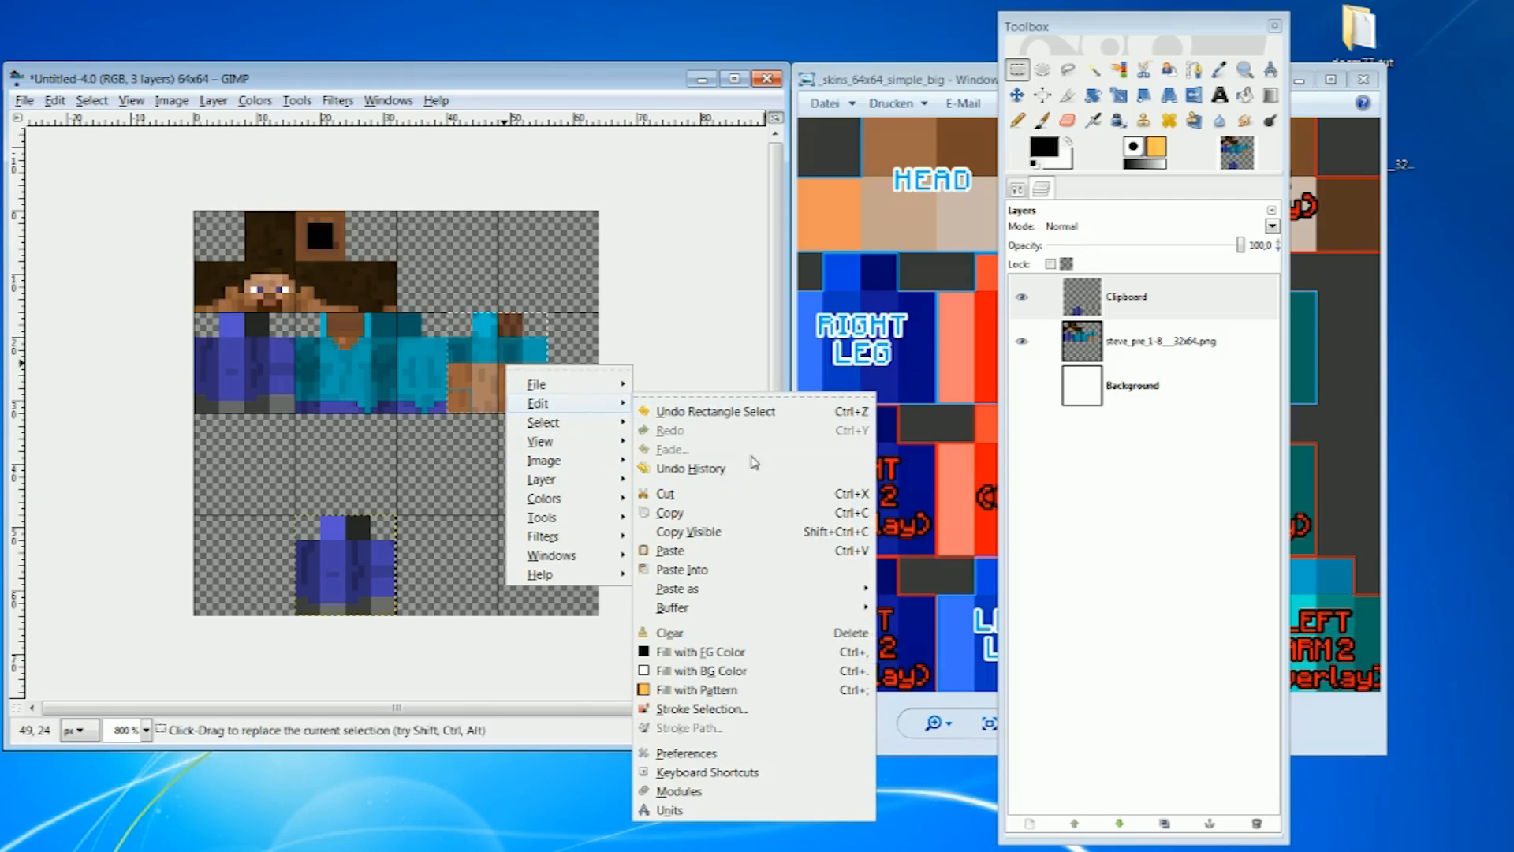
click(714, 533)
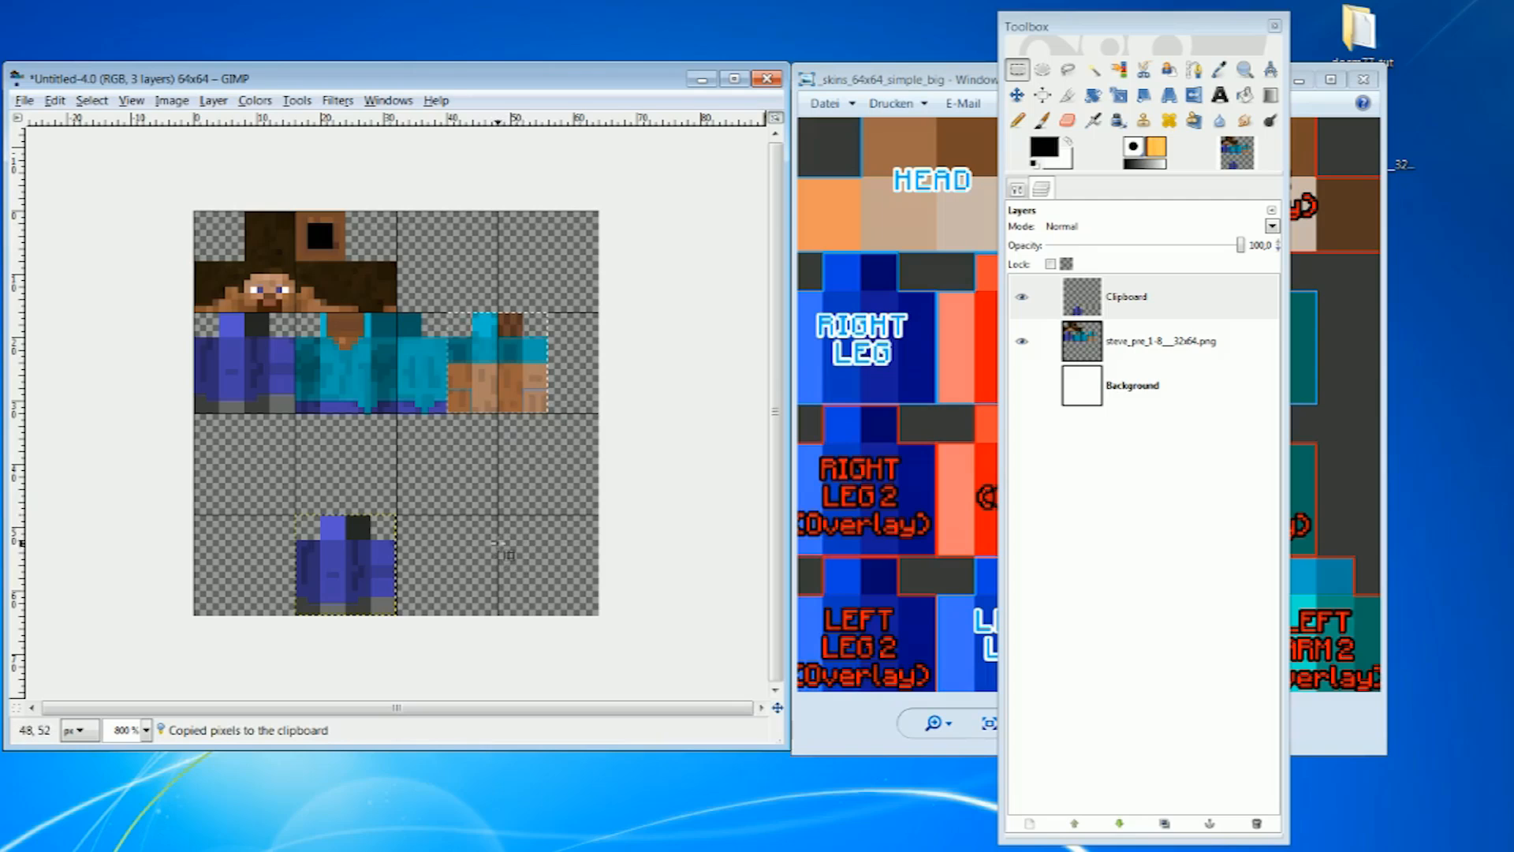
- Paste the copied arm as a new layer and move it to the left arm area at 32, 48
right_click(465, 497)
mouse_move(511, 533)
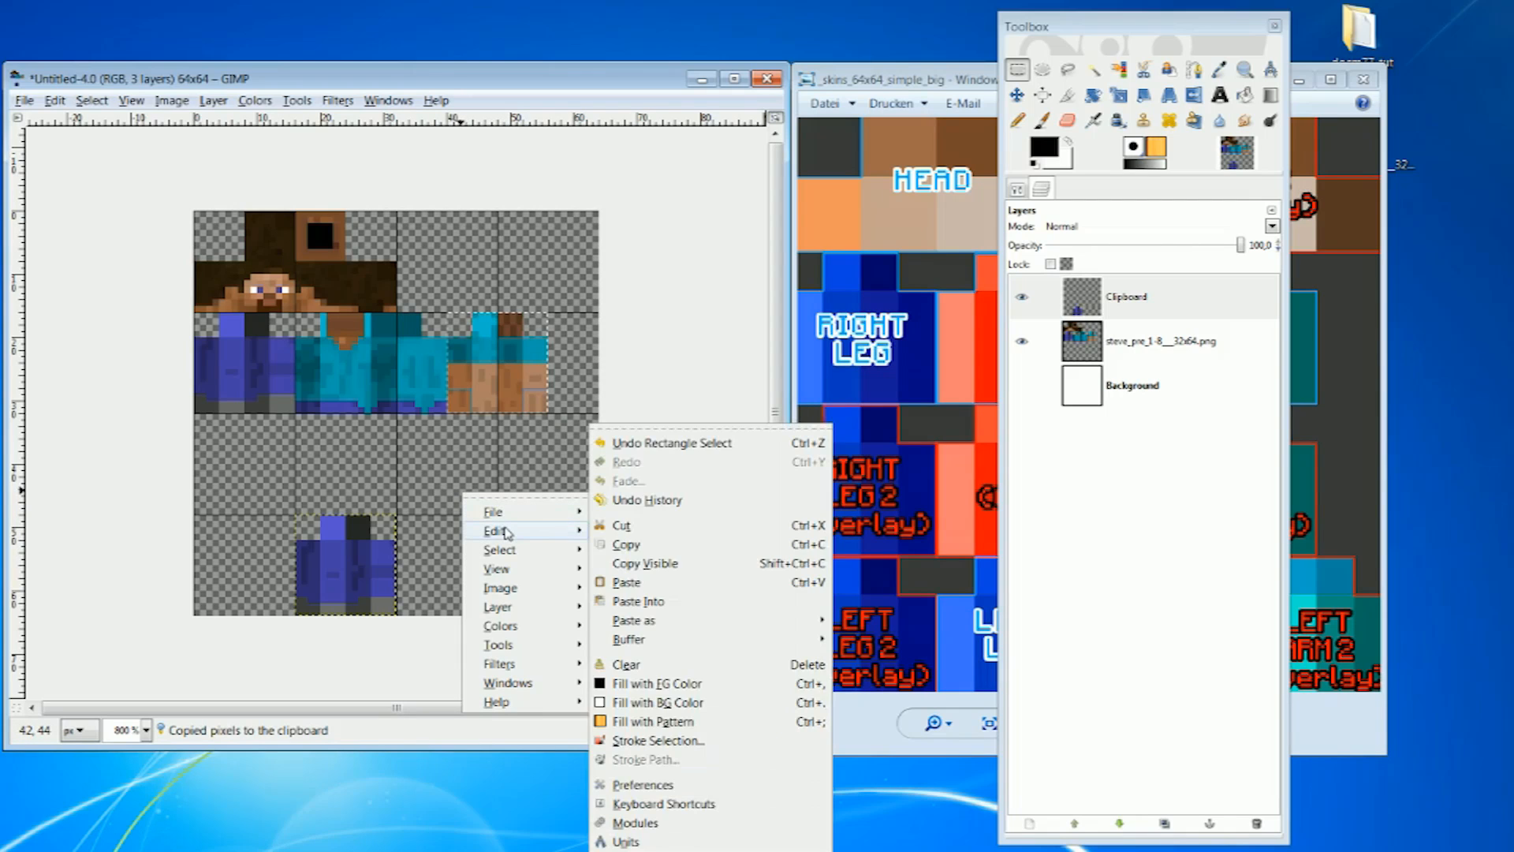
mouse_move(665, 622)
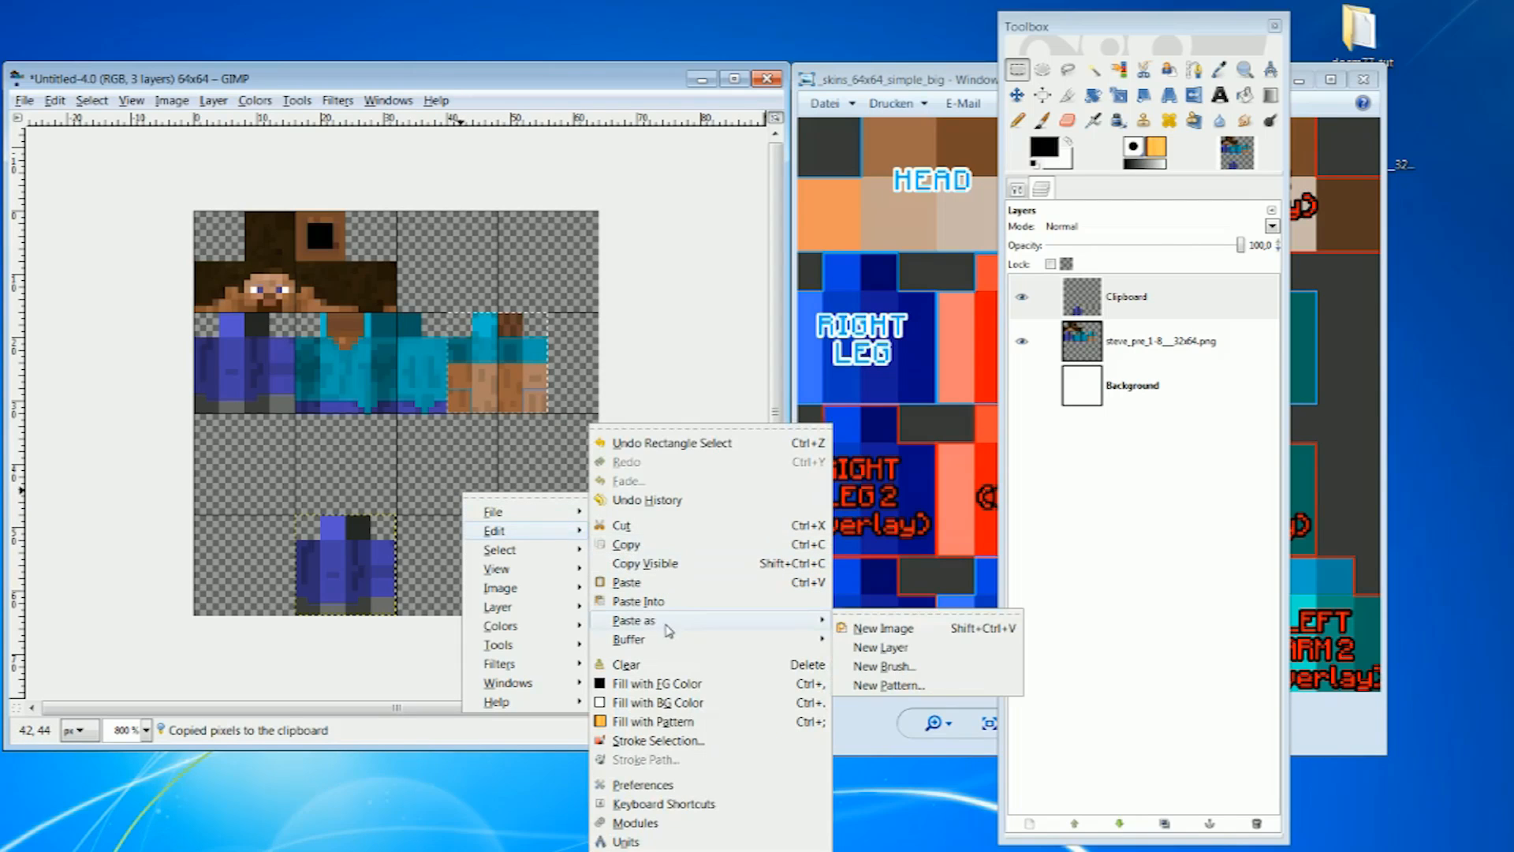
click(909, 649)
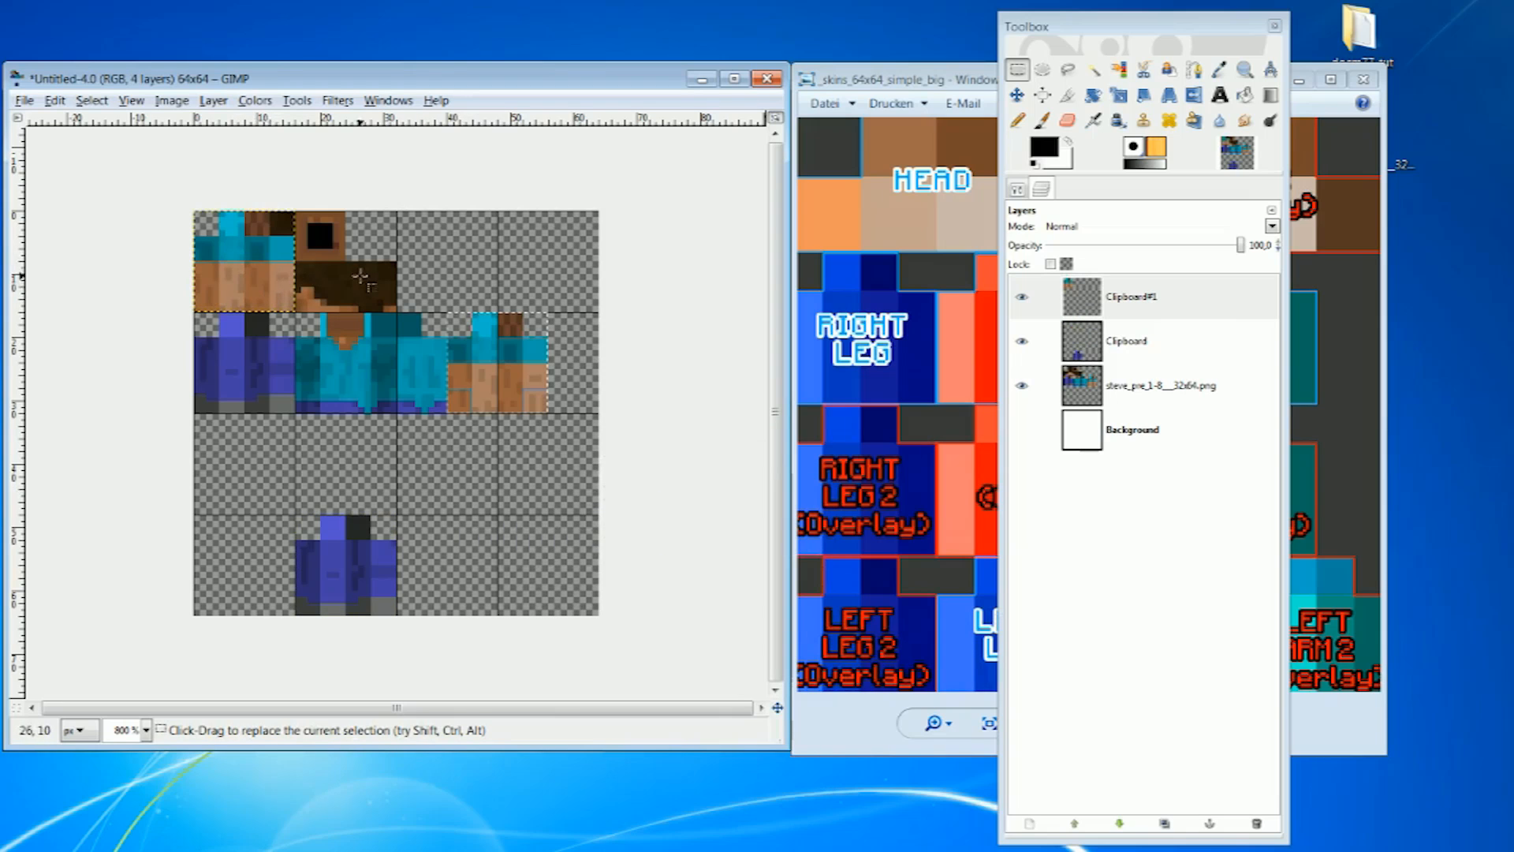
click(1017, 95)
drag(242, 267, 446, 570)
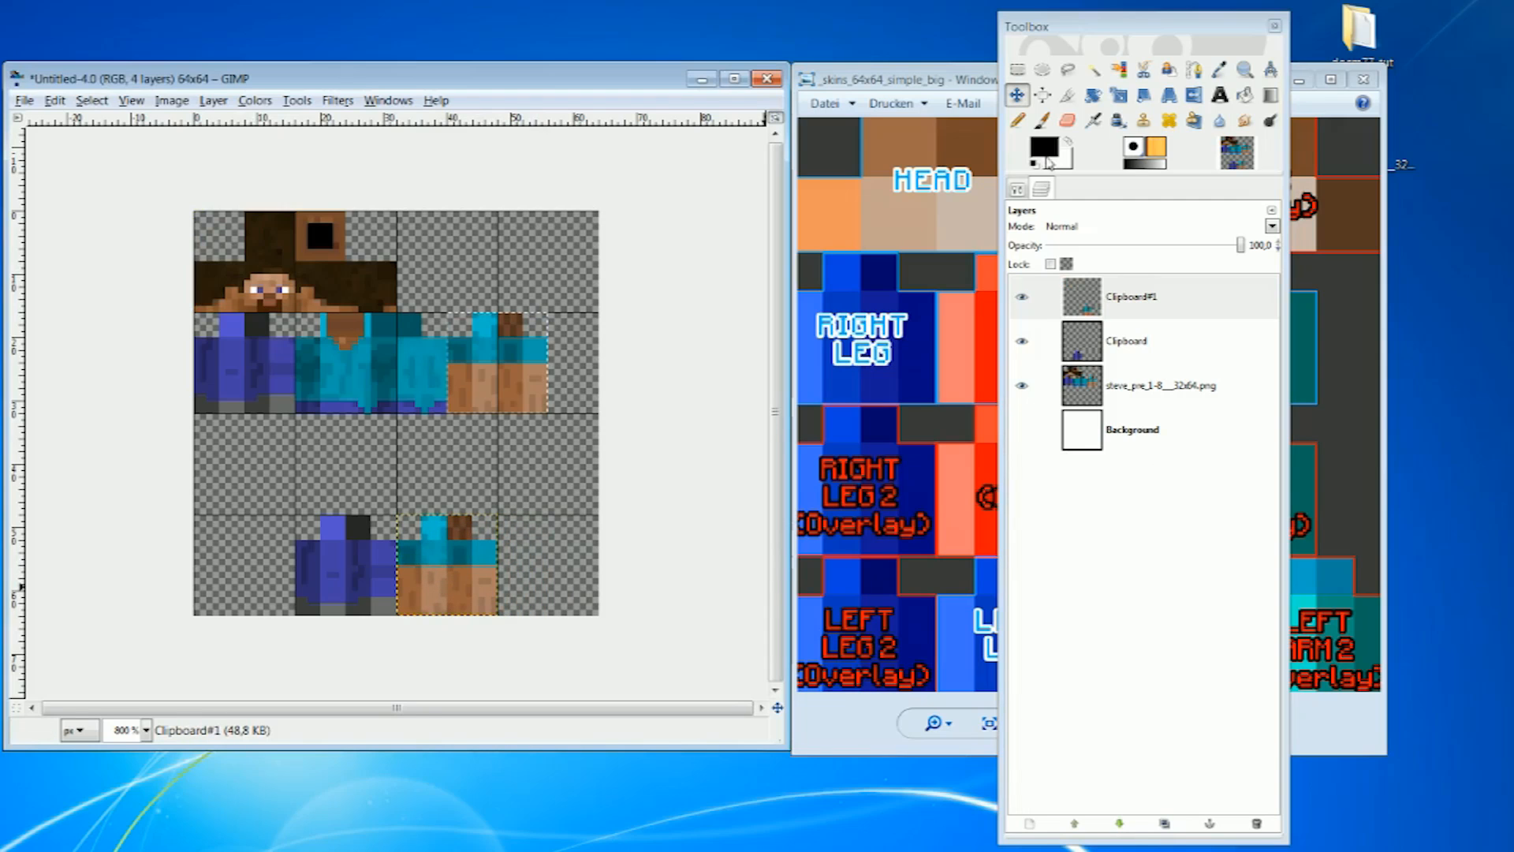
- Select the duplicated leg's 4 × 12 px section at 16, 52 on the Clipboard layer, flip it horizontally and anchor it
click(924, 85)
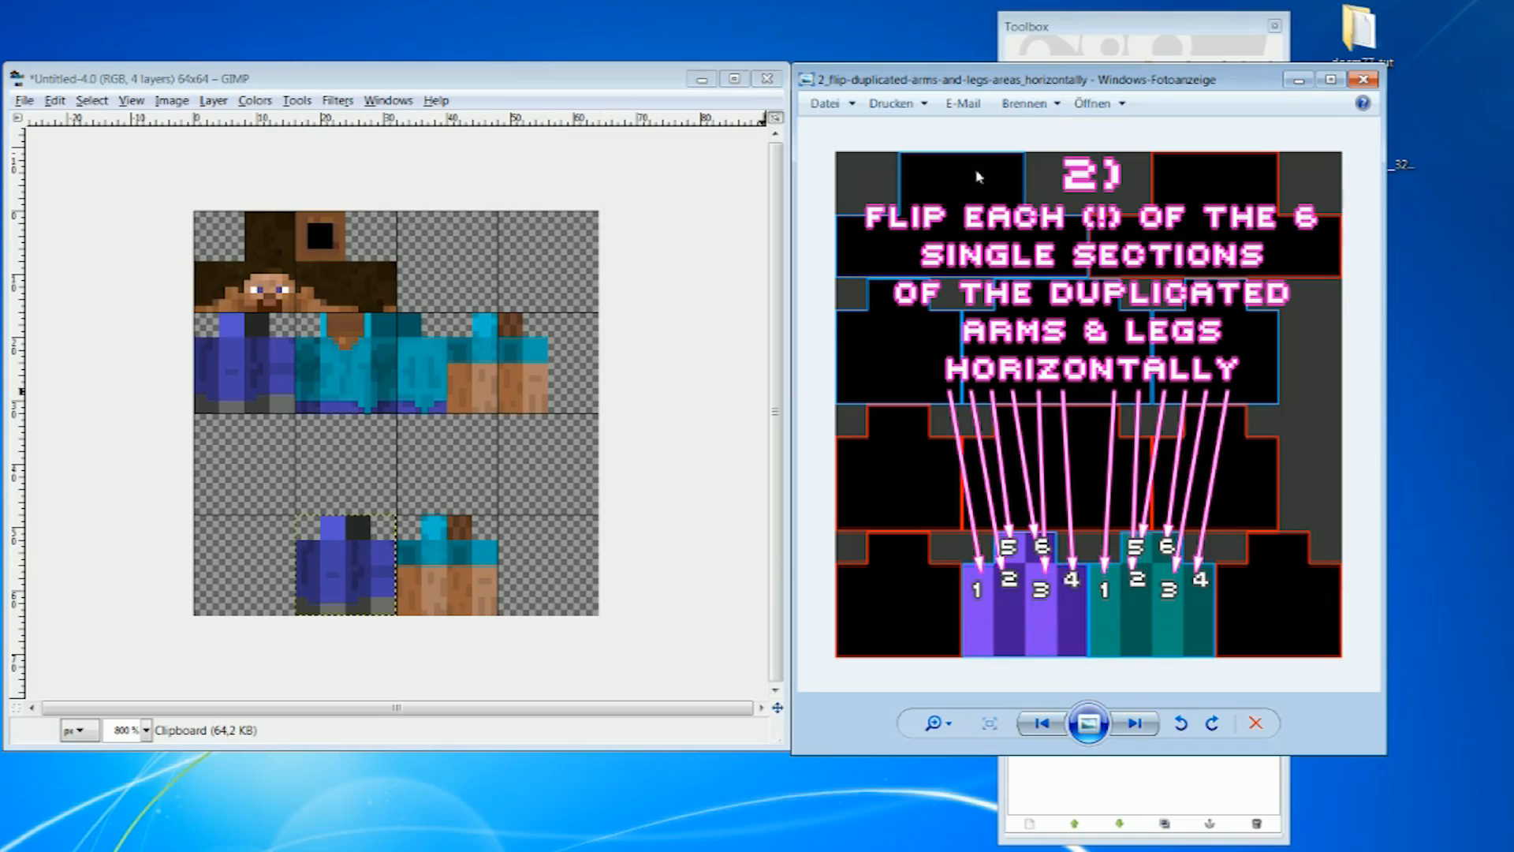
click(1072, 24)
click(1018, 70)
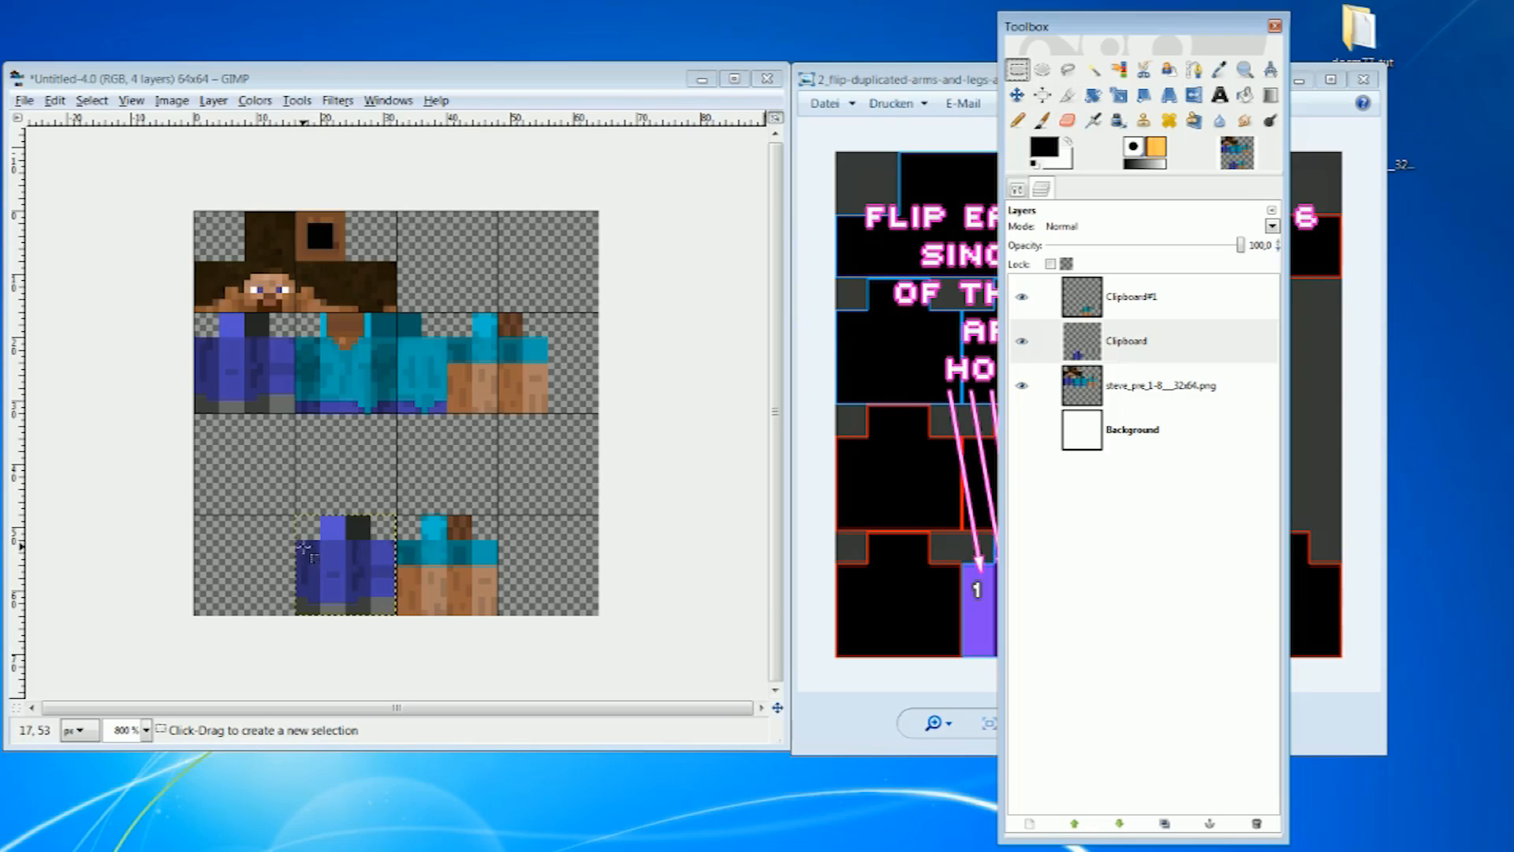
drag(297, 541, 322, 624)
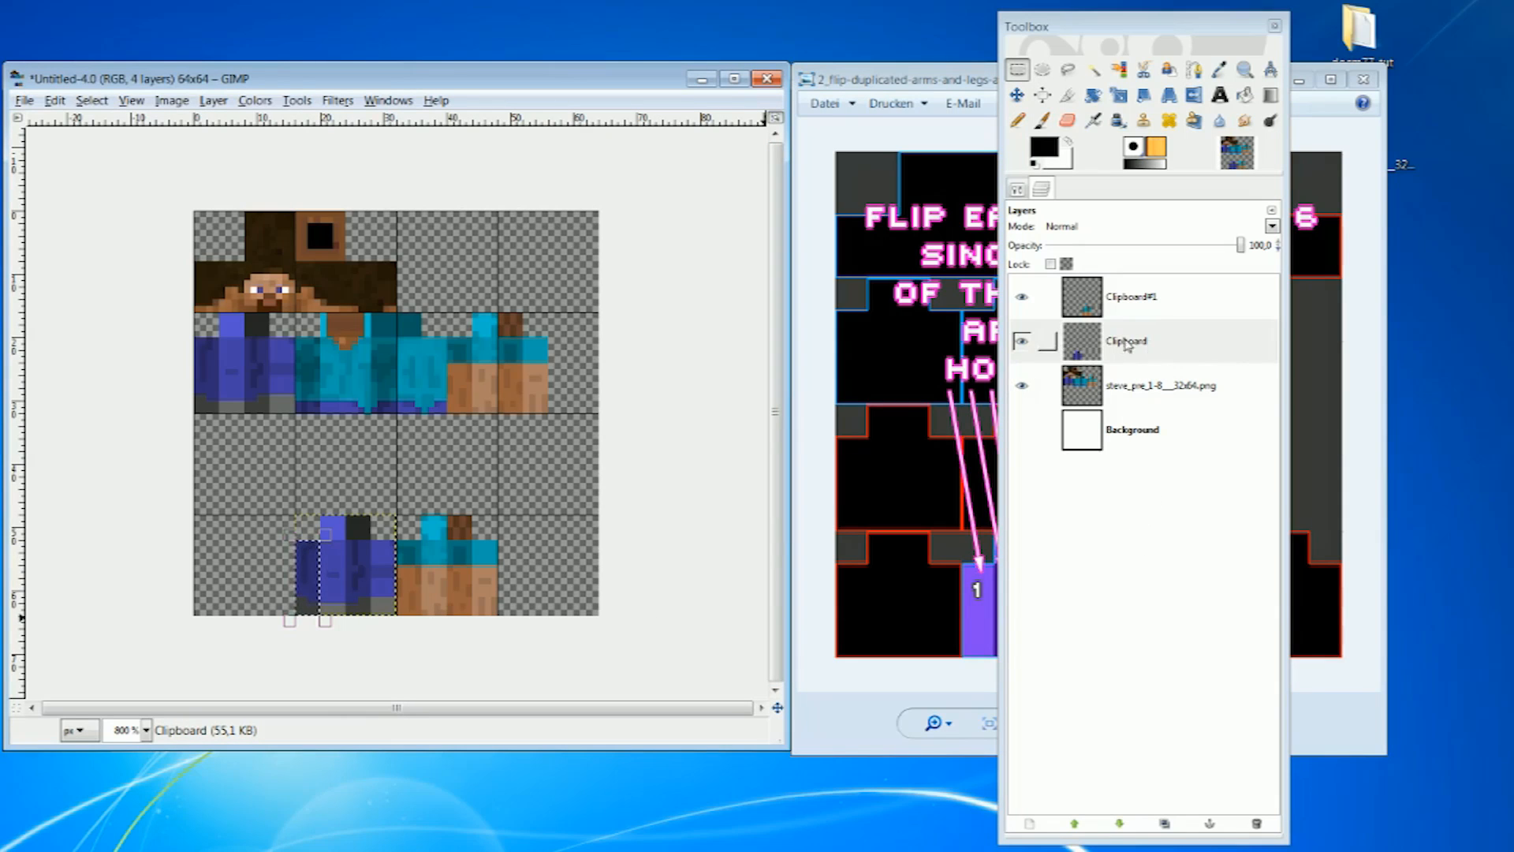
click(1221, 344)
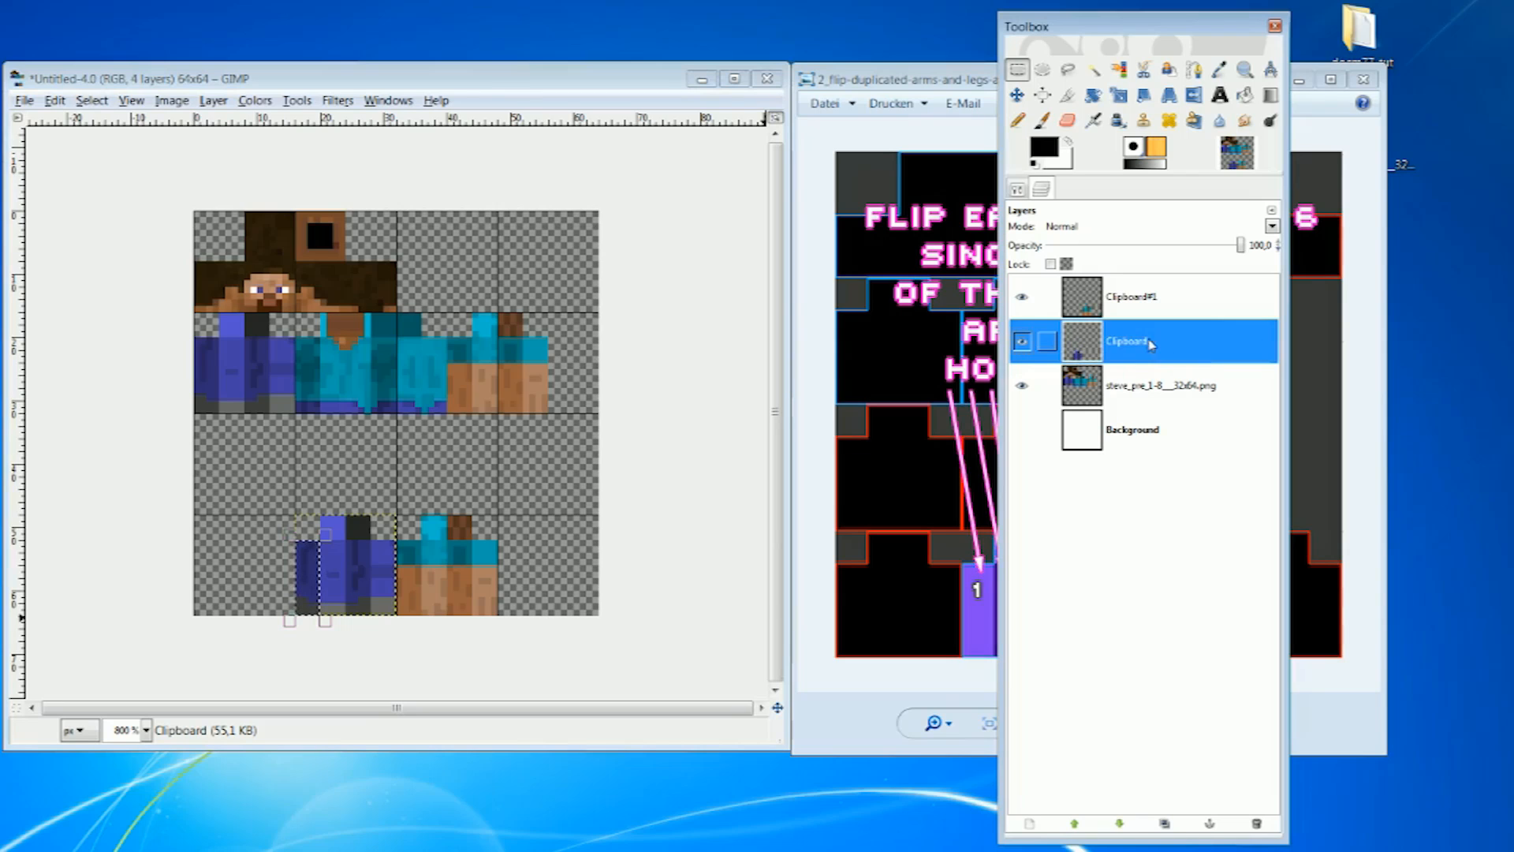
click(1195, 97)
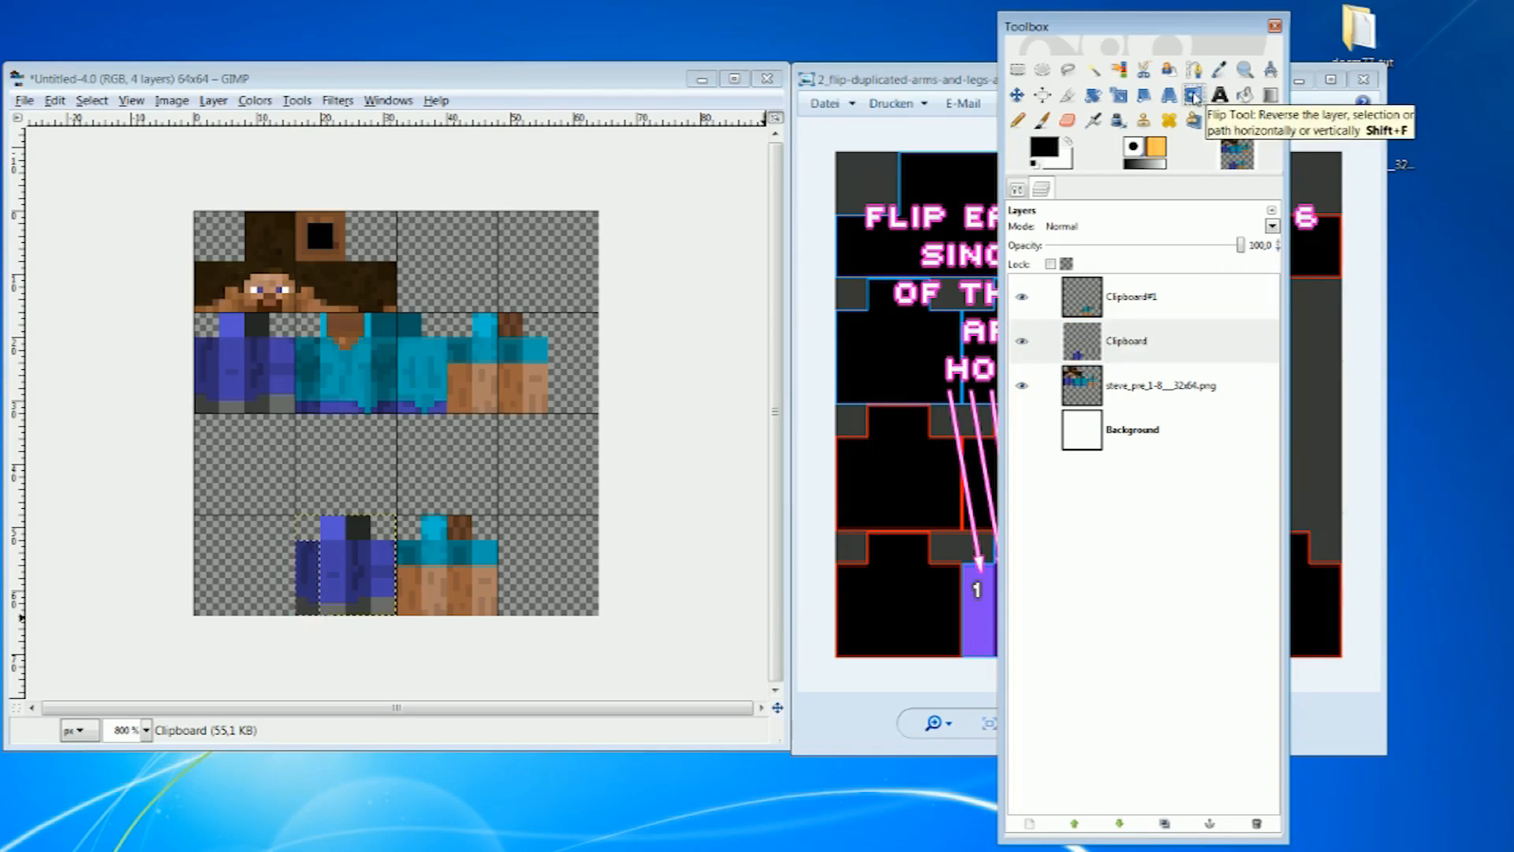
click(1017, 190)
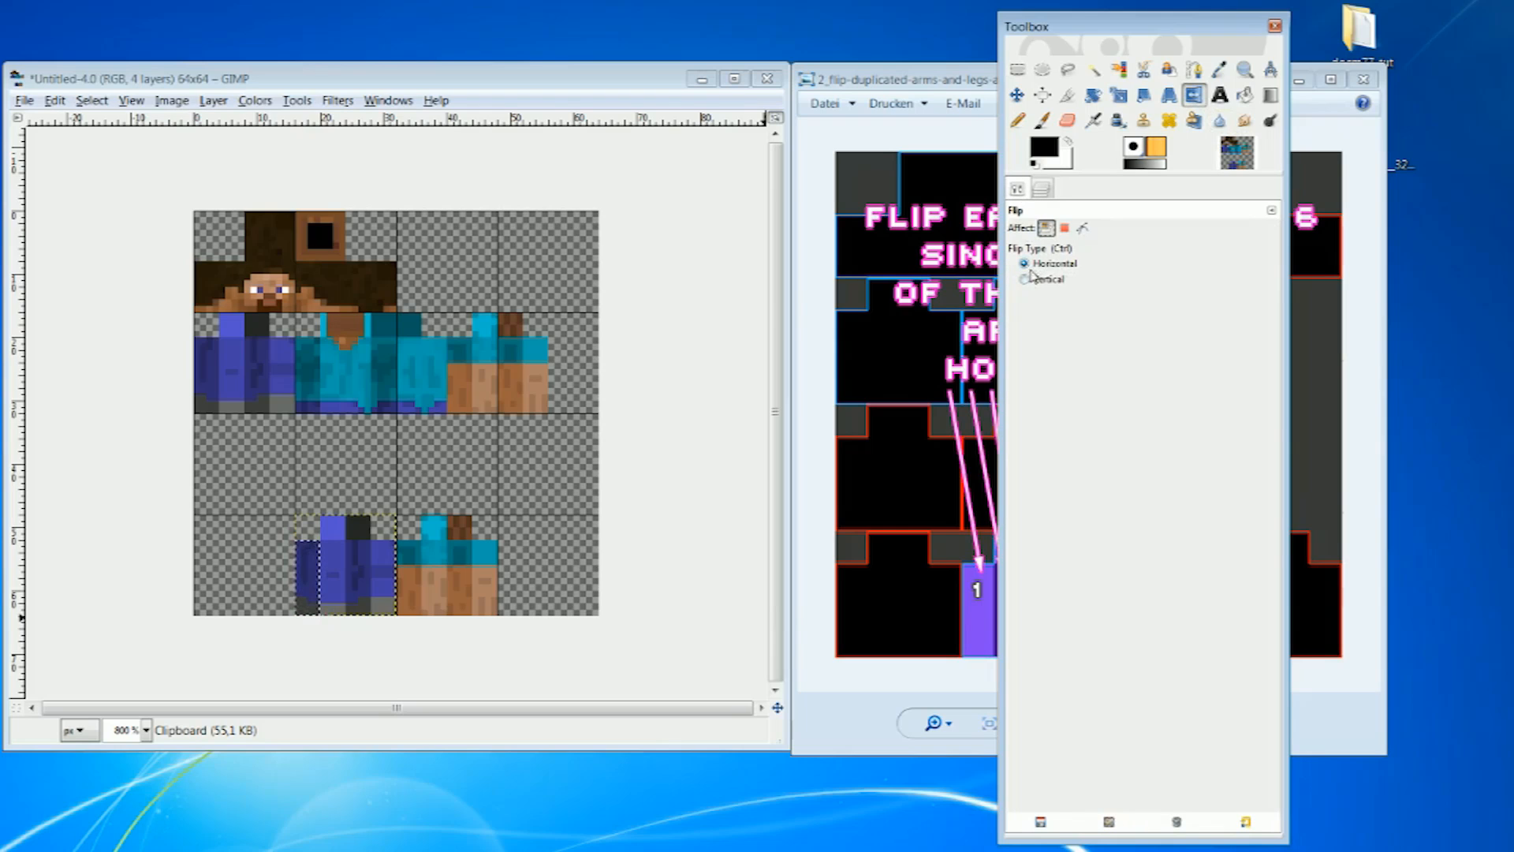
click(308, 585)
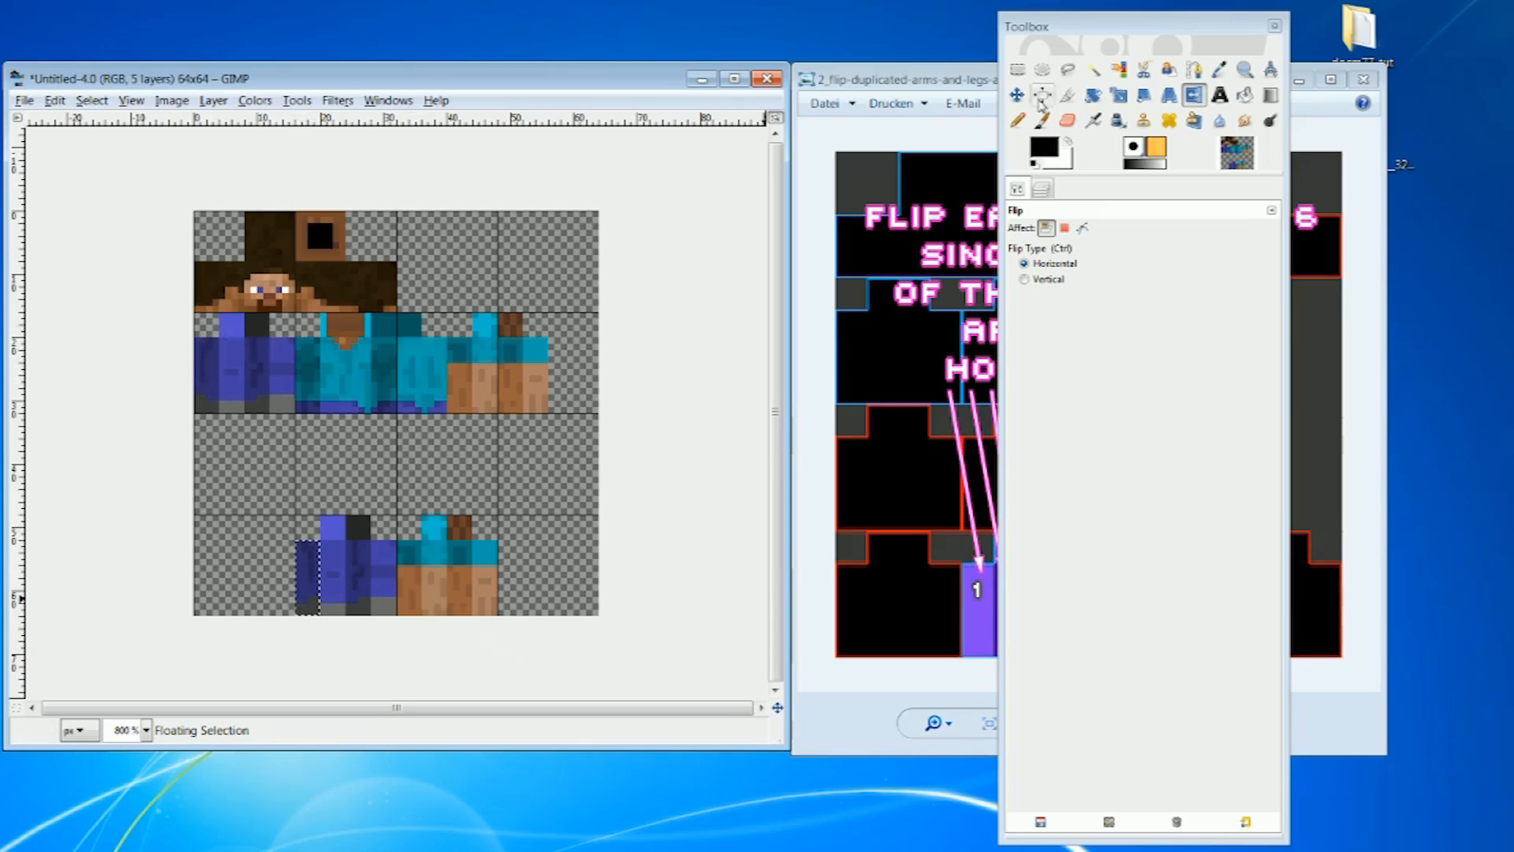
click(1017, 70)
click(435, 566)
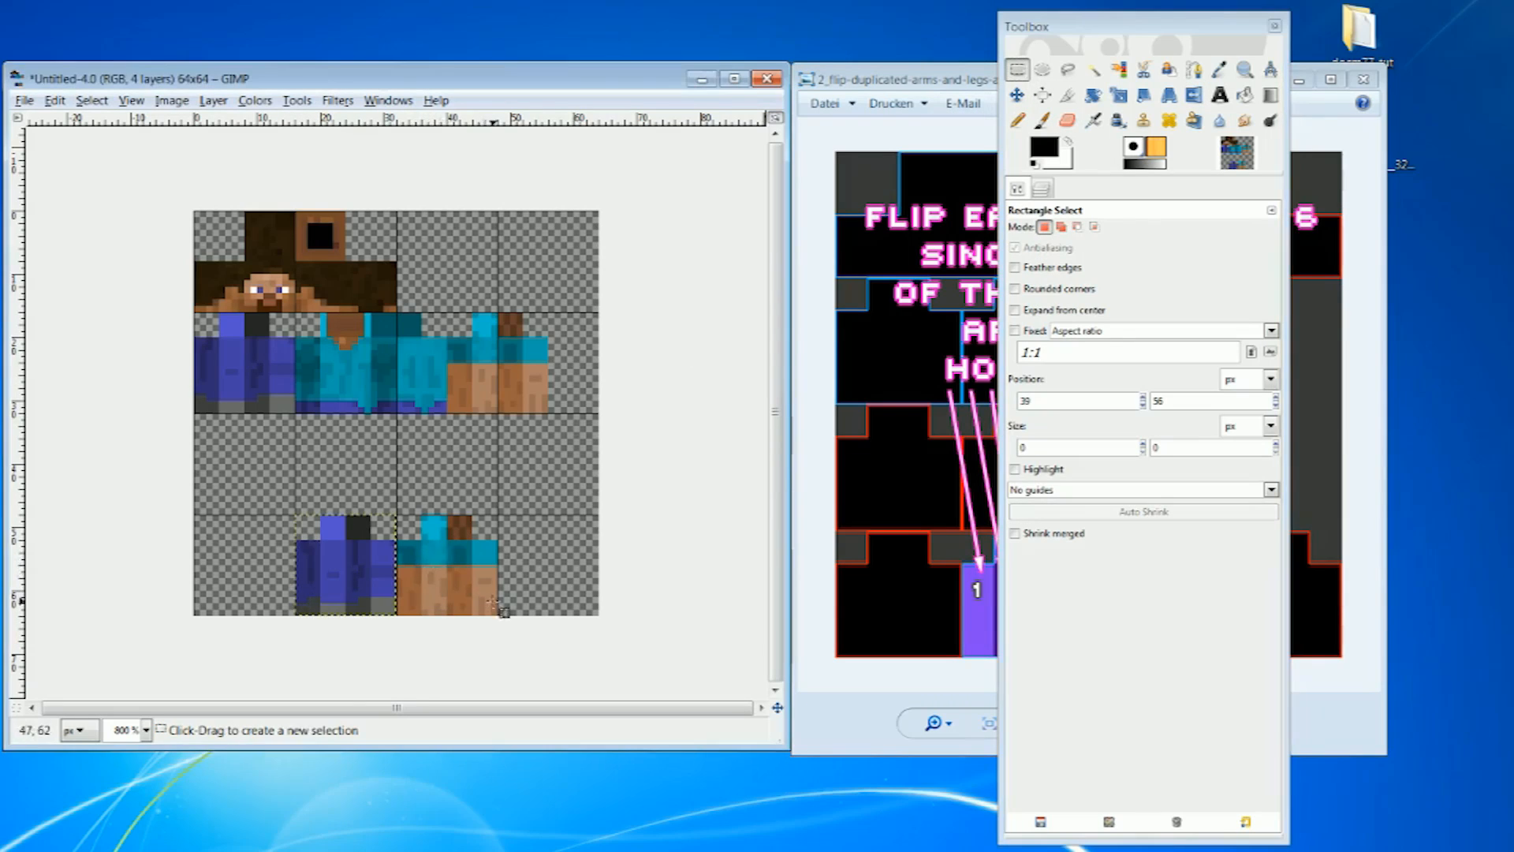
- Select the duplicated leg's 4 × 12 px section at 20, 52 on the Clipboard layer and flip it horizontally
drag(320, 538, 345, 616)
key(ctrl+c)
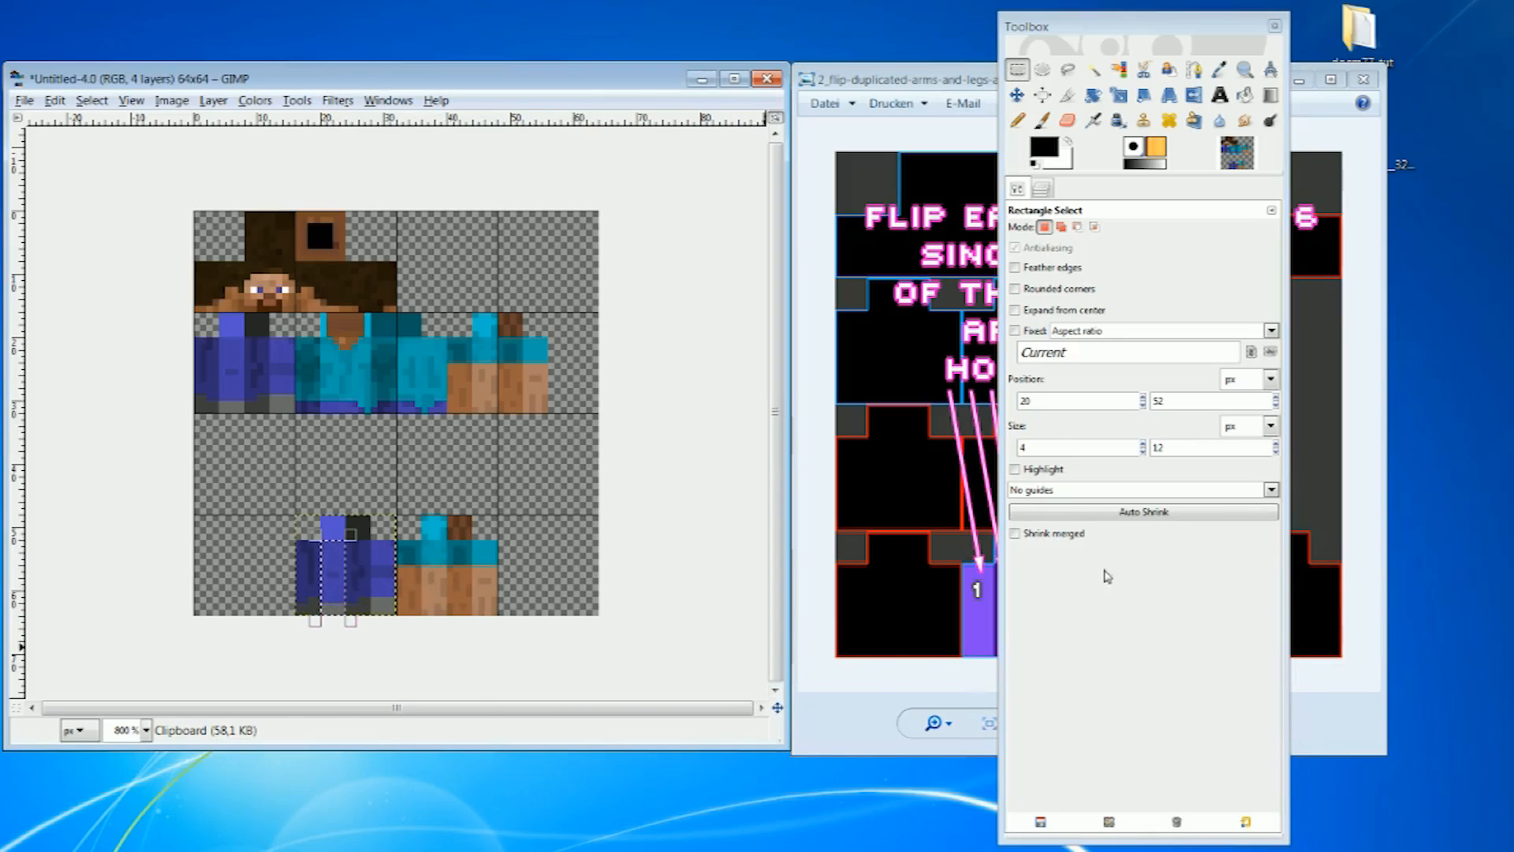
click(1043, 190)
click(1193, 347)
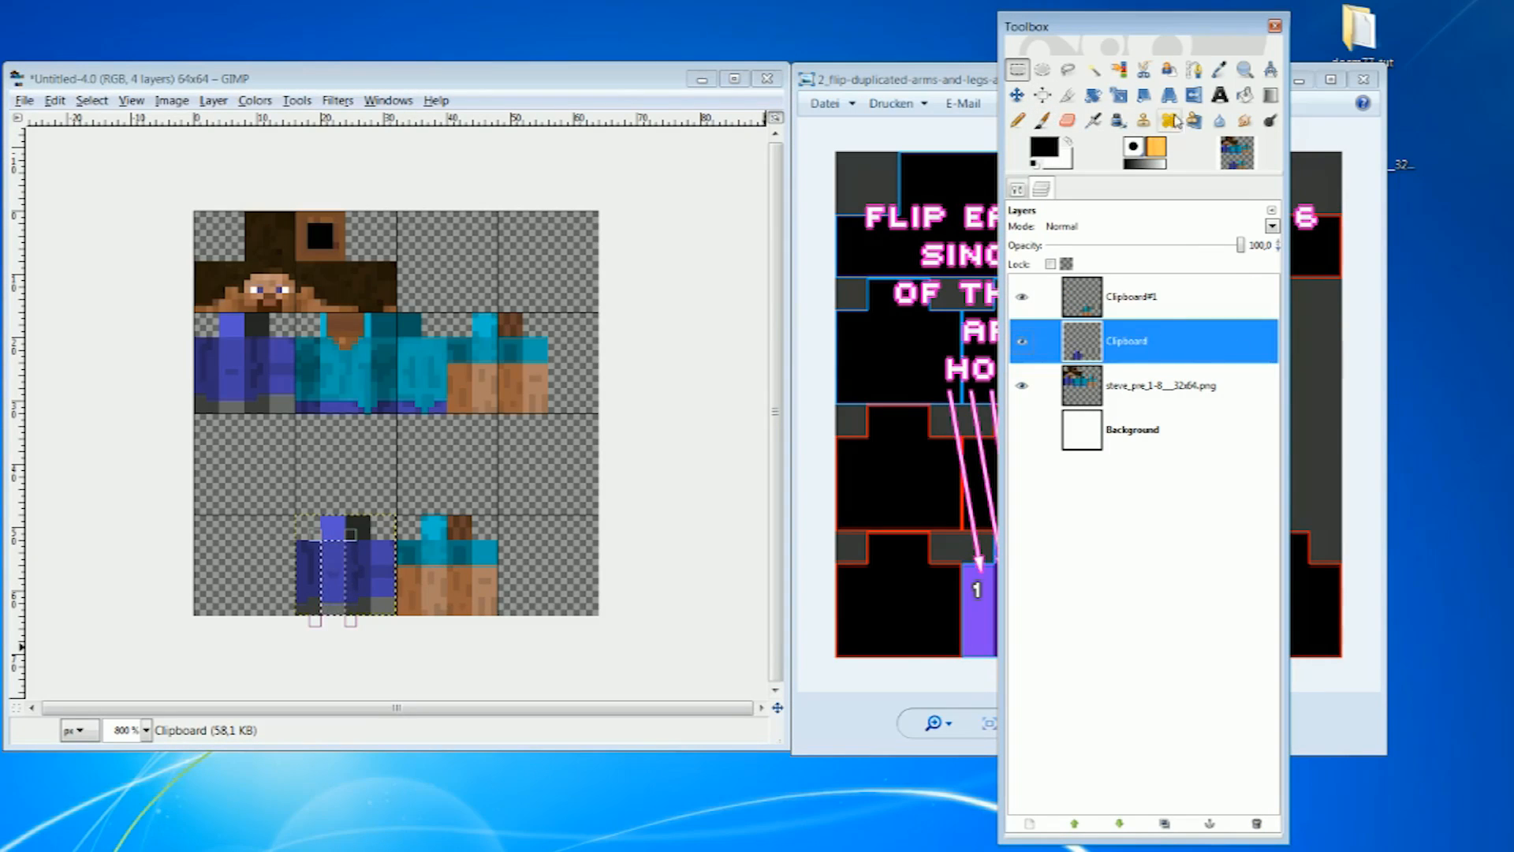
click(1193, 95)
click(338, 593)
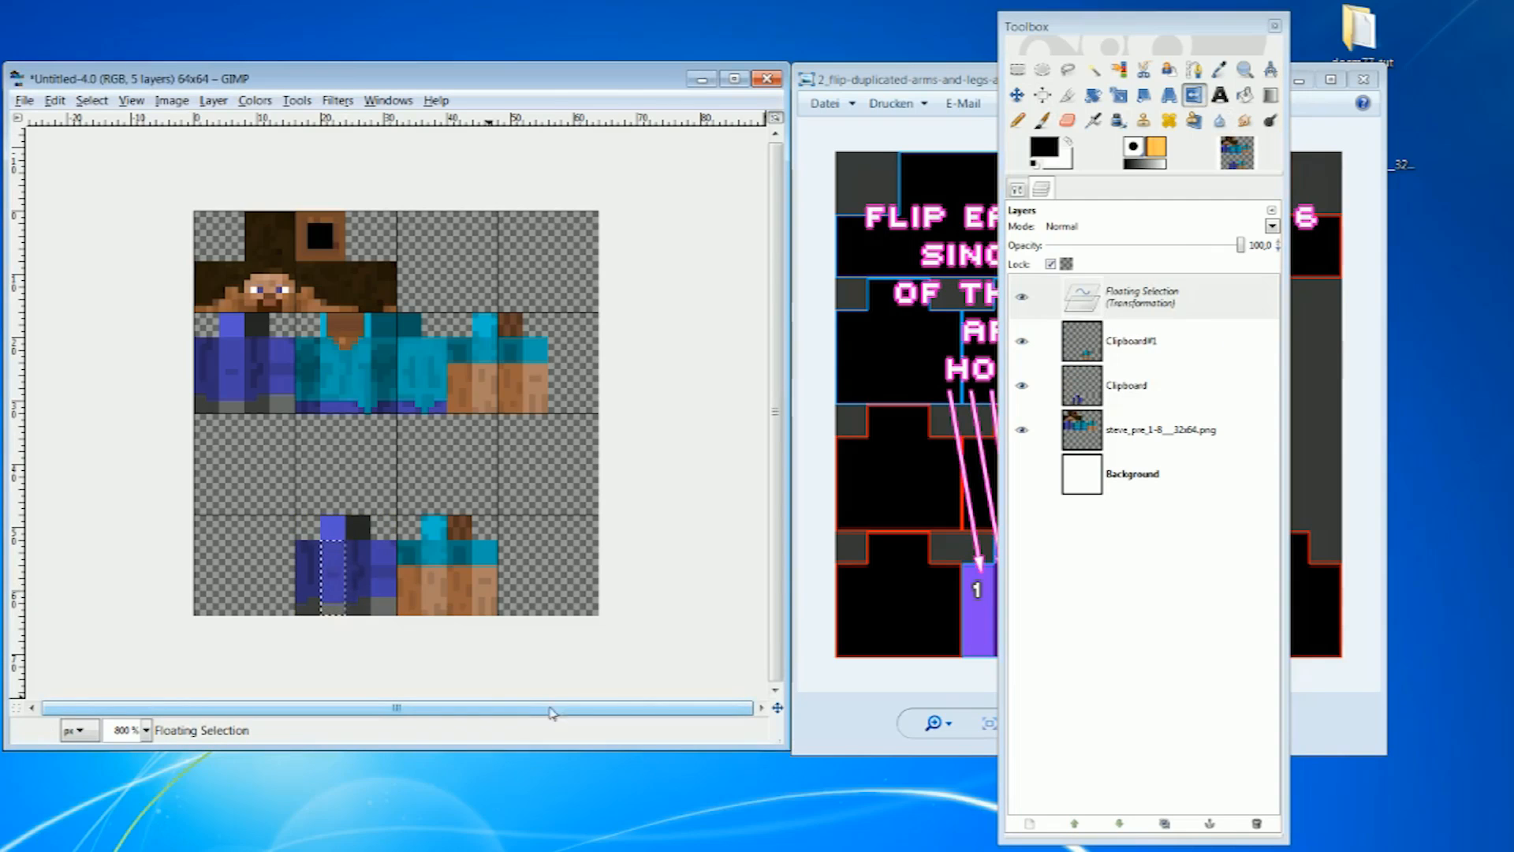
- Anchor the flipped section, then flip the duplicated leg's 4 × 12 px section at 24, 52 horizontally on the Clipboard layer
click(1018, 69)
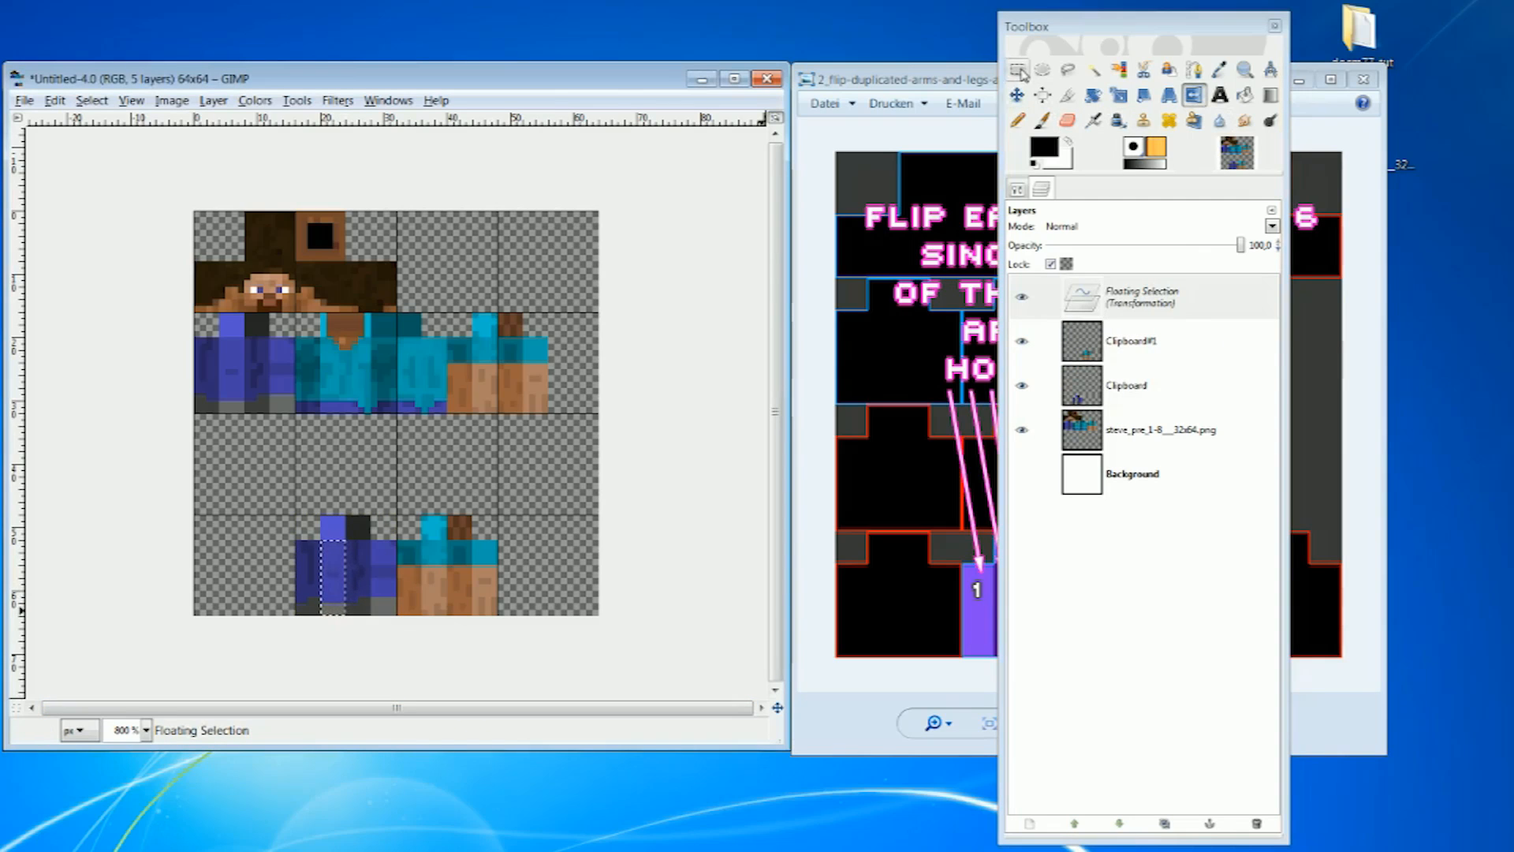
click(354, 548)
drag(340, 537, 375, 616)
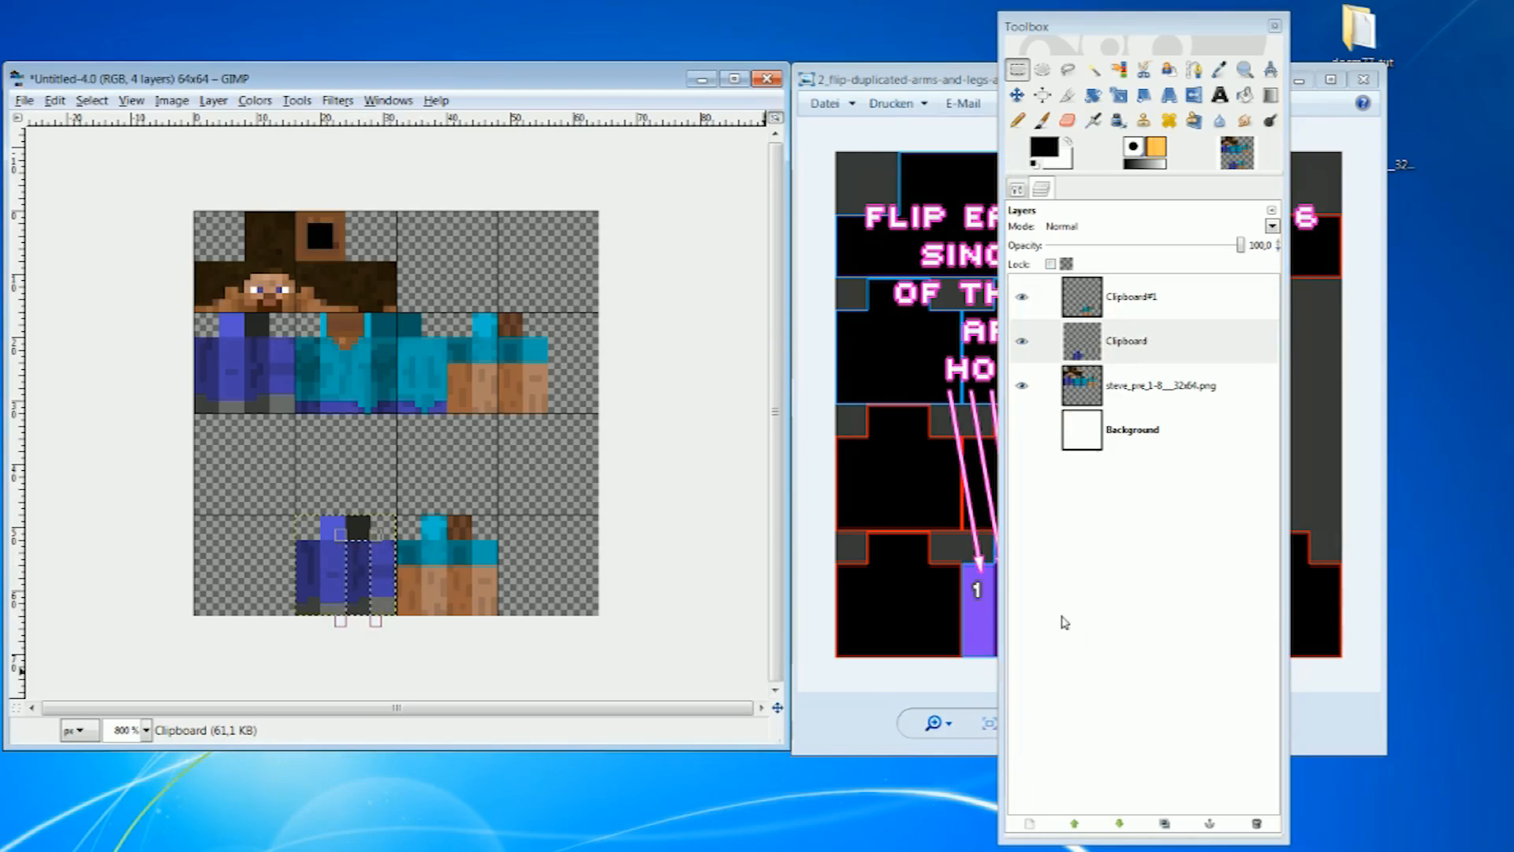
click(1156, 341)
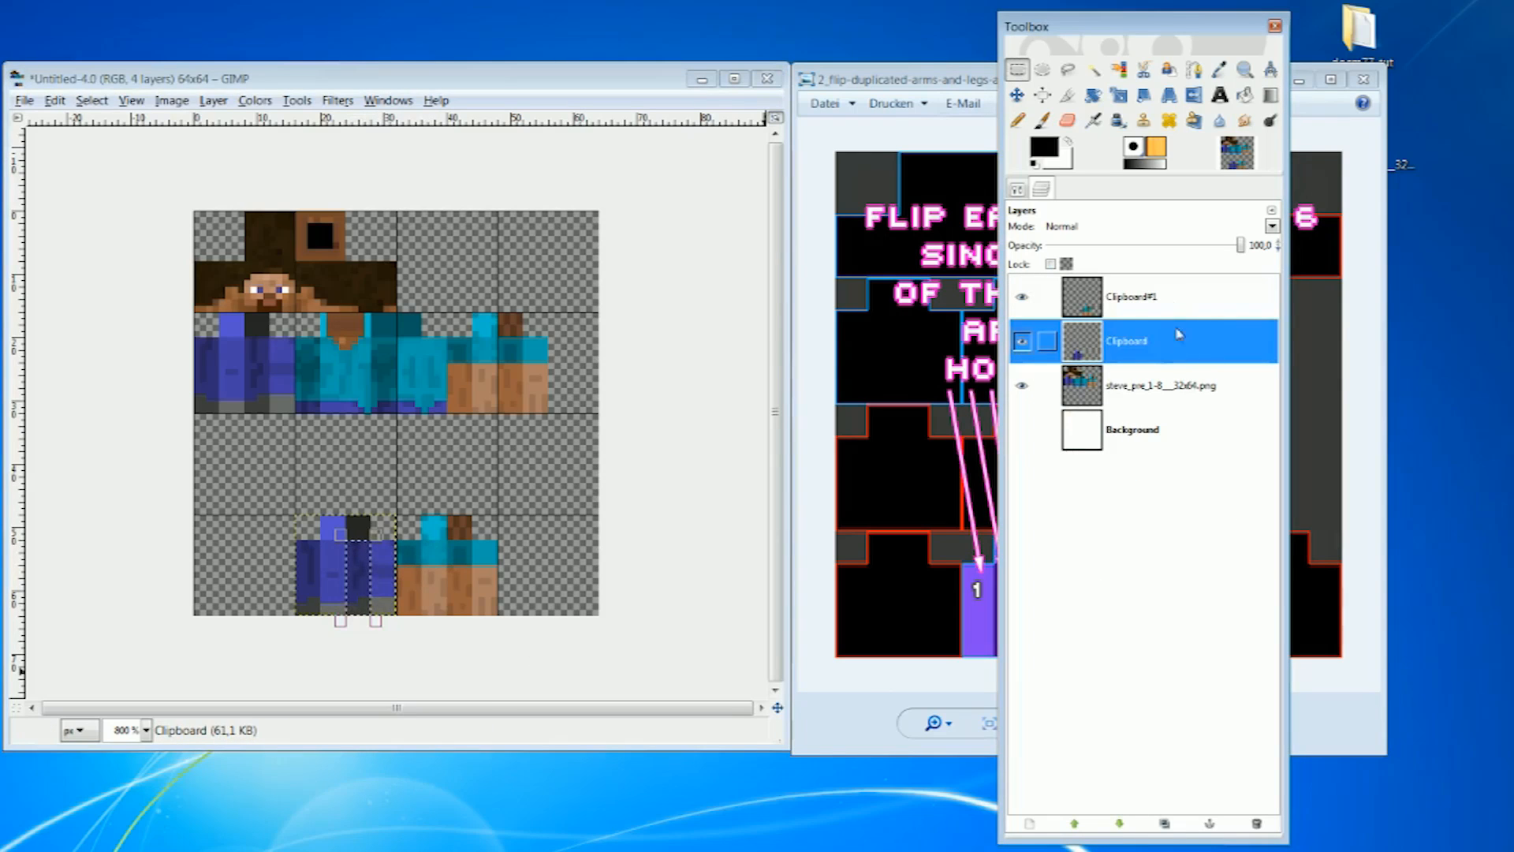
click(1194, 95)
click(359, 588)
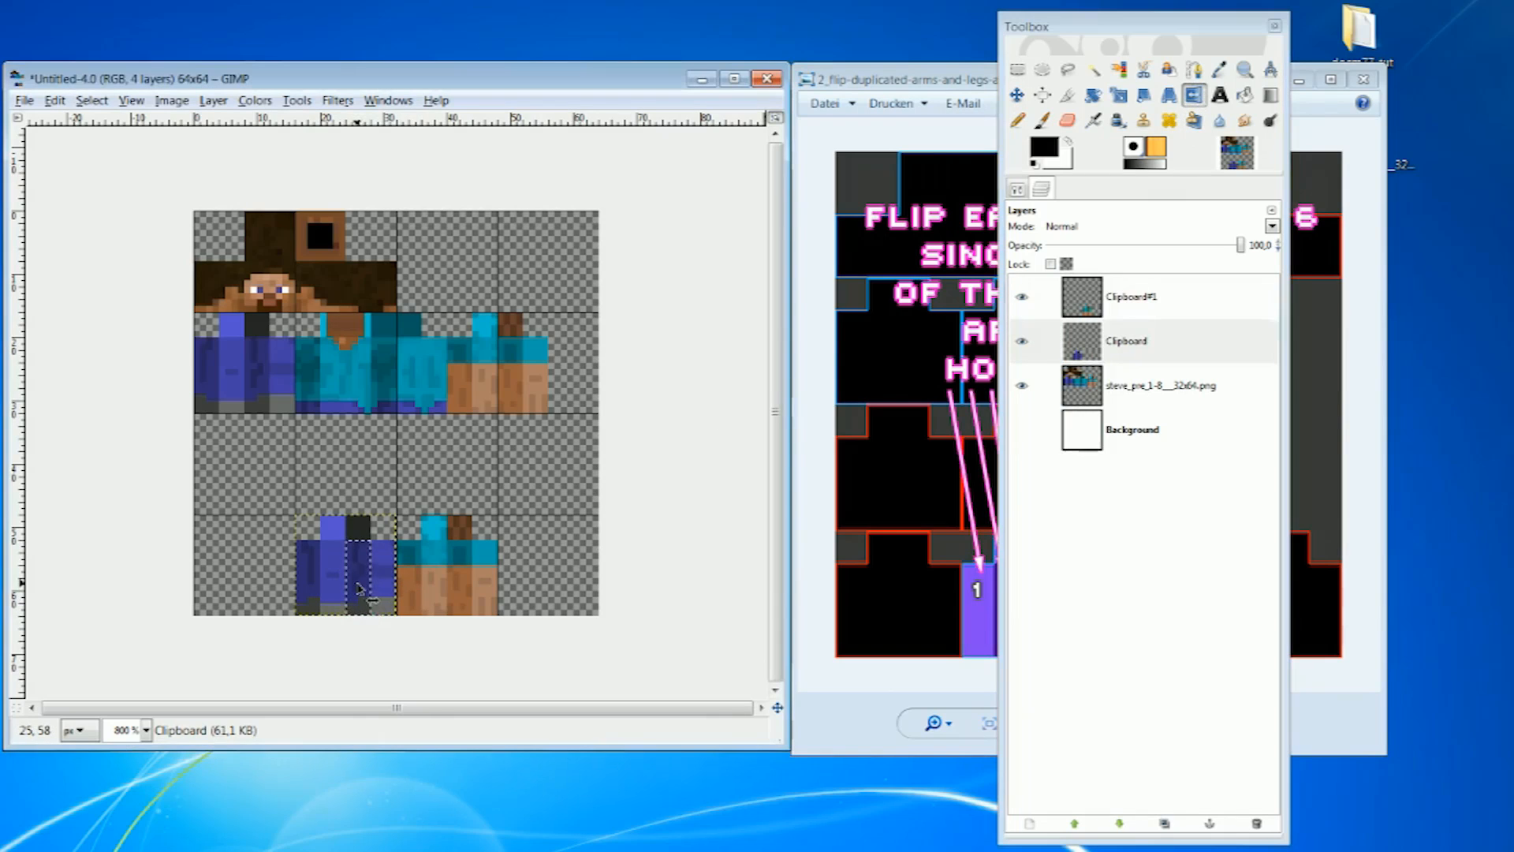
click(359, 588)
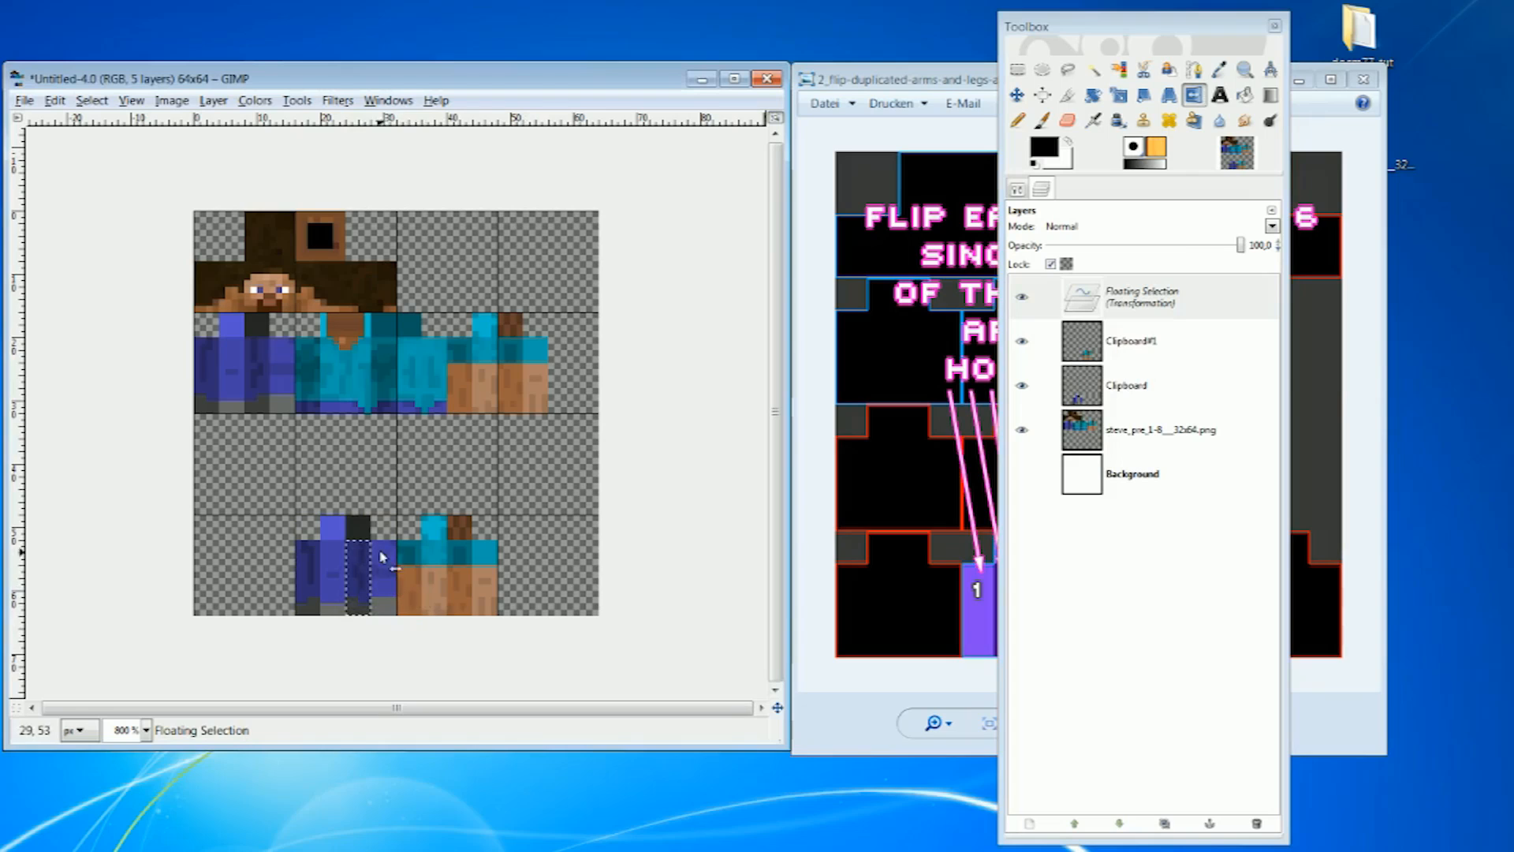
click(1017, 69)
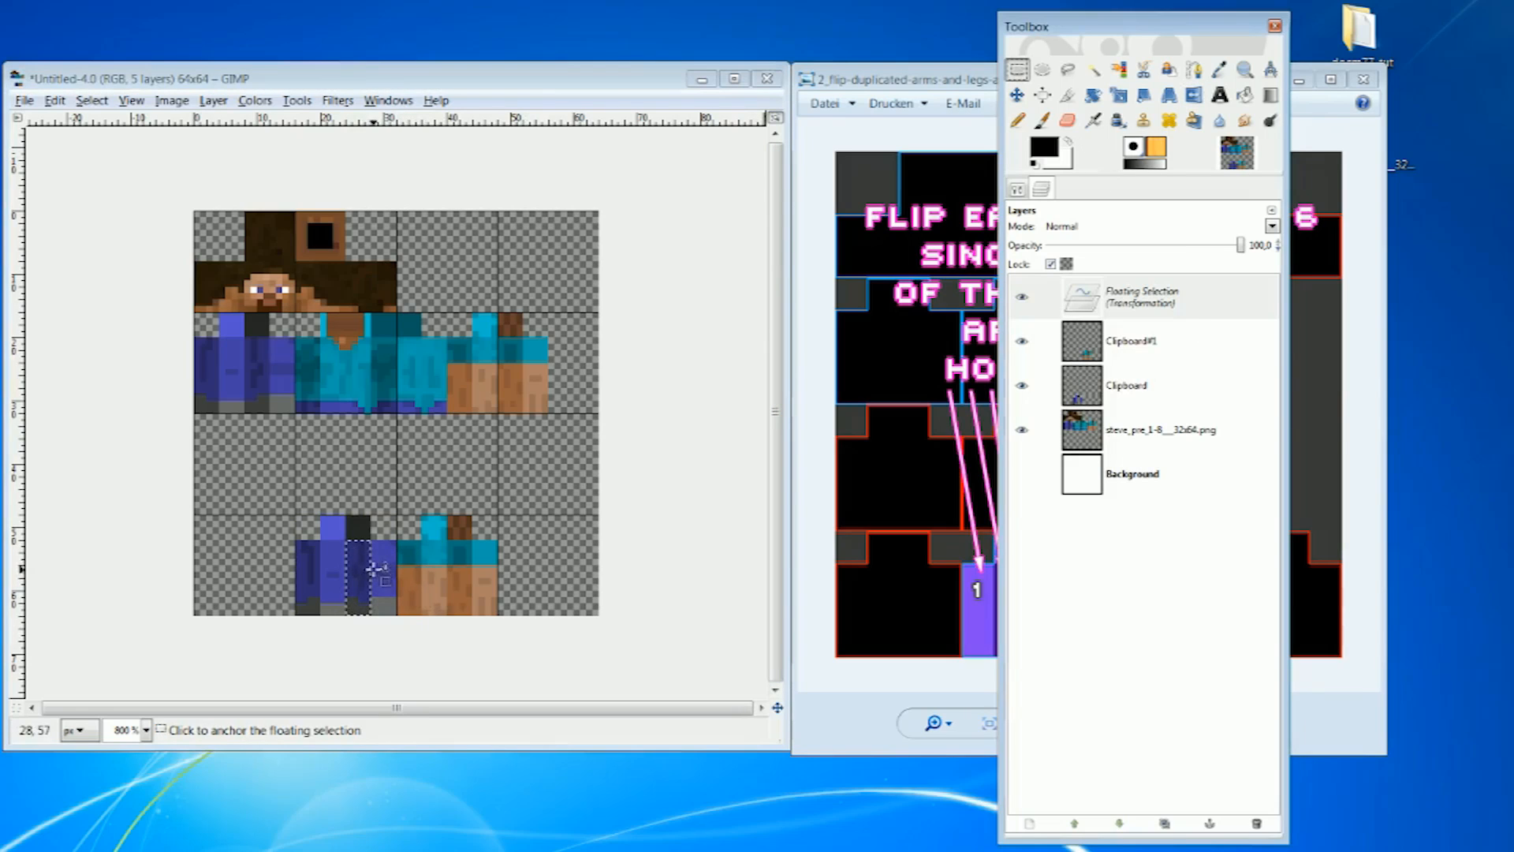
drag(373, 542, 396, 616)
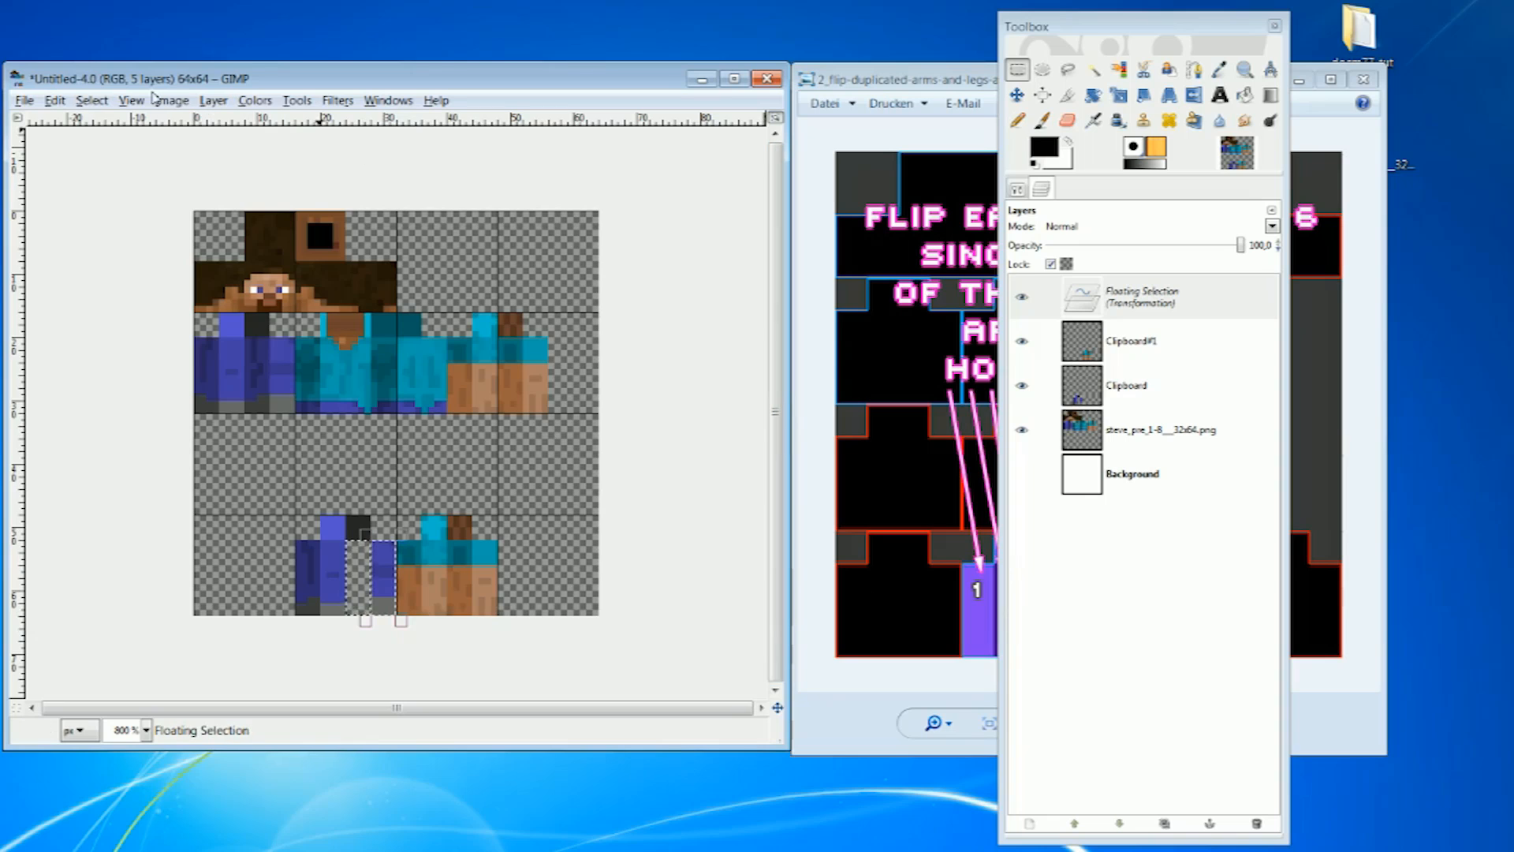
click(67, 100)
click(83, 126)
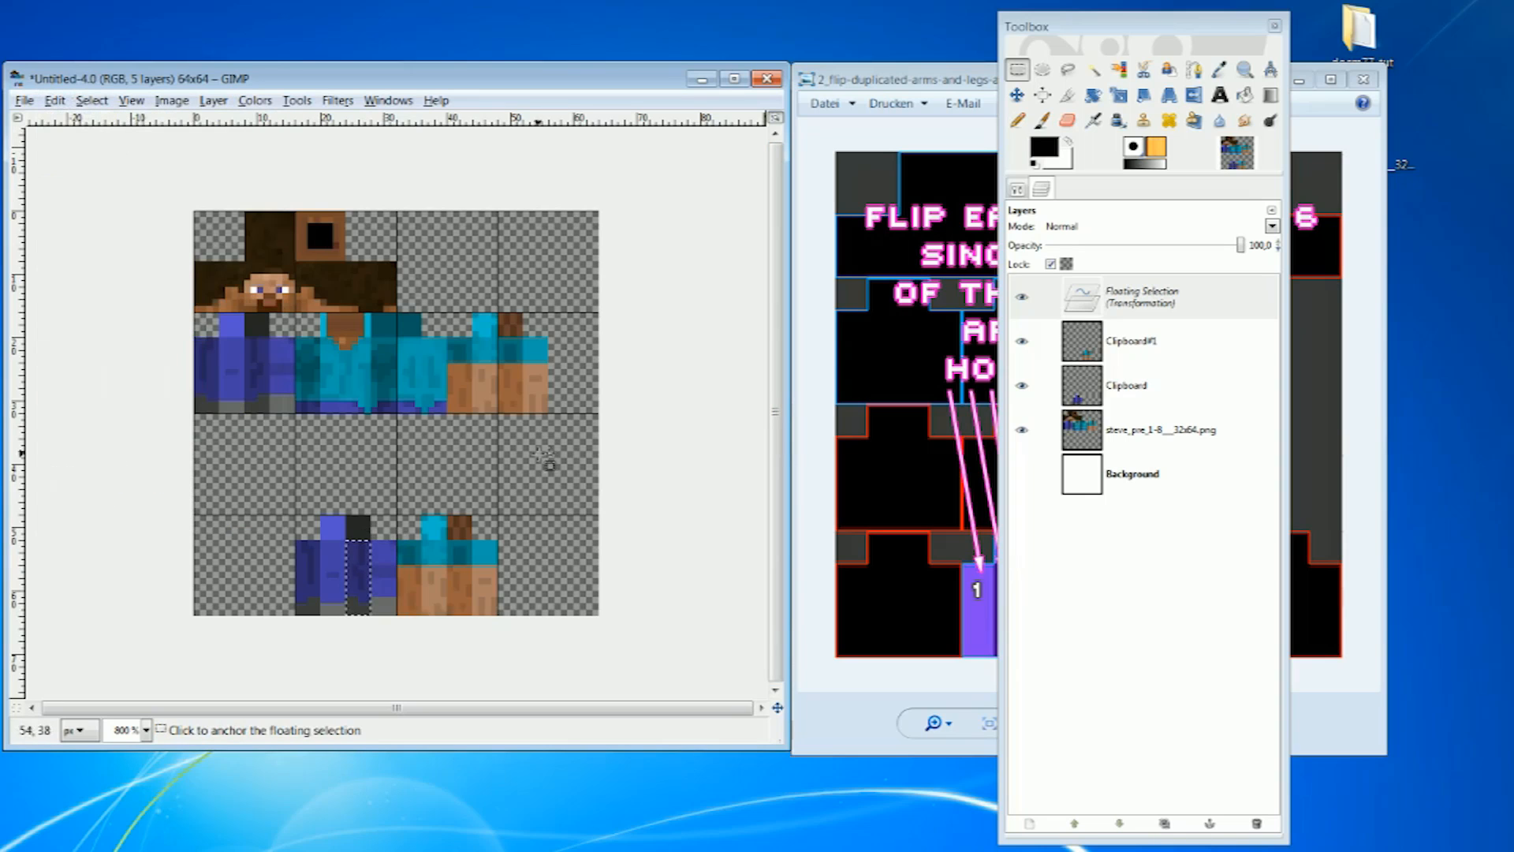
- Anchor the flipped section, then flip the duplicated leg's 4 × 12 px section at 28, 52 on the Clipboard layer horizontally and anchor it
click(468, 571)
drag(371, 540, 396, 616)
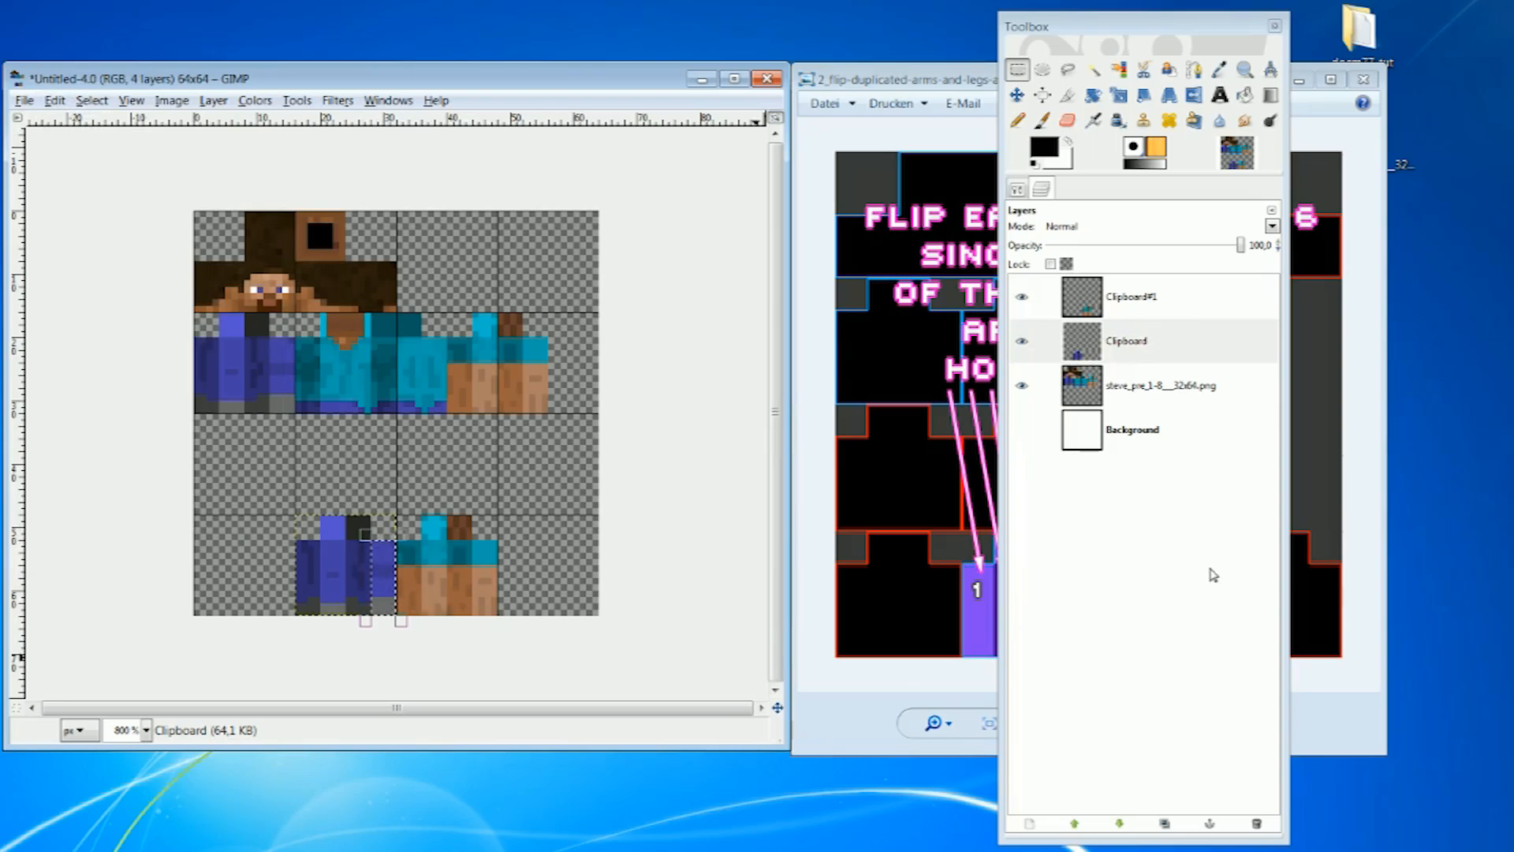
click(1164, 344)
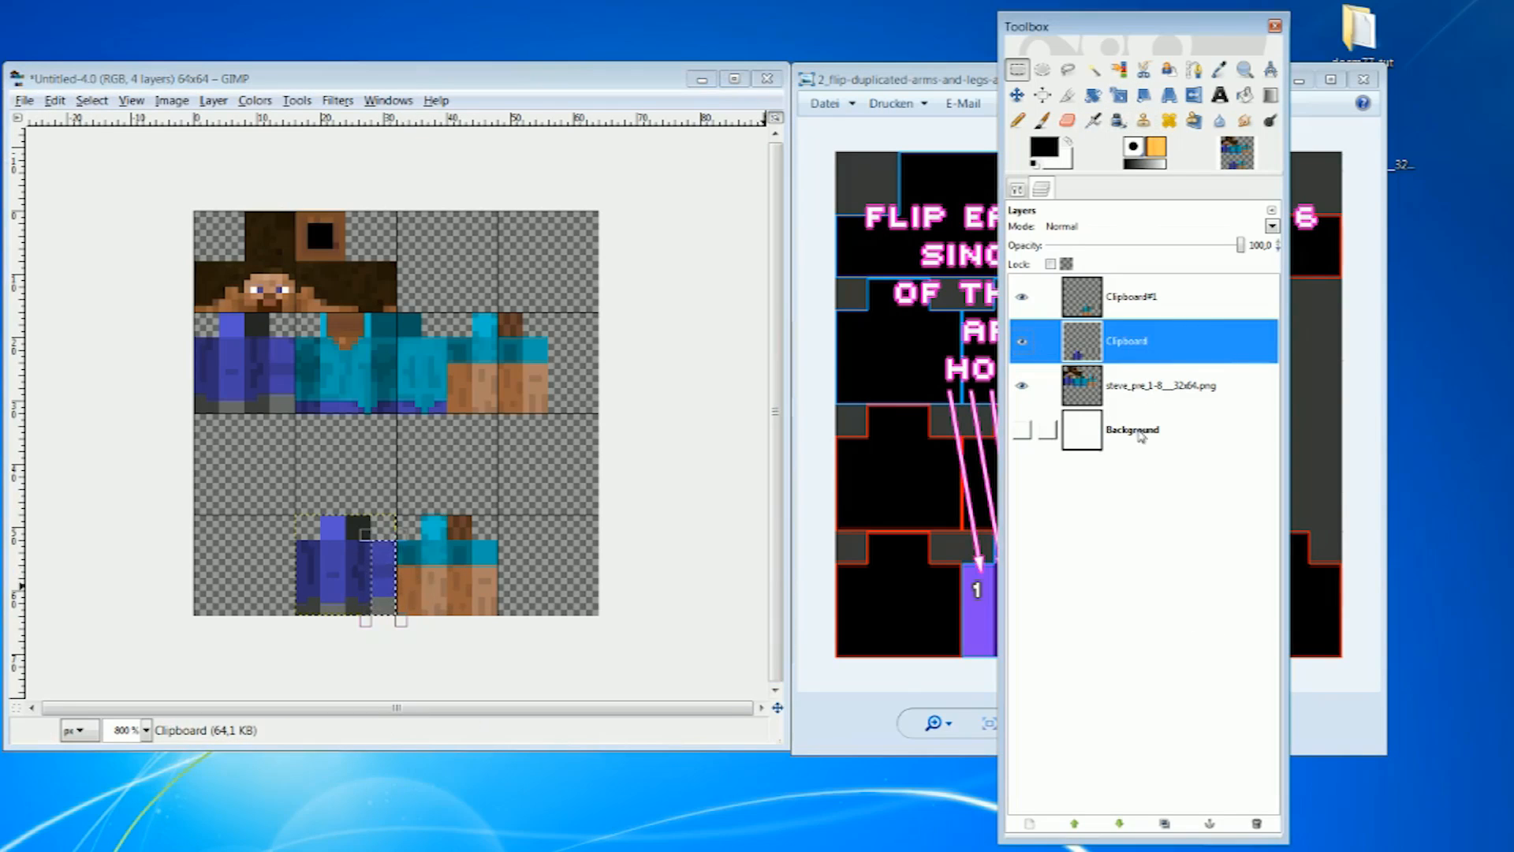
click(1194, 95)
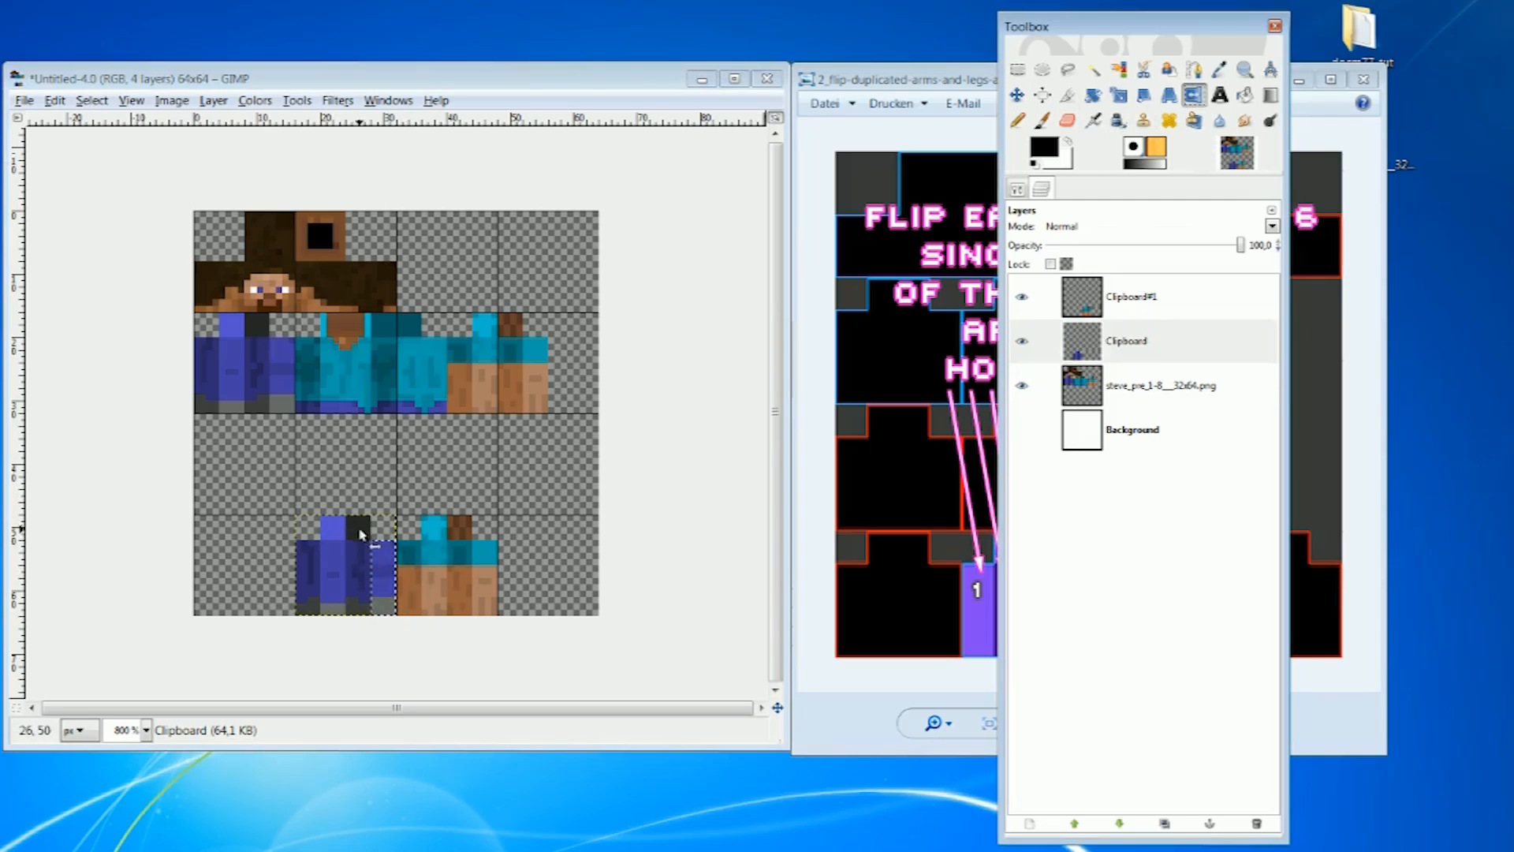
click(560, 550)
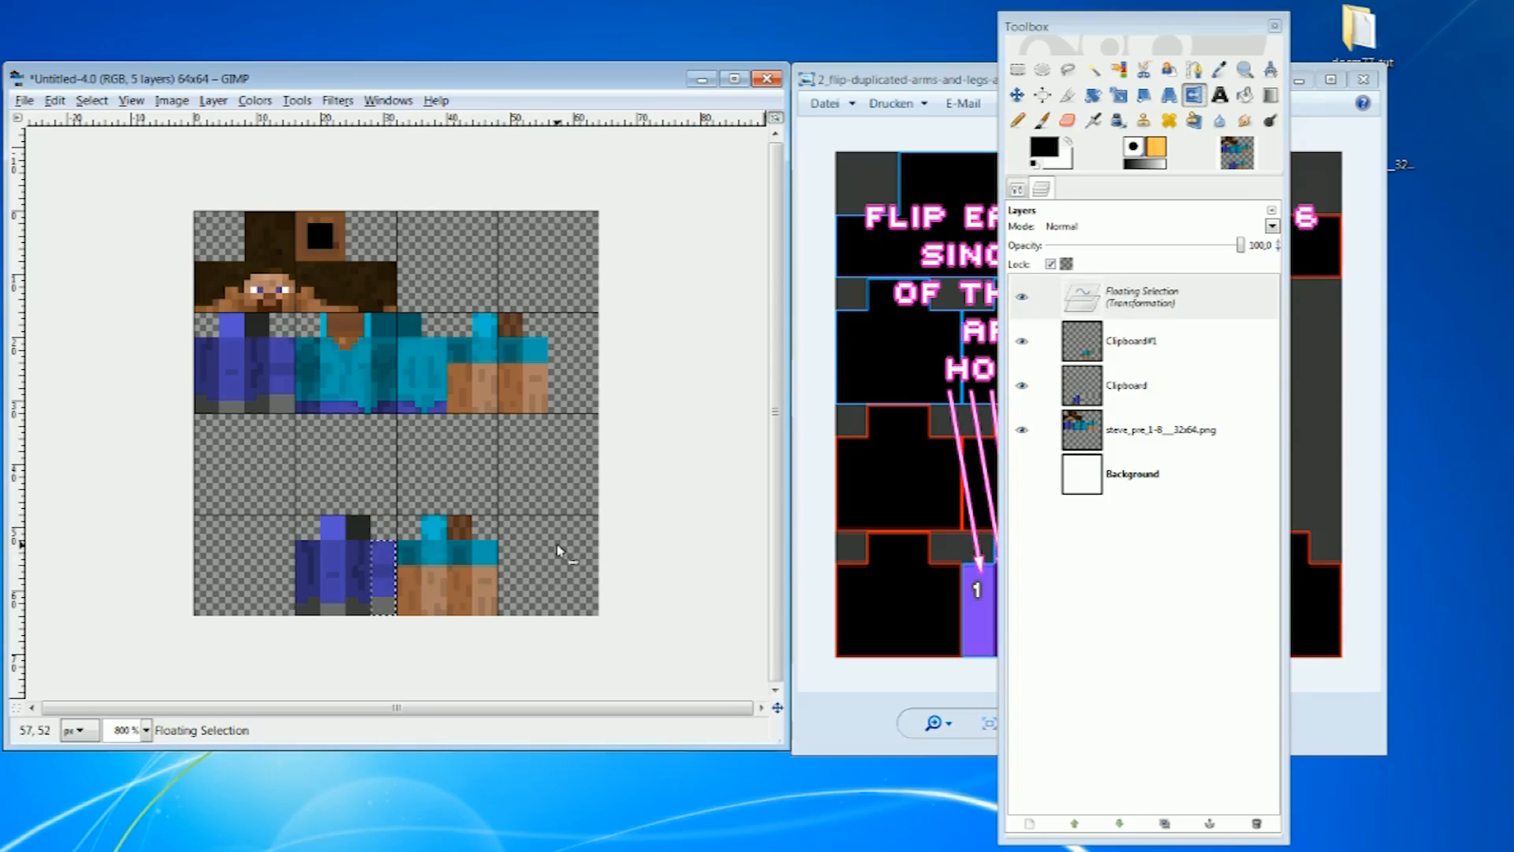
click(1018, 70)
click(447, 556)
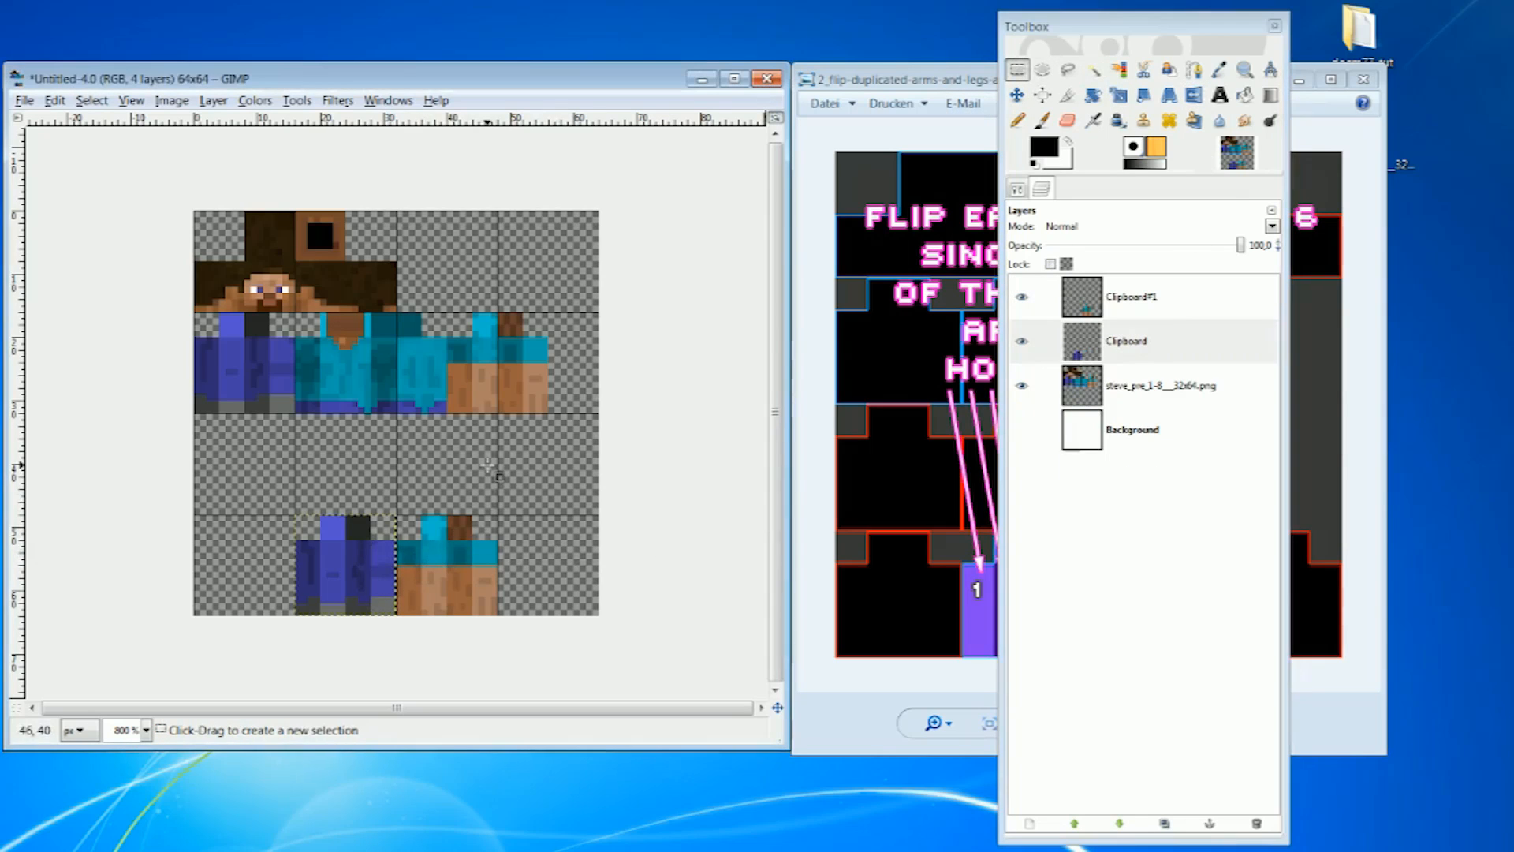
- Select the duplicated arm's 4 × 12 px section at 32, 52 on the Clipboard#1 layer and flip it horizontally
drag(397, 541, 418, 616)
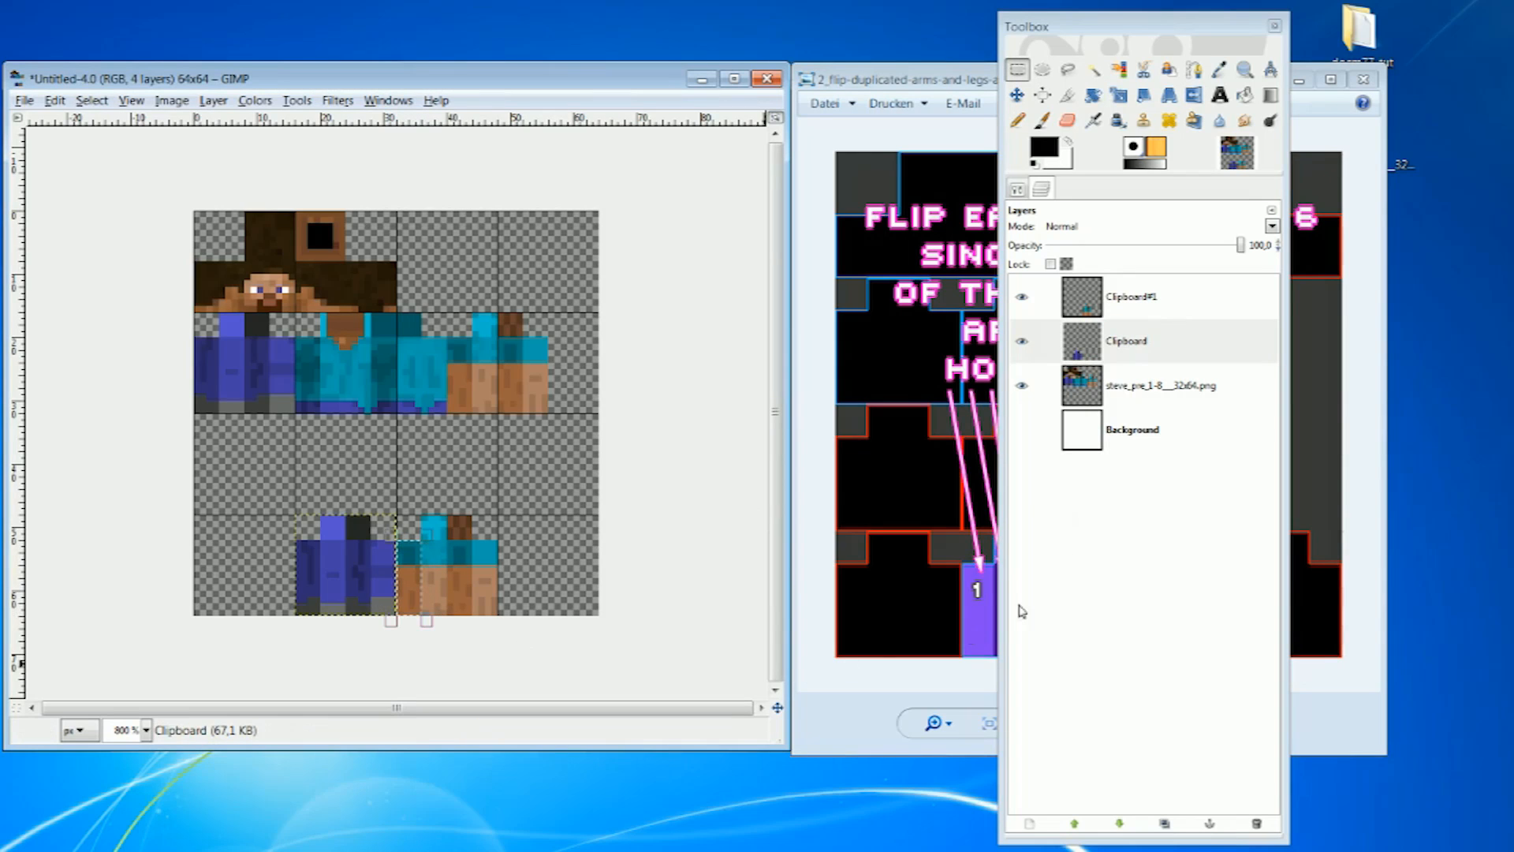
click(1212, 303)
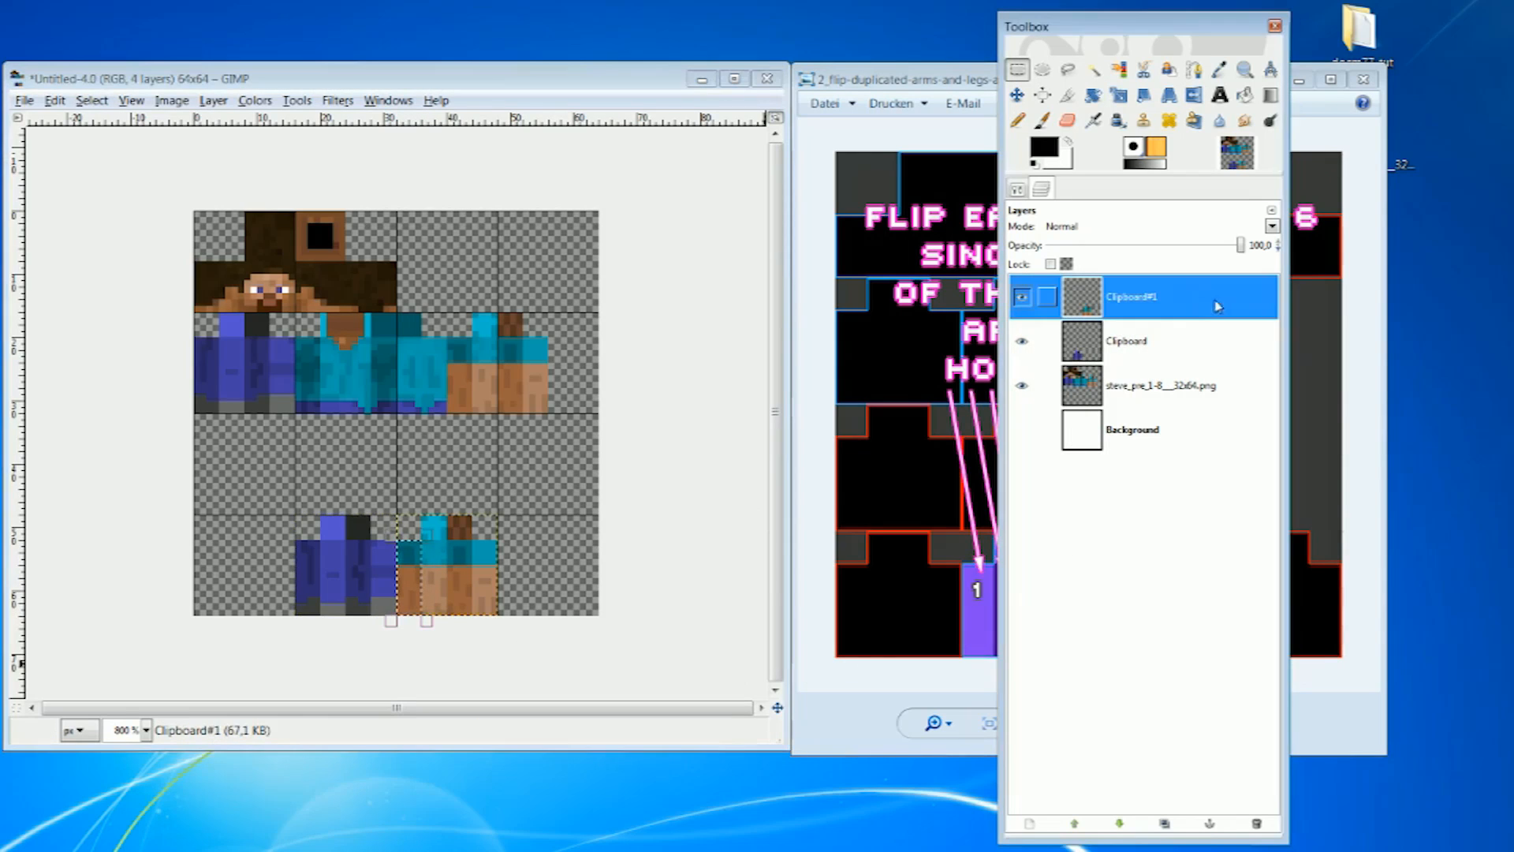
click(1194, 96)
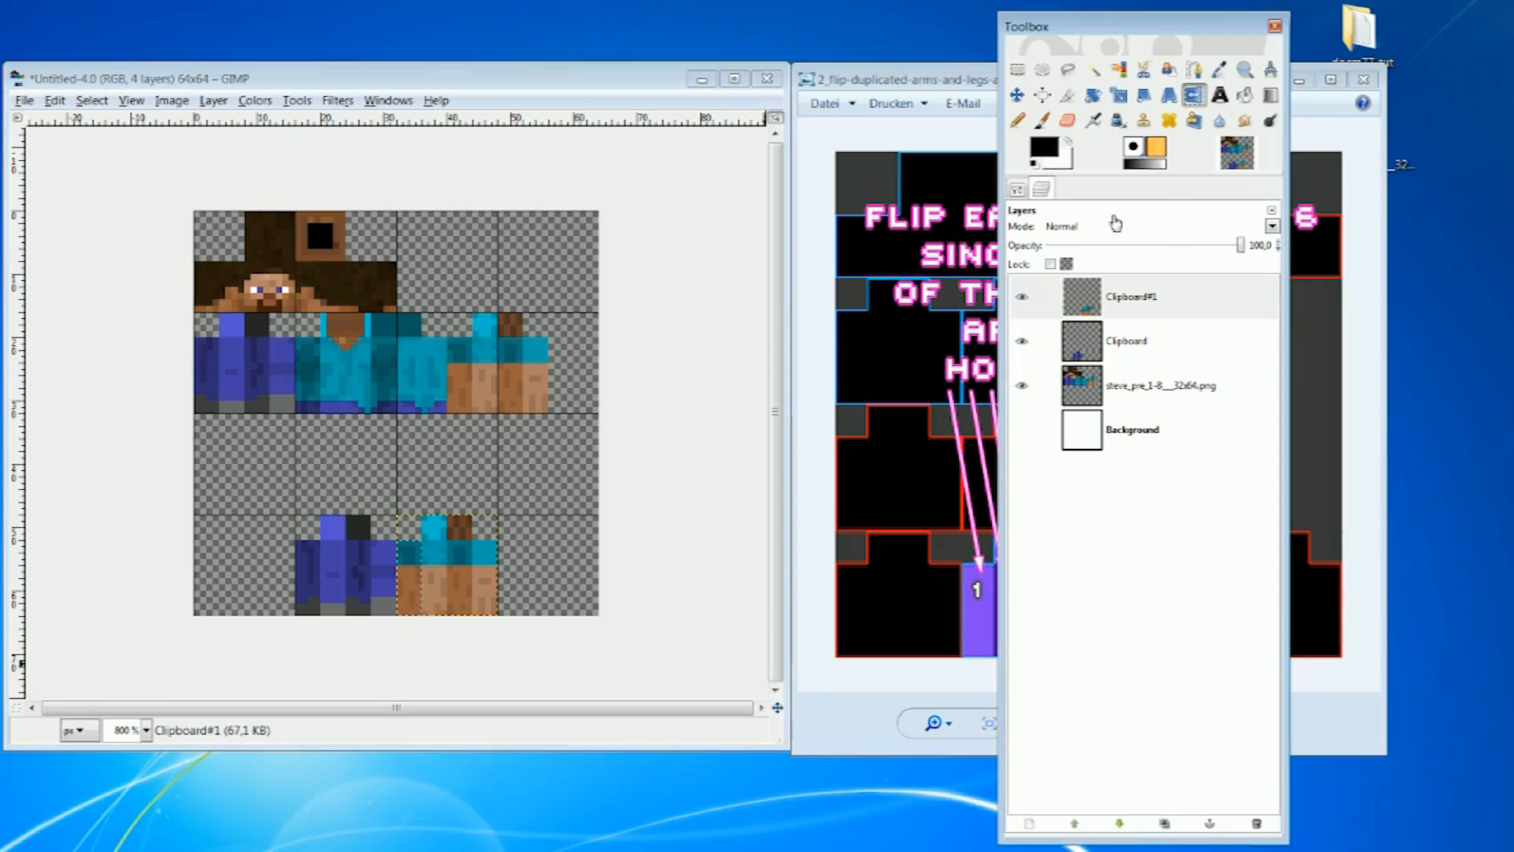
click(420, 607)
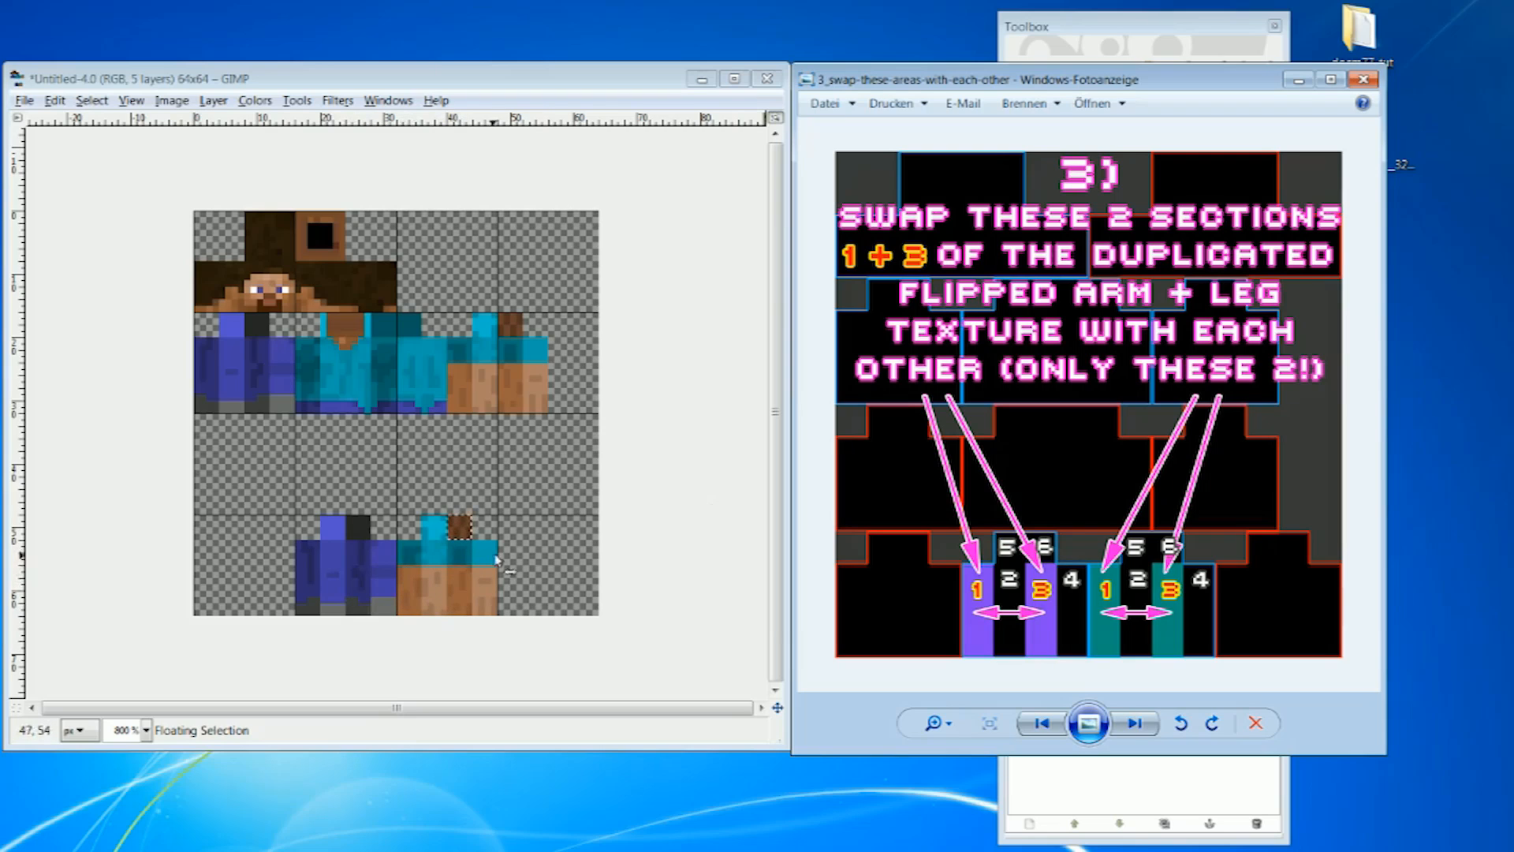
- Anchor the flipped 4 × 4 px section of the duplicated arm at 40, 48
click(1080, 26)
click(1017, 70)
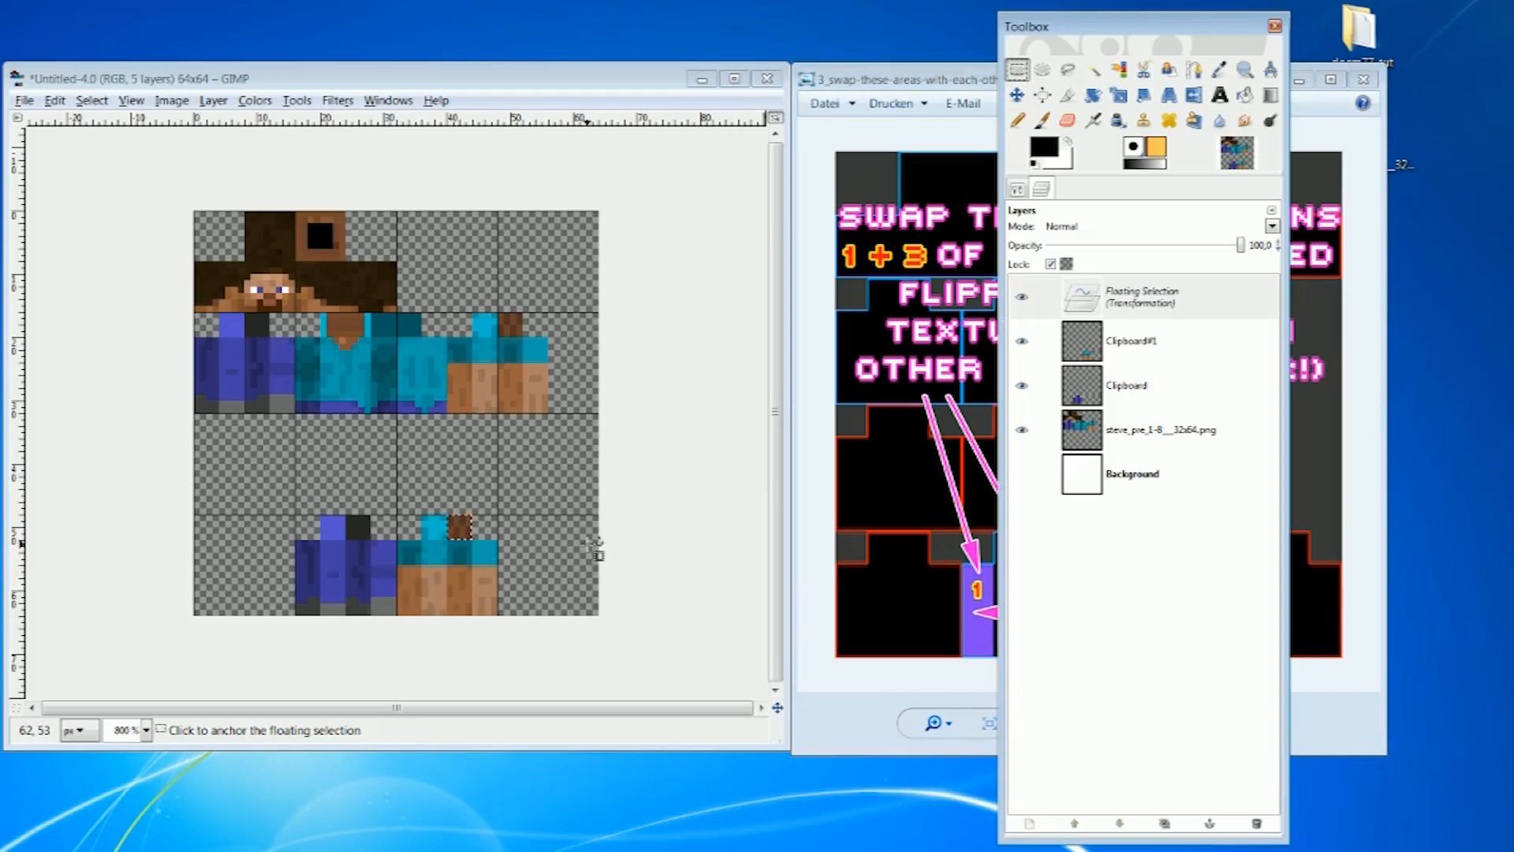
click(544, 528)
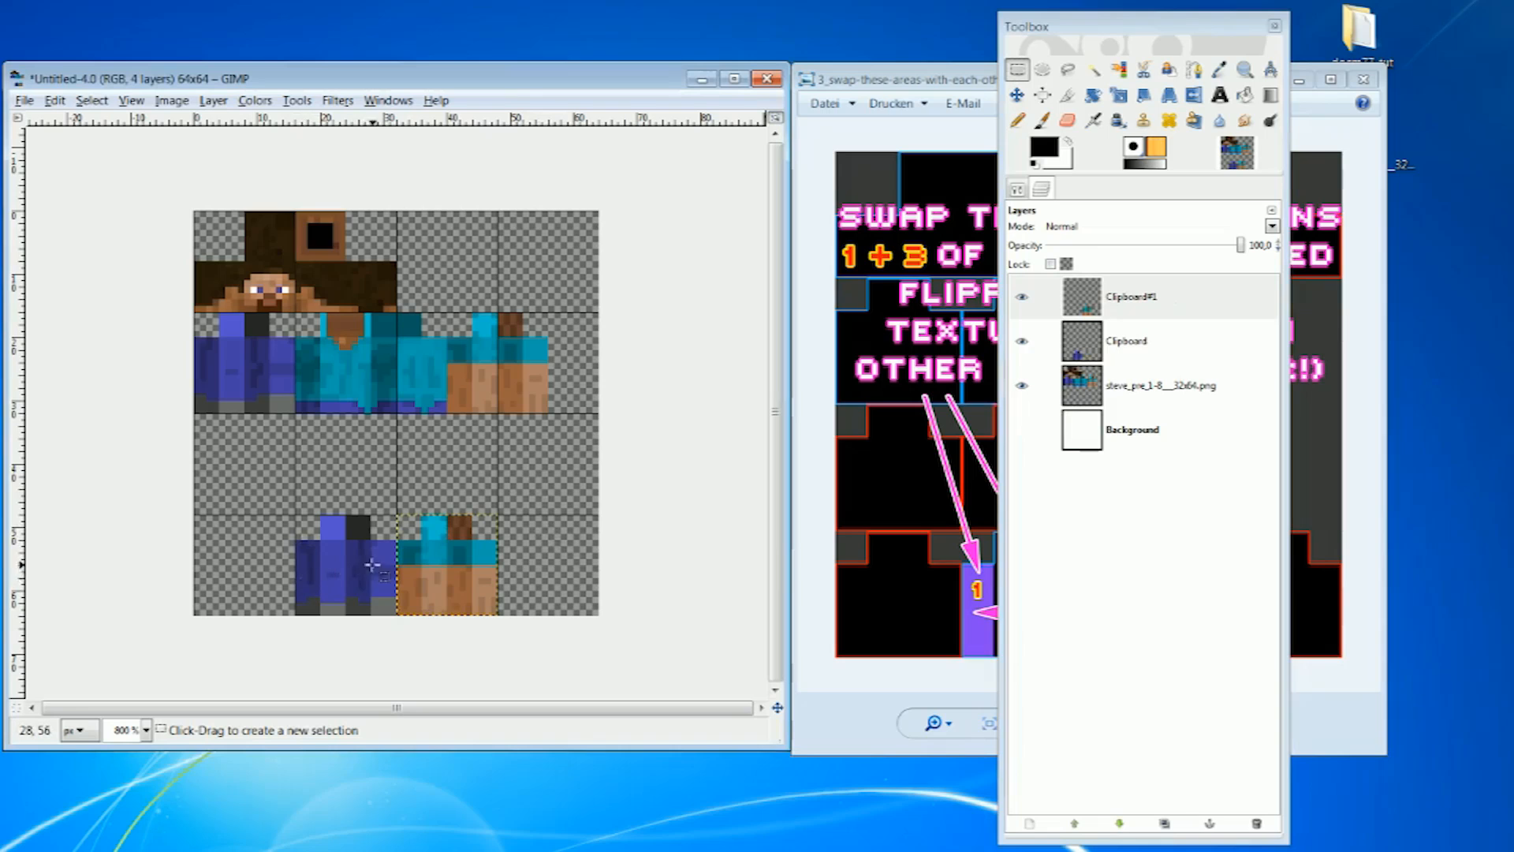
- Select the duplicated leg's 4 × 12 px section at 16, 52 and copy its visible pixels
drag(295, 540, 321, 623)
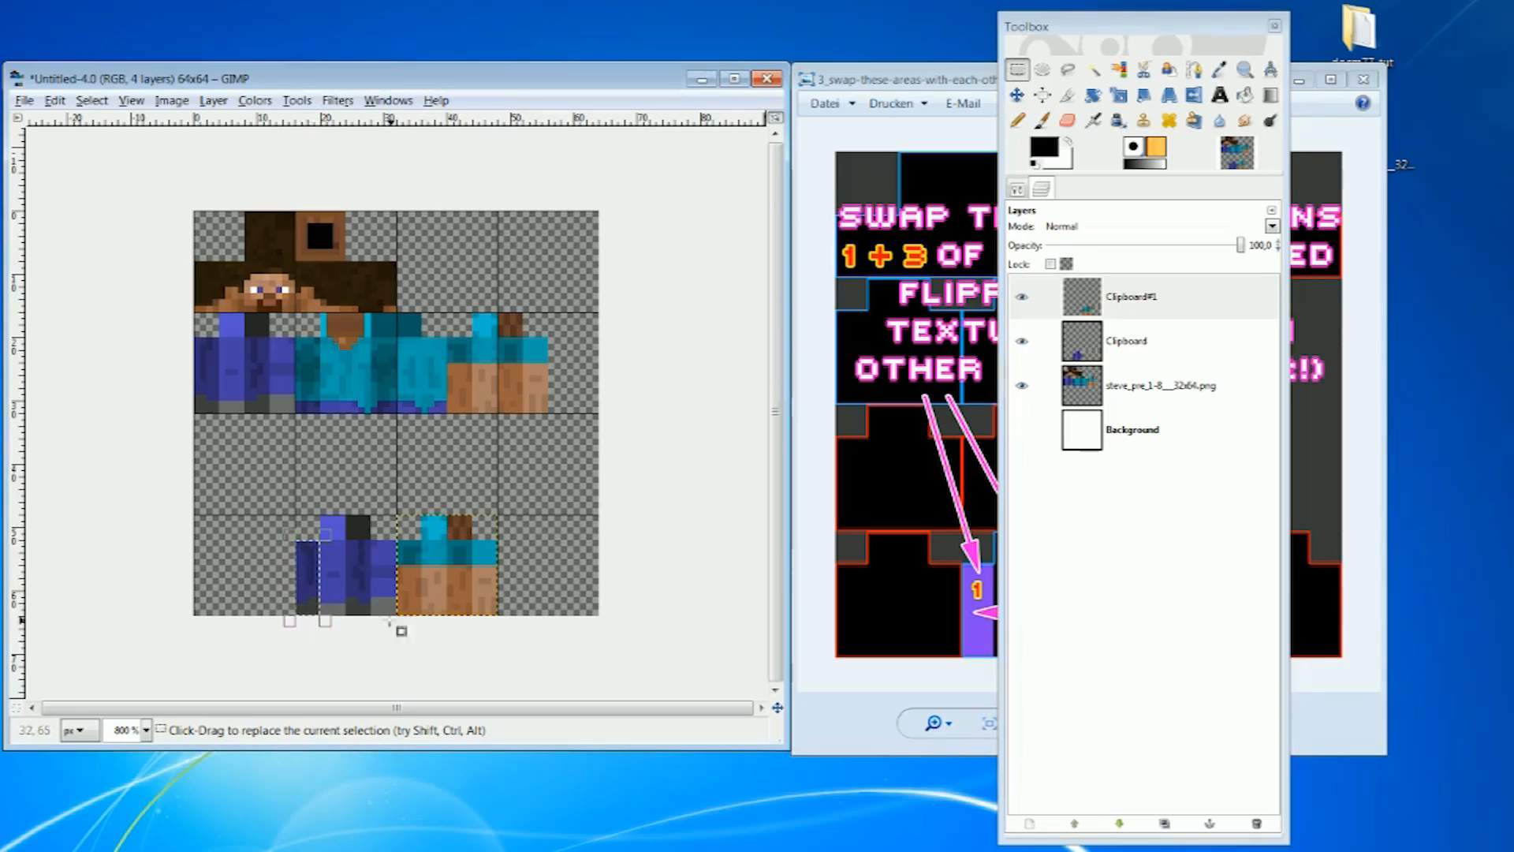
right_click(306, 581)
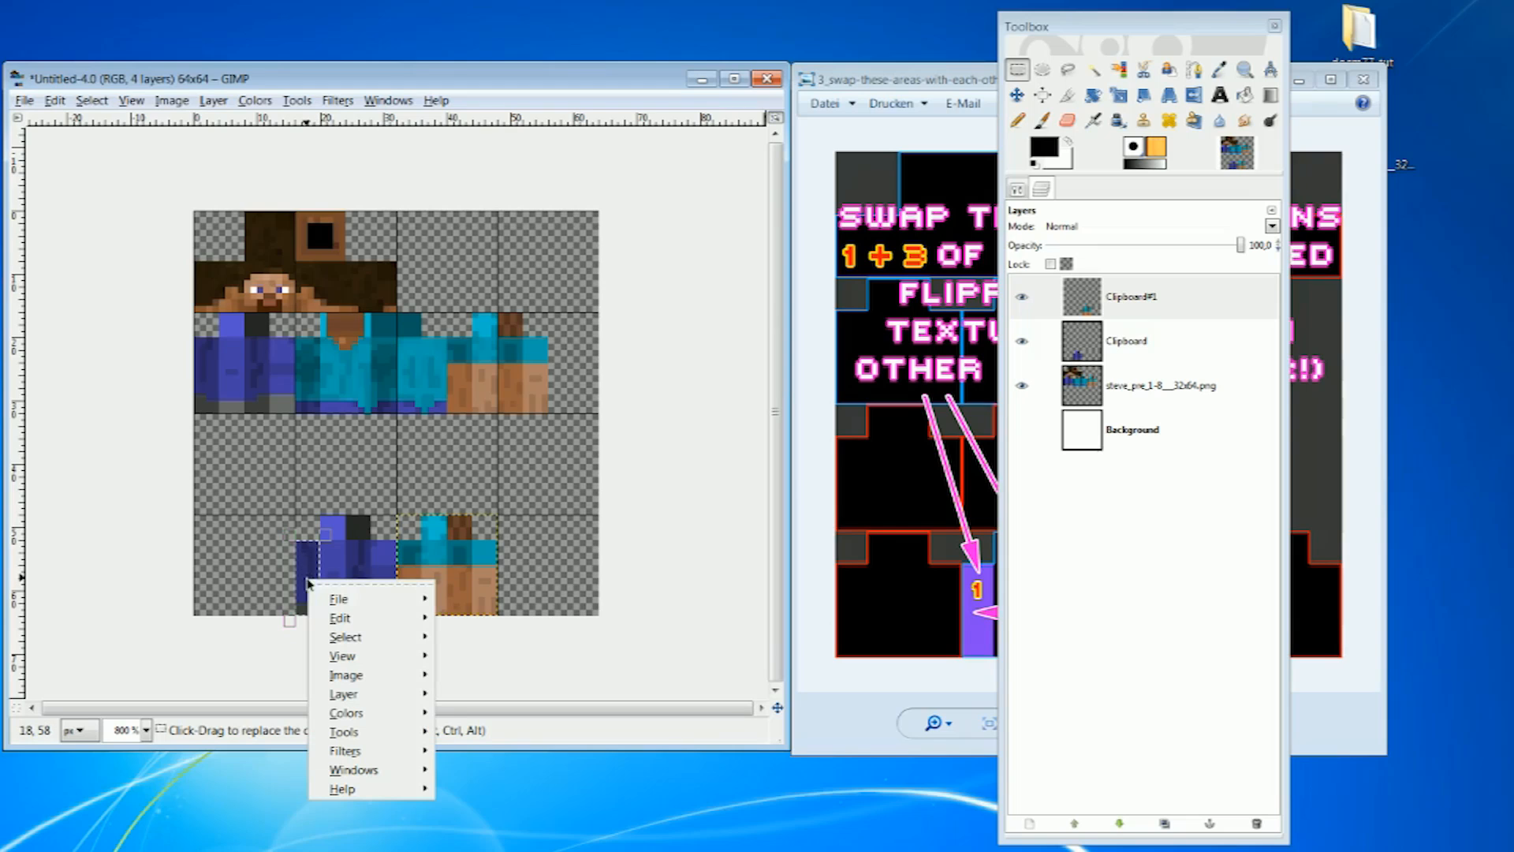
mouse_move(358, 625)
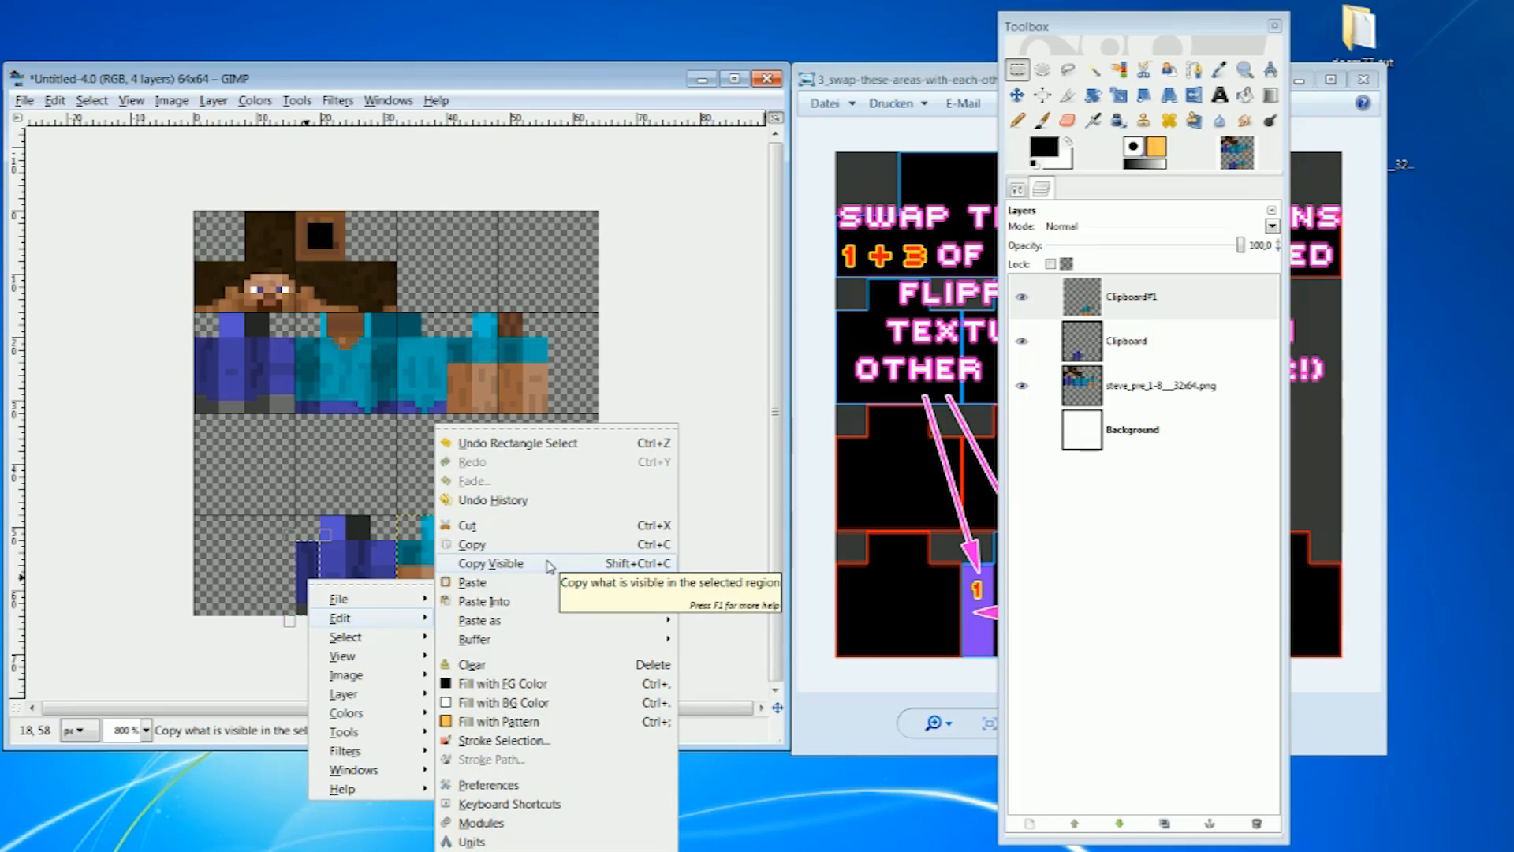
click(491, 563)
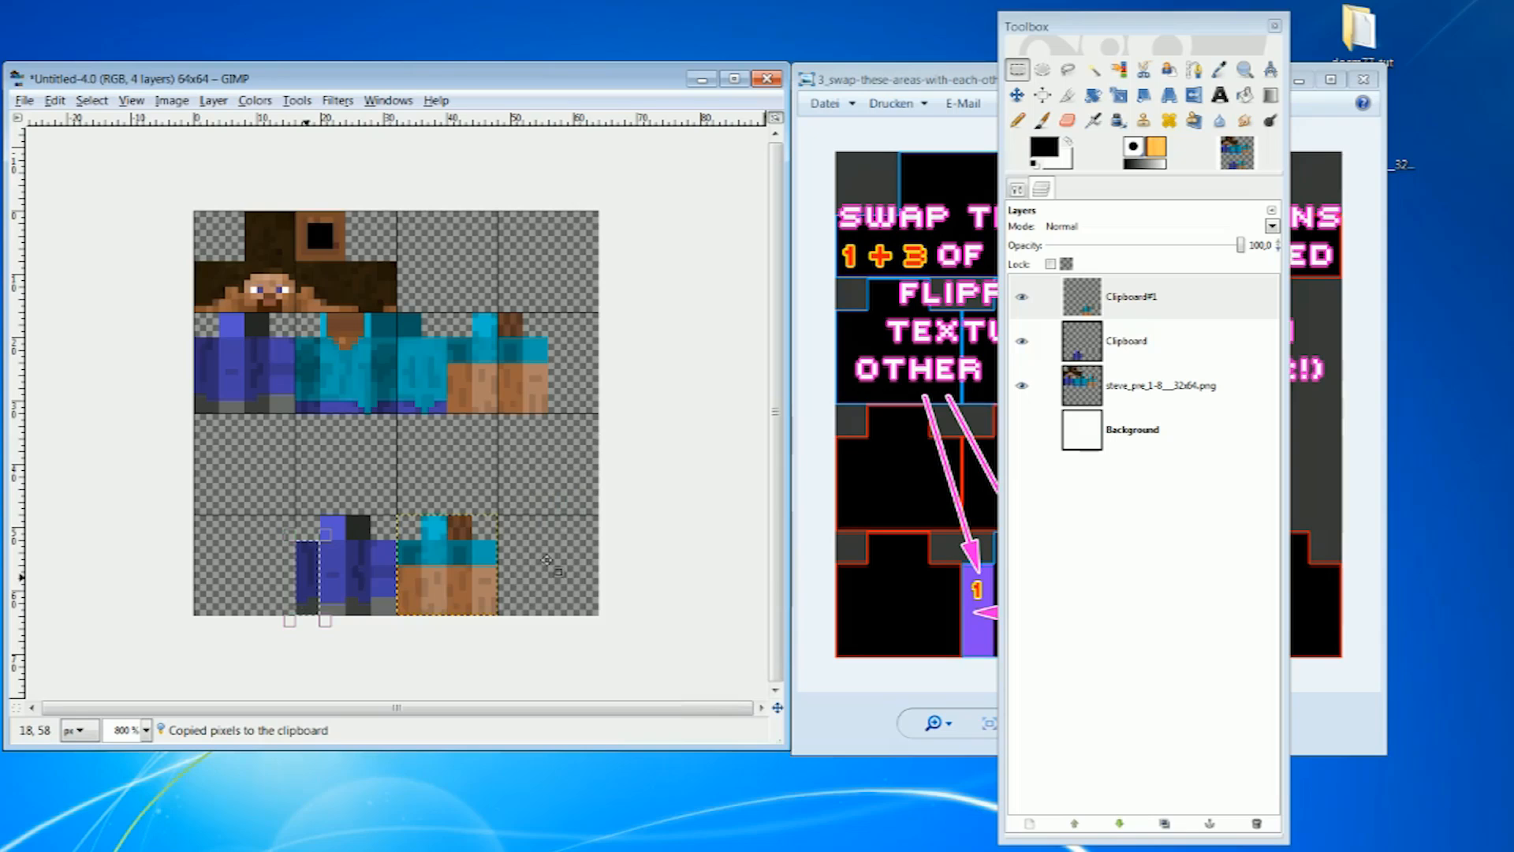
- Paste the copied leg section as a new layer and park it in the empty area at about 4, 37
right_click(511, 465)
mouse_move(560, 504)
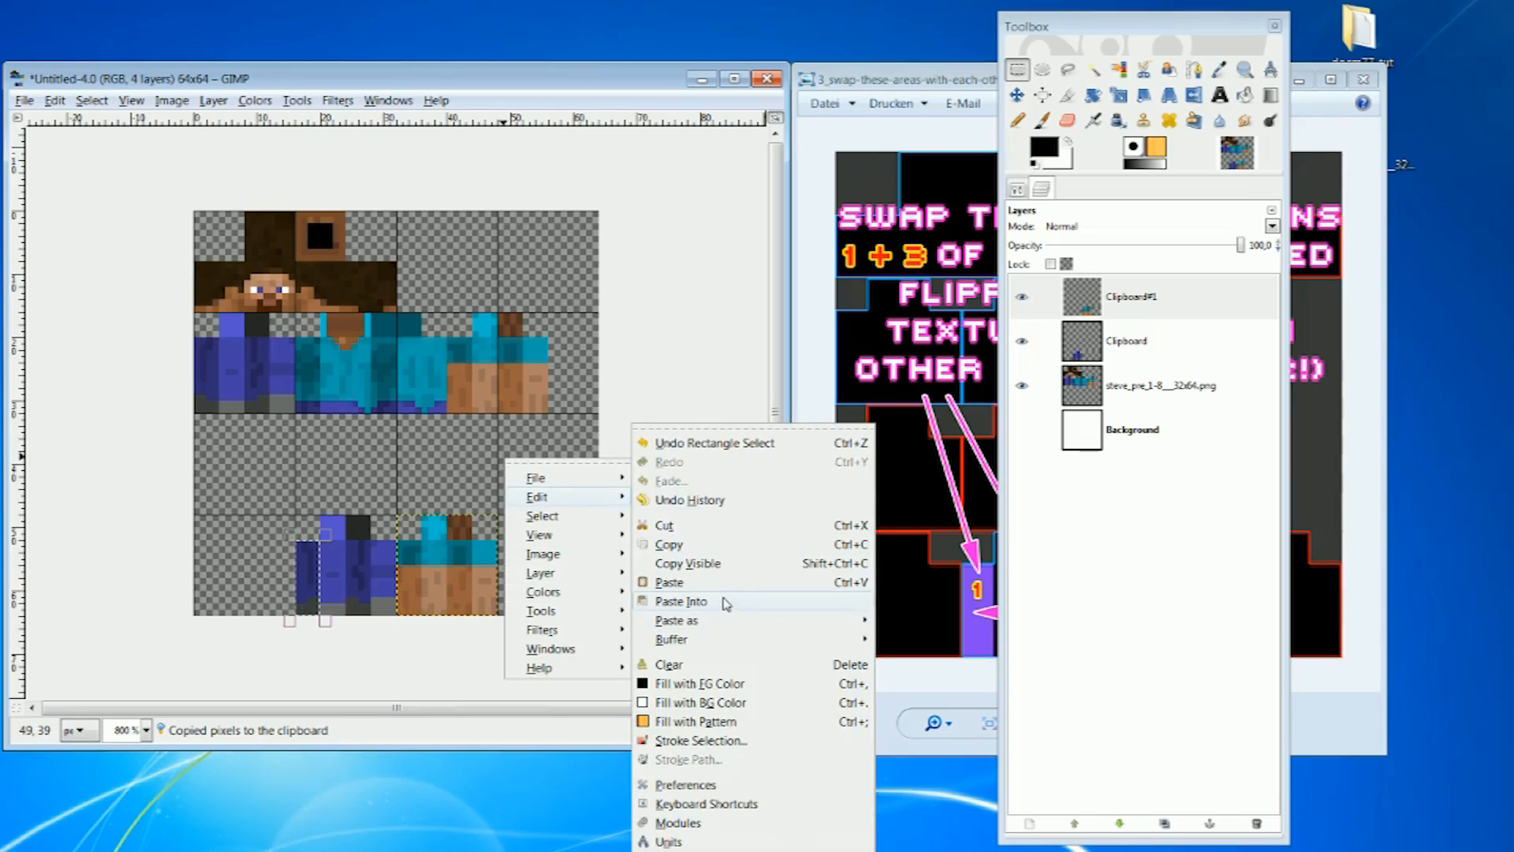
mouse_move(716, 621)
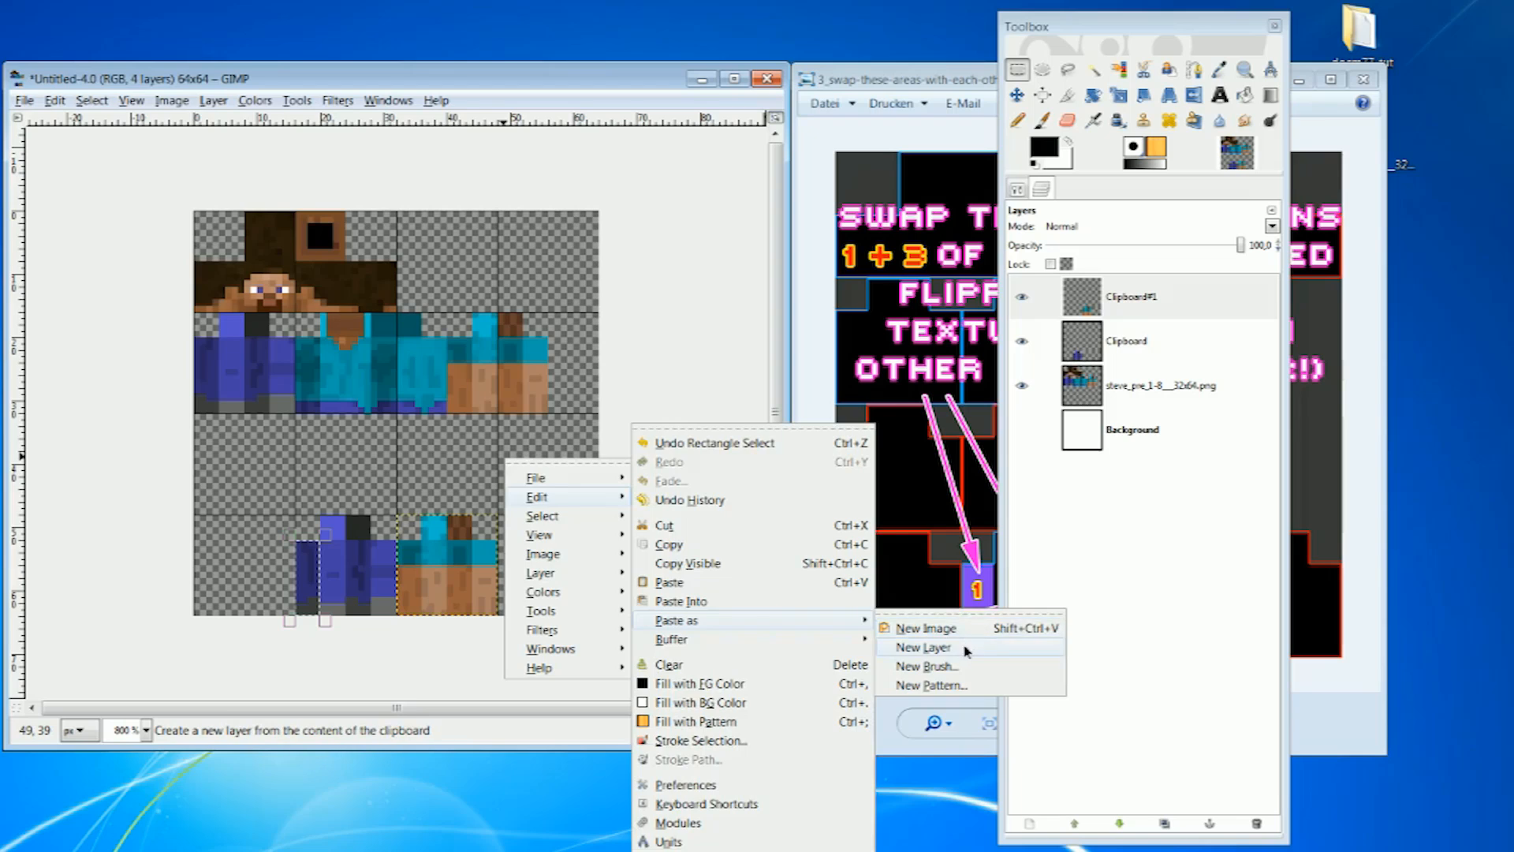
click(925, 648)
click(1018, 95)
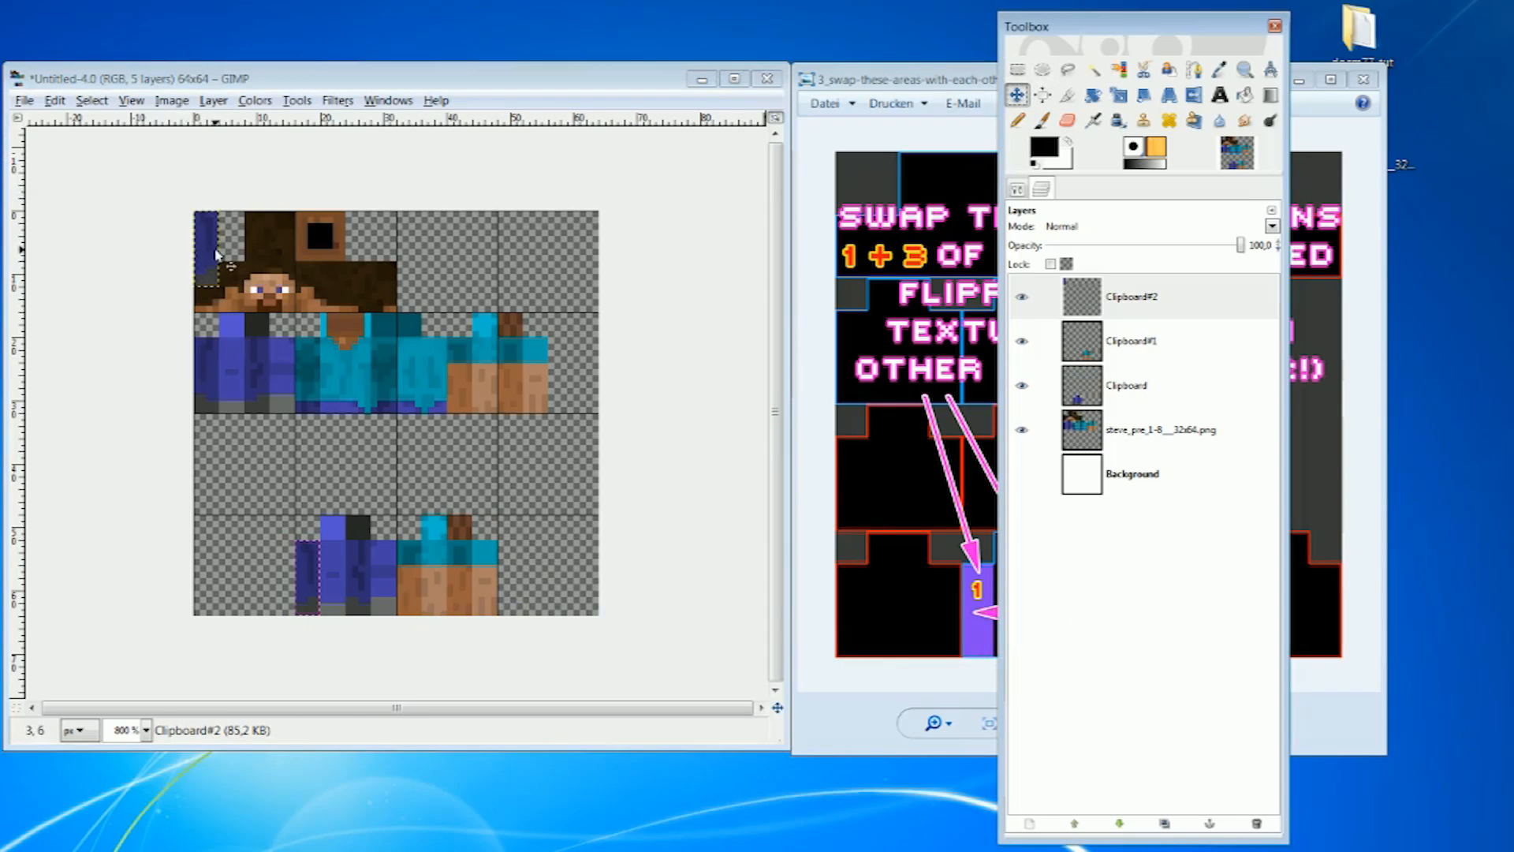
drag(209, 253, 239, 481)
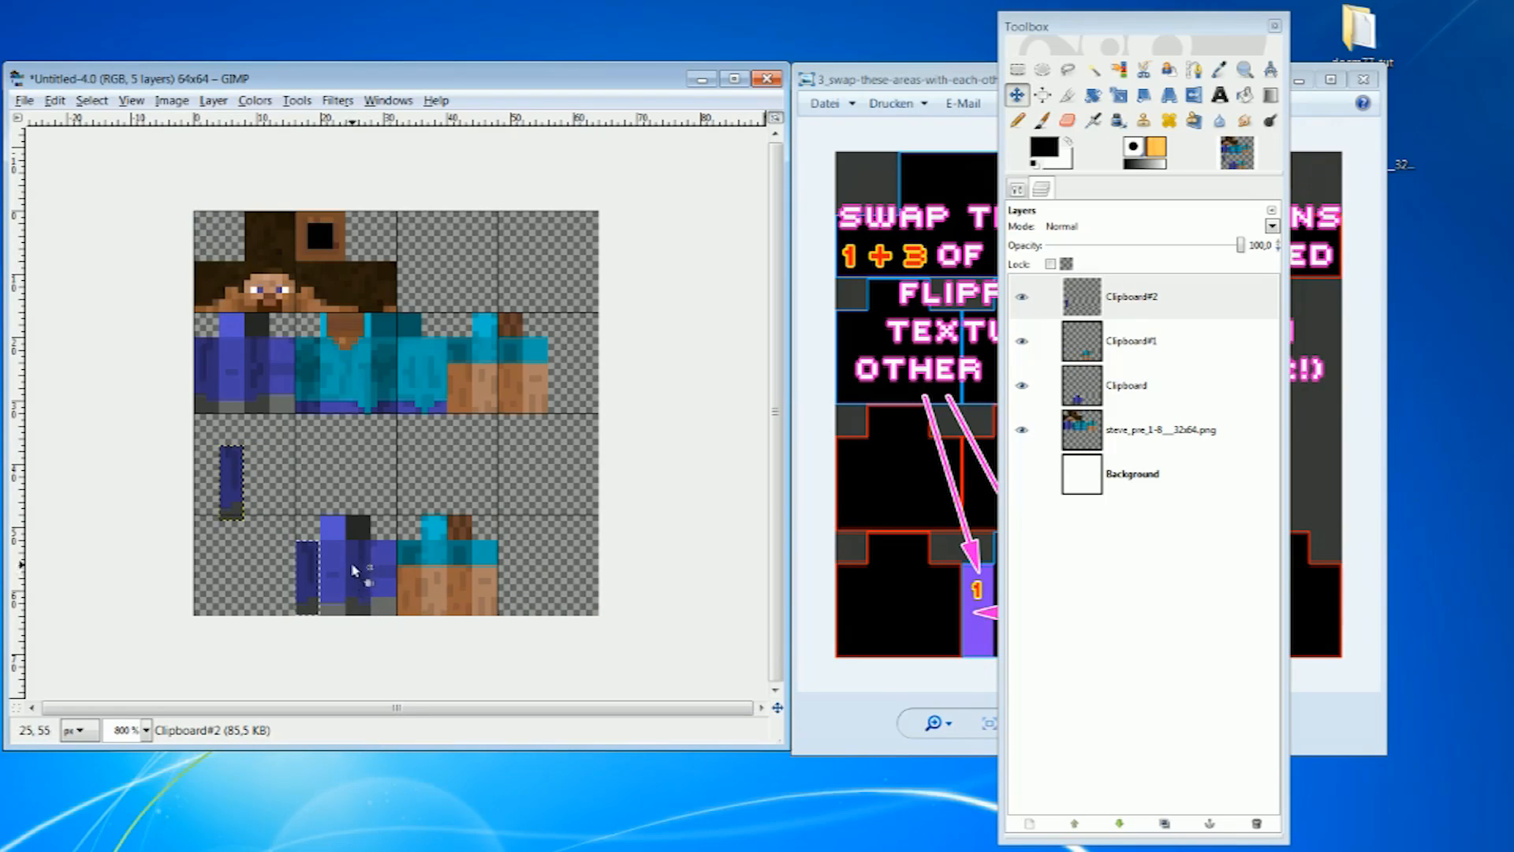
- Select the duplicated leg's 4 × 12 px section at 24, 52 and copy its visible pixels
click(1017, 70)
click(533, 481)
drag(343, 539, 377, 620)
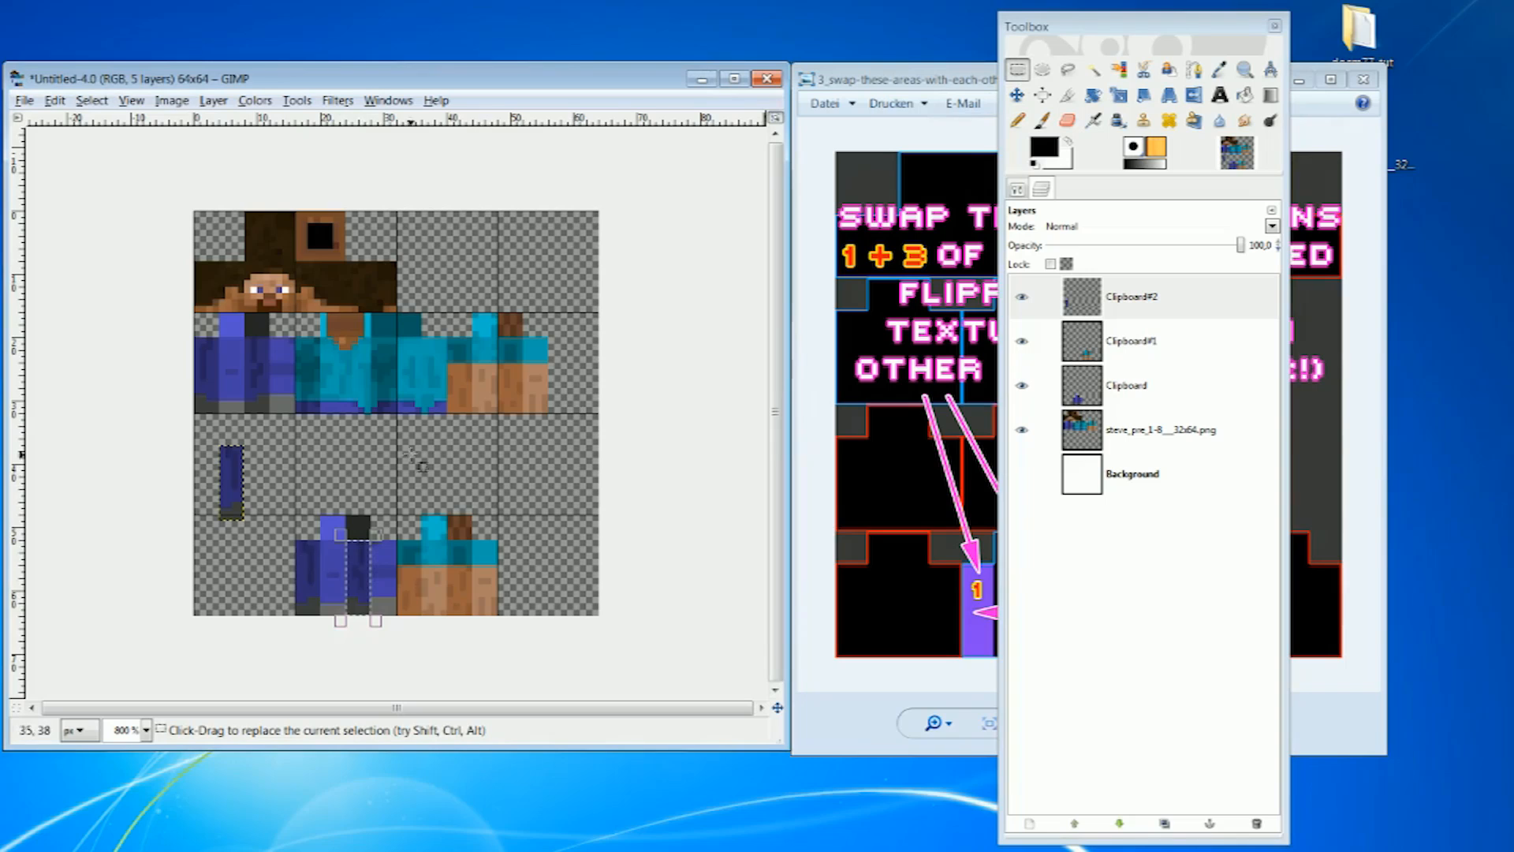
right_click(351, 577)
mouse_move(404, 640)
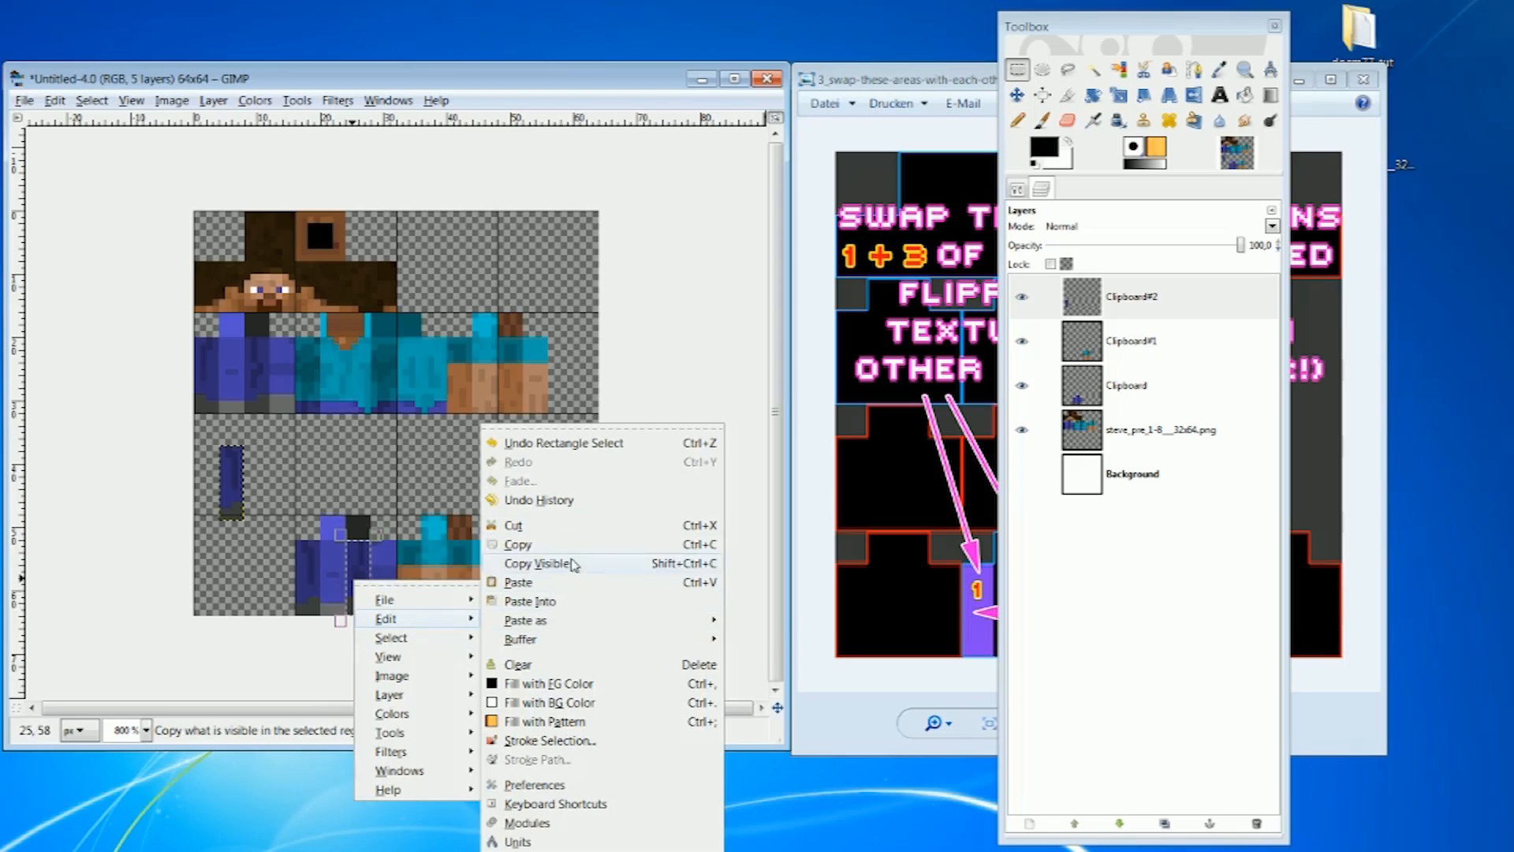
click(566, 565)
- Paste the copied section as a new layer and move it over the duplicated leg's first section at 16, 52
right_click(420, 451)
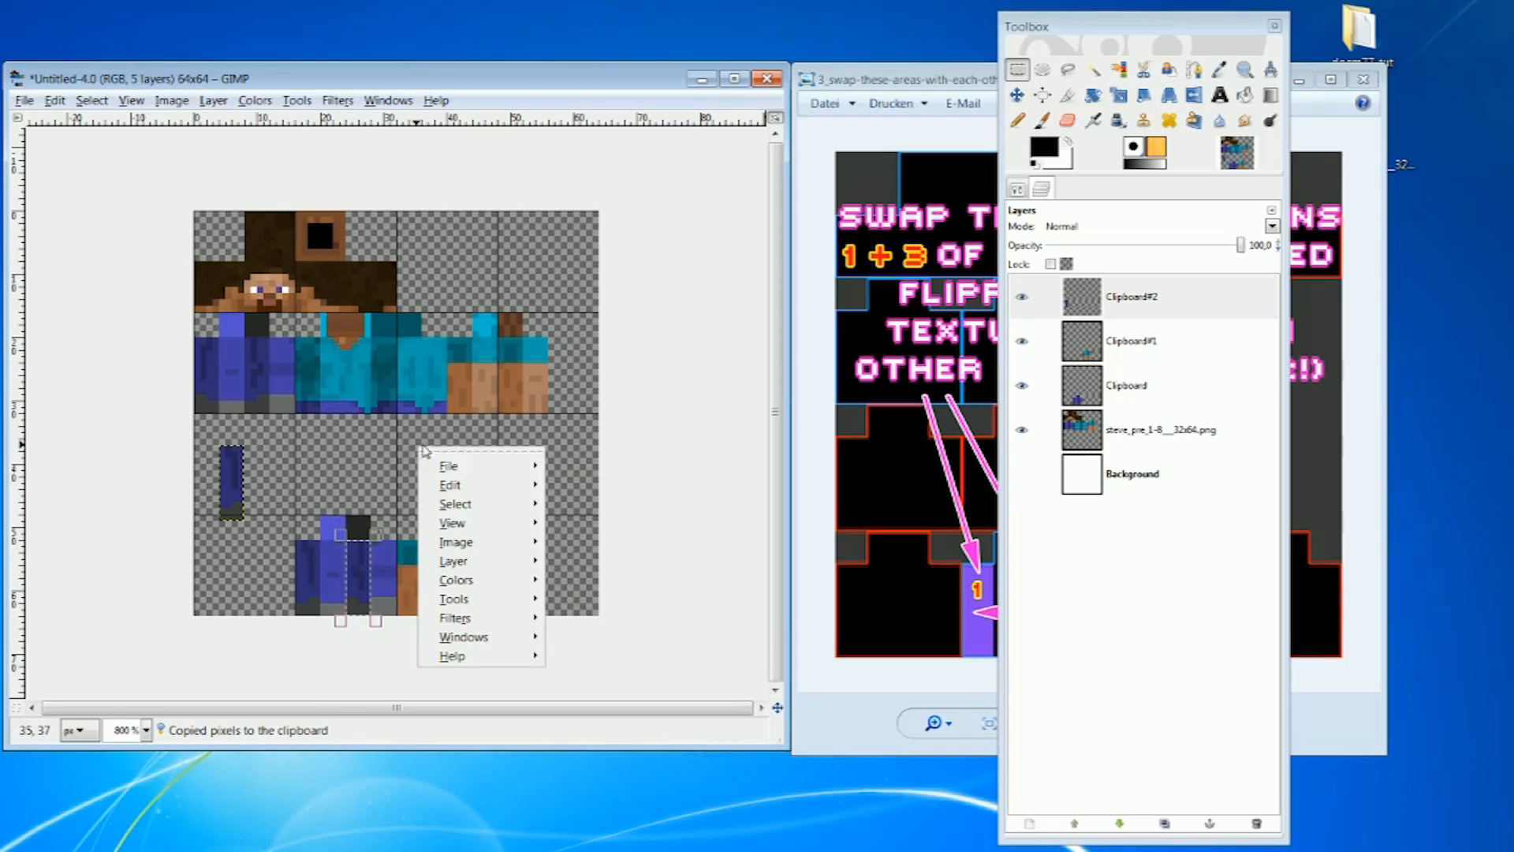
mouse_move(469, 470)
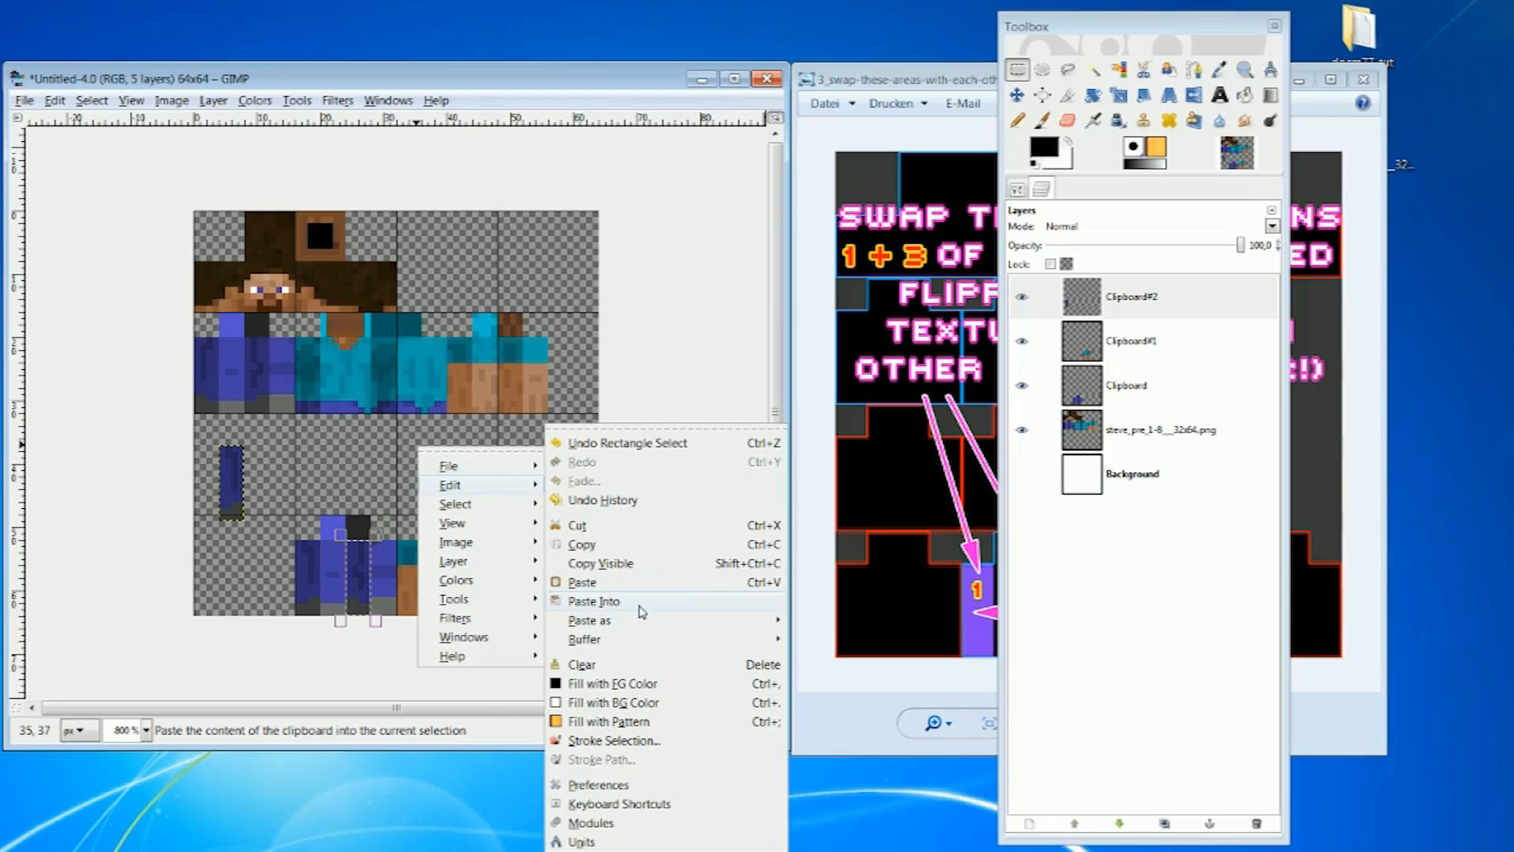
mouse_move(623, 620)
click(870, 647)
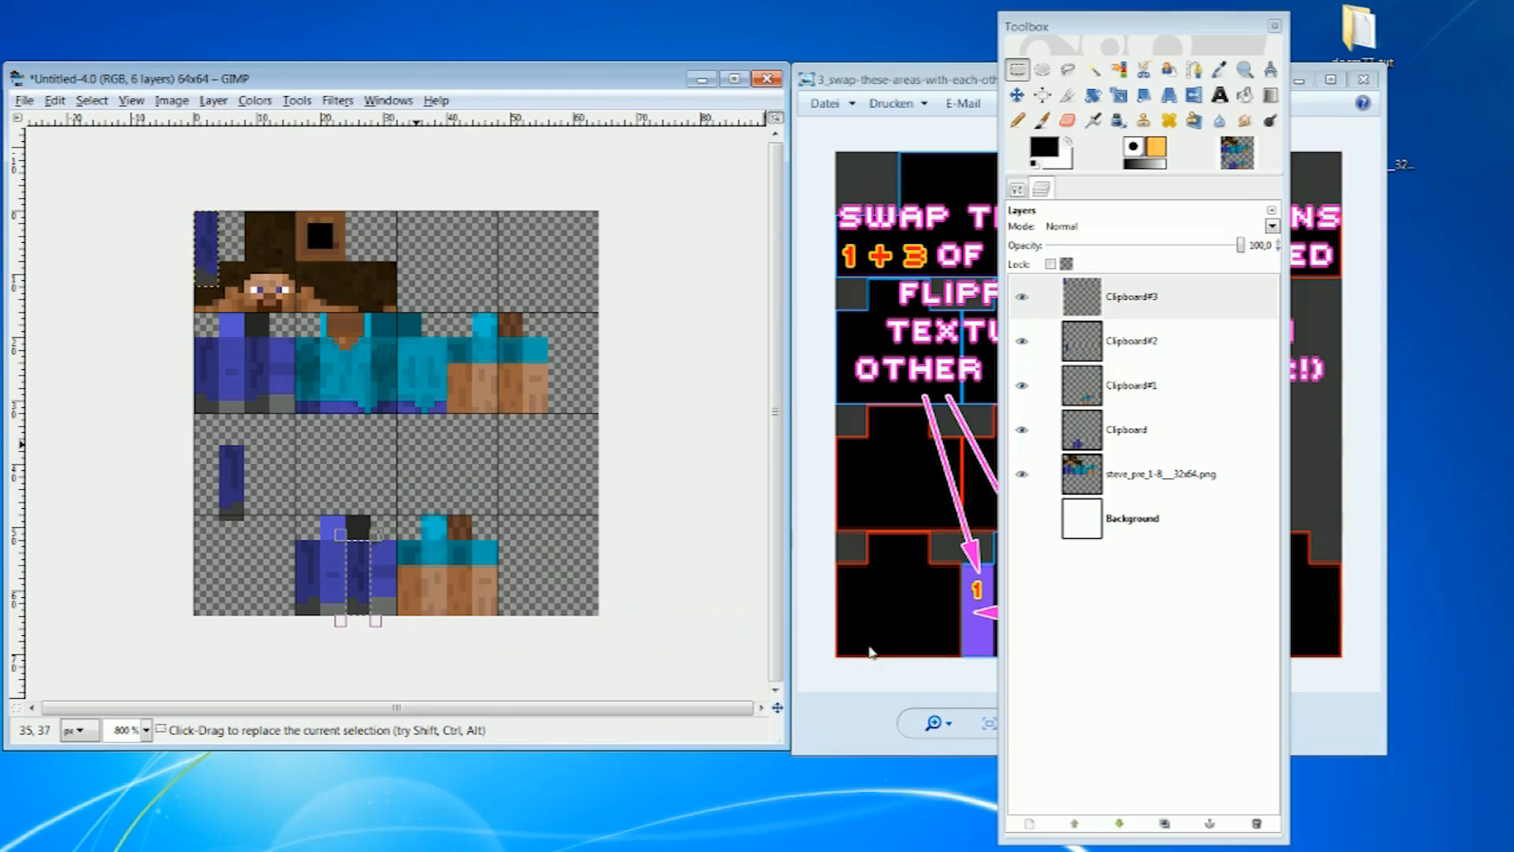
click(1017, 94)
drag(209, 254, 310, 582)
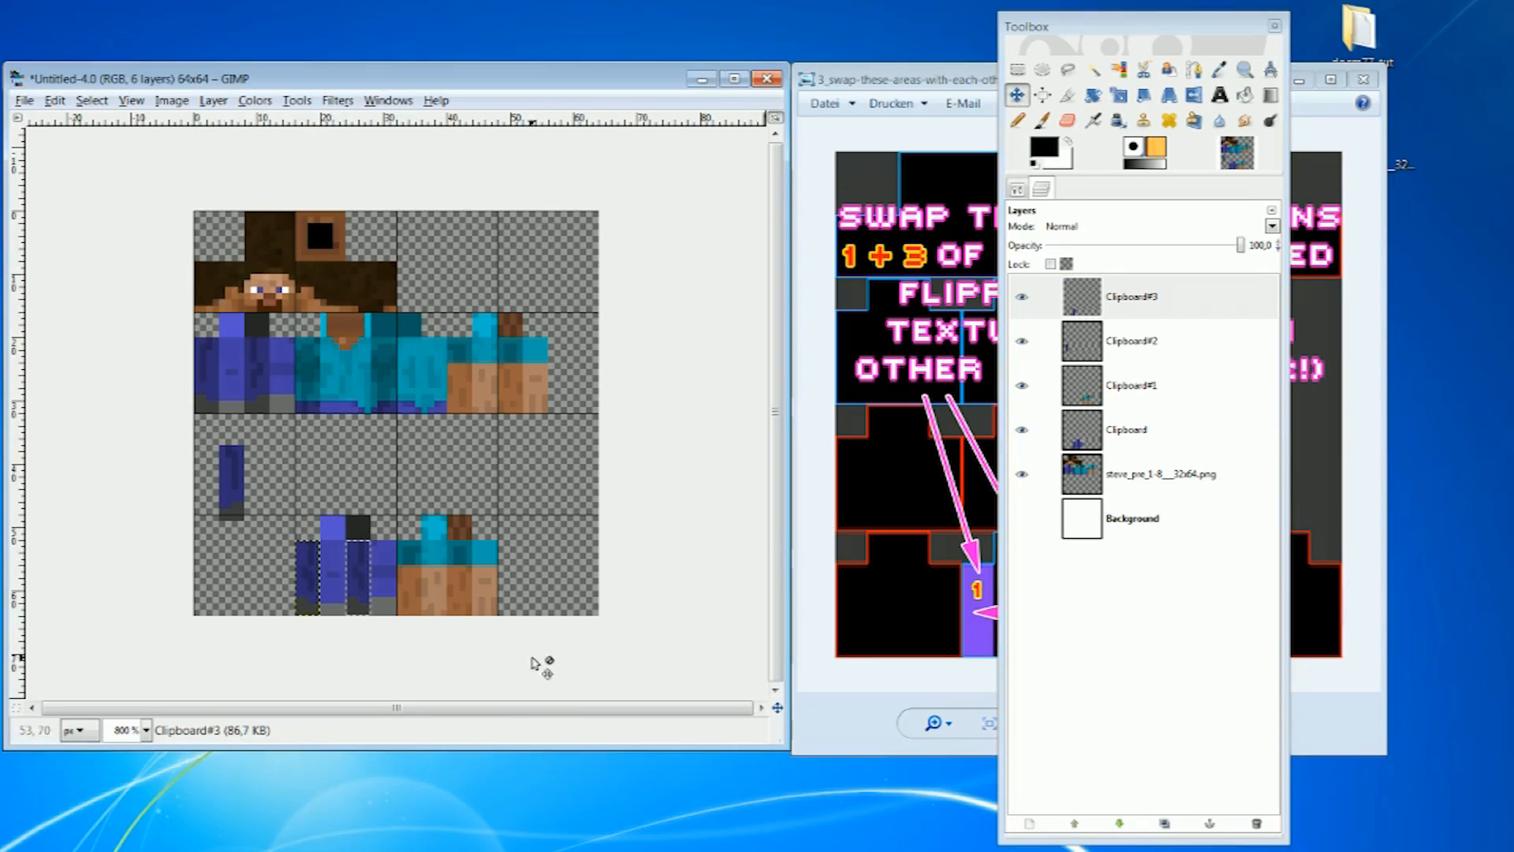
- Move the parked leg section onto the duplicated leg's third section at 24, 52, and bring the swap guide image to the front
click(232, 477)
drag(232, 477, 355, 572)
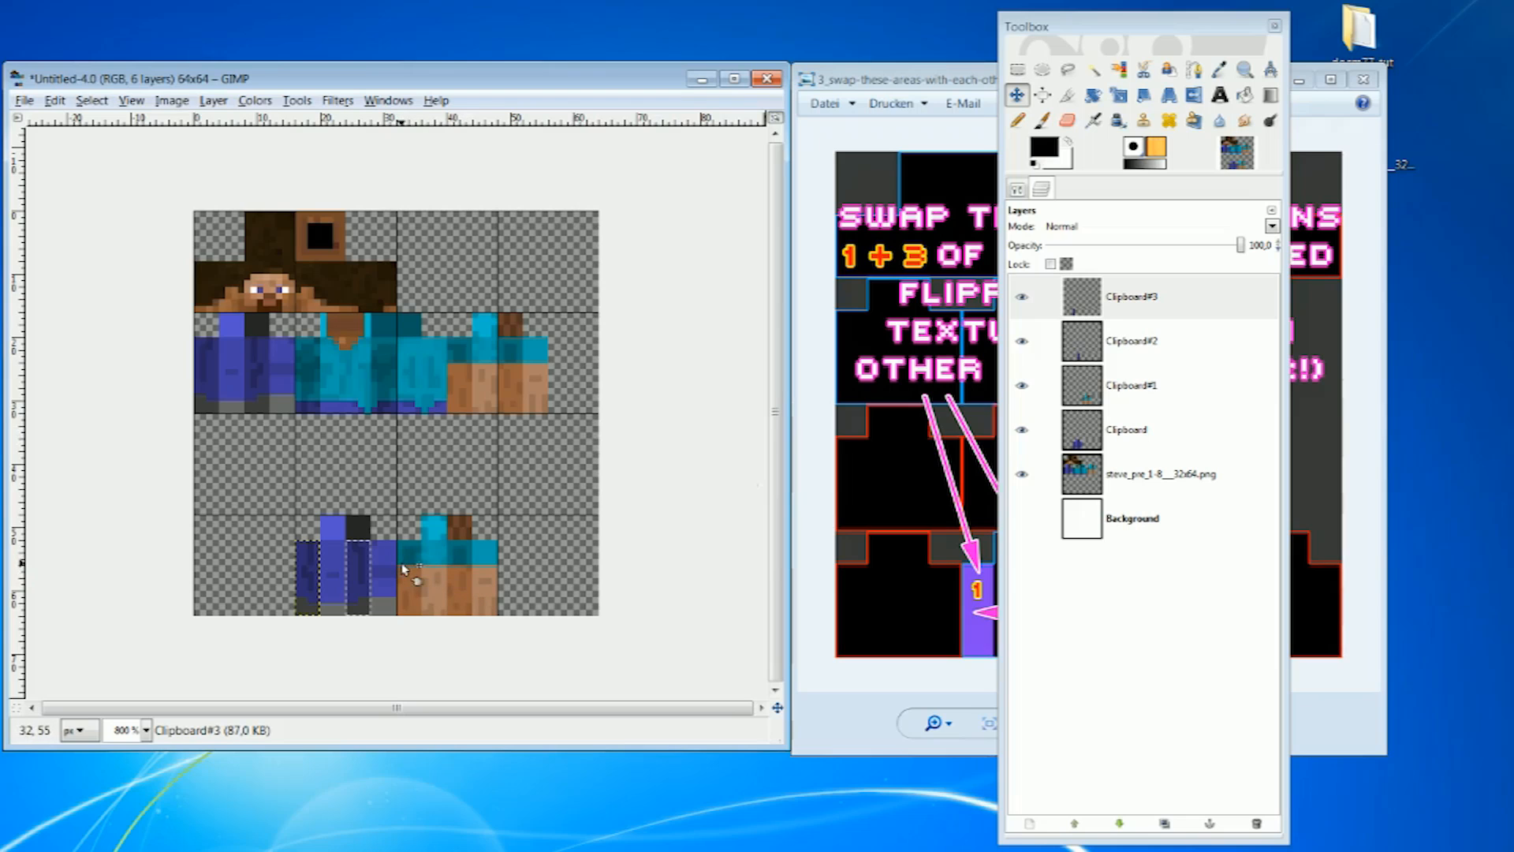
click(929, 87)
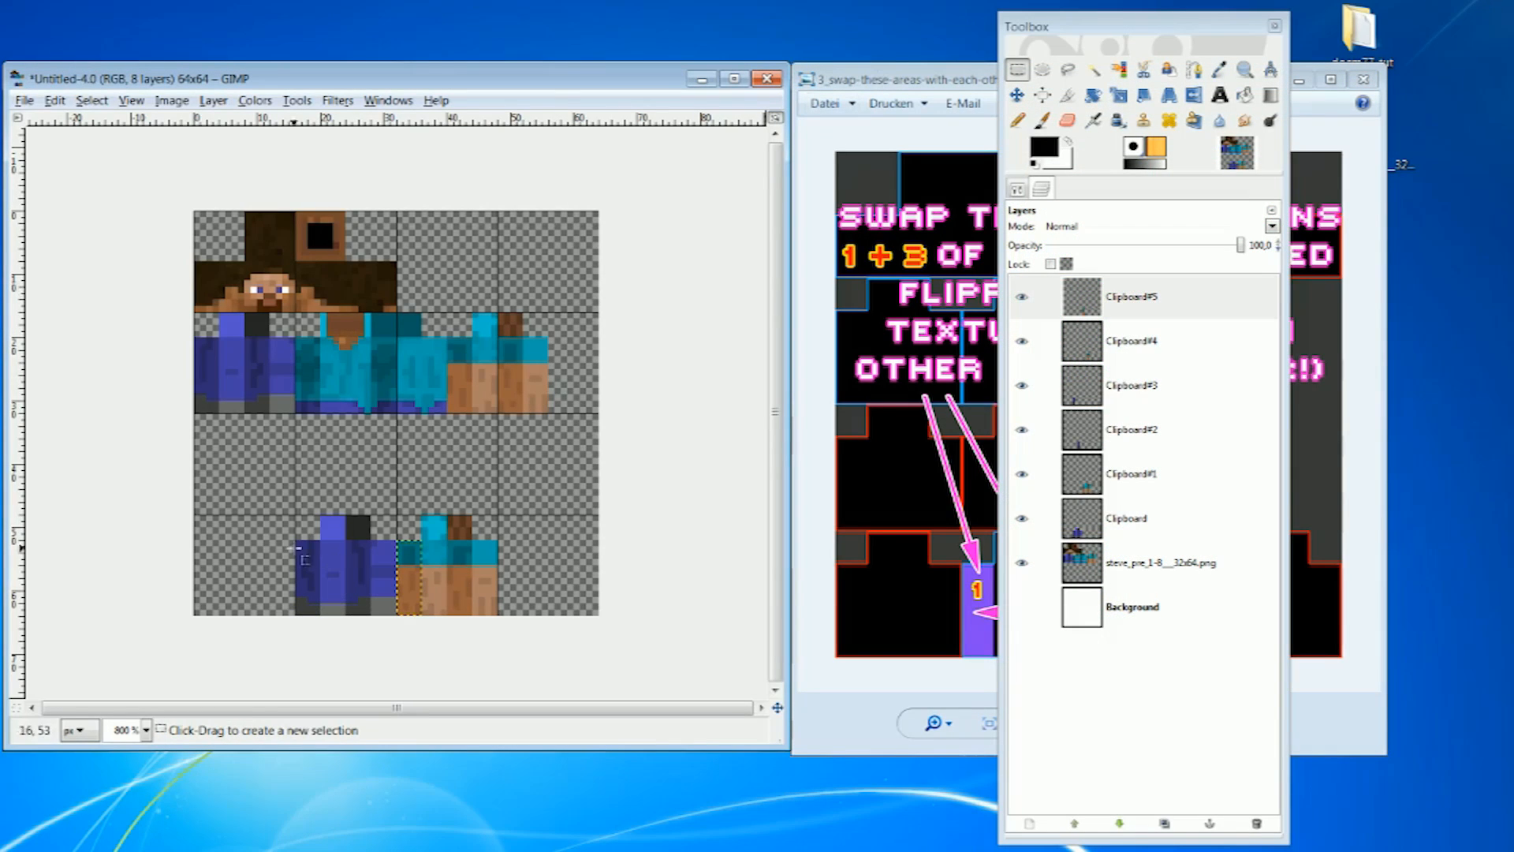
- Place the 1.8skin.png image beside the converted Steve skin and move the toolbox out of the way
click(917, 75)
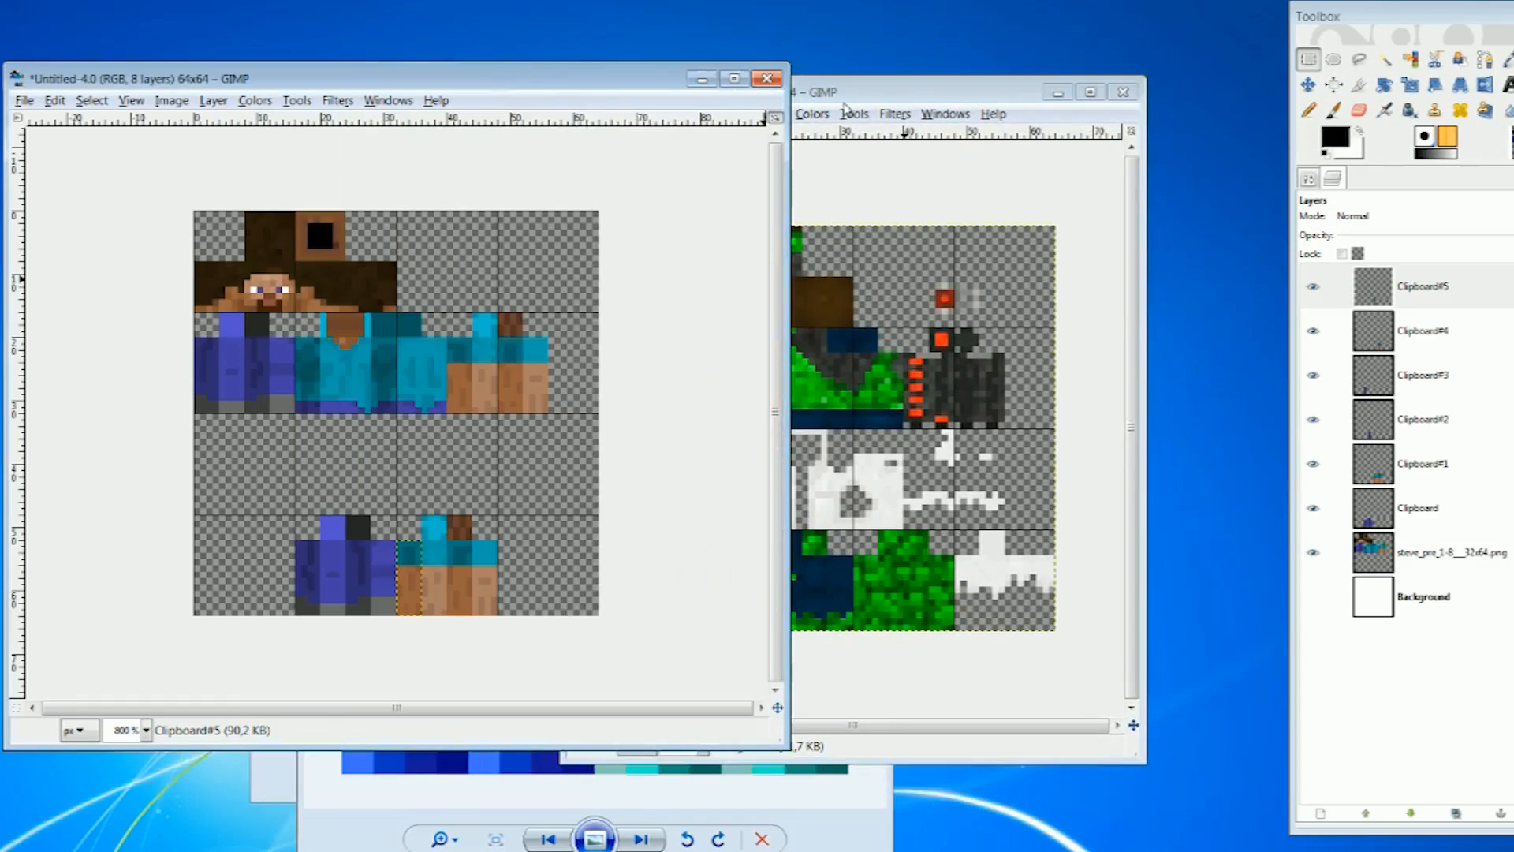
drag(1054, 97, 1080, 85)
drag(1349, 18, 1381, 15)
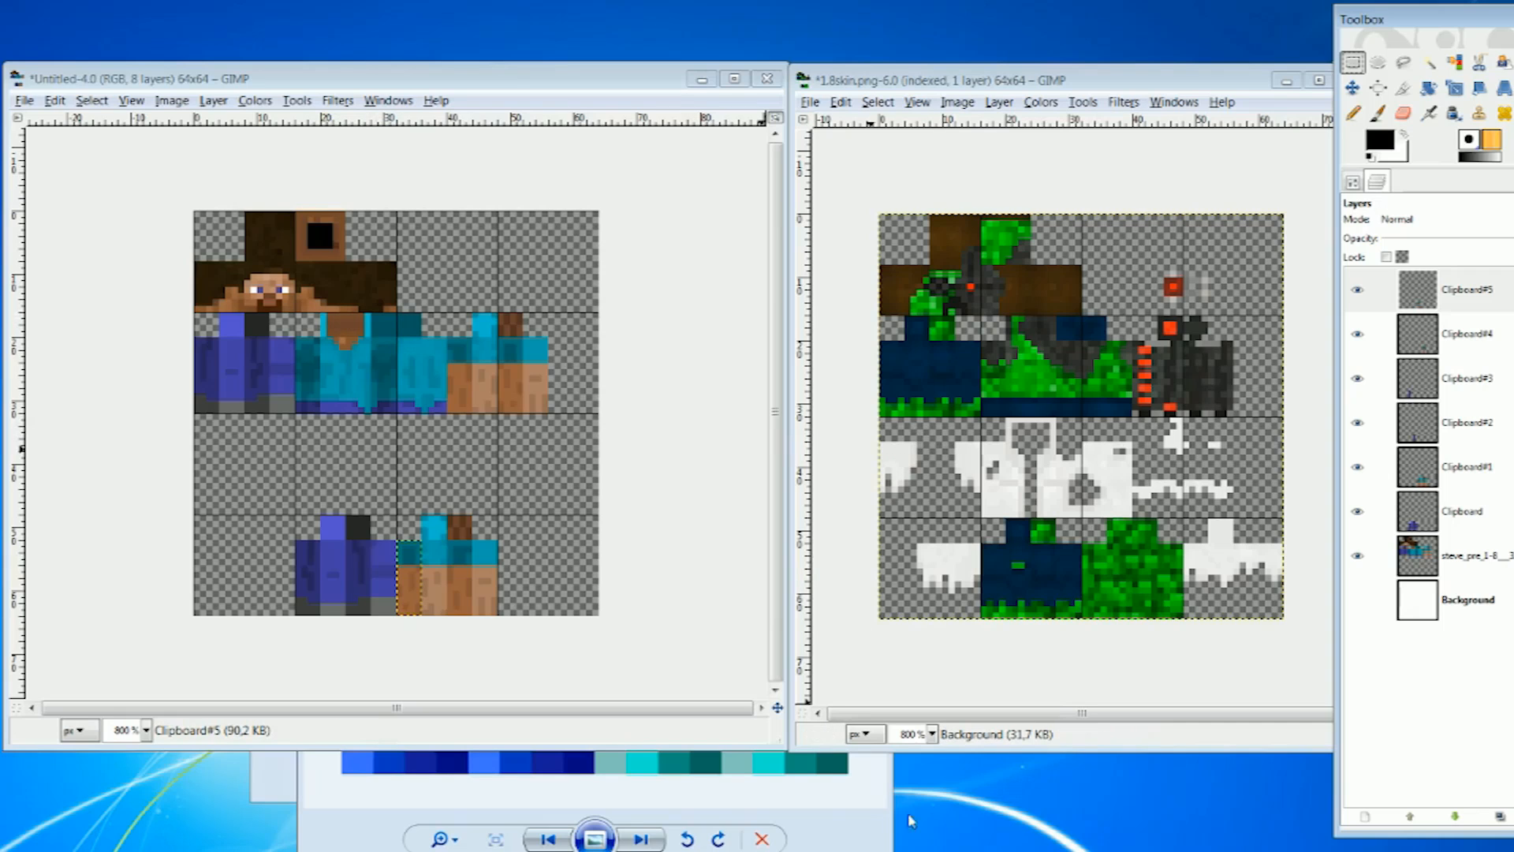
- Examine the base and overlay areas in the labelled Steve layout and the detailed 64x64 guide, and close the detailed guide
click(283, 779)
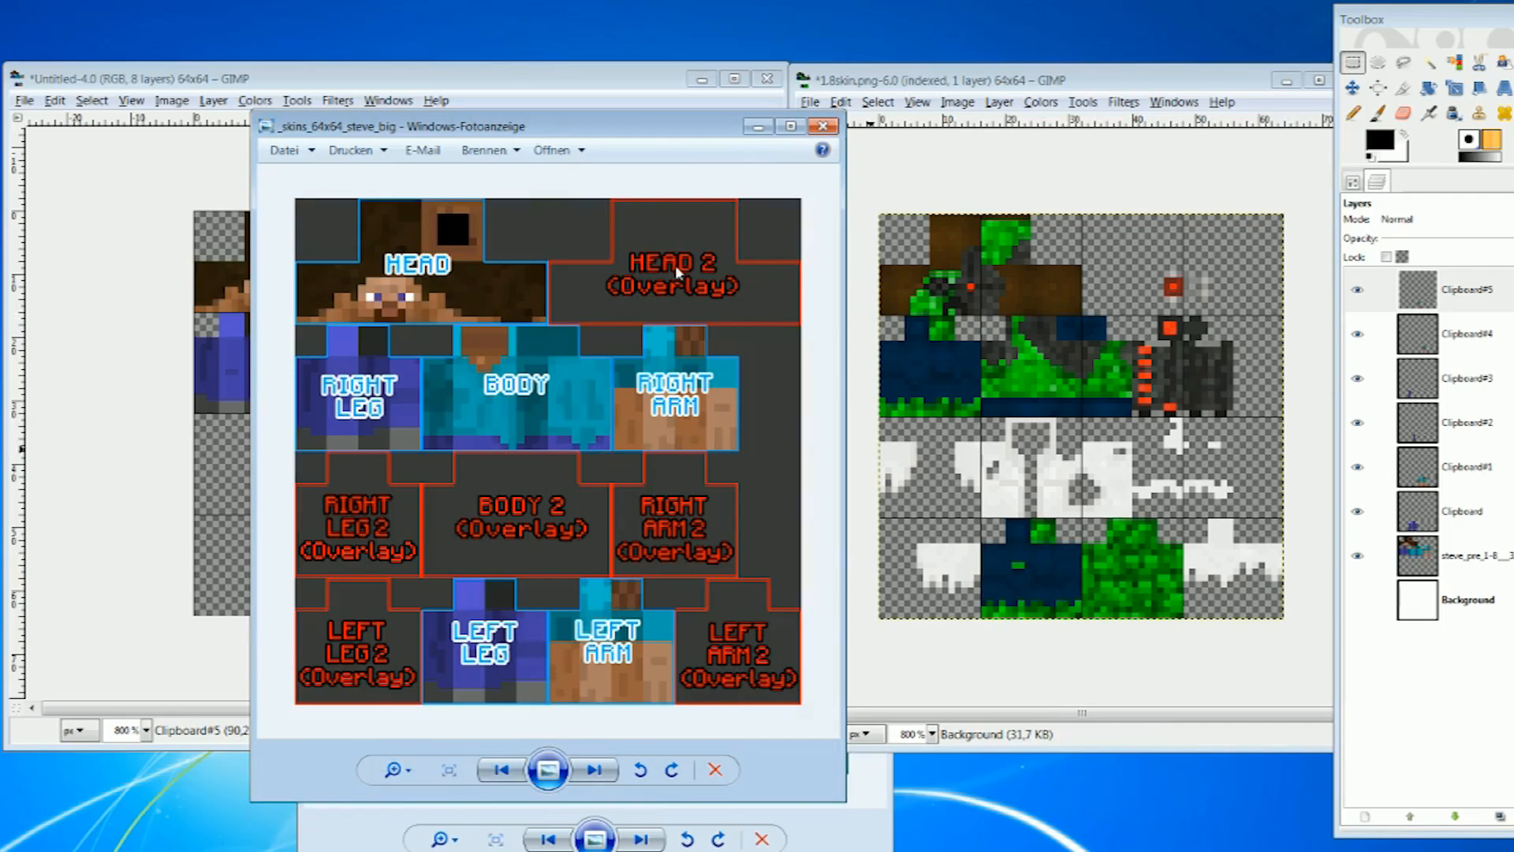
drag(648, 143, 581, 131)
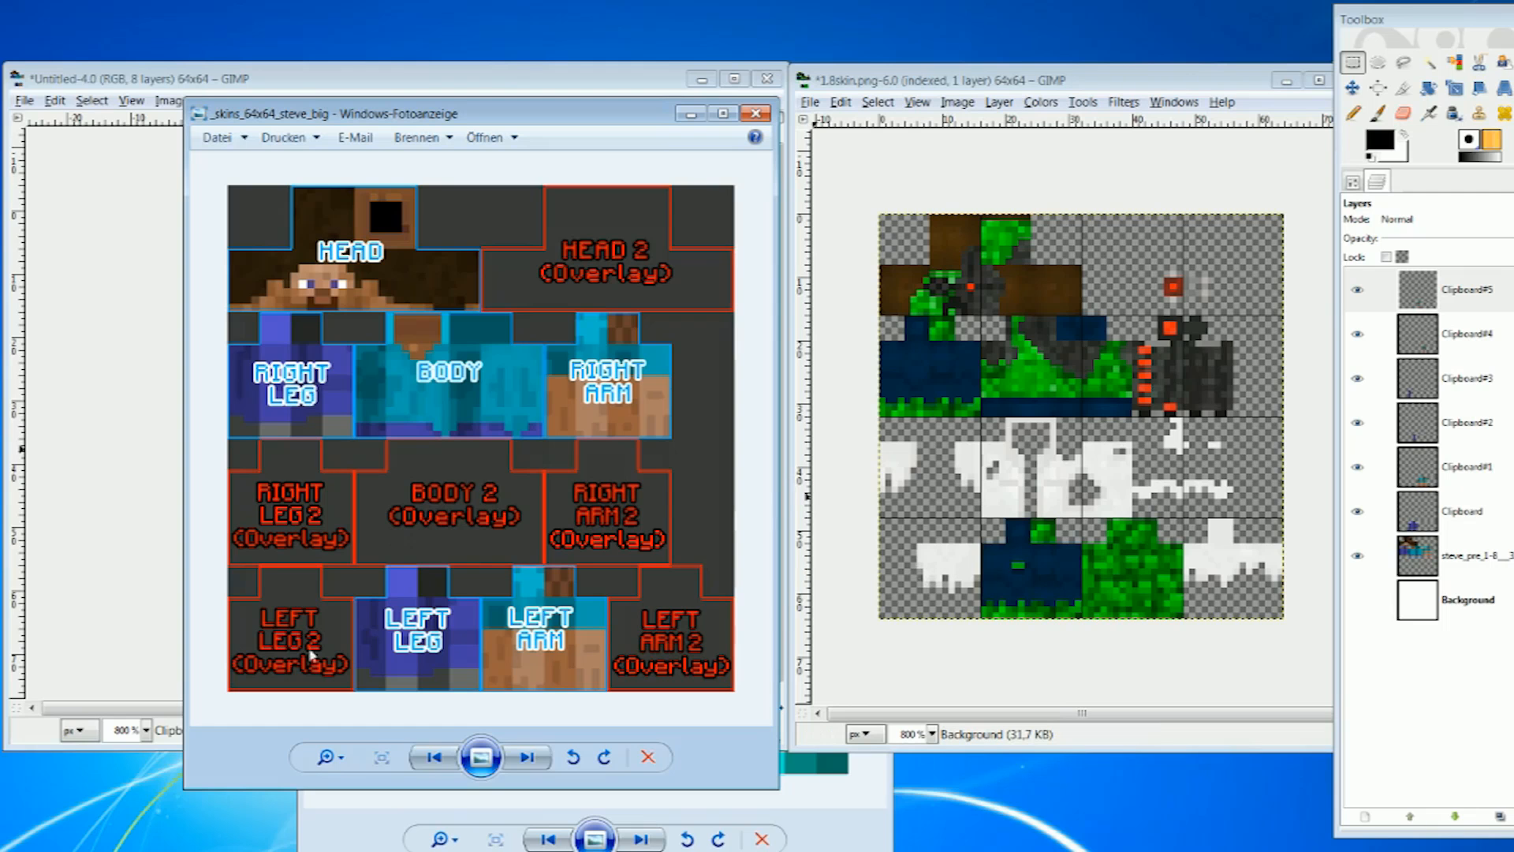
click(843, 817)
drag(671, 197, 1065, 118)
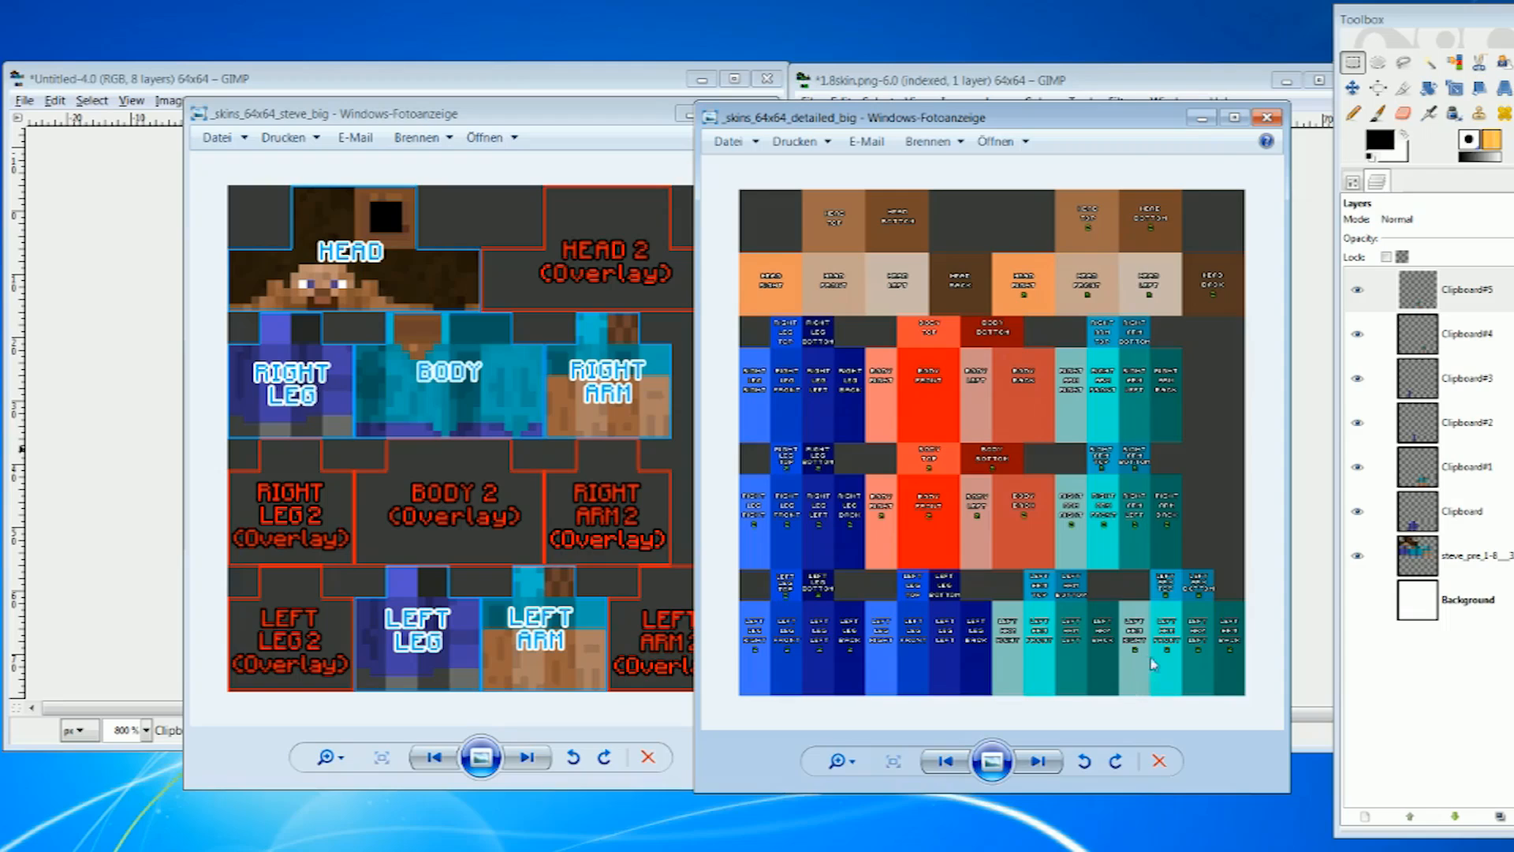
click(1267, 118)
drag(660, 122, 974, 216)
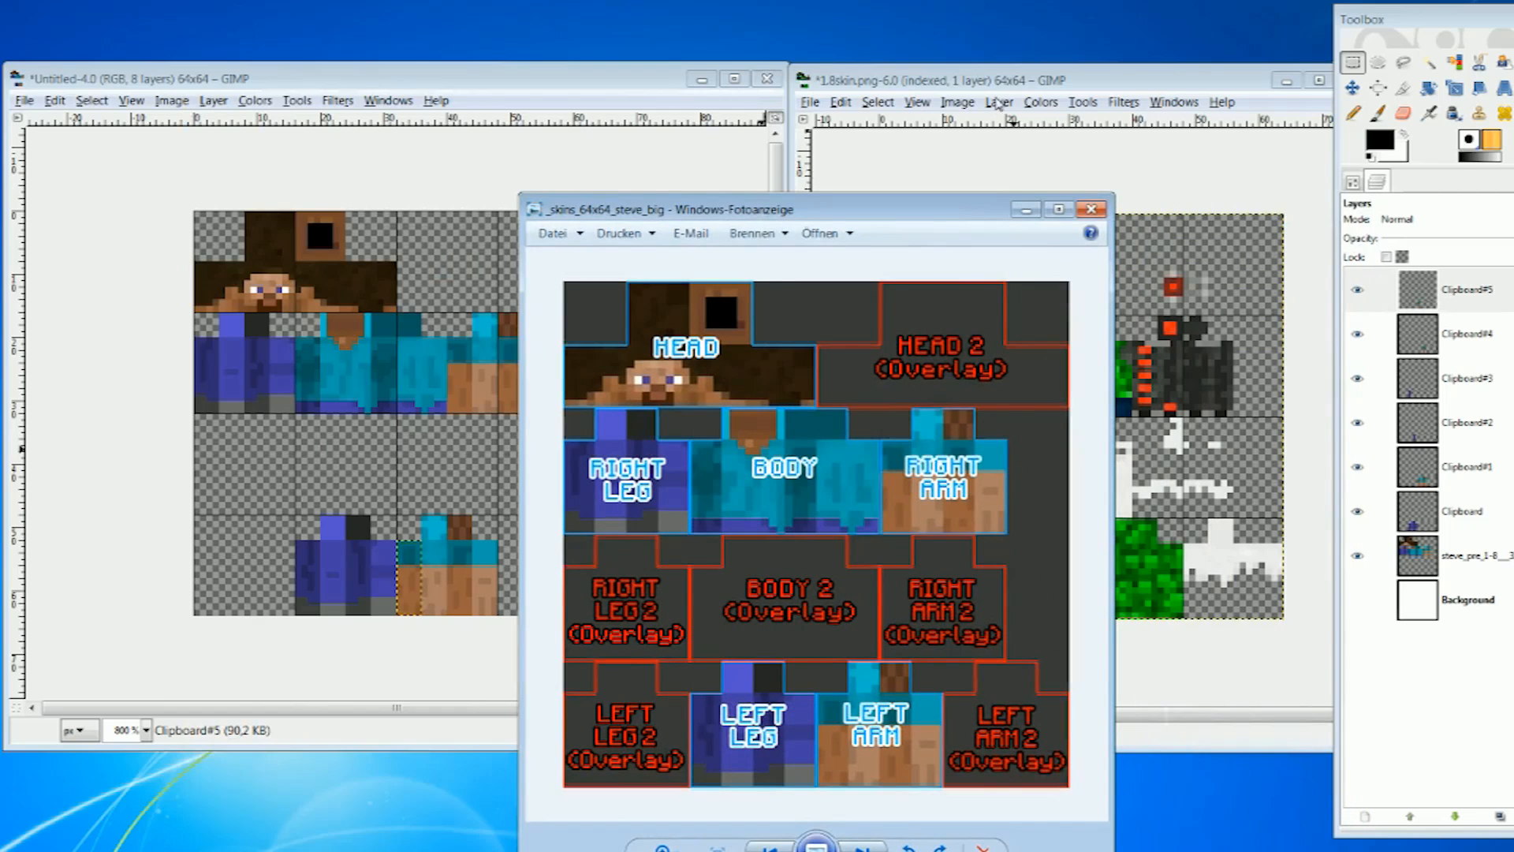
- Select the full-width 64 × 16 px overlay row at 0, 32 in 1.8skin.png and copy its visible pixels
click(1000, 107)
click(594, 87)
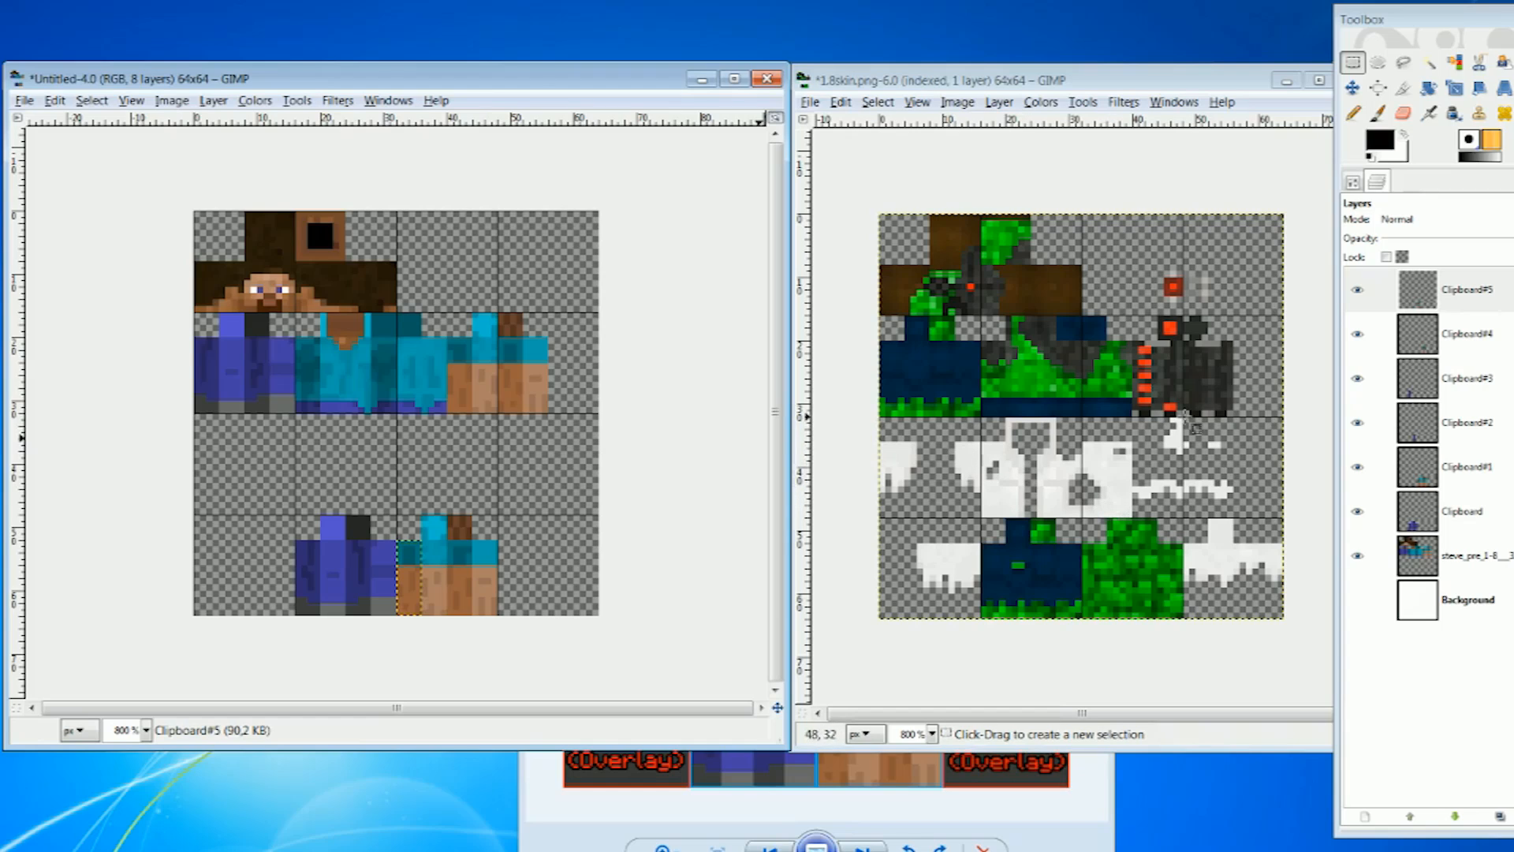
drag(881, 415, 1289, 524)
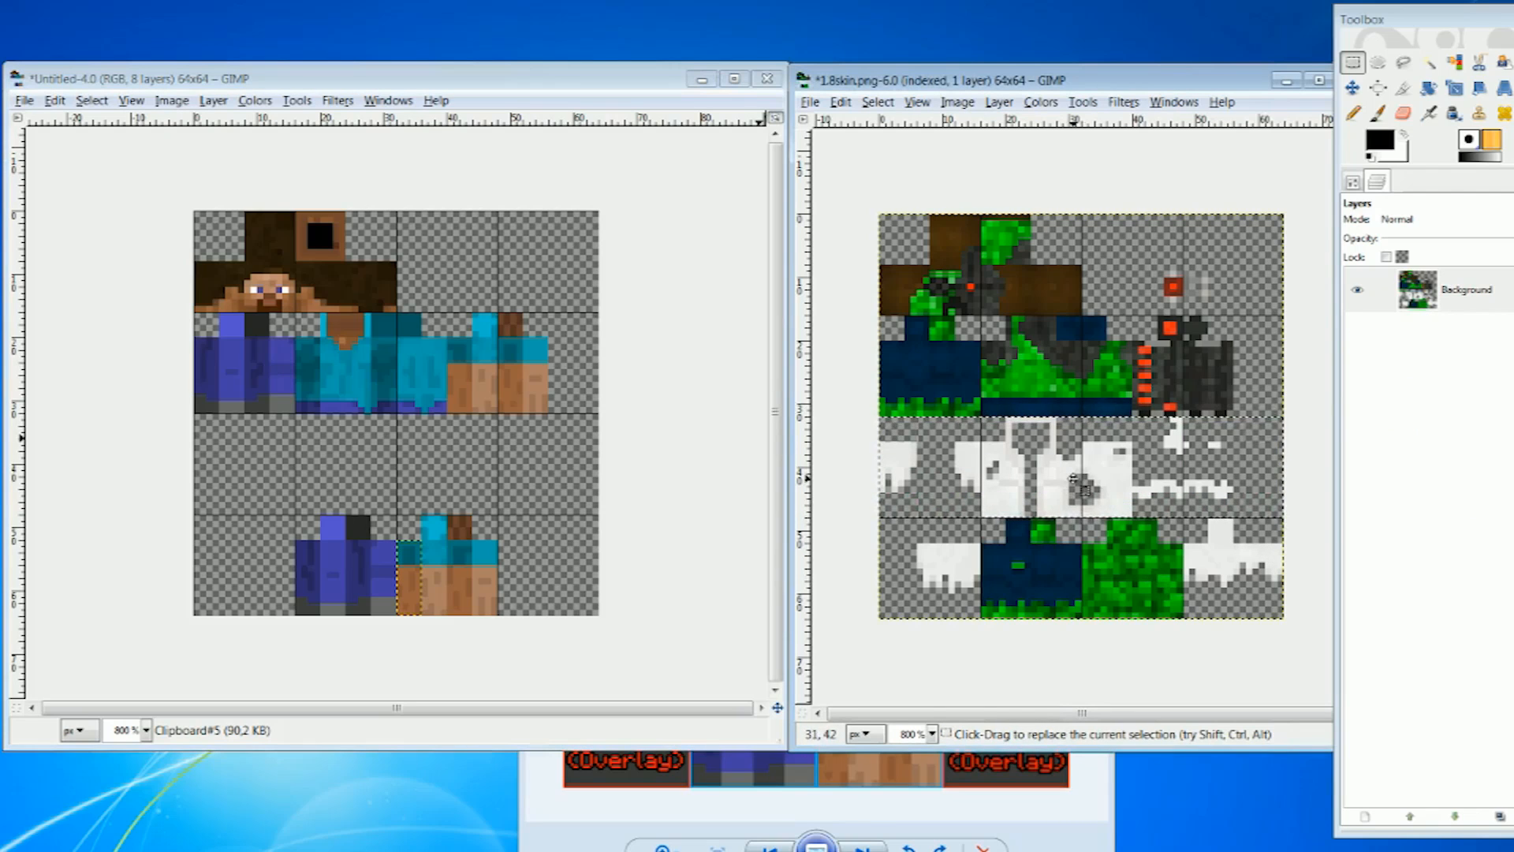
right_click(1038, 471)
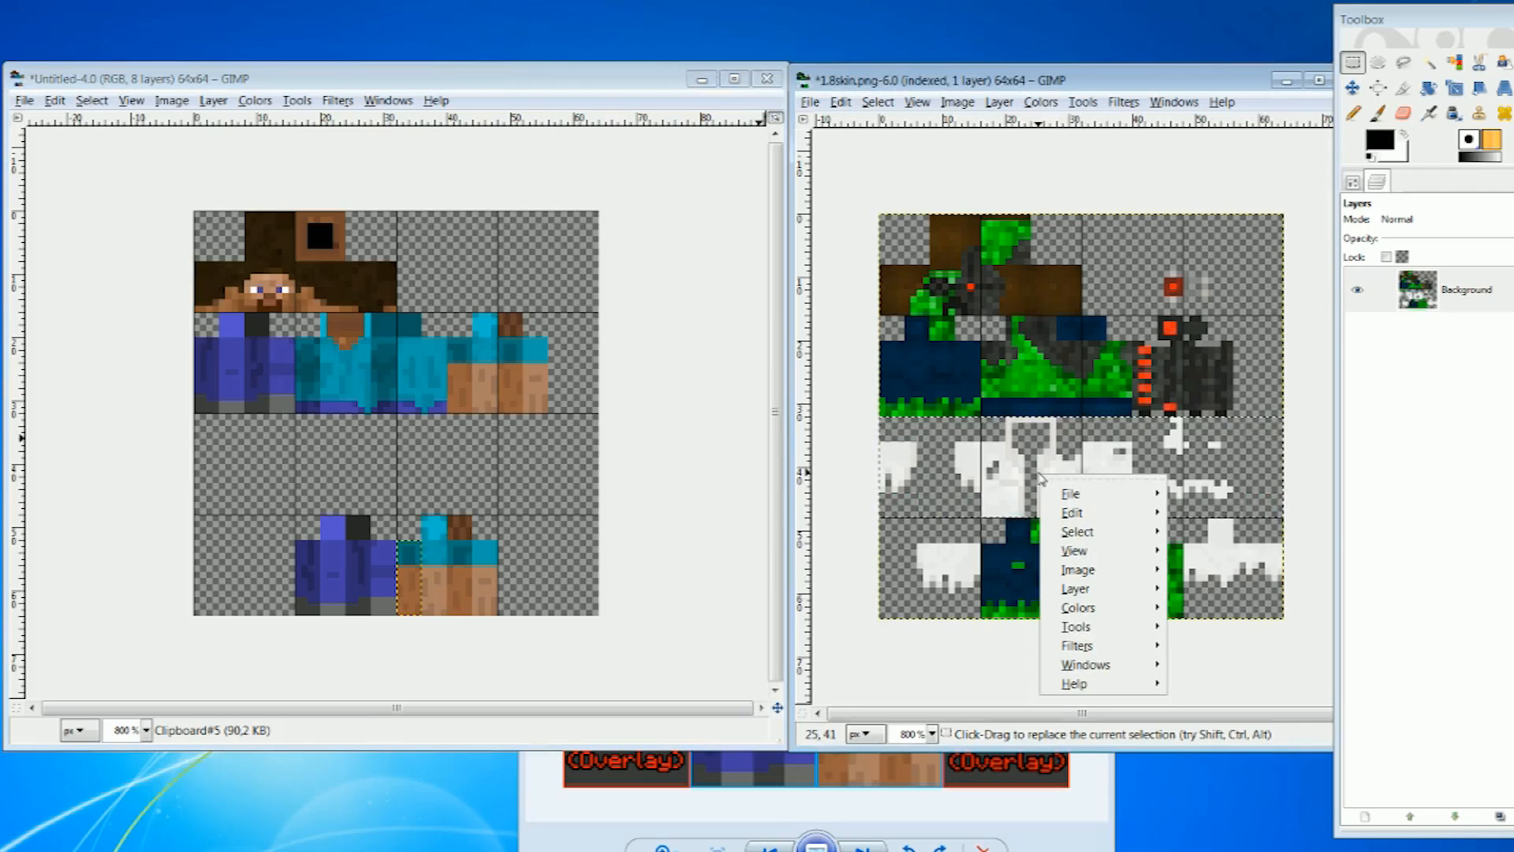
mouse_move(1084, 514)
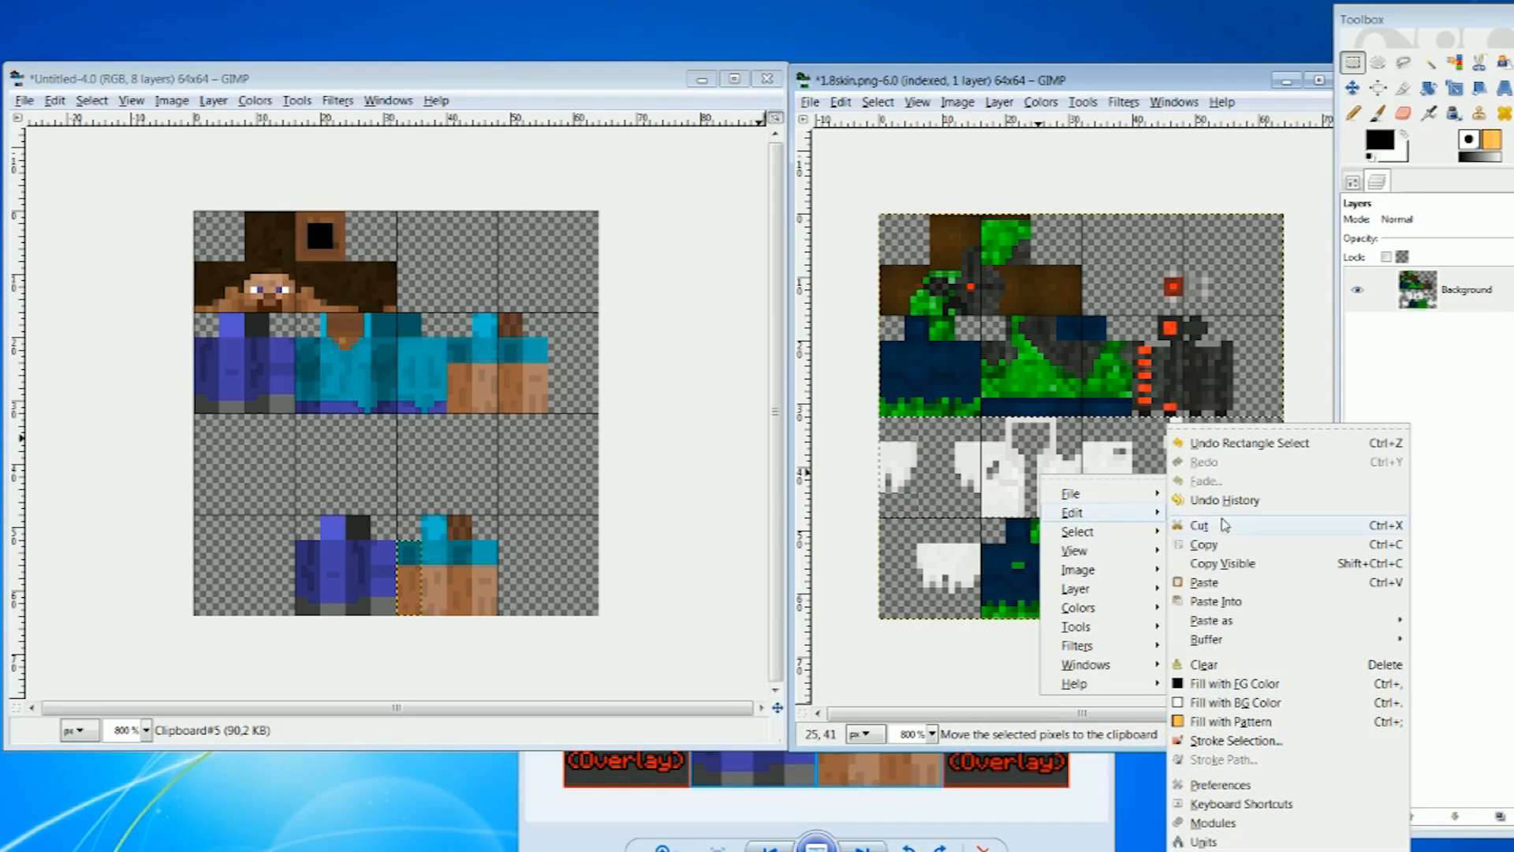
click(1222, 563)
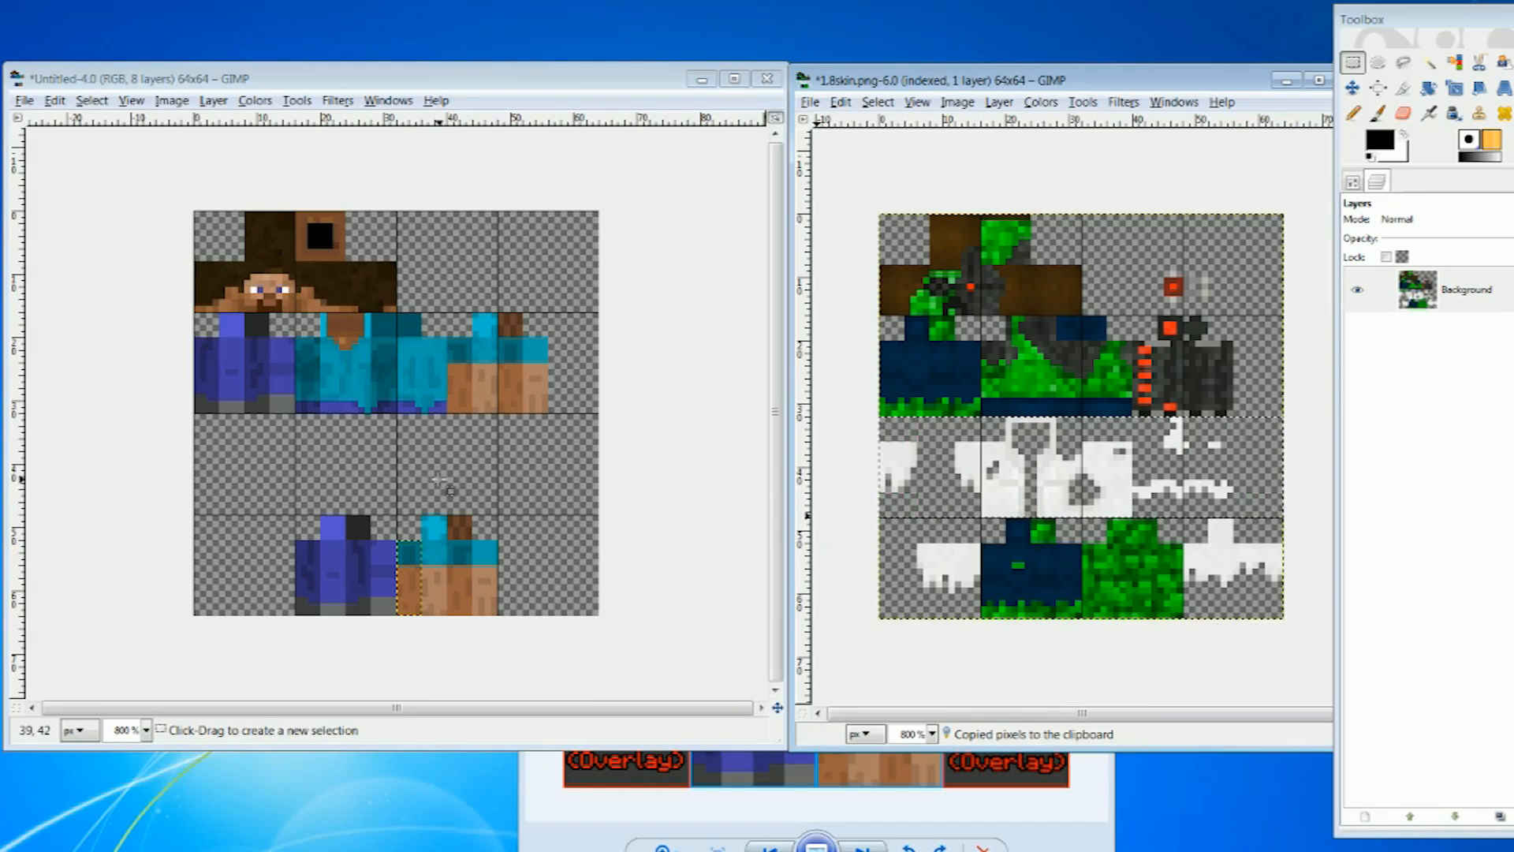
- Paste the copied overlay row into the Steve skin as a new layer and move it to the empty row at 0, 32
click(440, 485)
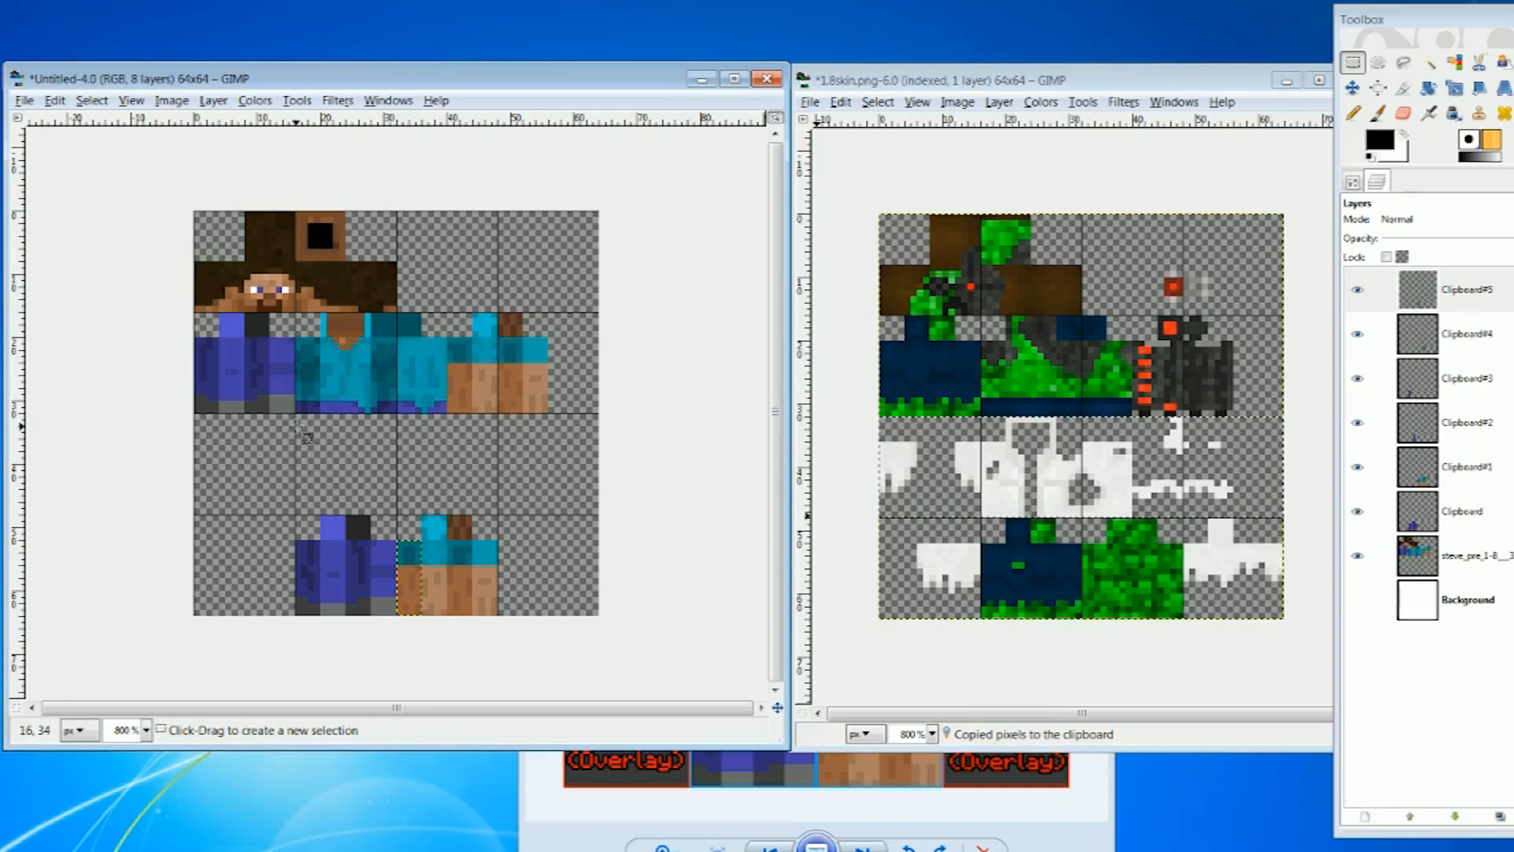
right_click(298, 448)
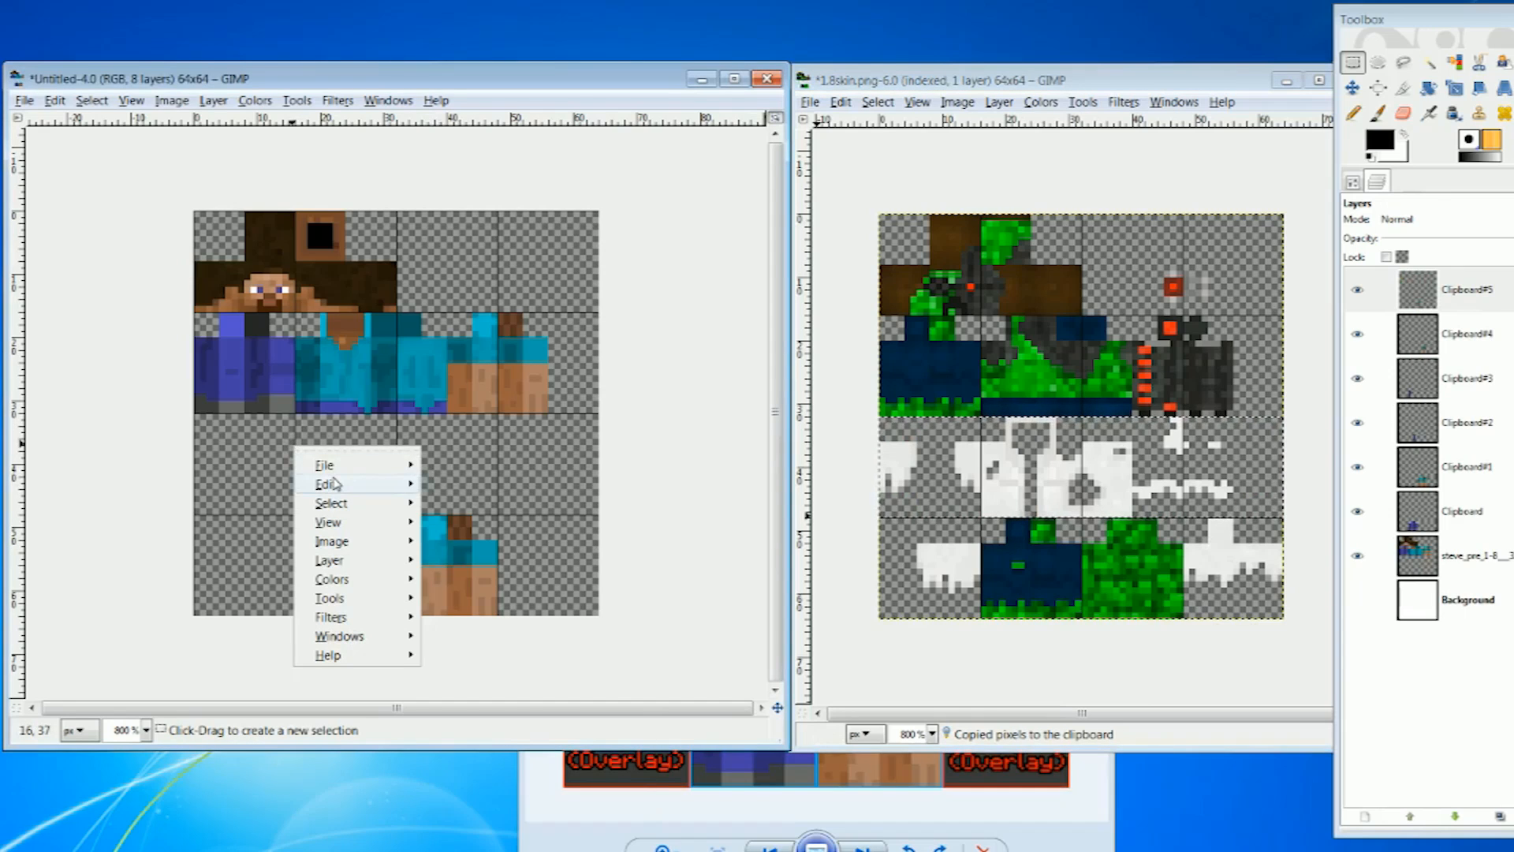
mouse_move(335, 483)
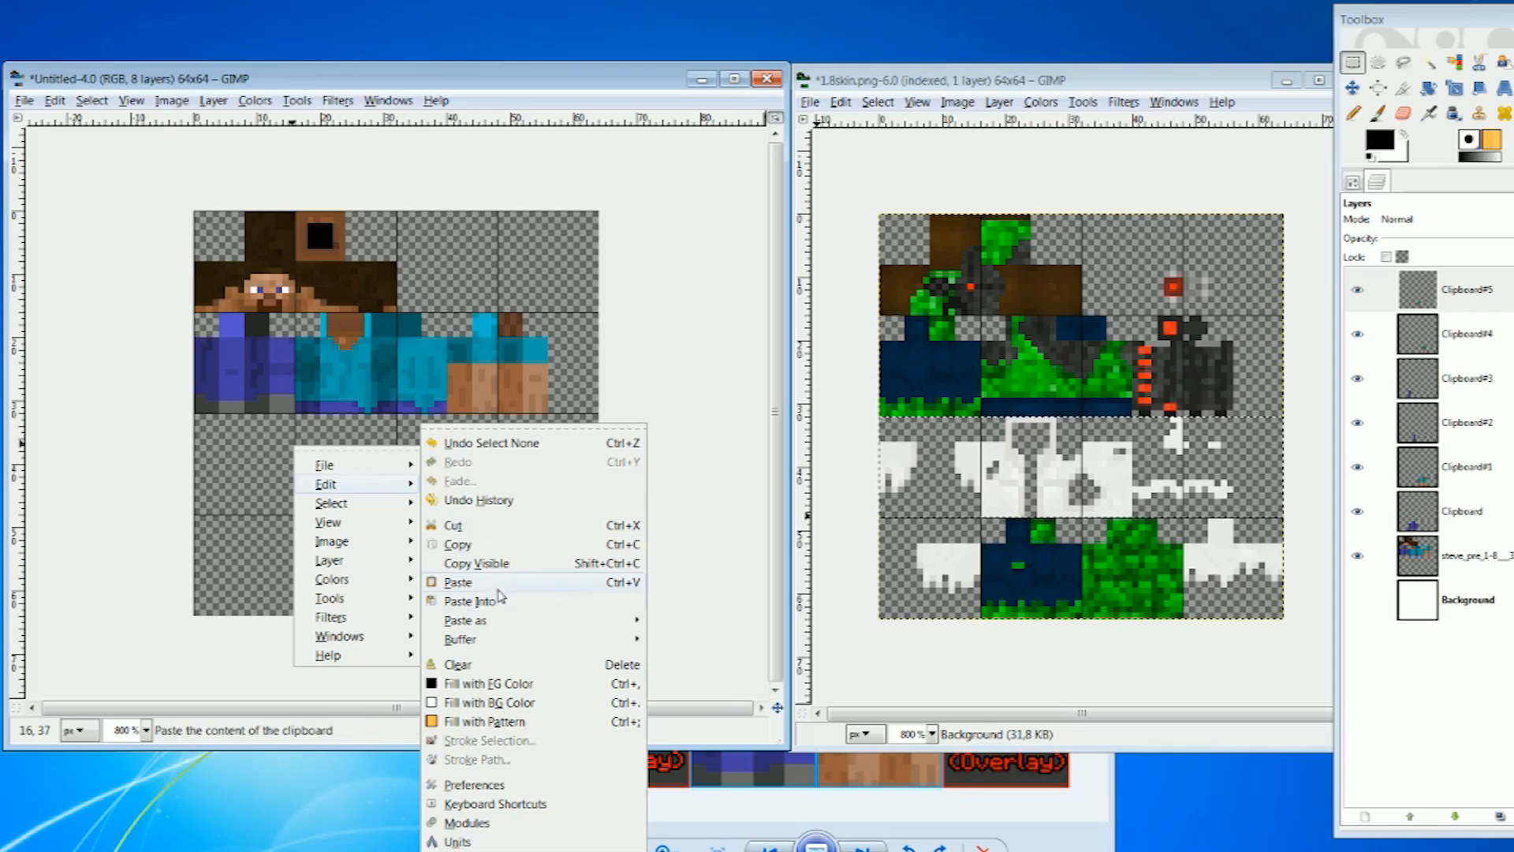
mouse_move(494, 623)
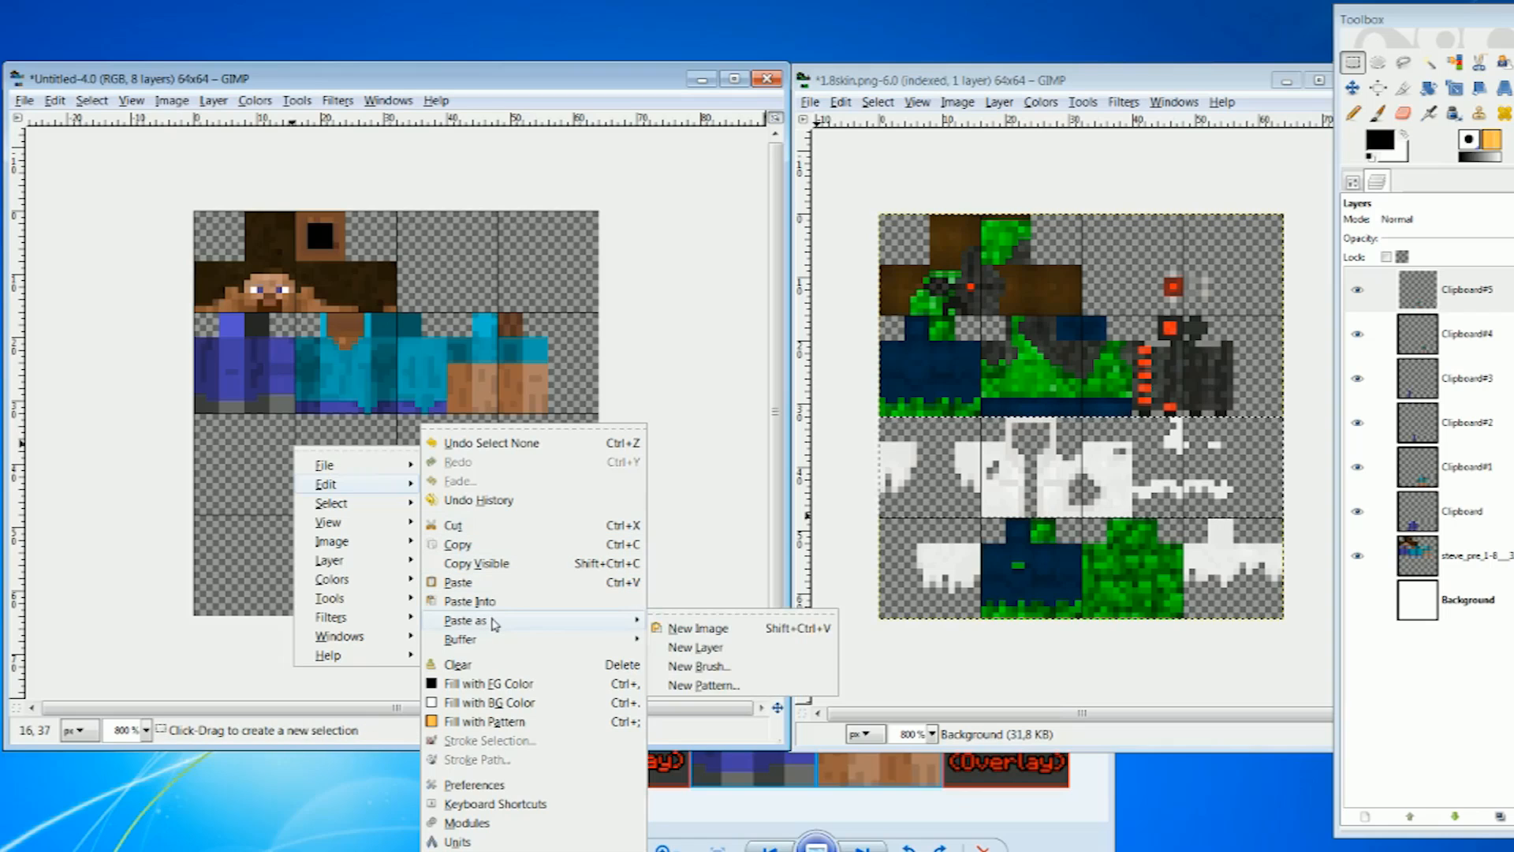
click(721, 647)
click(1353, 88)
drag(413, 278, 411, 478)
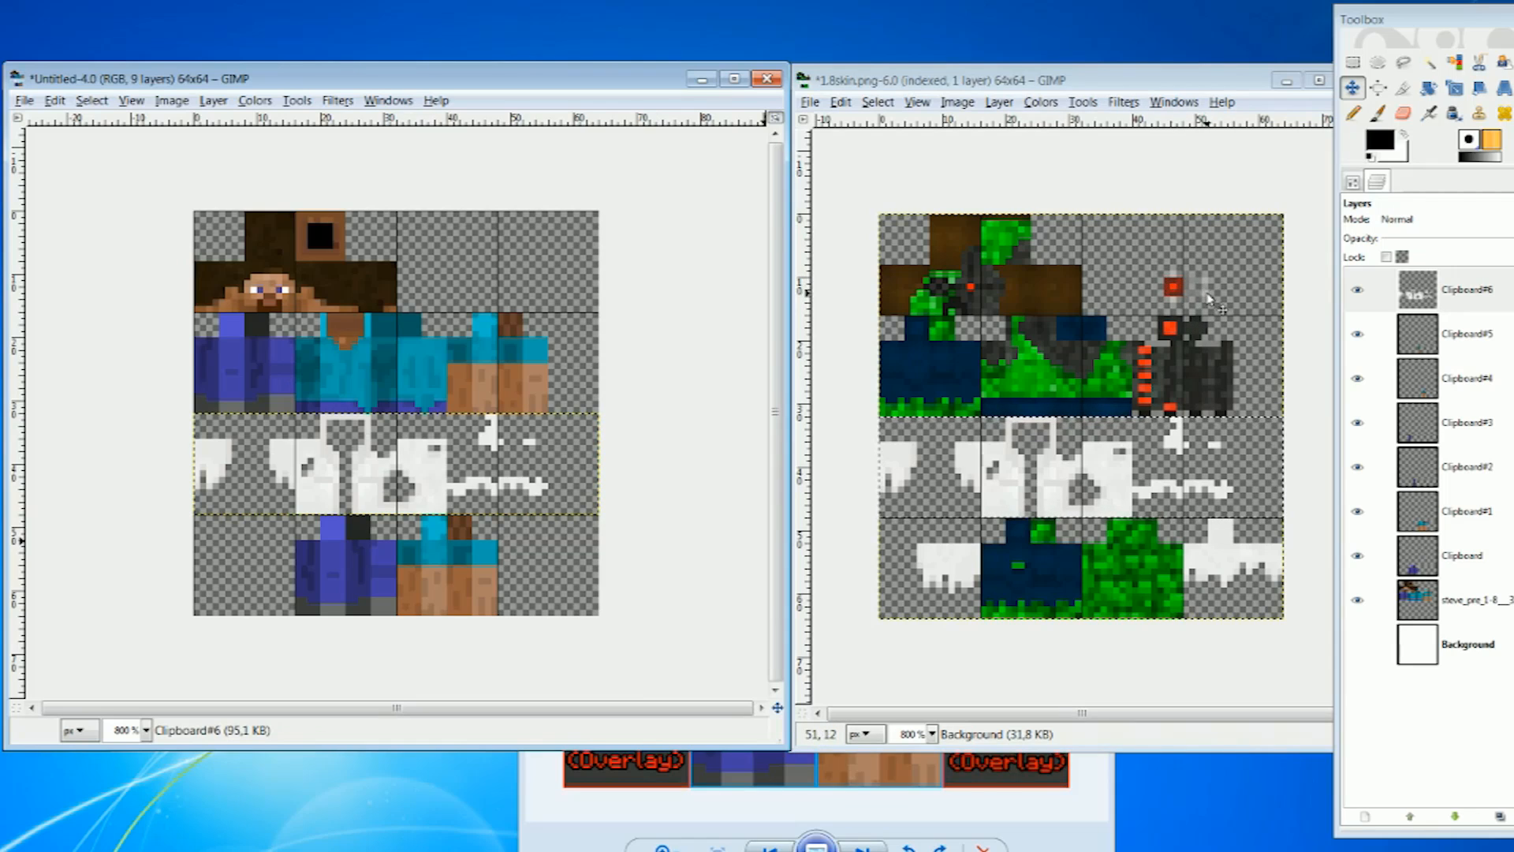
- Examine the head overlay pixels of 1.8skin.png up close and consult the 64x64 markers guide for the side order
drag(1138, 89, 777, 126)
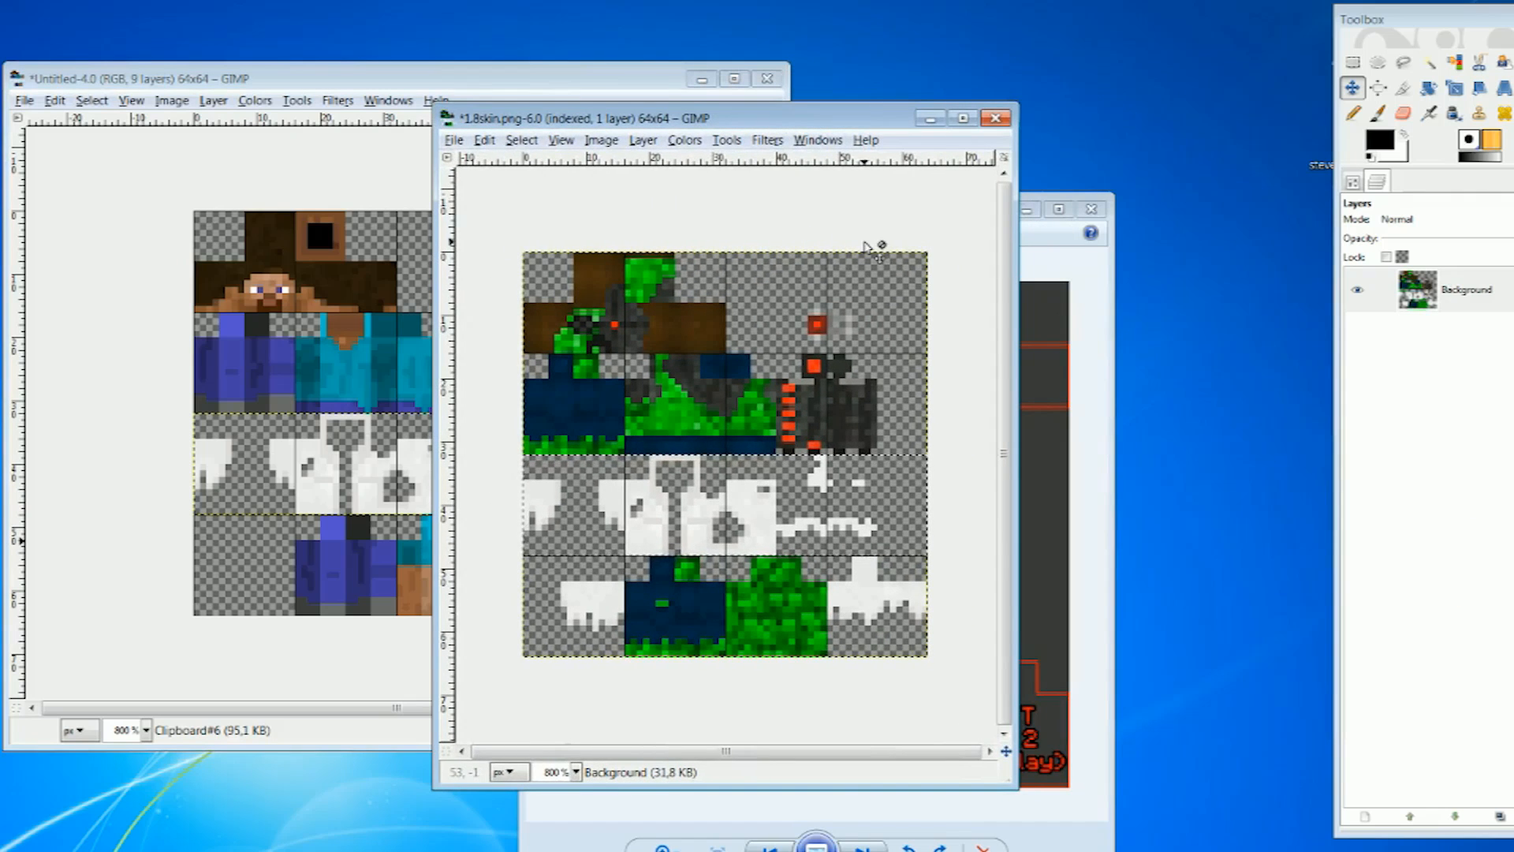
scroll(875, 244, up, 3)
scroll(844, 278, up, 3)
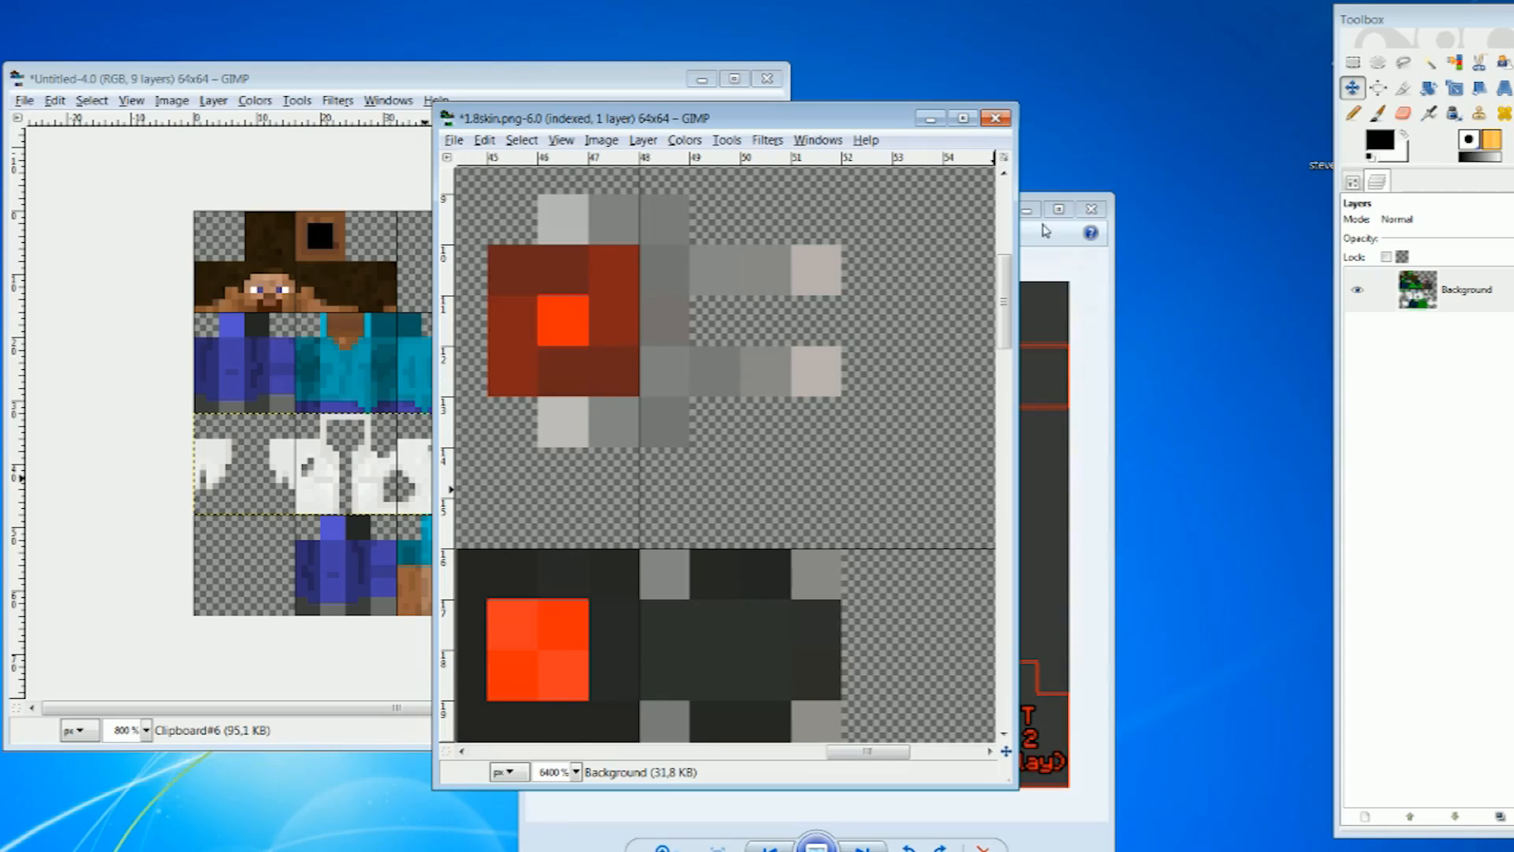
click(1083, 273)
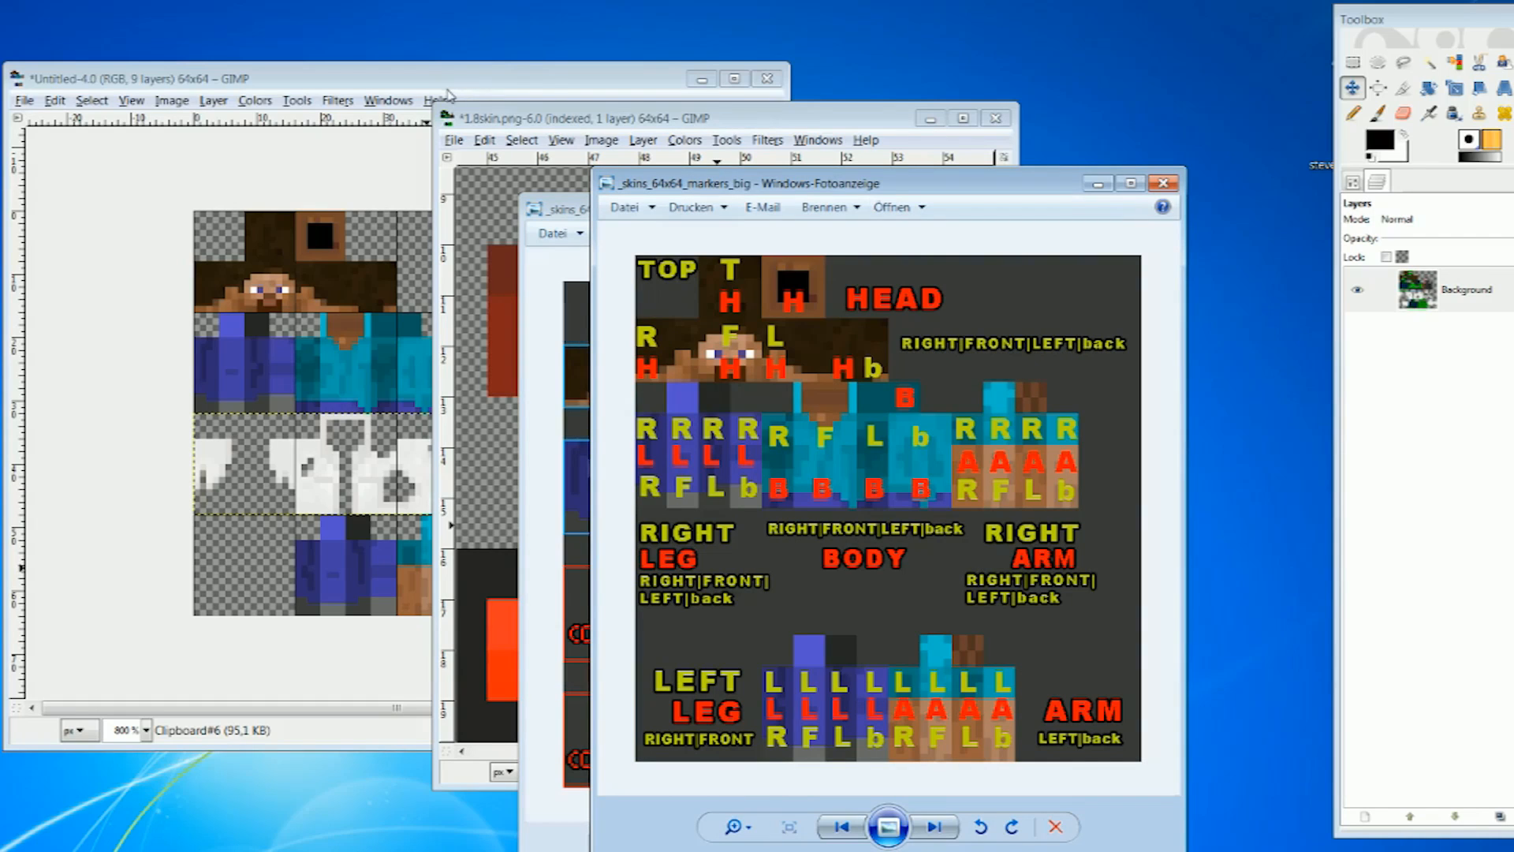
click(878, 126)
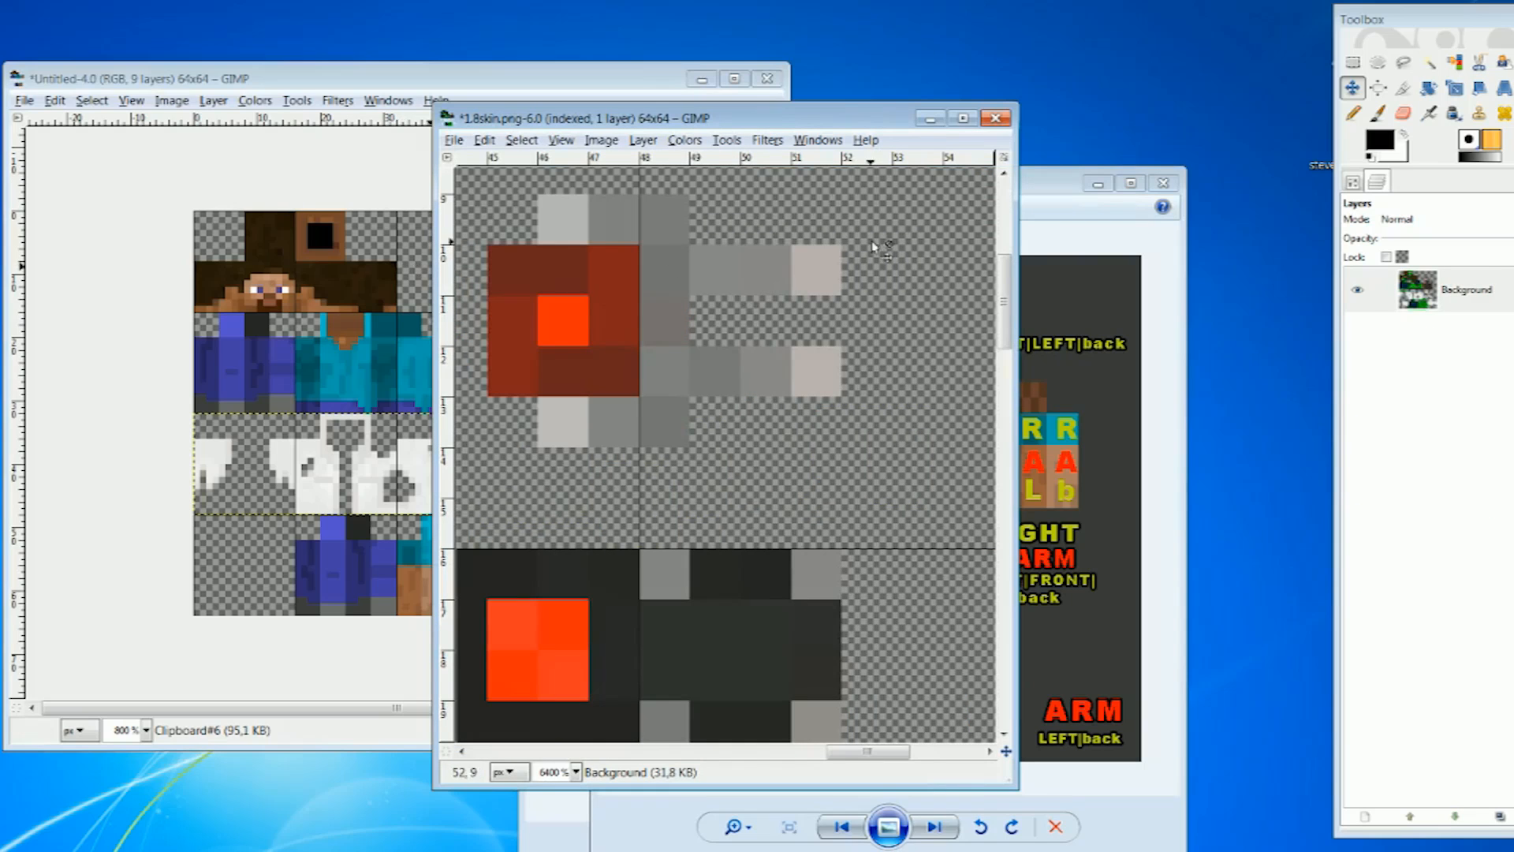
scroll(887, 369, down, 3)
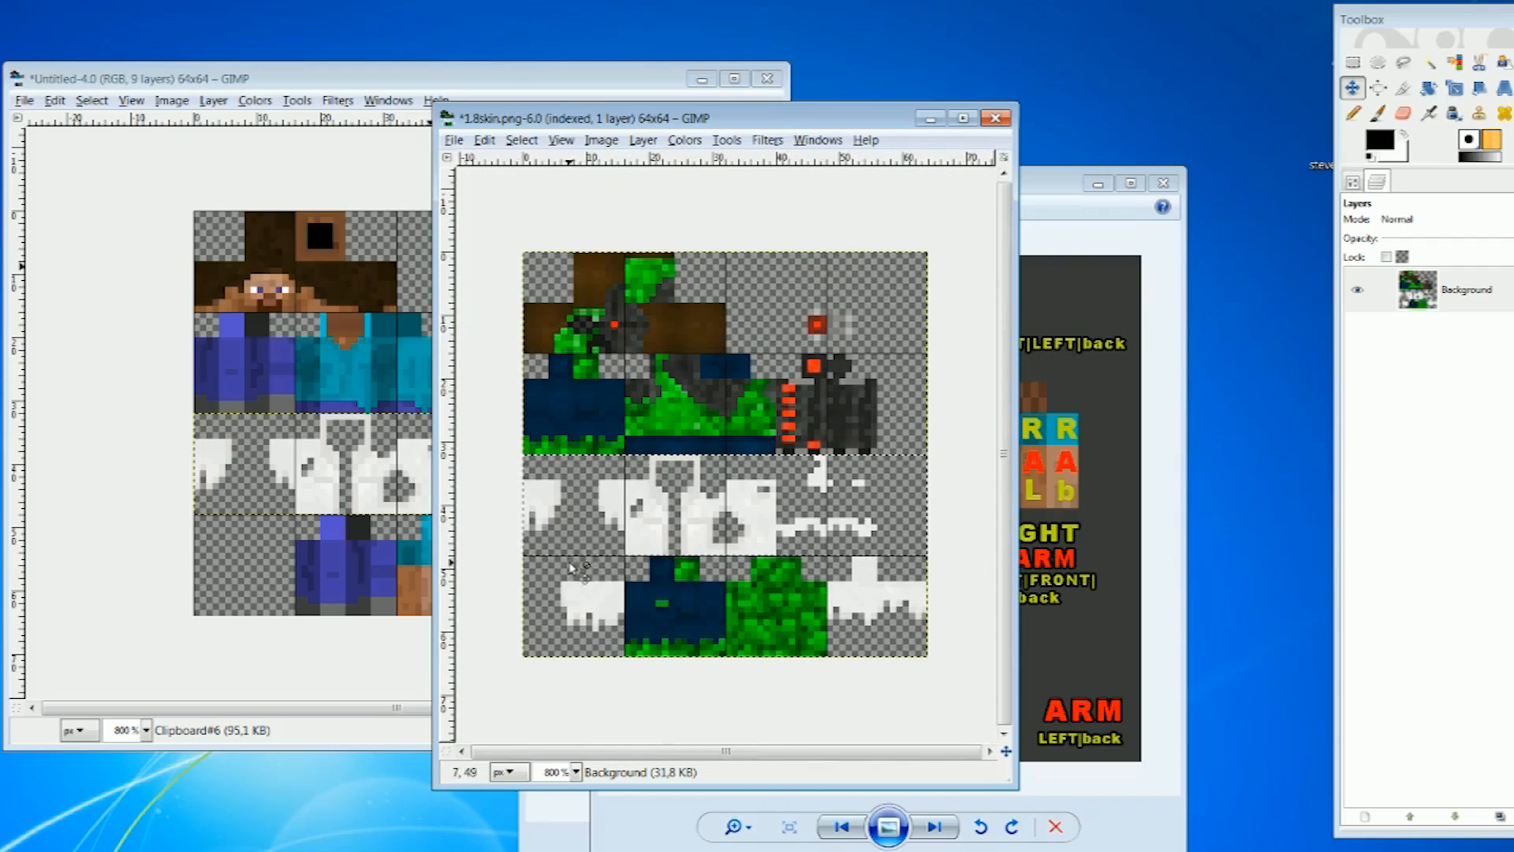
- Select the 16 × 16 px left leg overlay at 0, 48 in 1.8skin.png and copy its visible pixels
click(1353, 61)
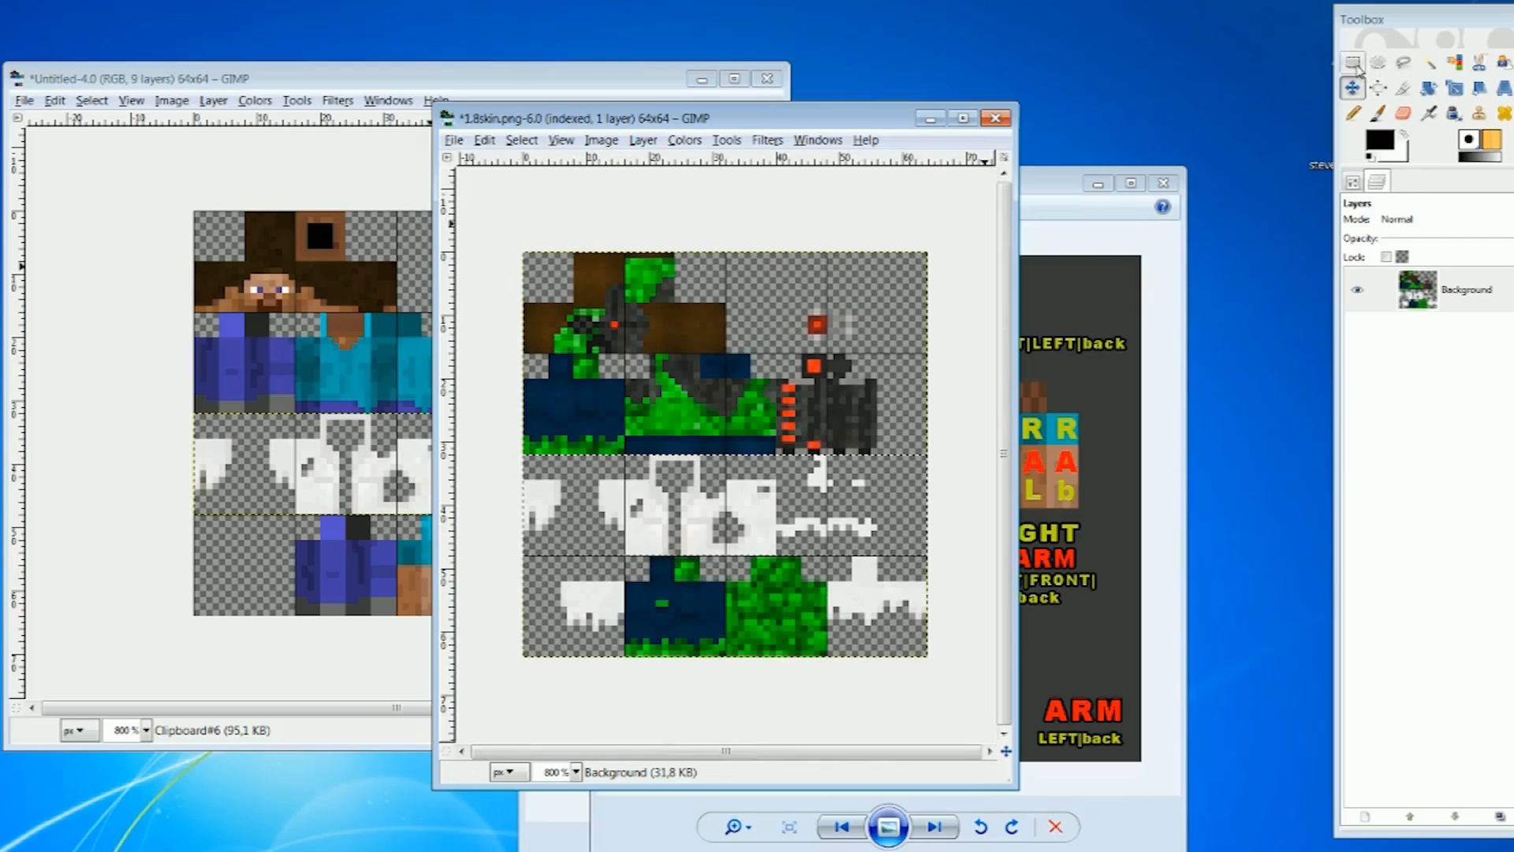
click(573, 597)
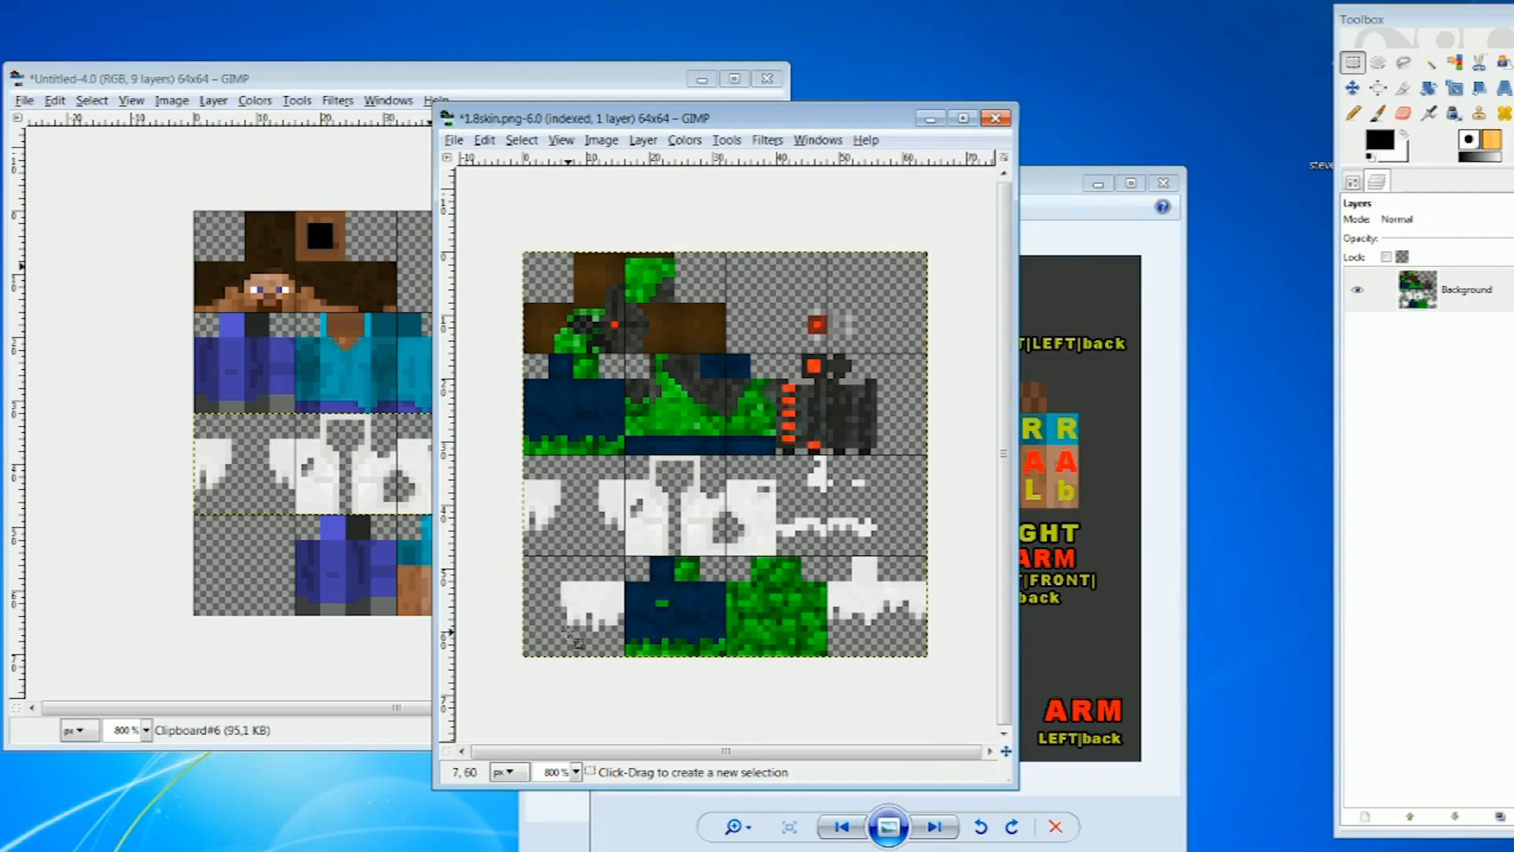
drag(530, 558, 625, 659)
right_click(577, 616)
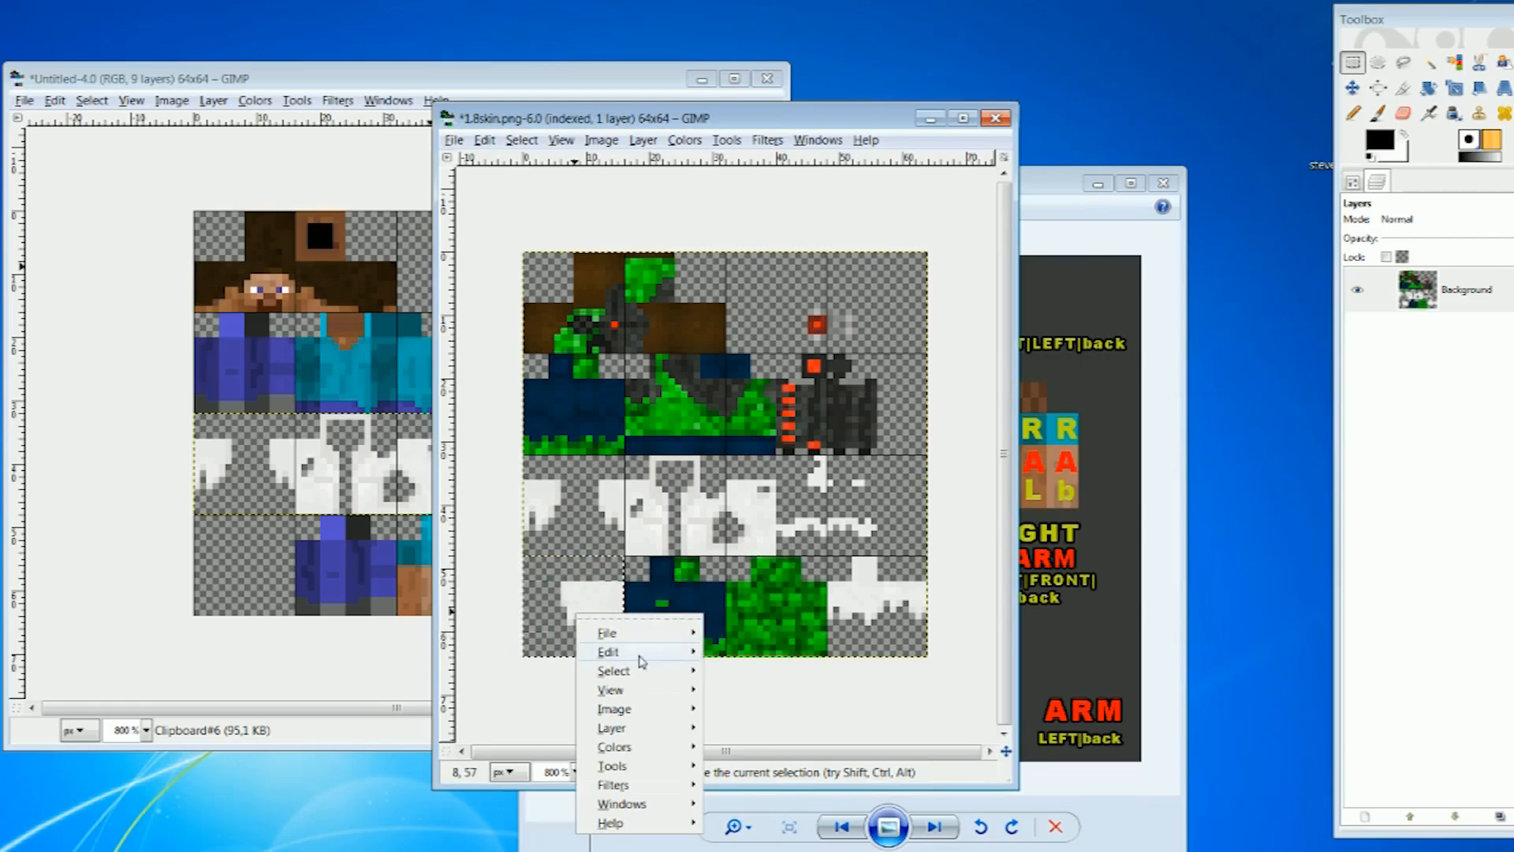
mouse_move(629, 657)
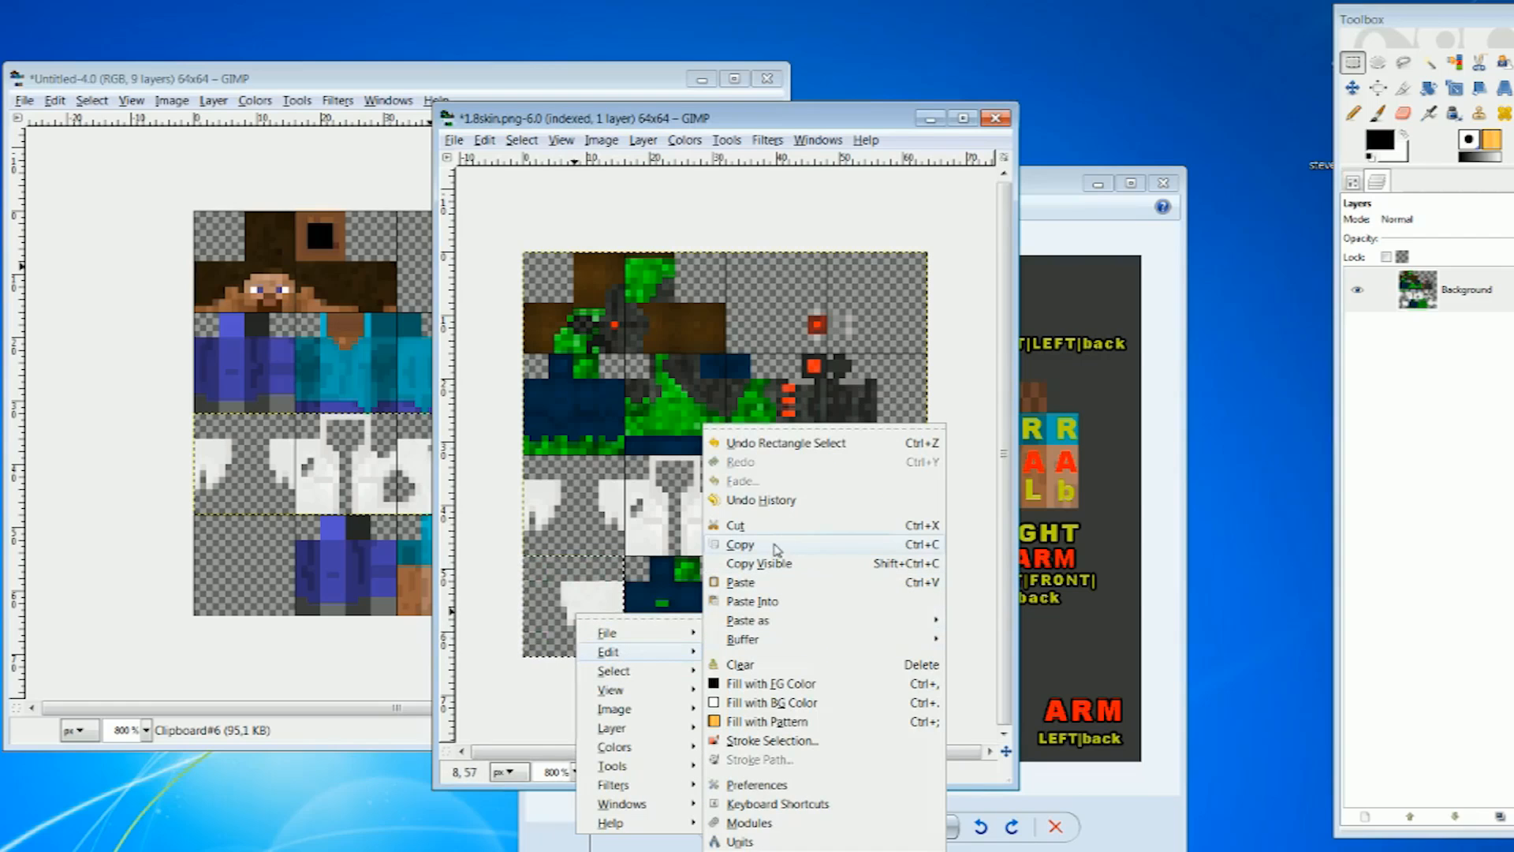
click(758, 563)
- Paste the left leg overlay into the Steve skin as a new layer and move it to 0, 48
click(283, 573)
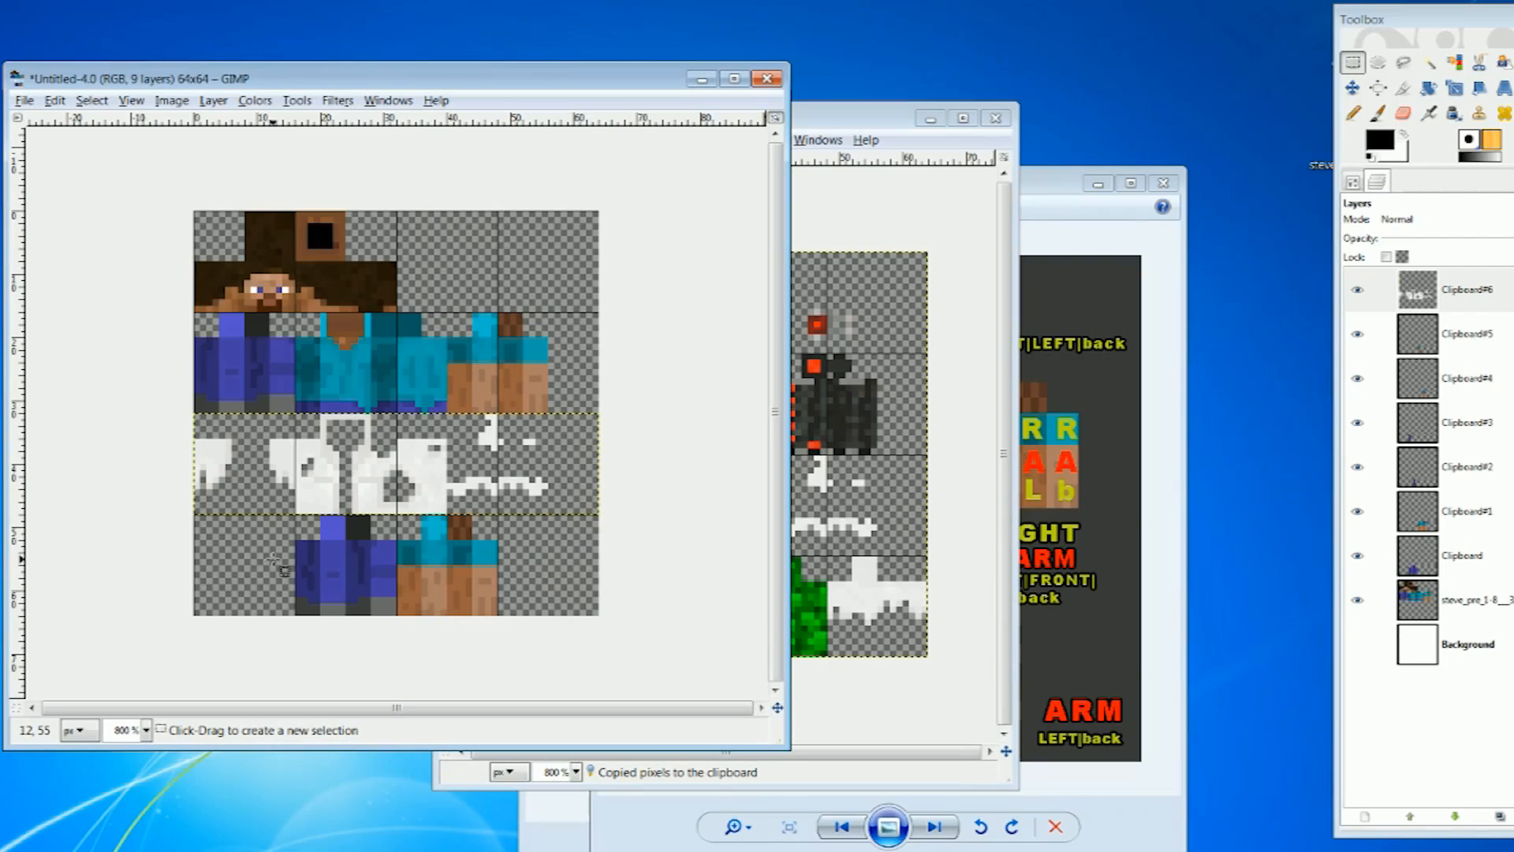
right_click(276, 564)
mouse_move(339, 599)
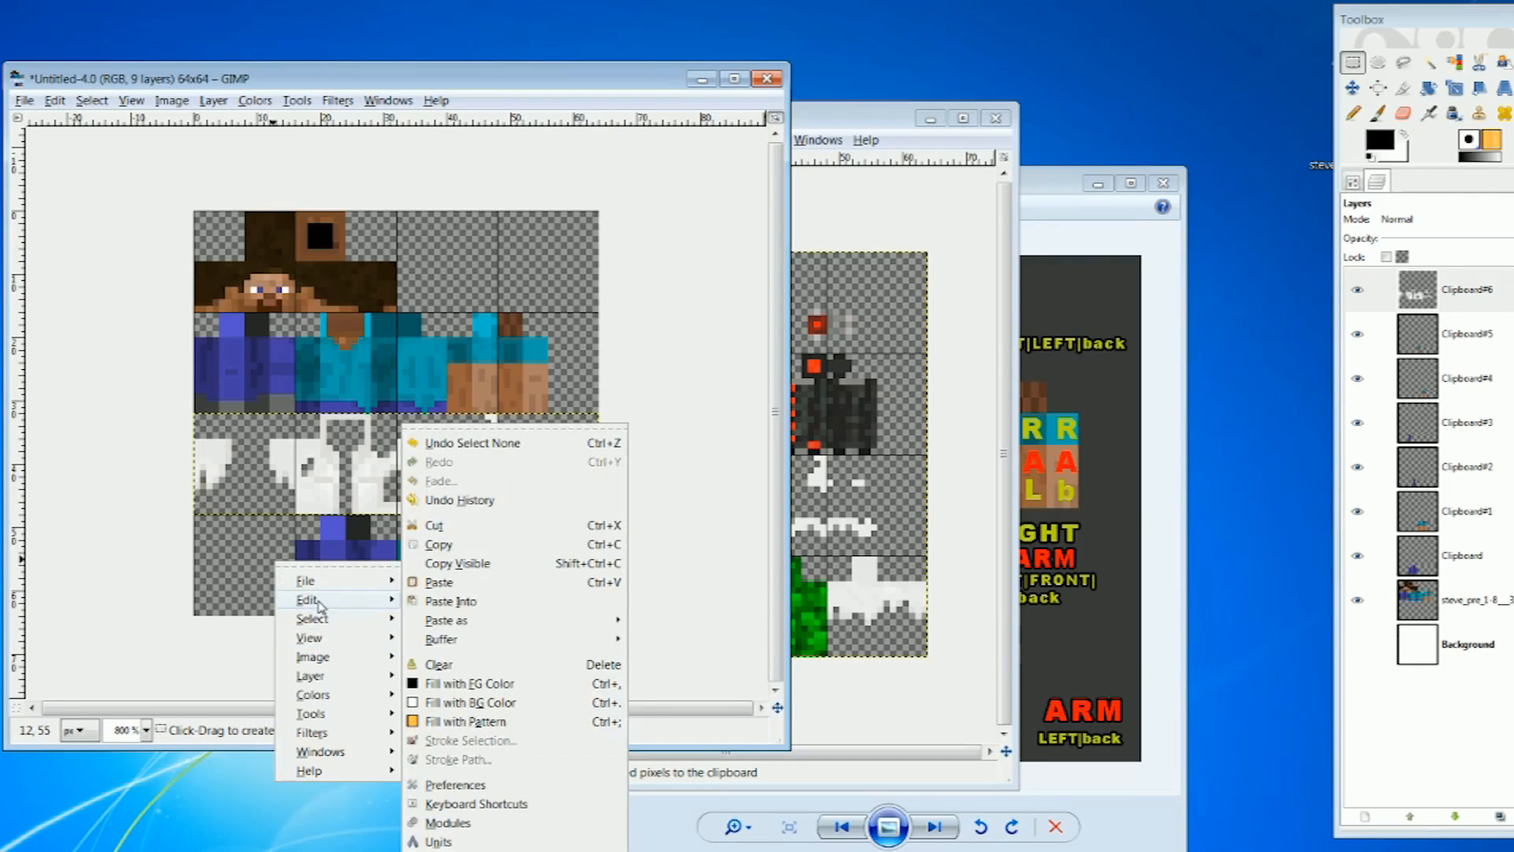
mouse_move(509, 621)
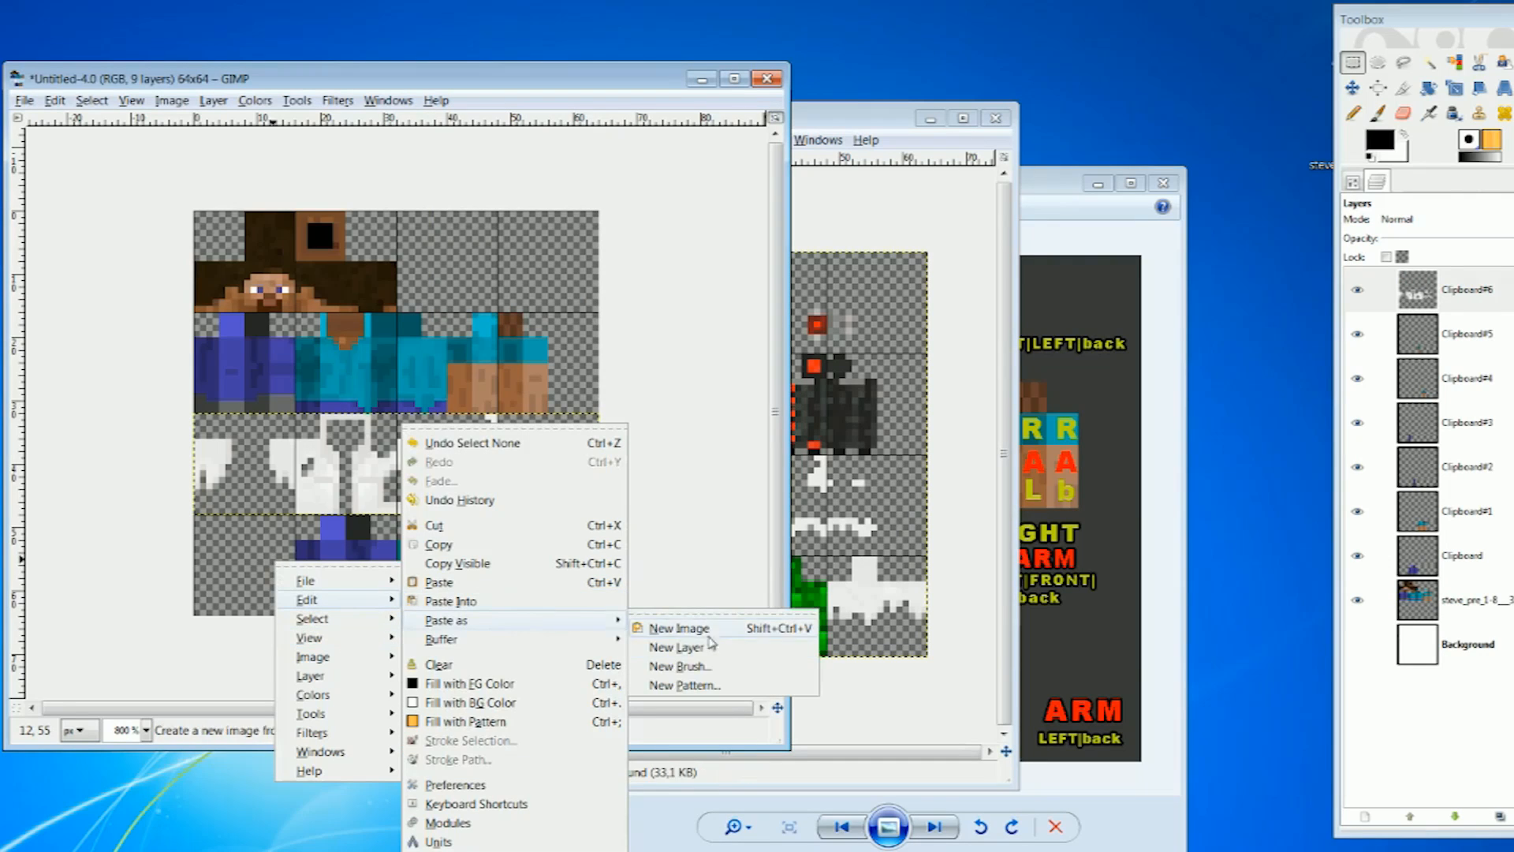
click(704, 653)
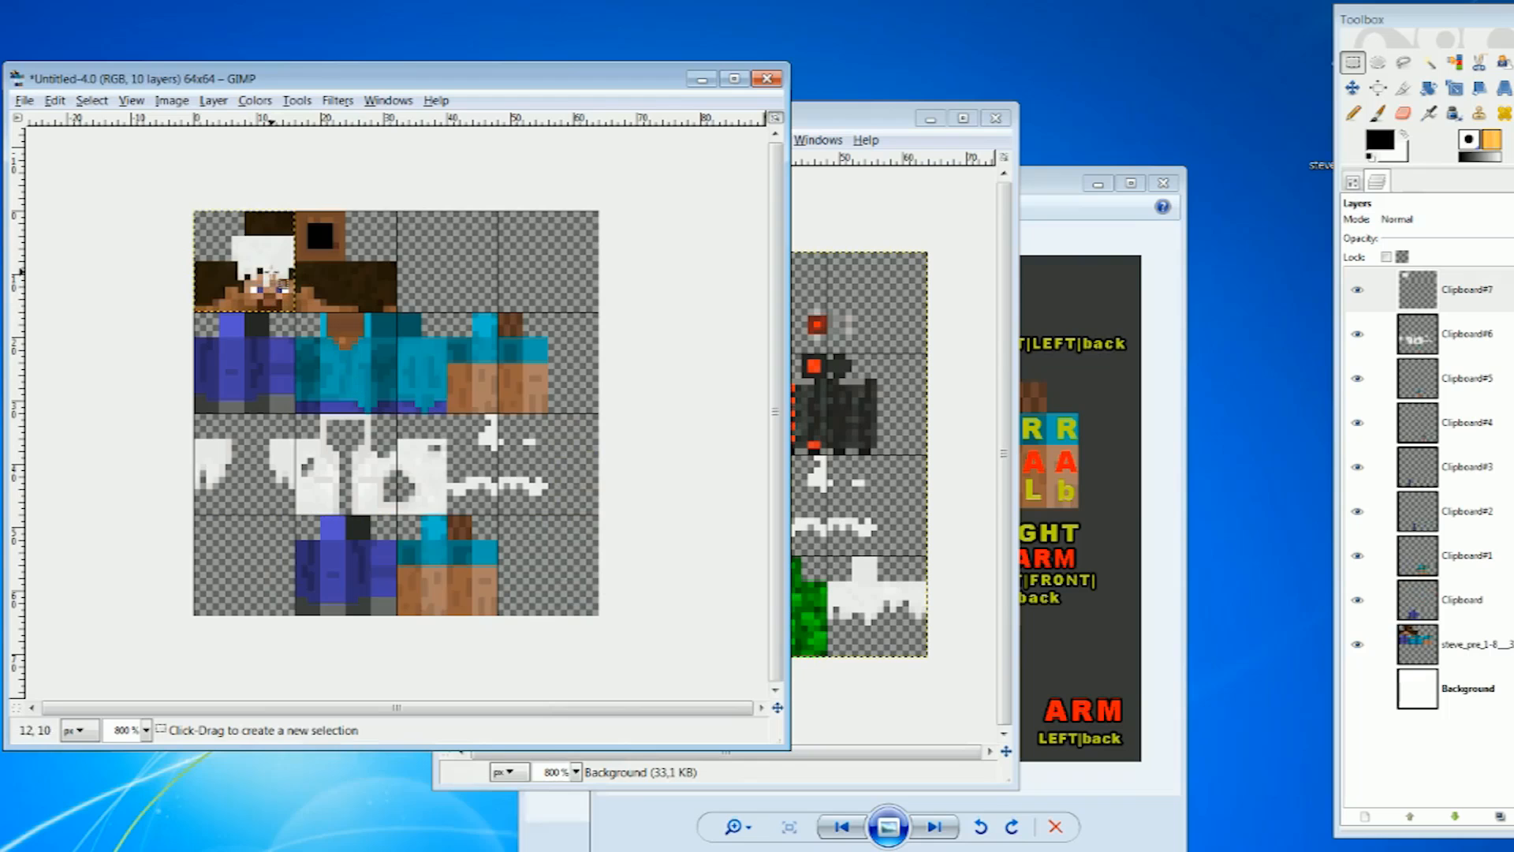
click(1352, 89)
drag(263, 272, 263, 574)
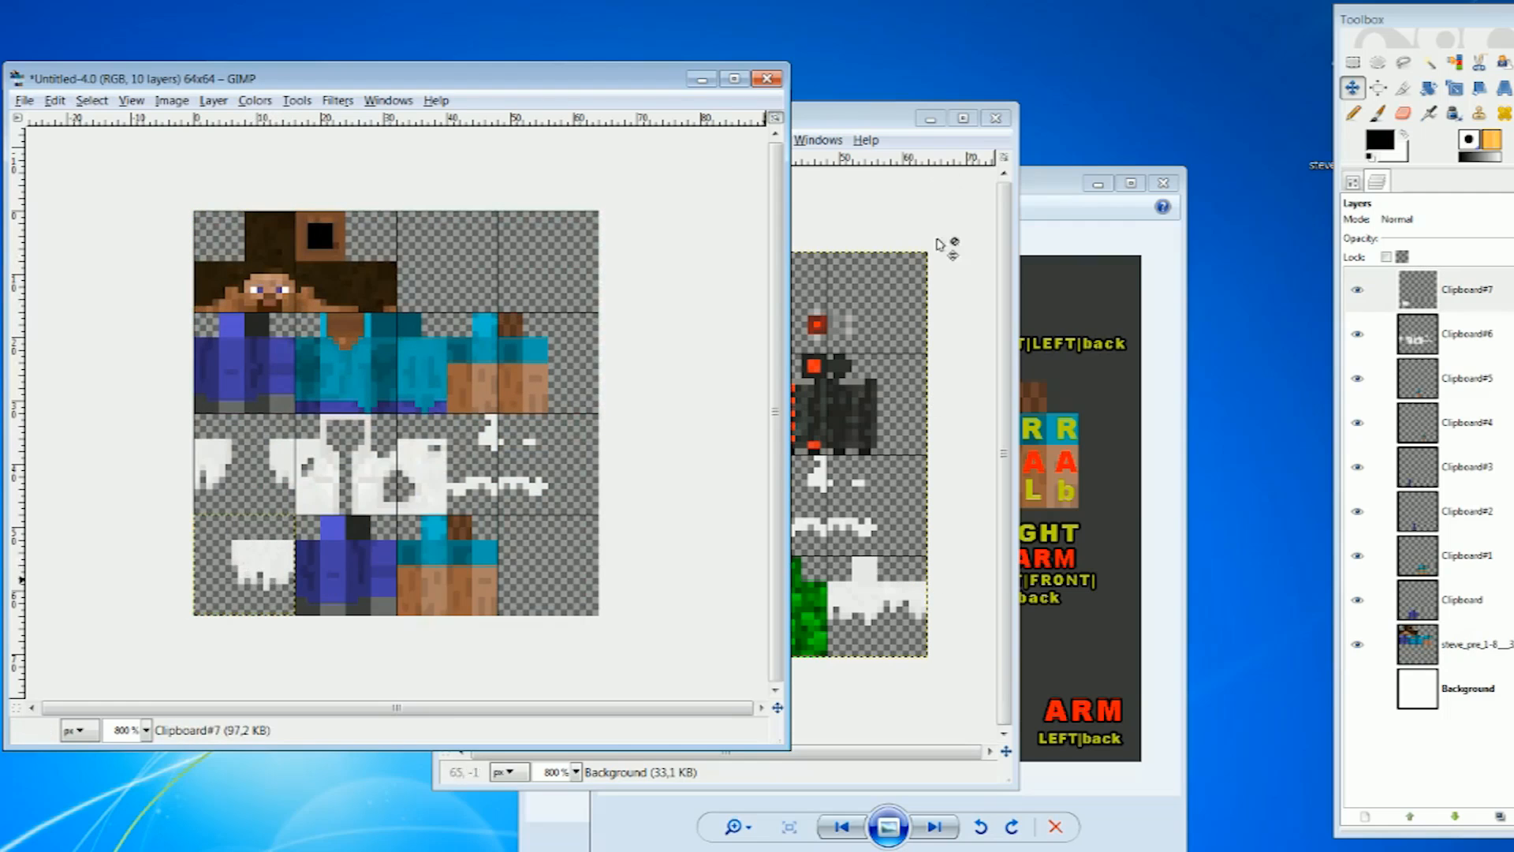
- Maximize the Labsteve.xcf image and inspect the head, body and limb overlays up close
click(869, 123)
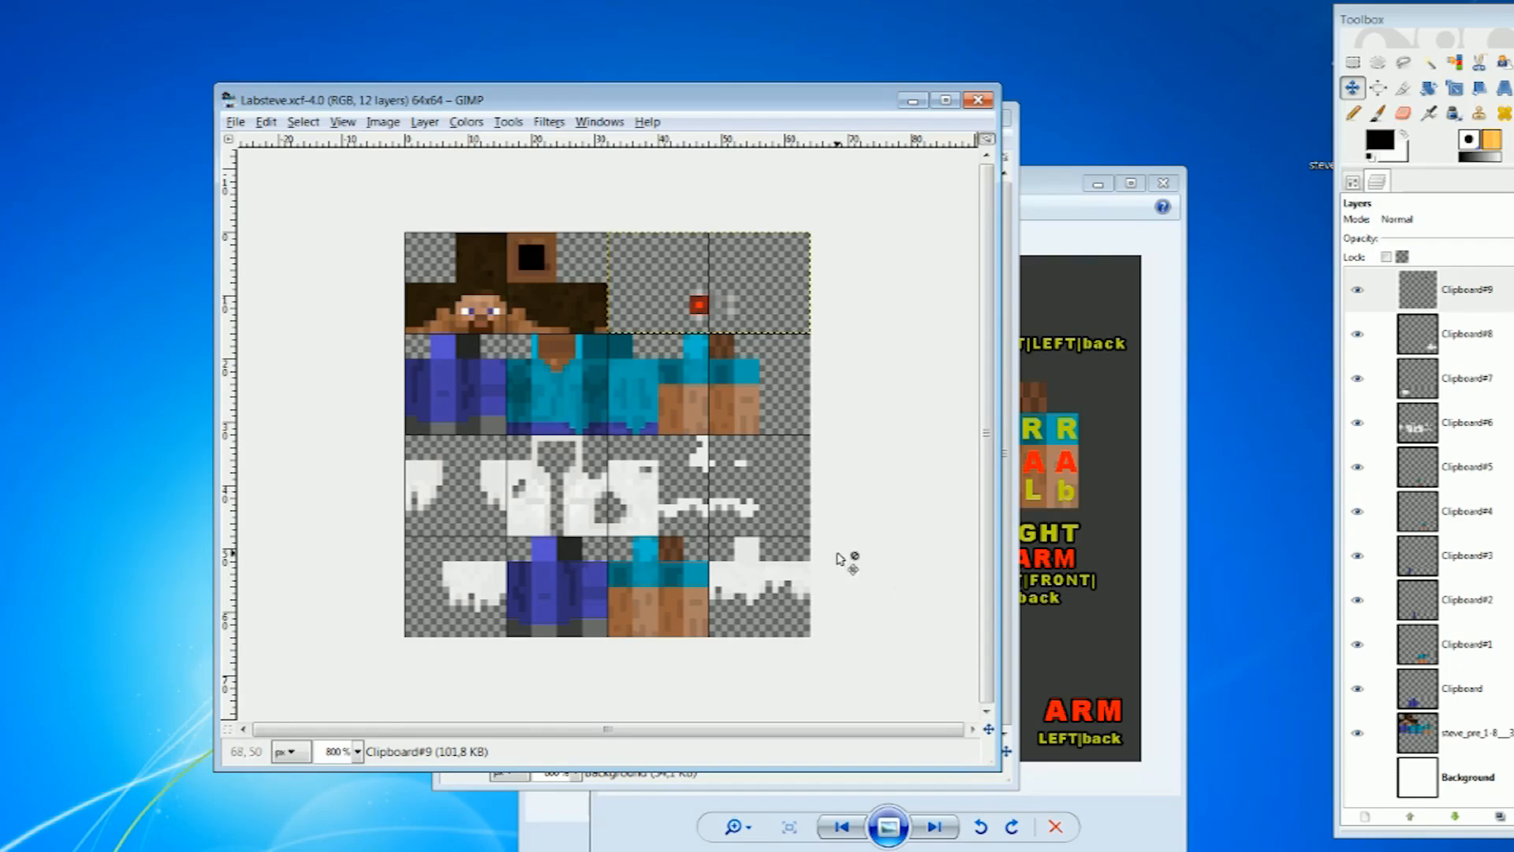
double_click(824, 100)
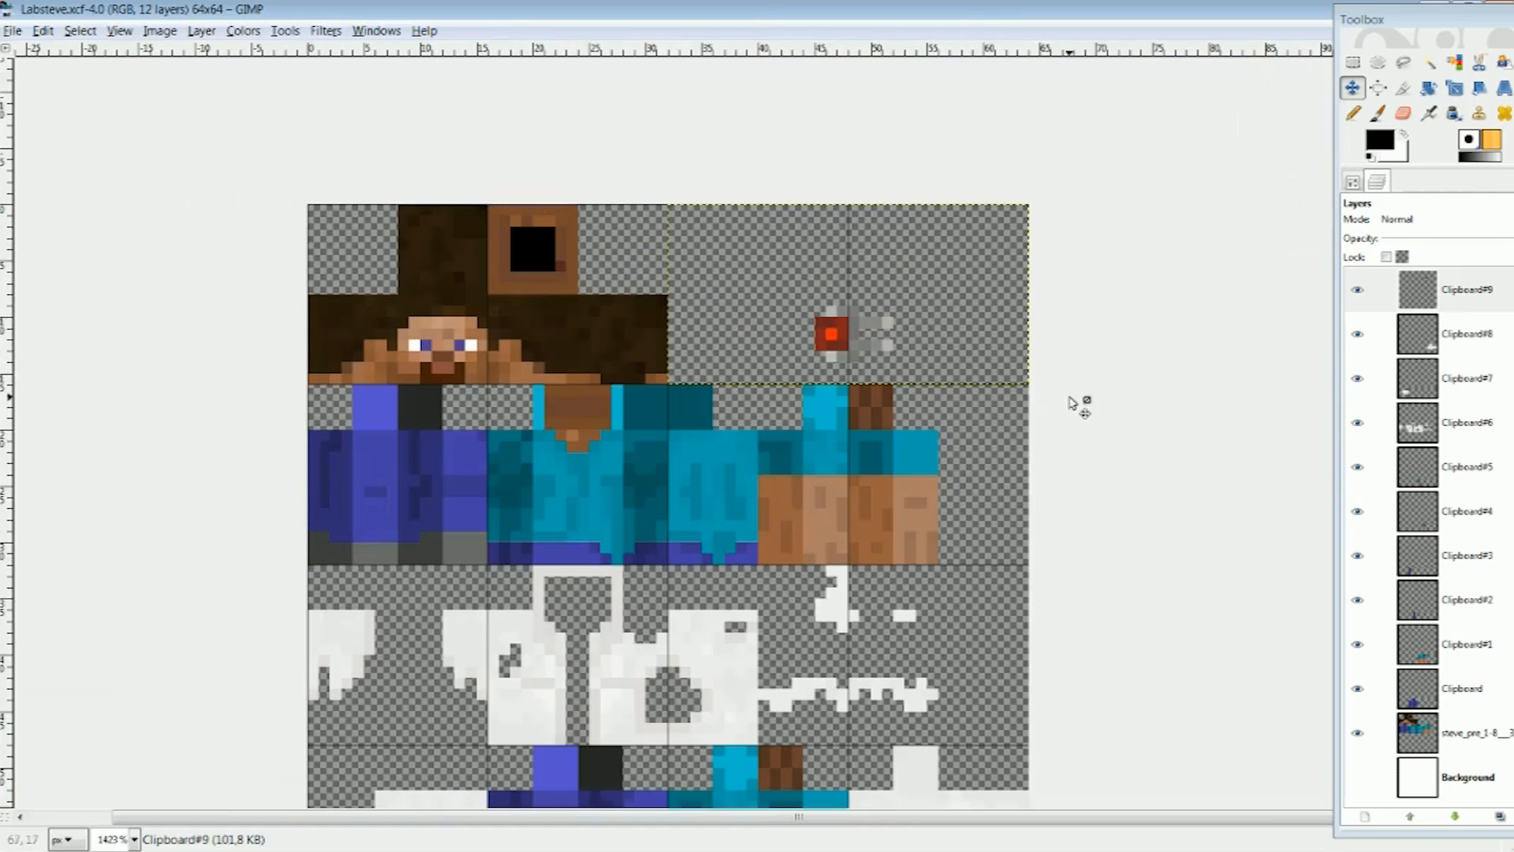
scroll(1214, 497, up, 2)
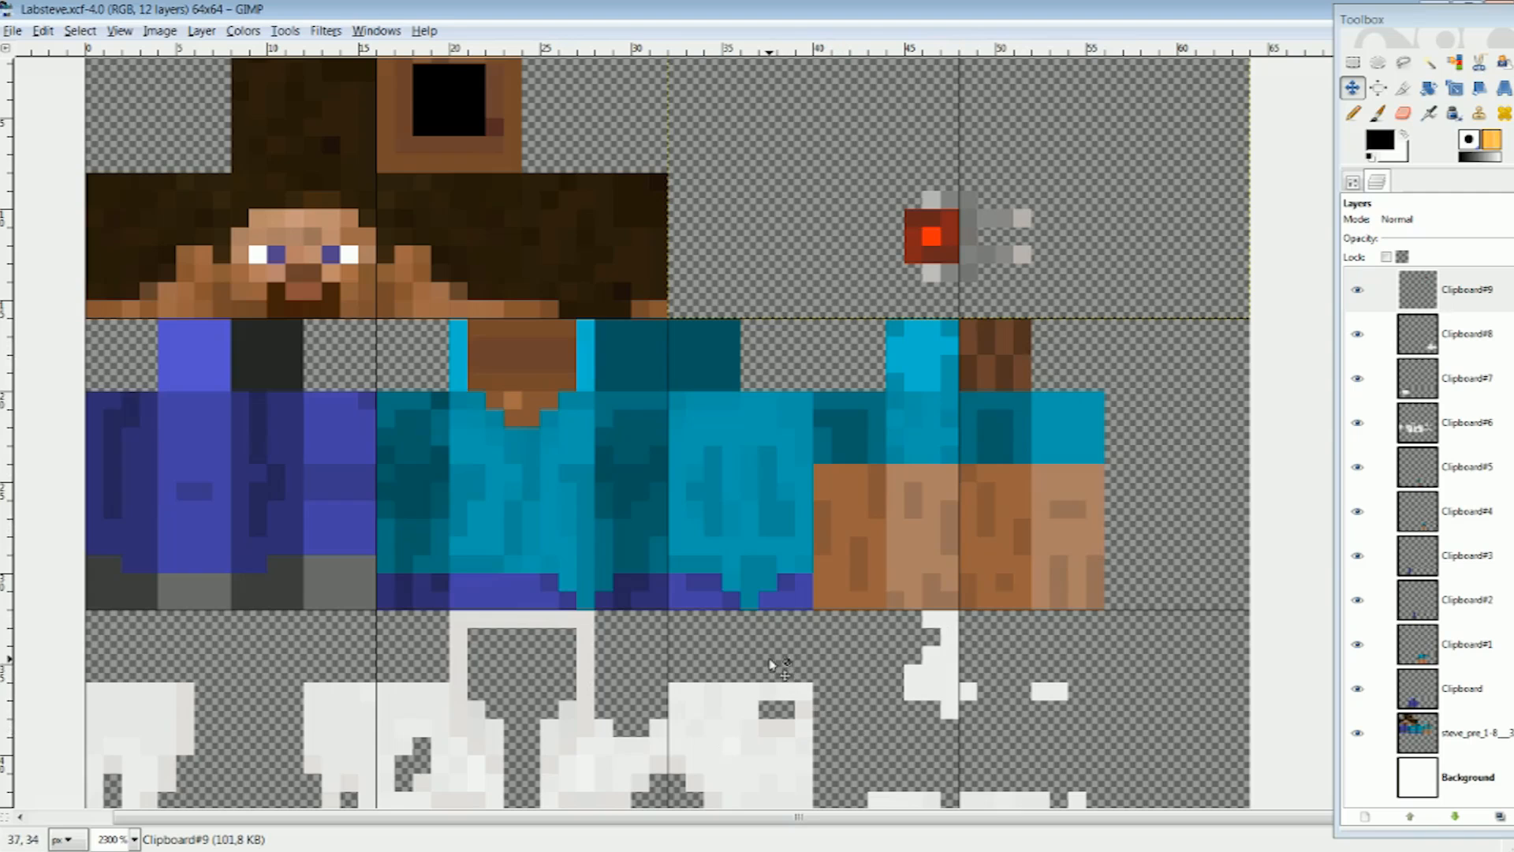
scroll(713, 557, down, 5)
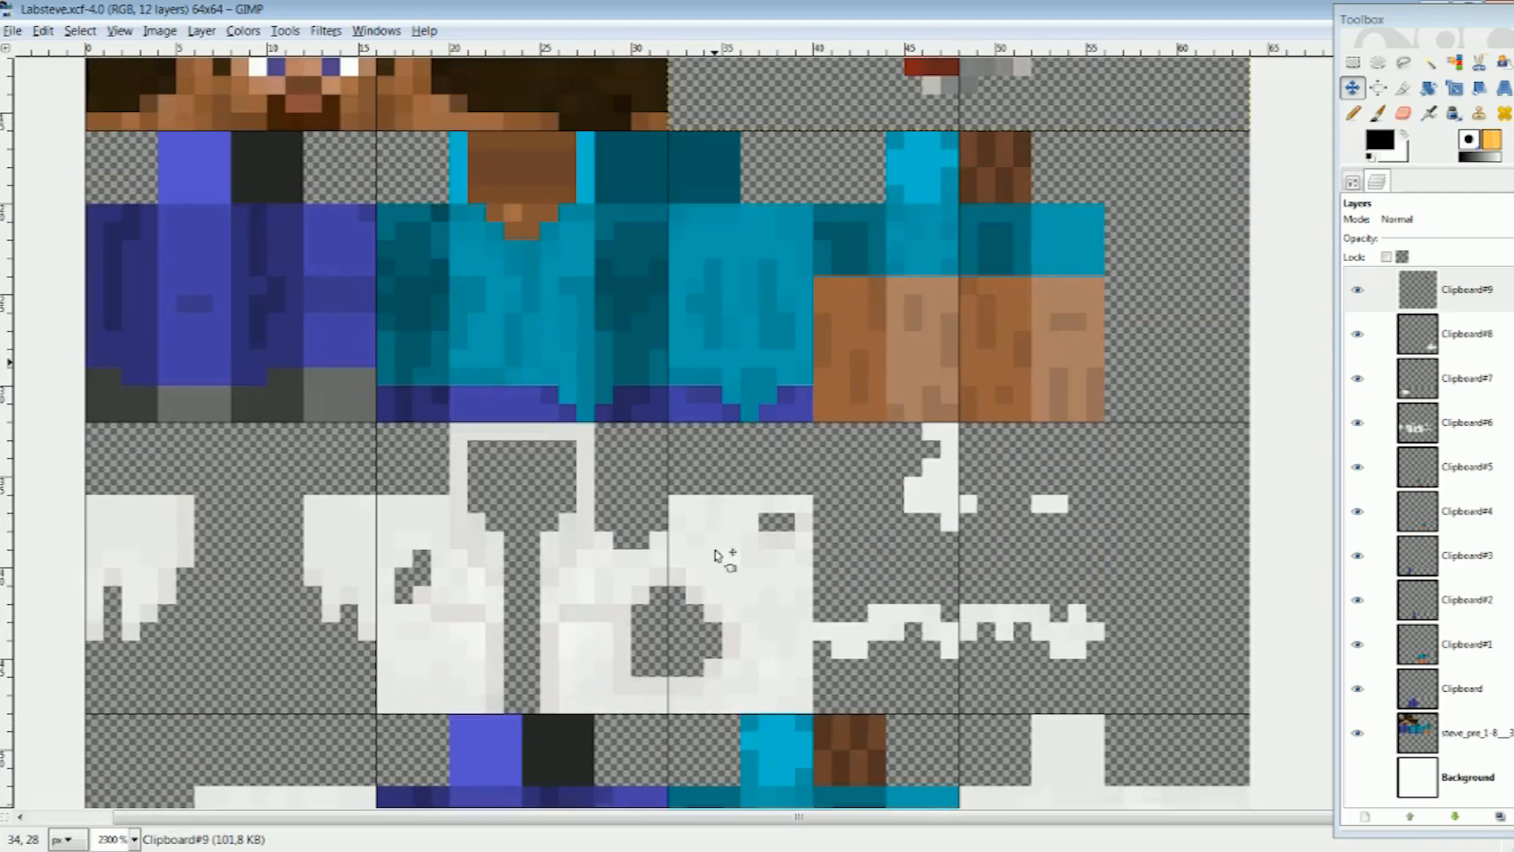
scroll(718, 554, up, 5)
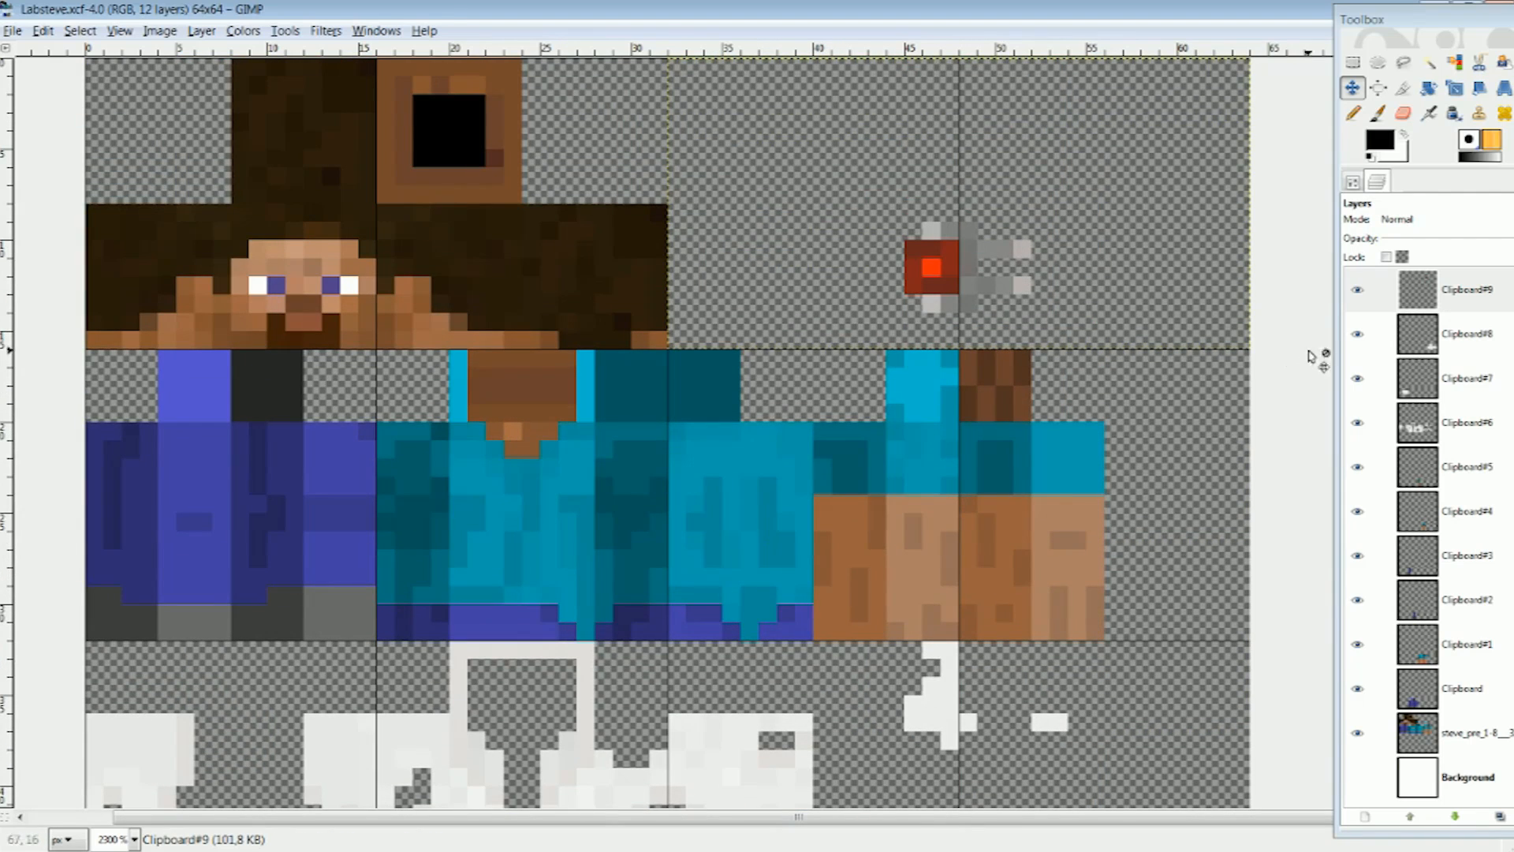
- Save the skin as the PNG image Labsteve.png in the Pictures folder, merging visible layers and keeping the default PNG options
scroll(1143, 356, down, 3)
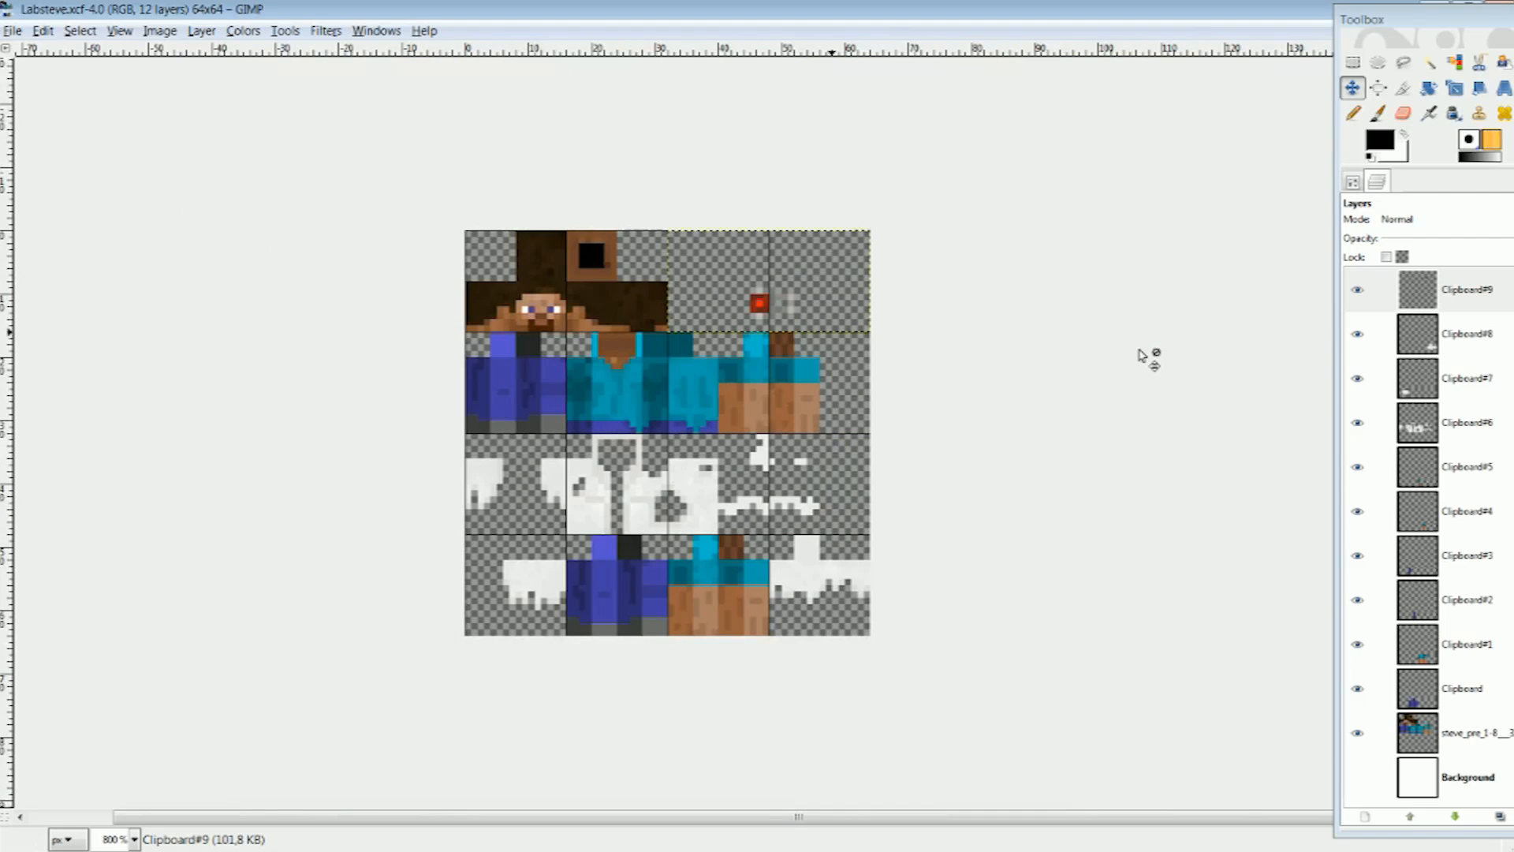
click(9, 31)
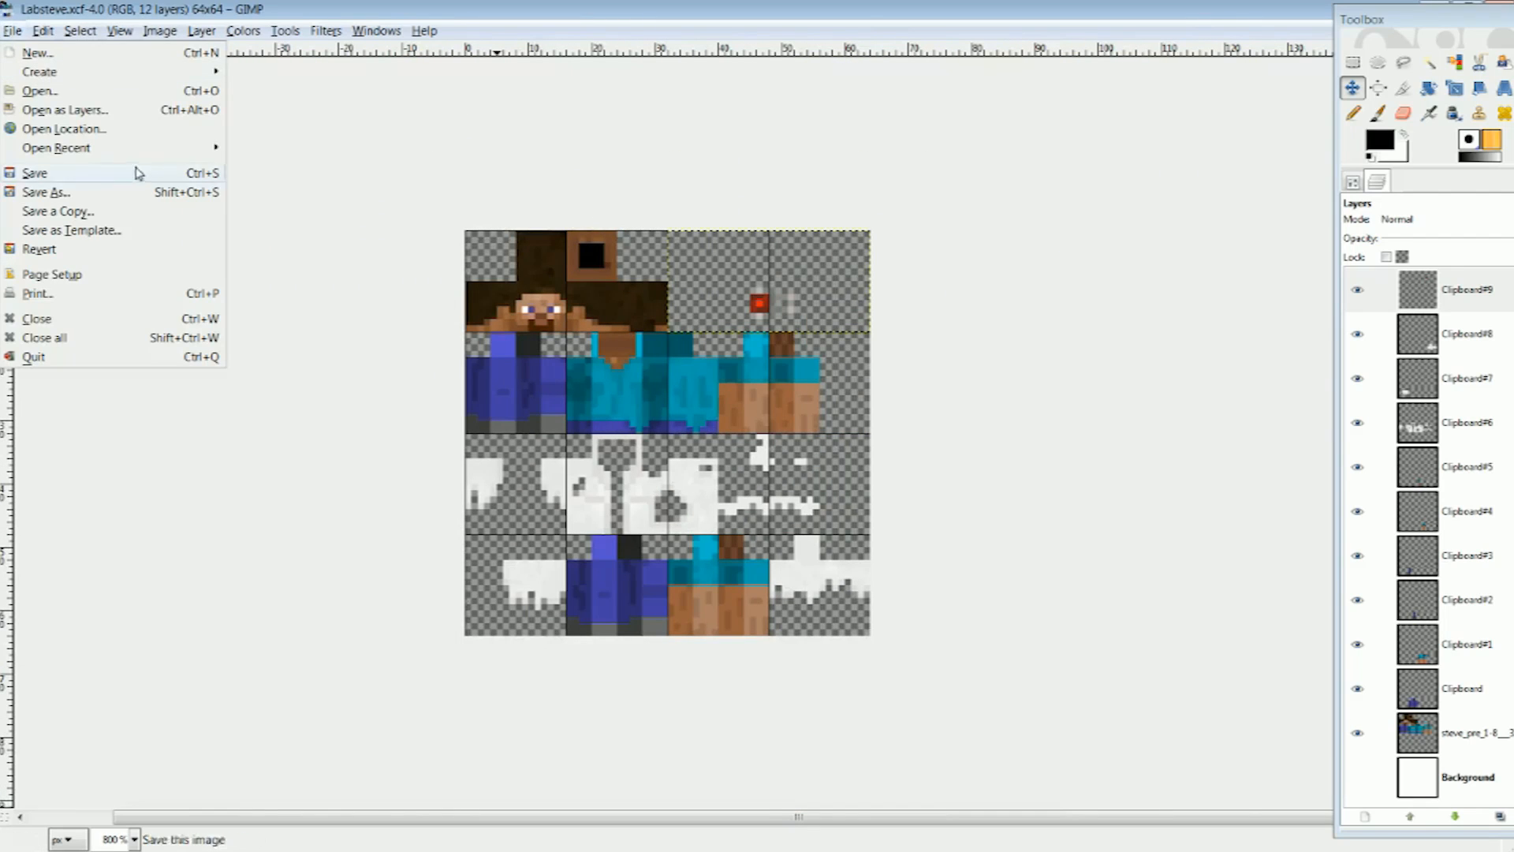
click(76, 194)
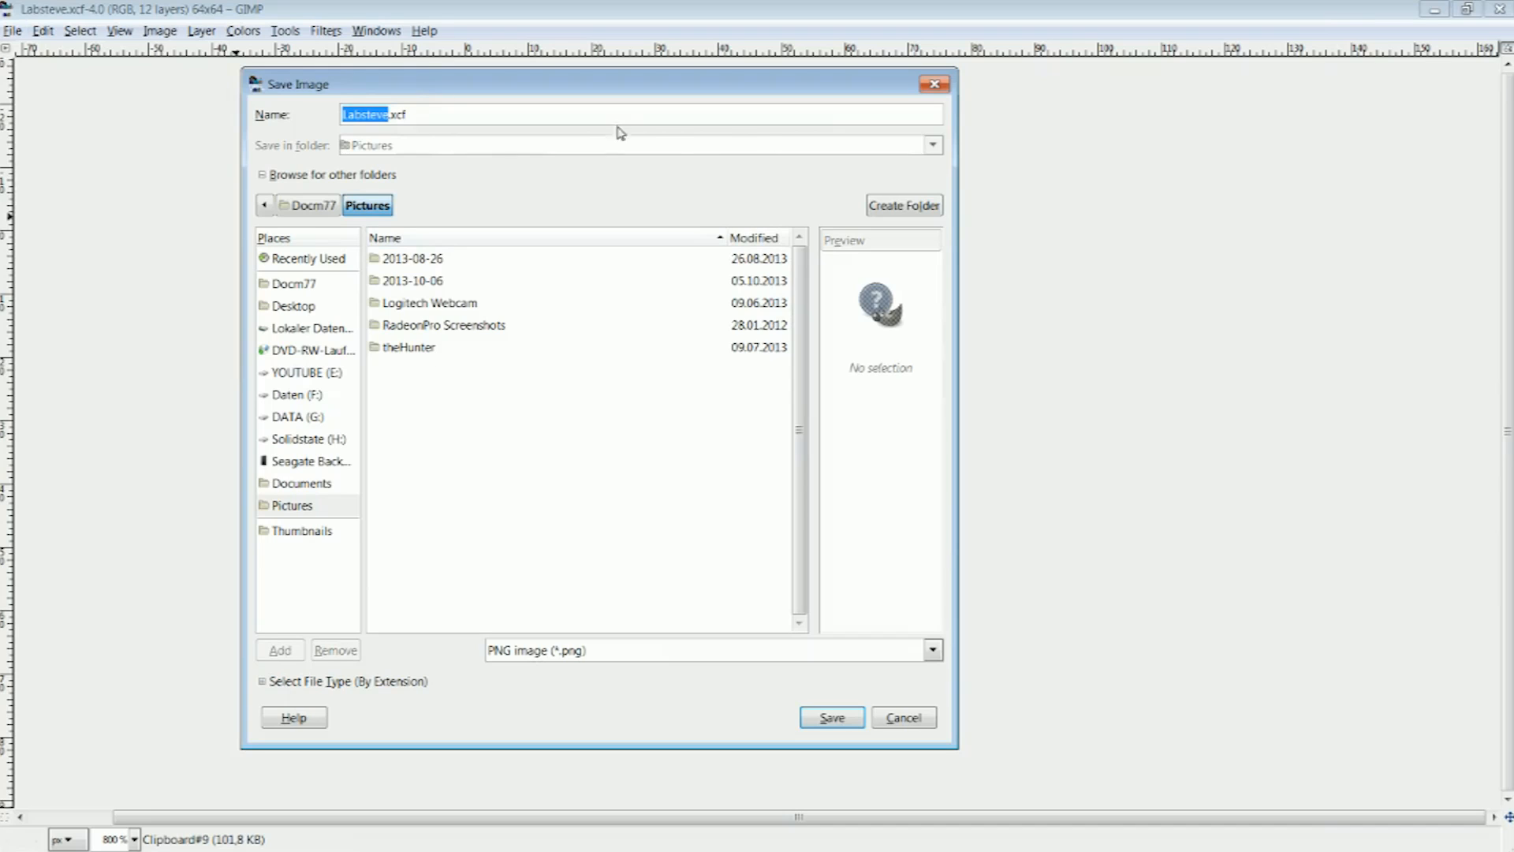
click(285, 683)
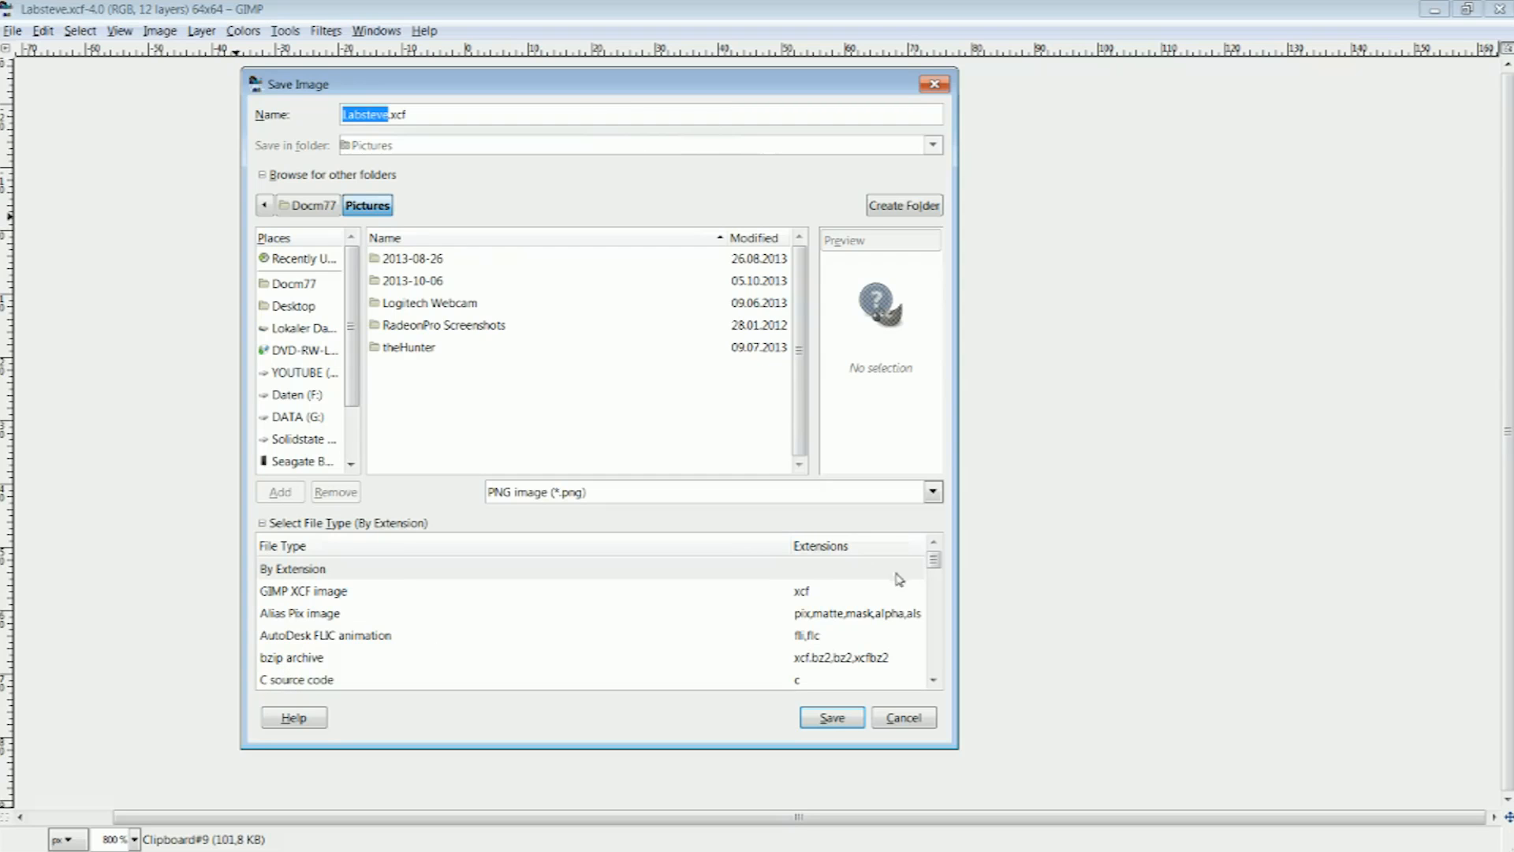
drag(934, 560, 936, 627)
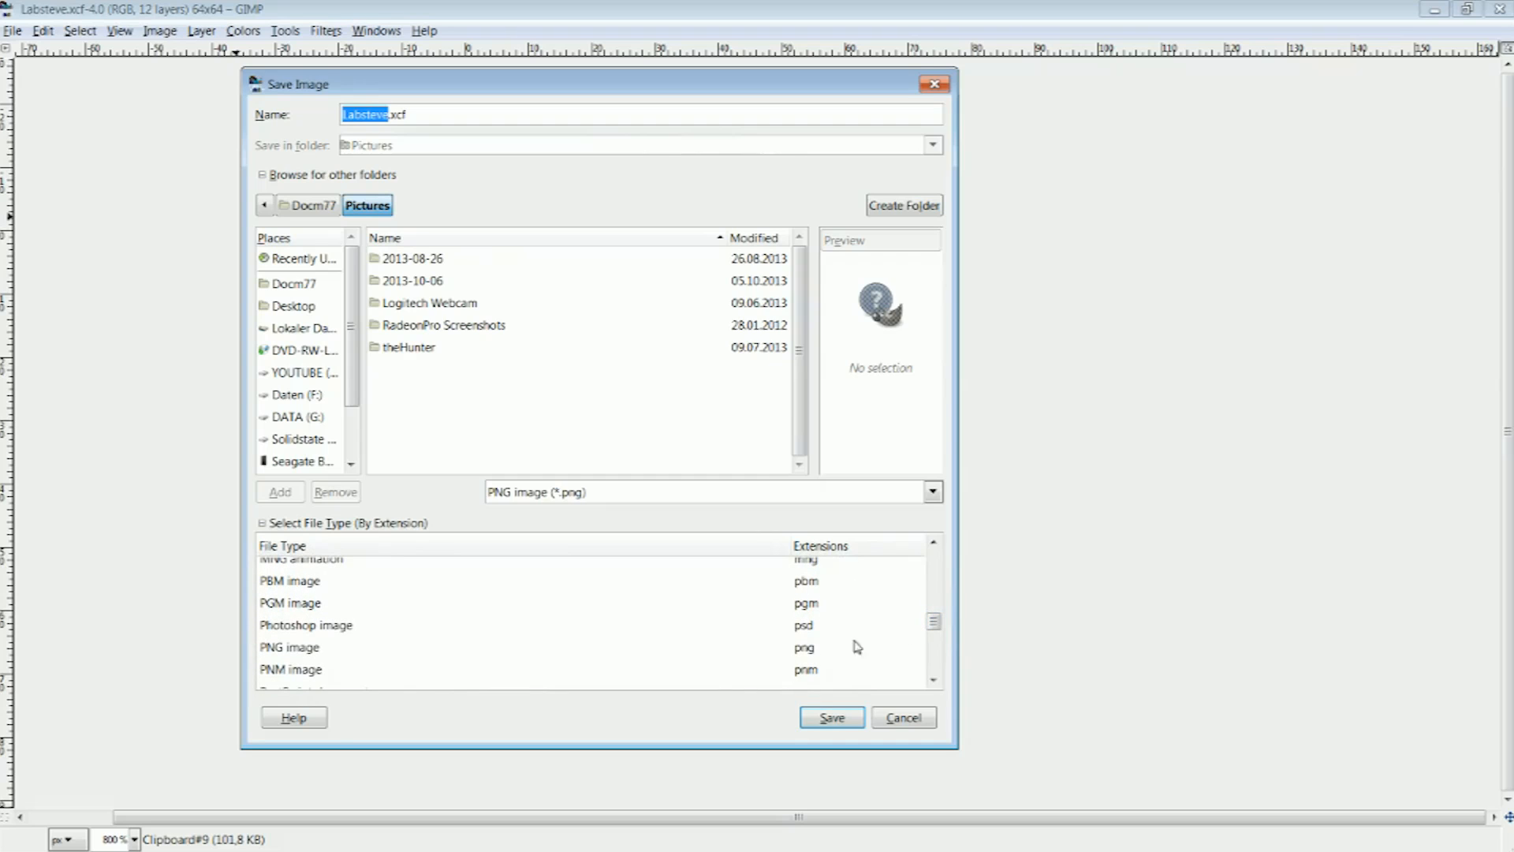
click(799, 649)
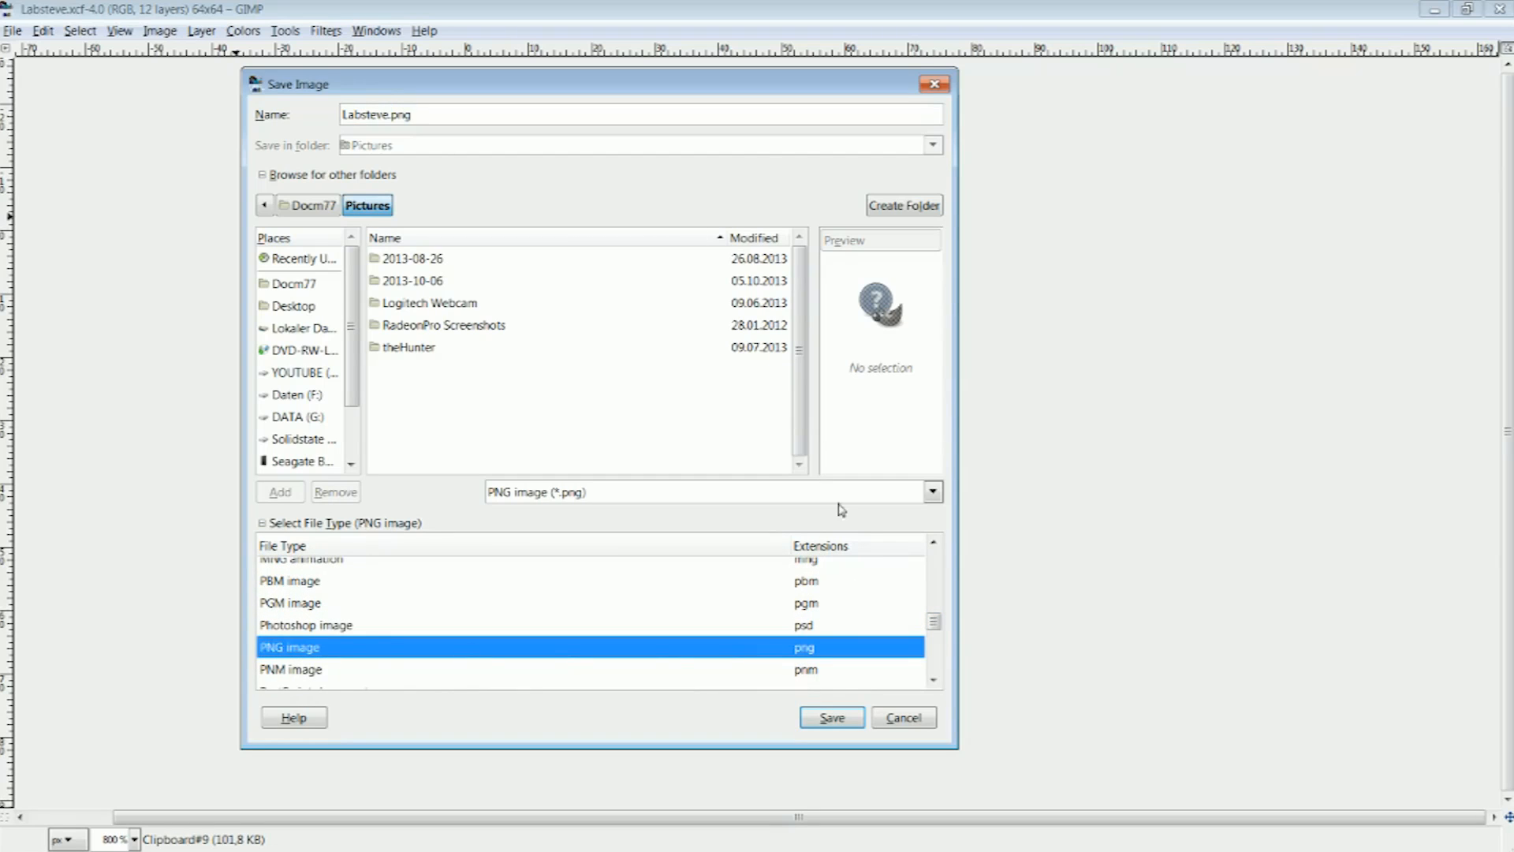
click(836, 719)
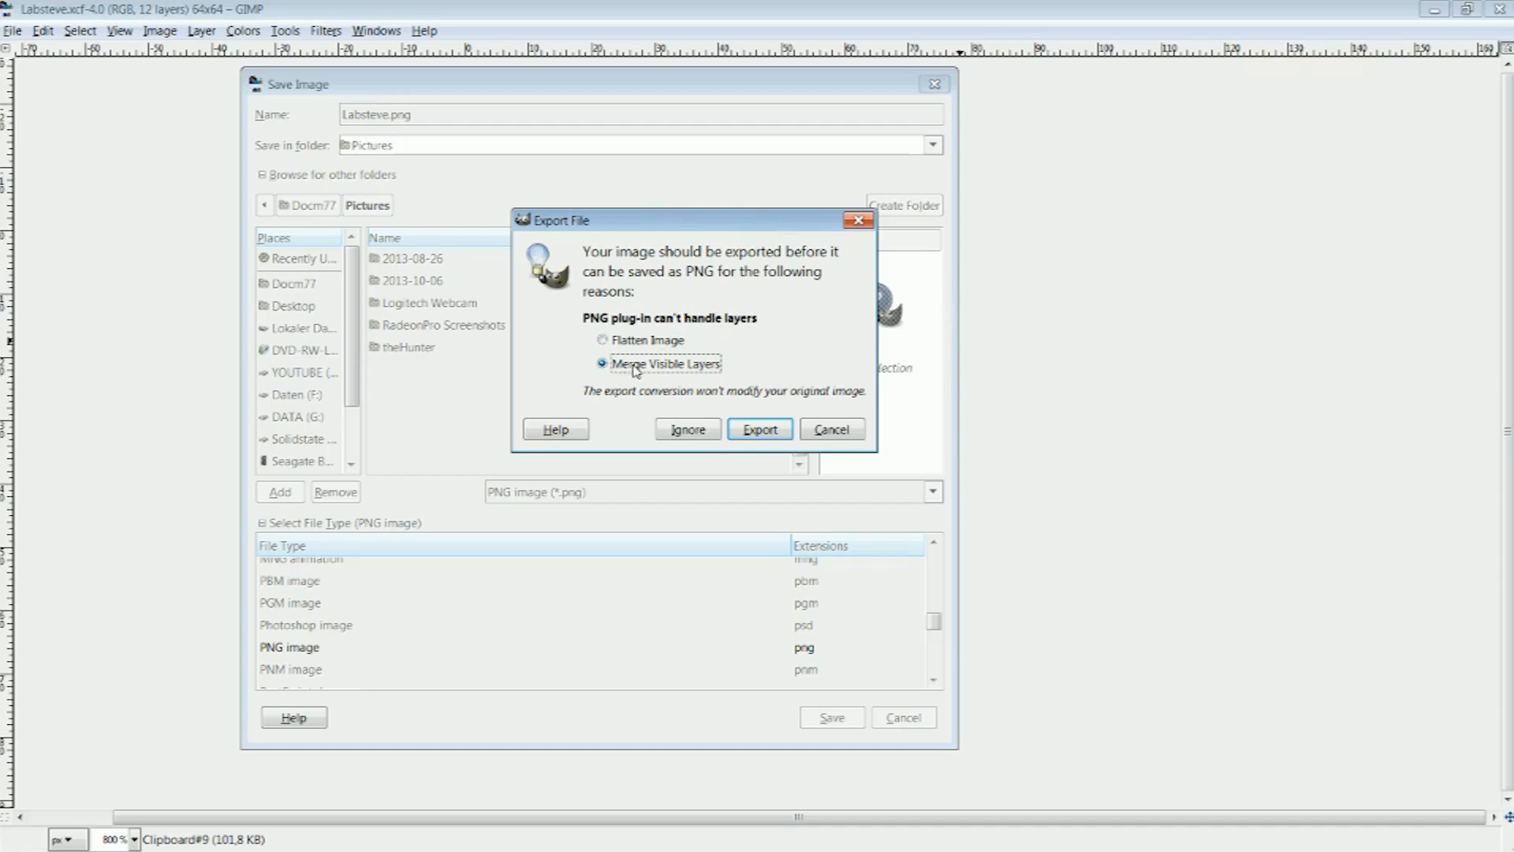
click(771, 432)
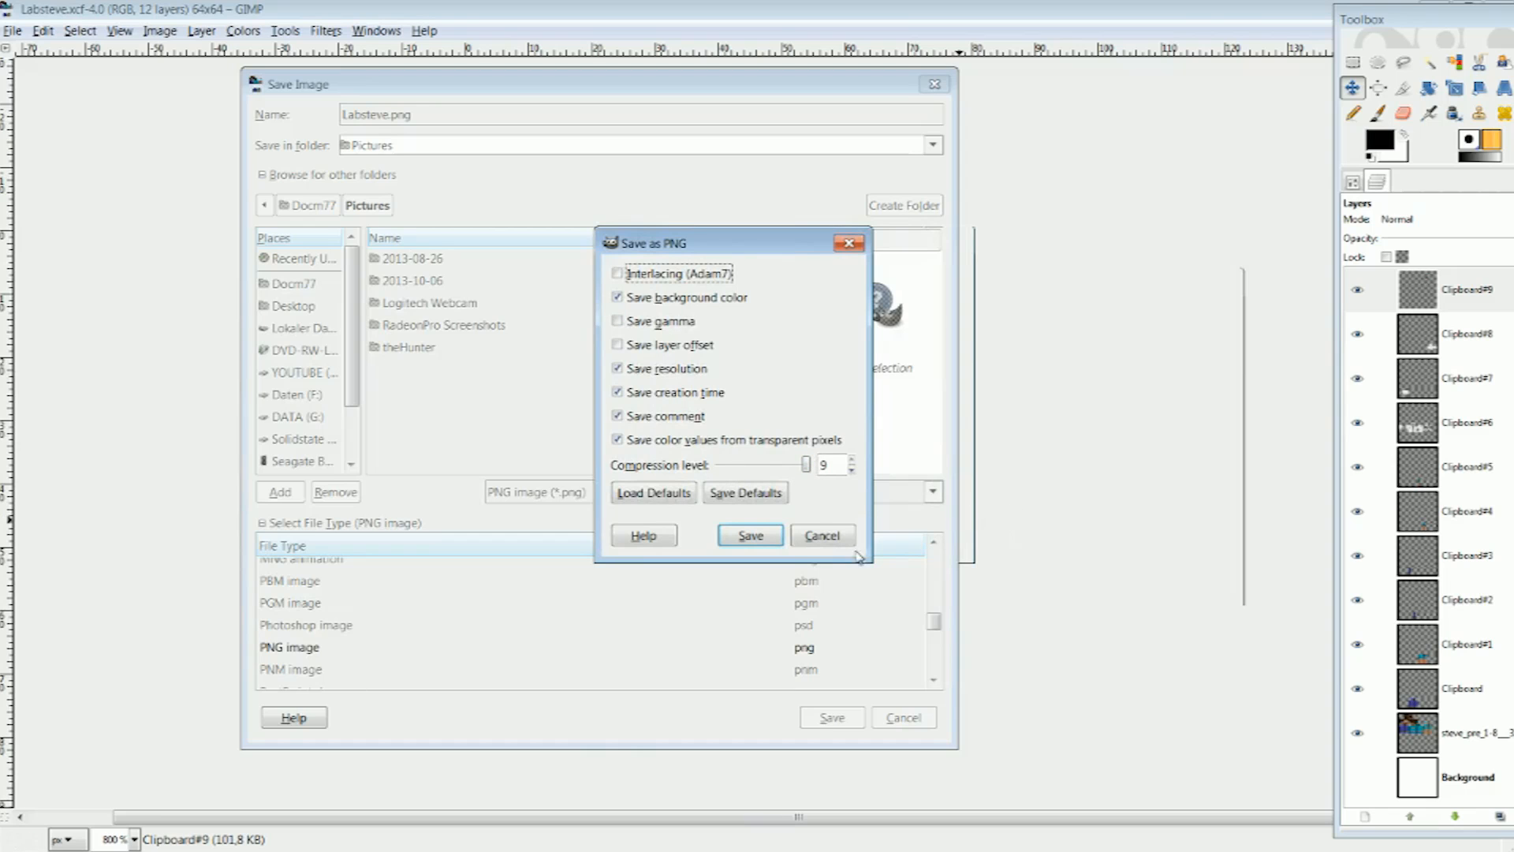
click(777, 540)
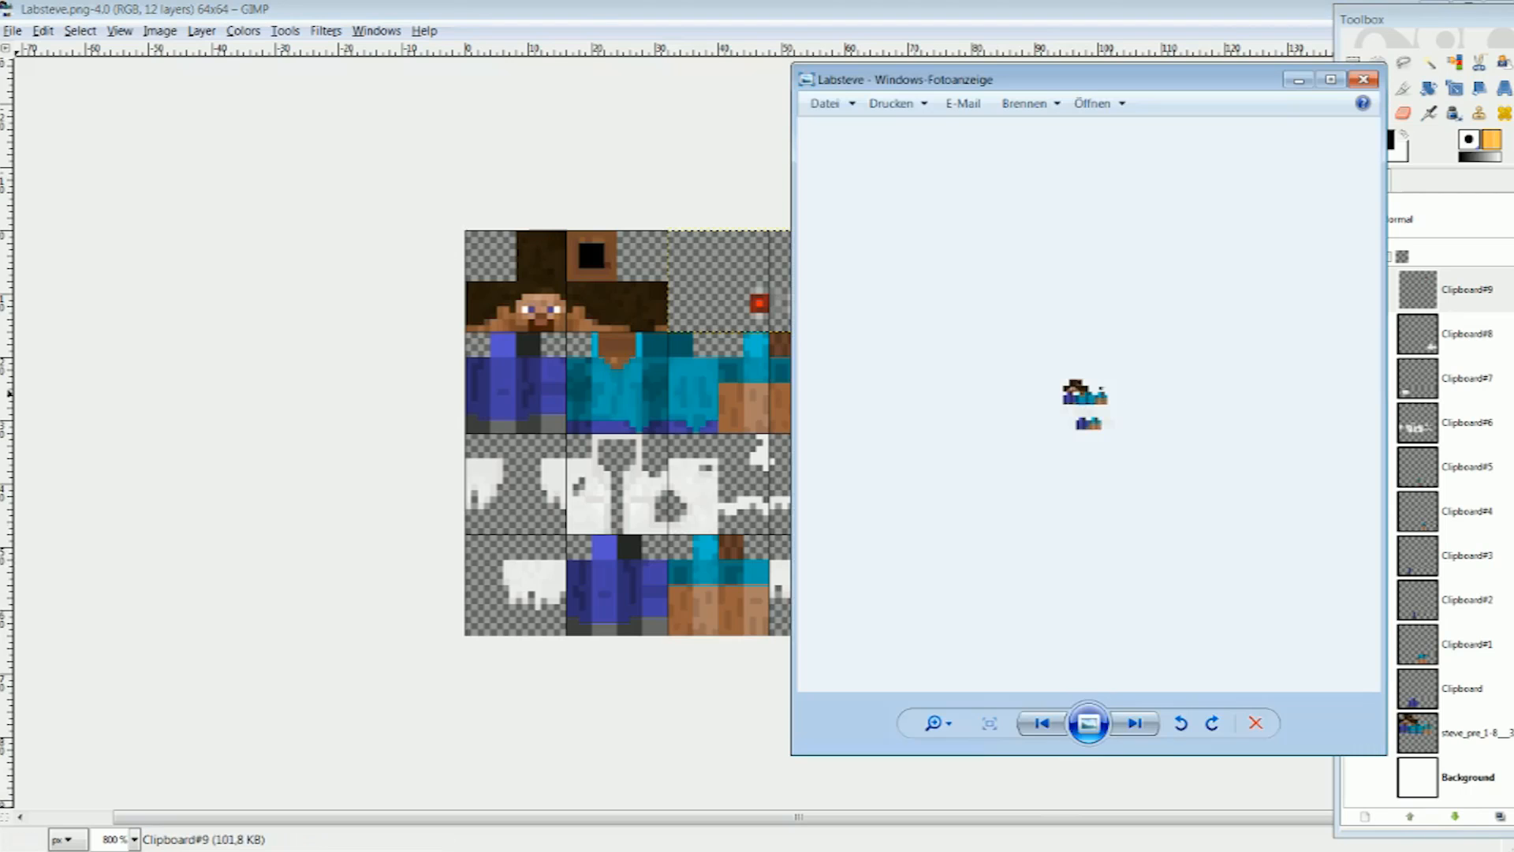
- Inspect the exported Labsteve image enlarged in Windows photo viewer, then close the viewer
drag(1096, 87, 655, 122)
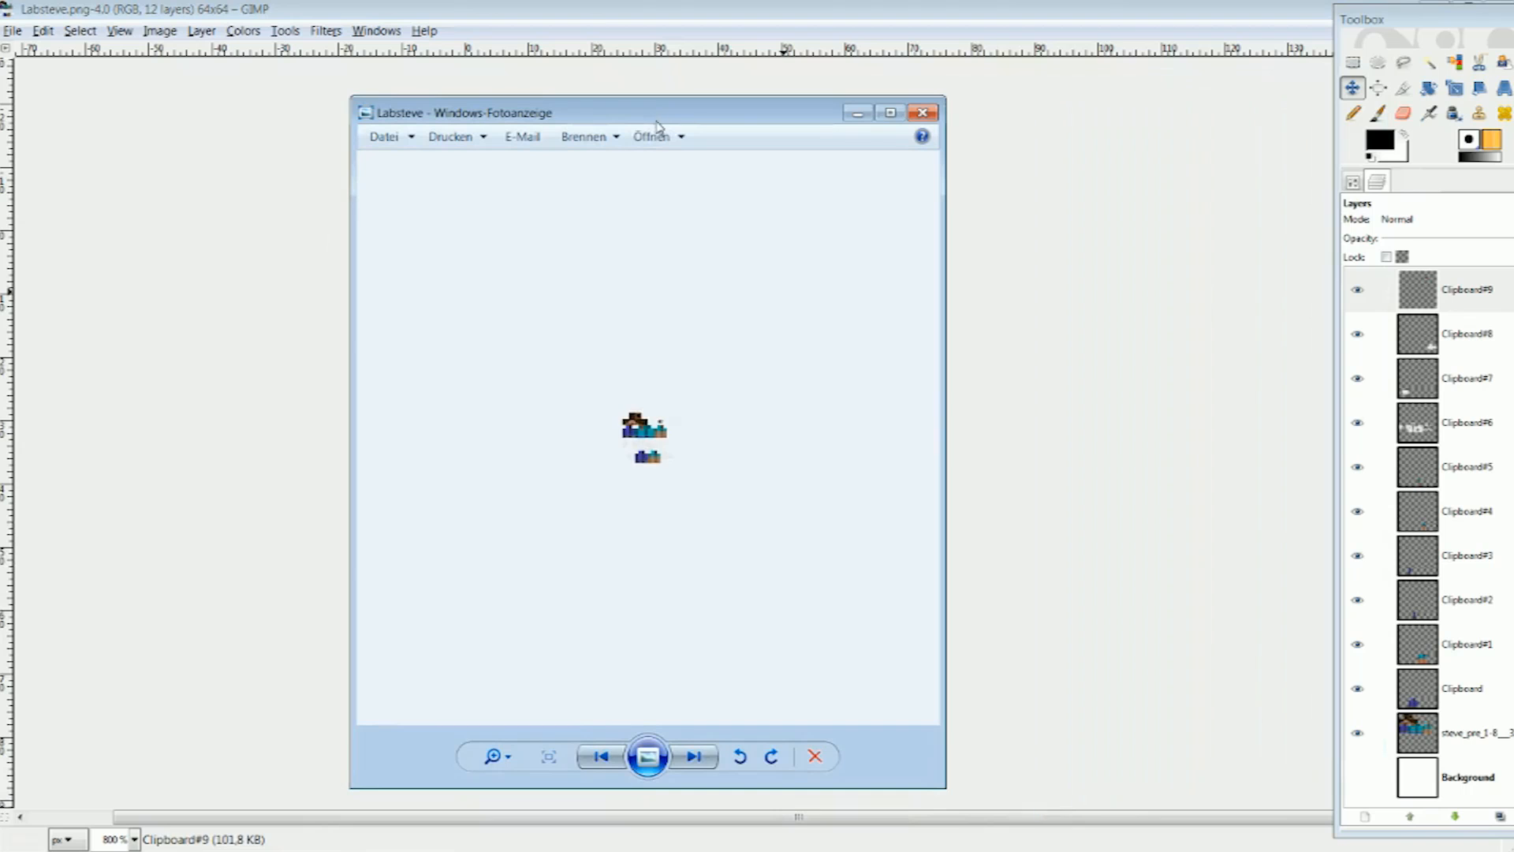
scroll(688, 438, up, 5)
scroll(688, 438, up, 1)
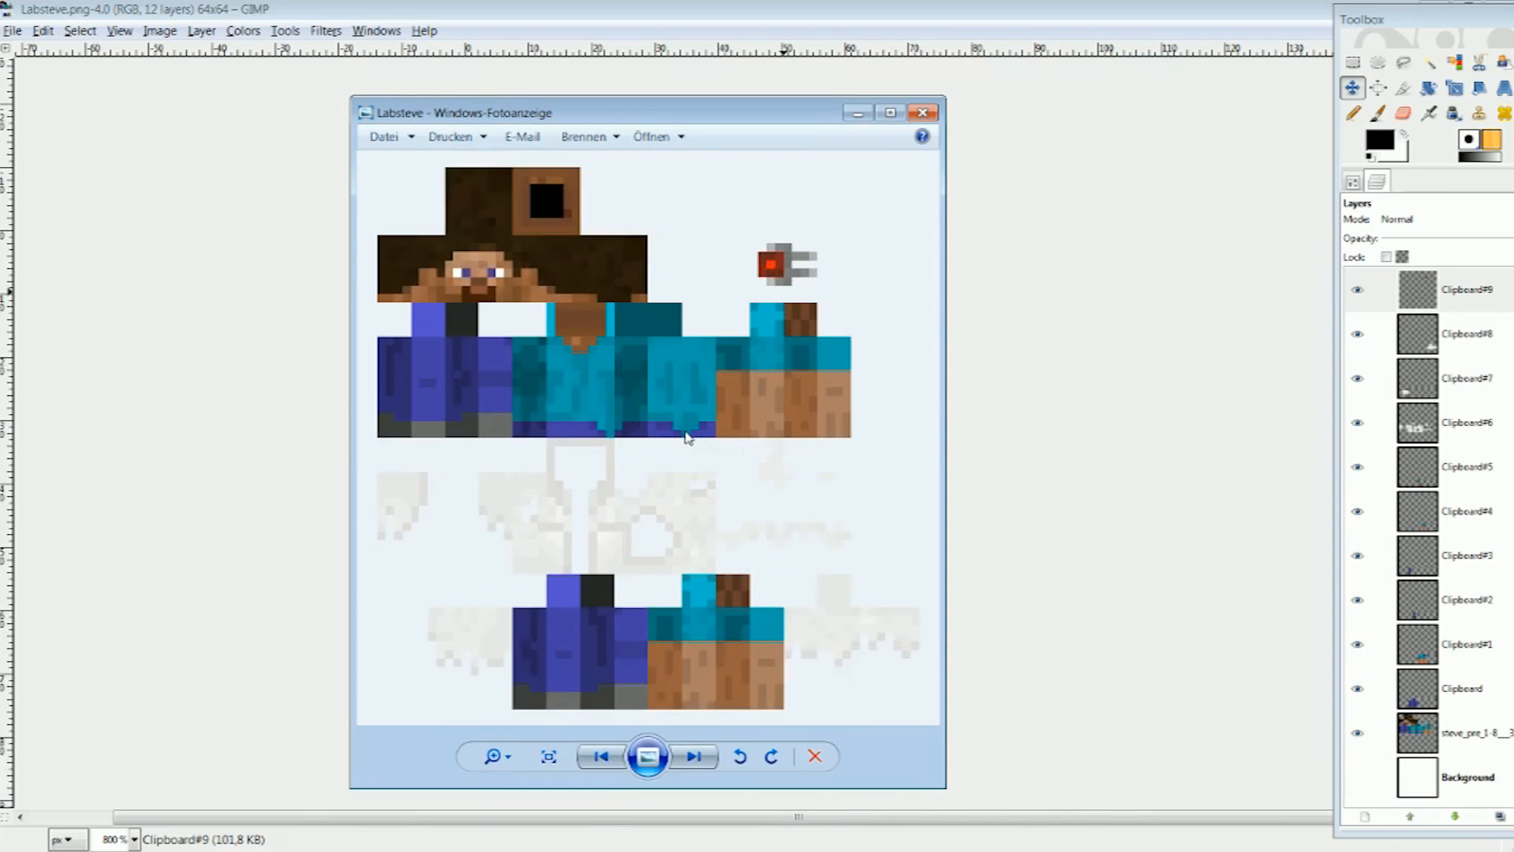
scroll(688, 437, down, 1)
scroll(688, 438, up, 1)
double_click(757, 120)
scroll(815, 321, up, 2)
scroll(814, 321, down, 1)
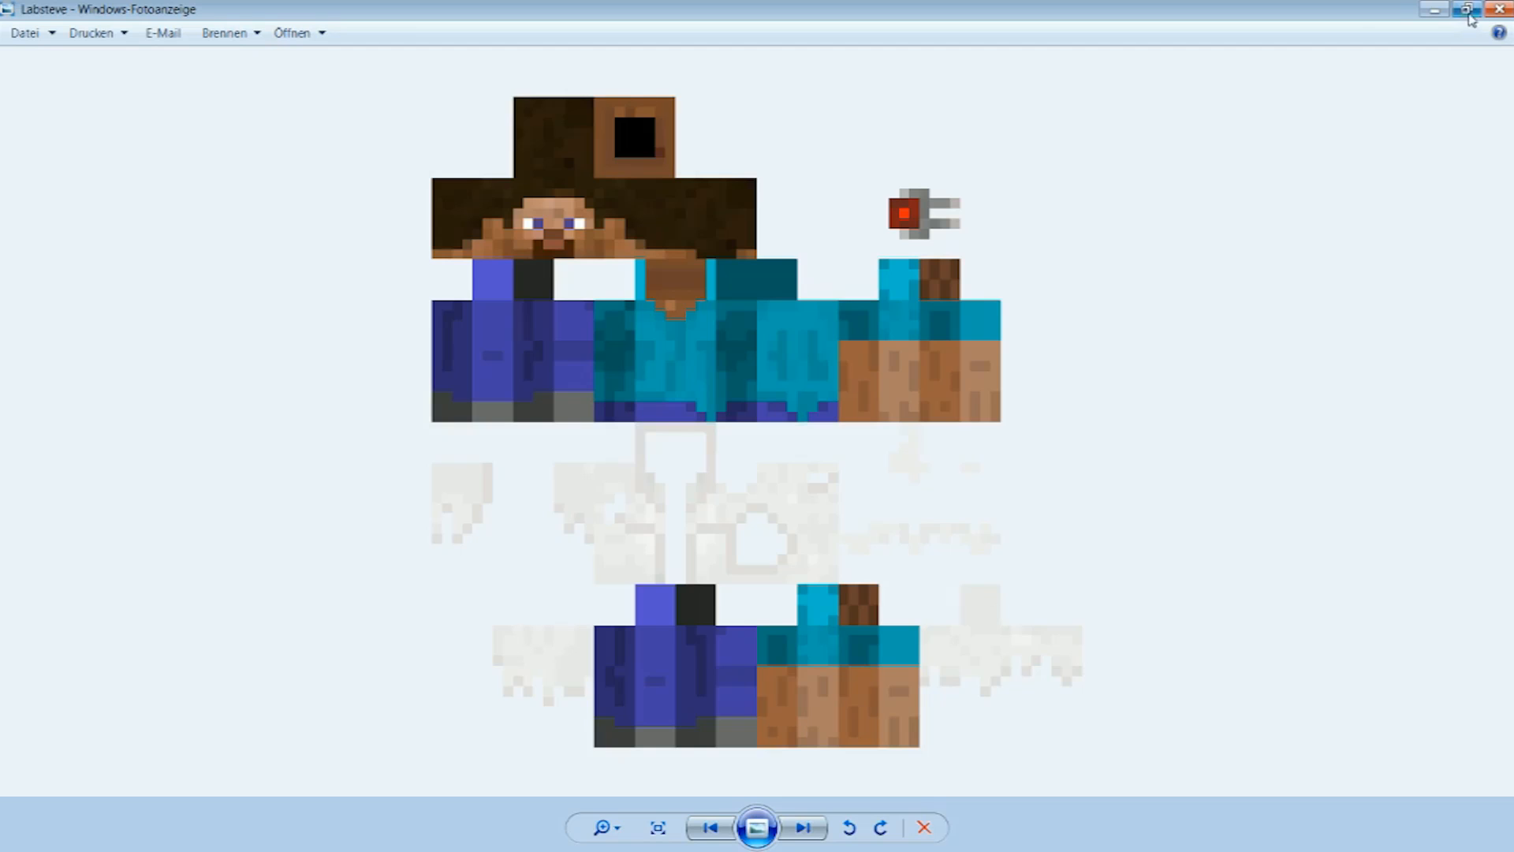
click(1500, 9)
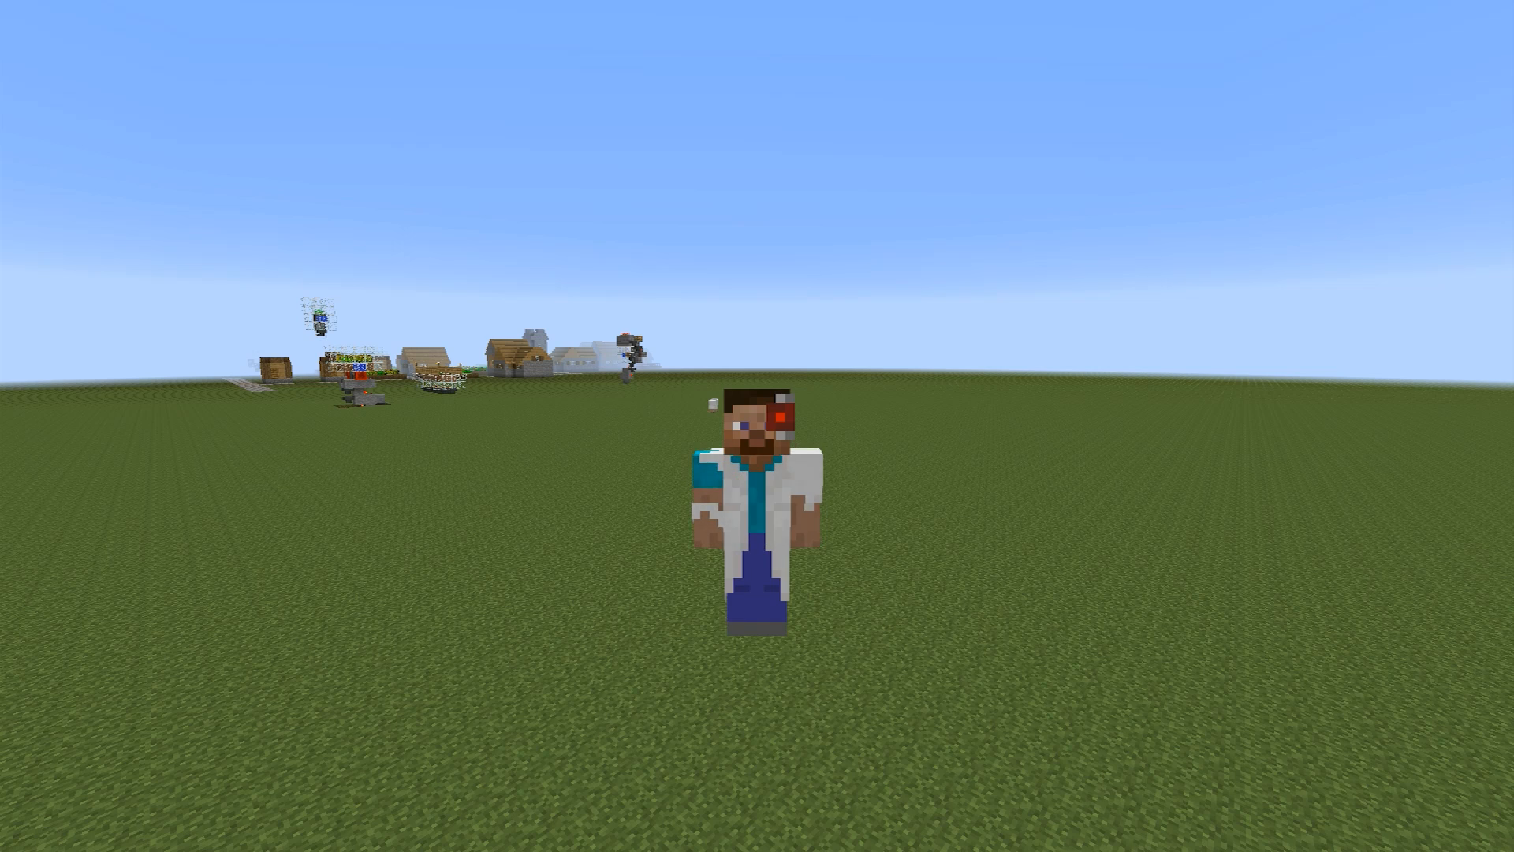
- Switch to Minecraft and inspect the finished skin on the character from the front and back
key(F5)
key(F5)
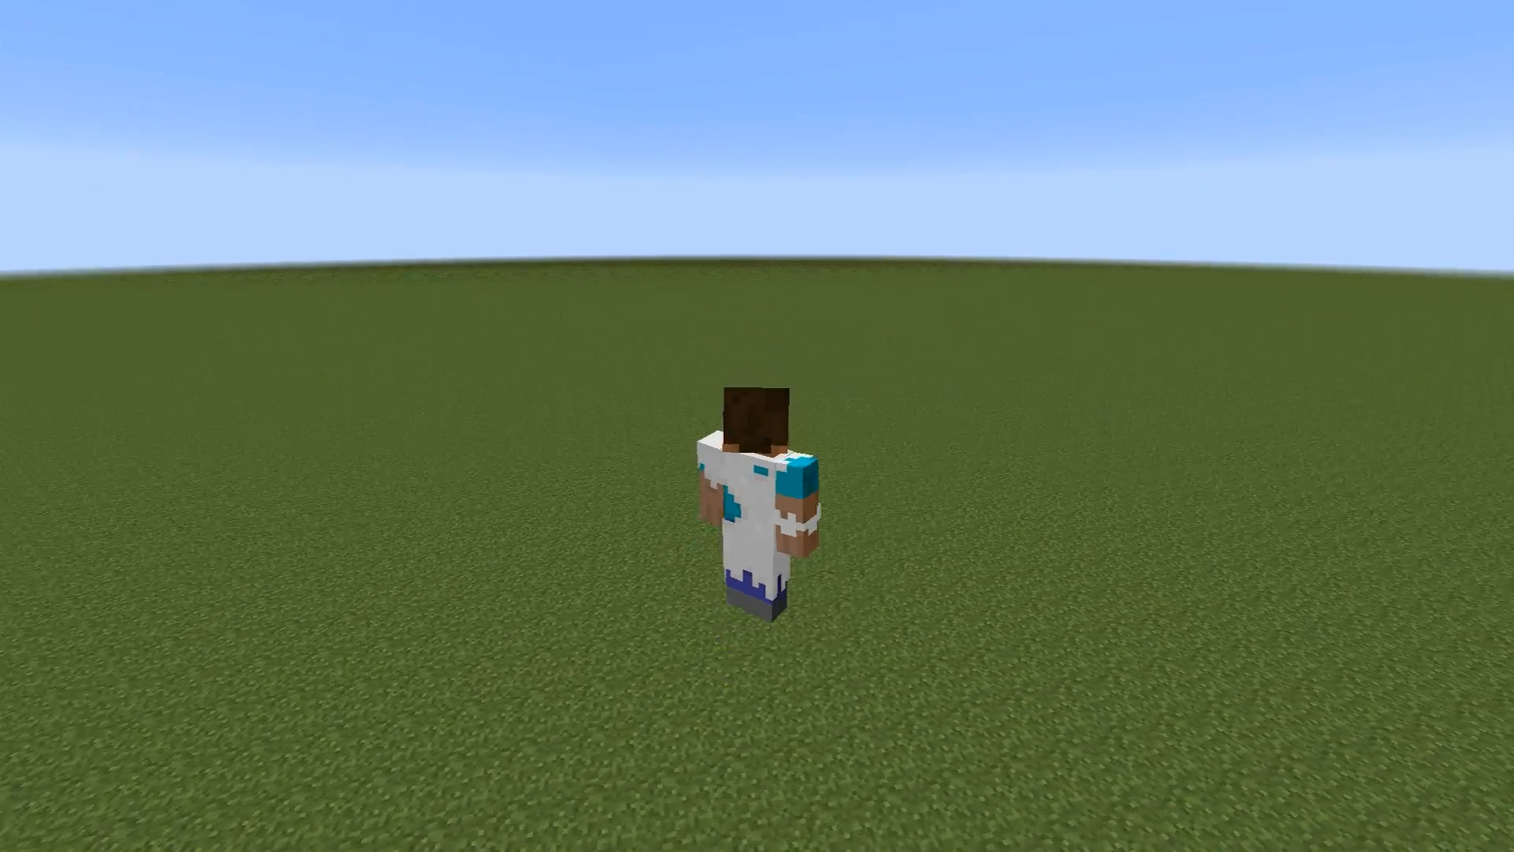
key(F5)
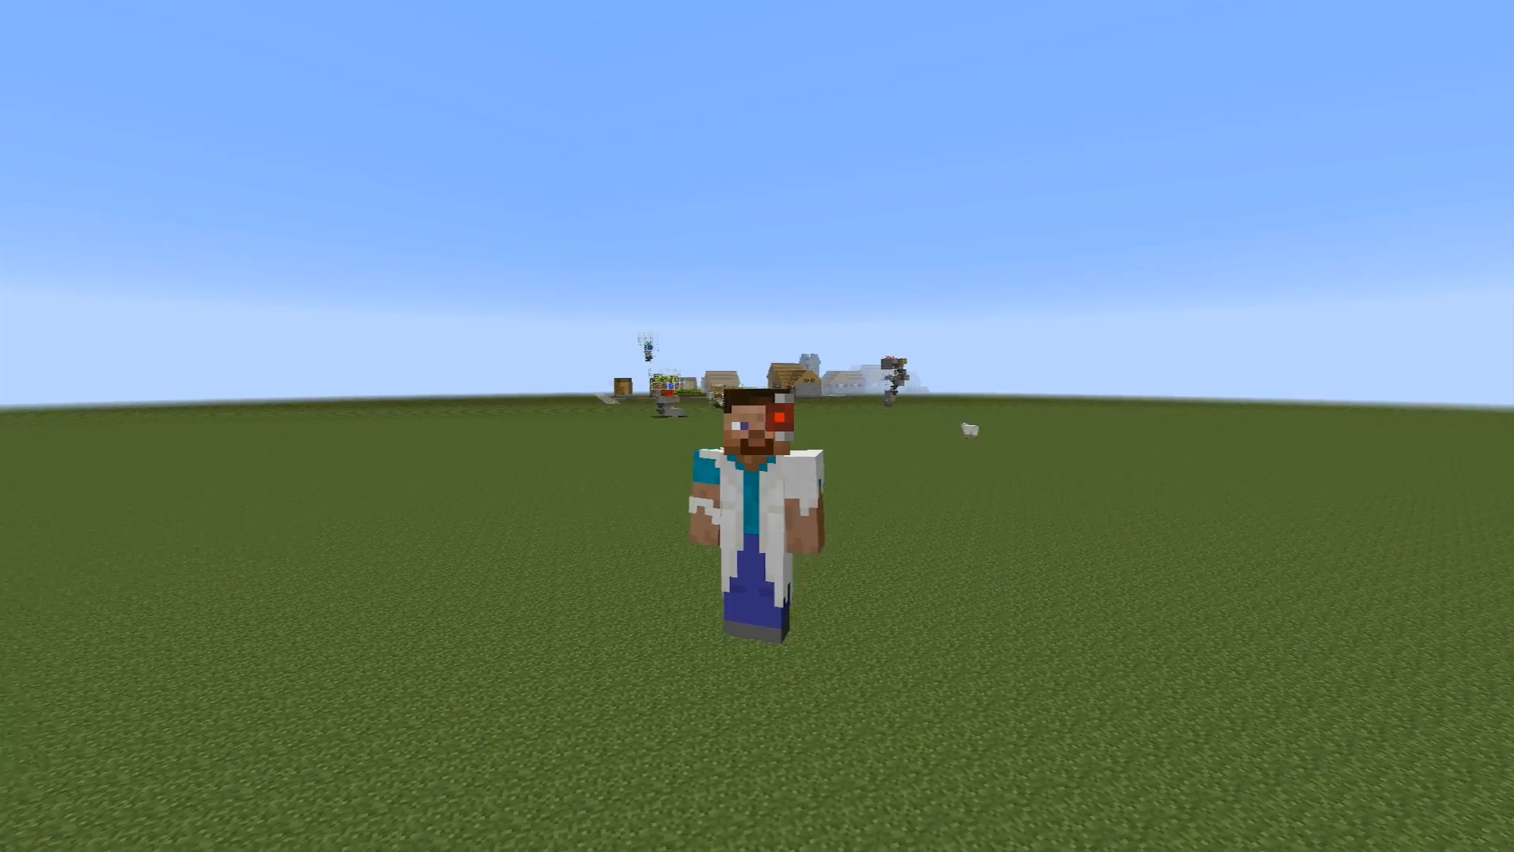
- Turn off the right sleeve, left sleeve and hat in Minecraft's skin customization and return to the game
key(Escape)
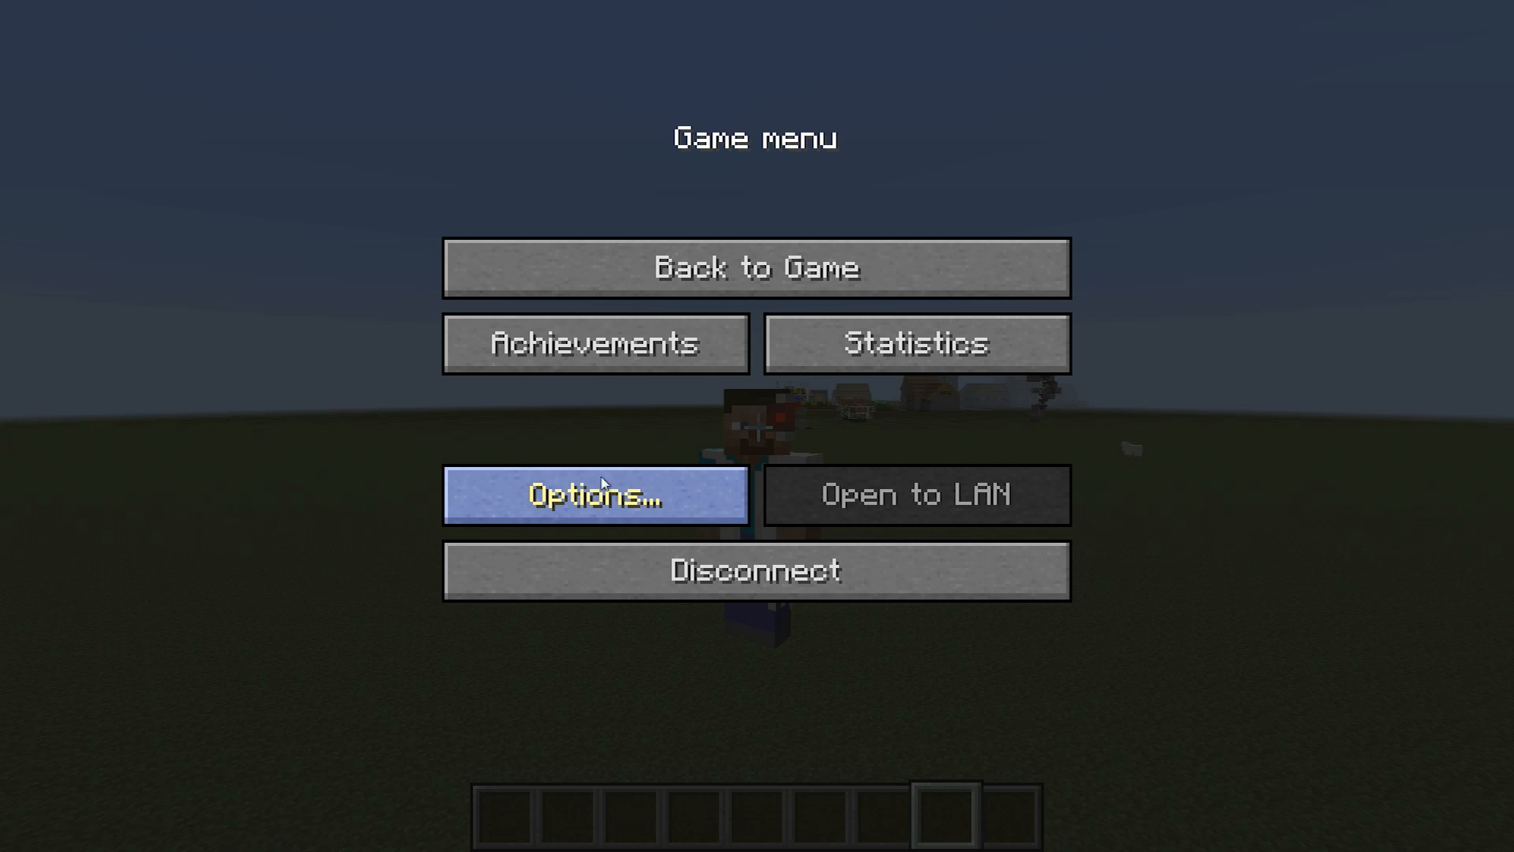
click(584, 511)
click(568, 312)
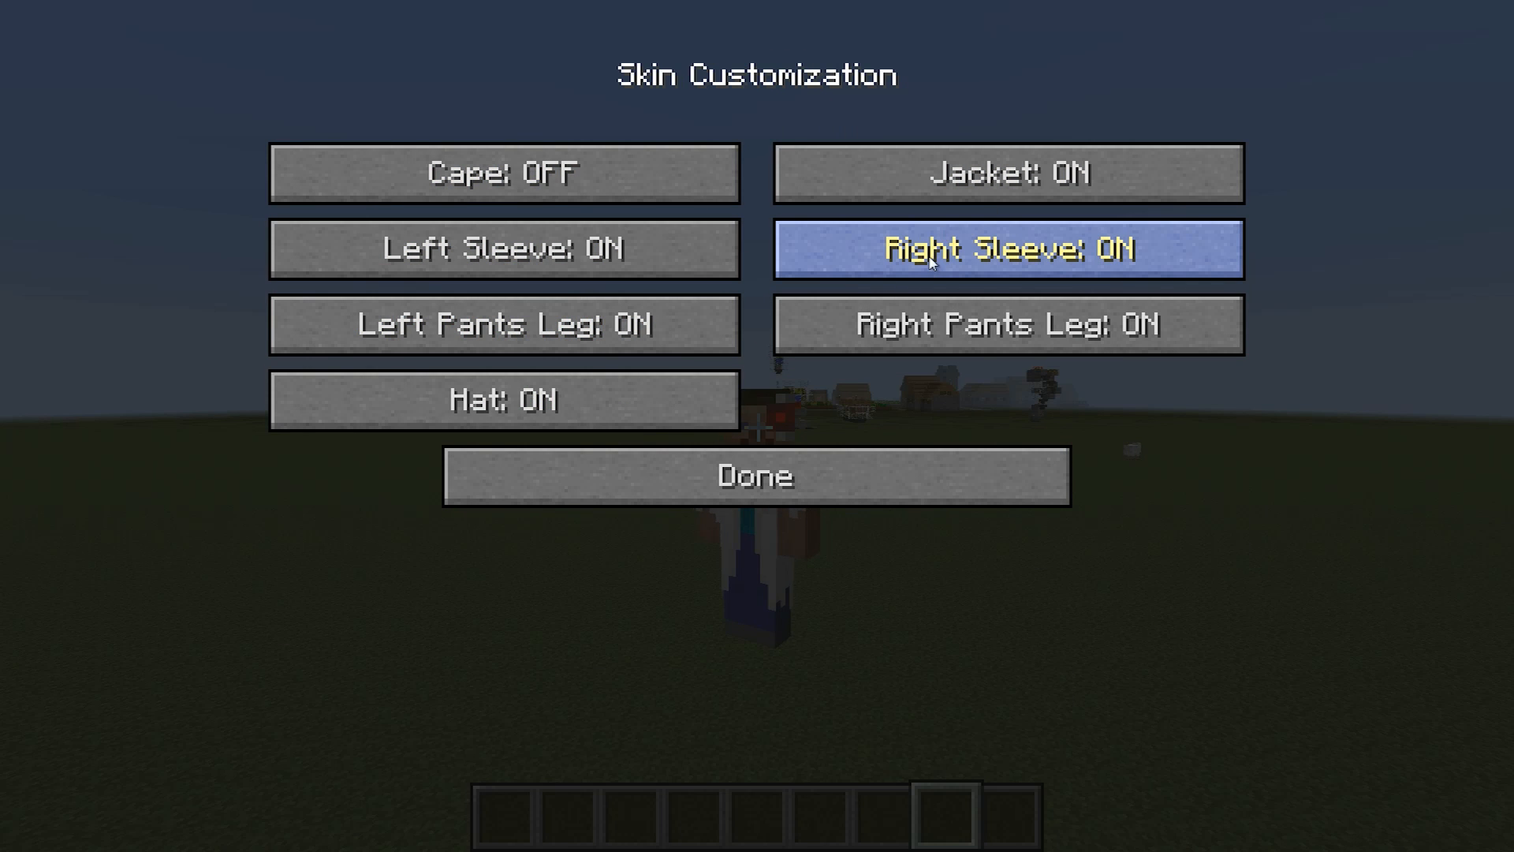
click(930, 260)
click(626, 249)
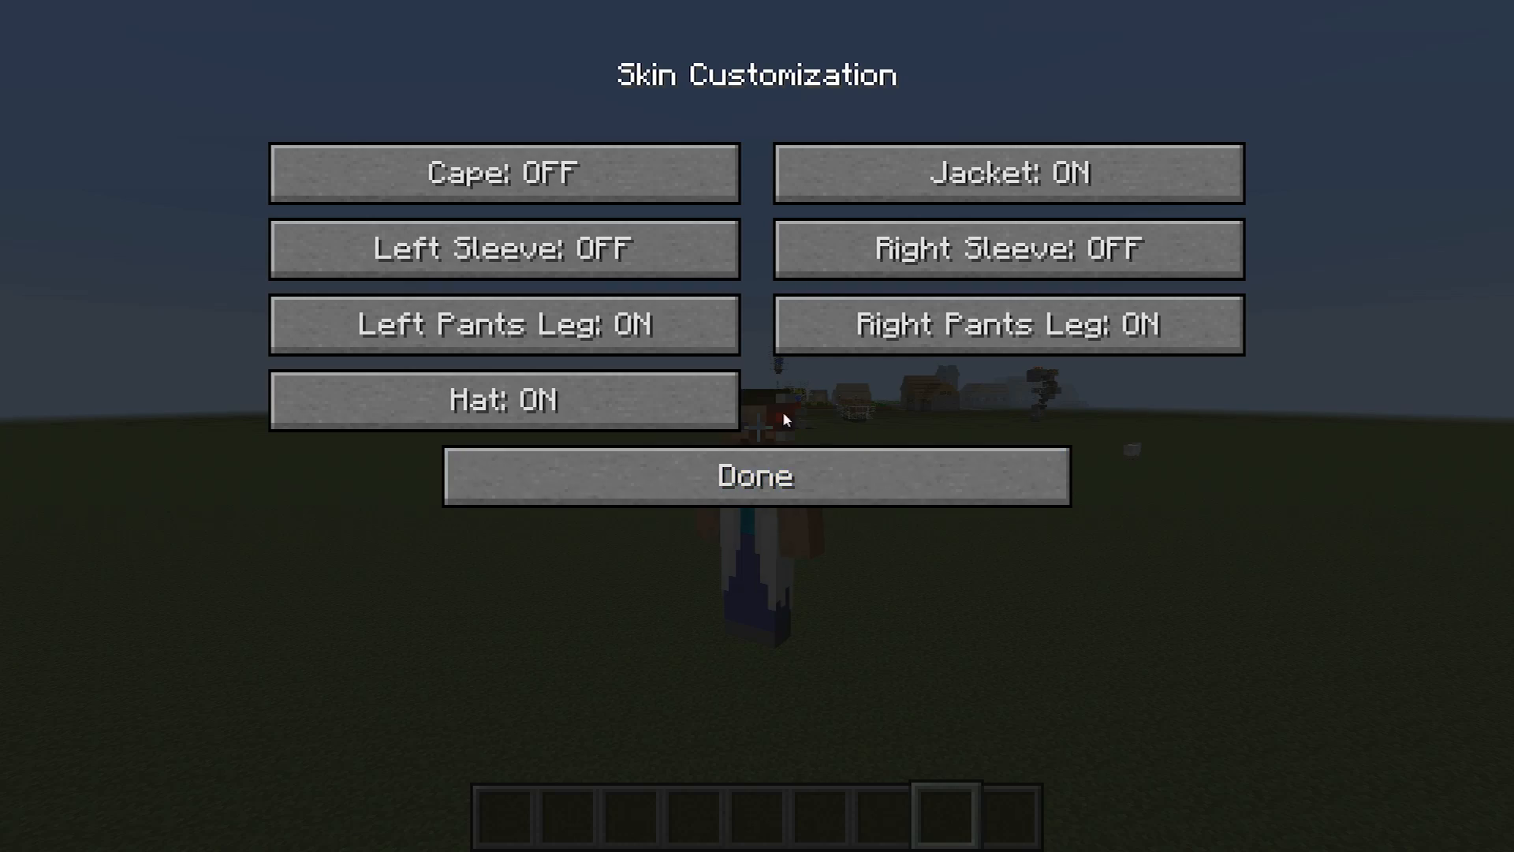
click(615, 404)
click(812, 477)
click(795, 704)
click(789, 266)
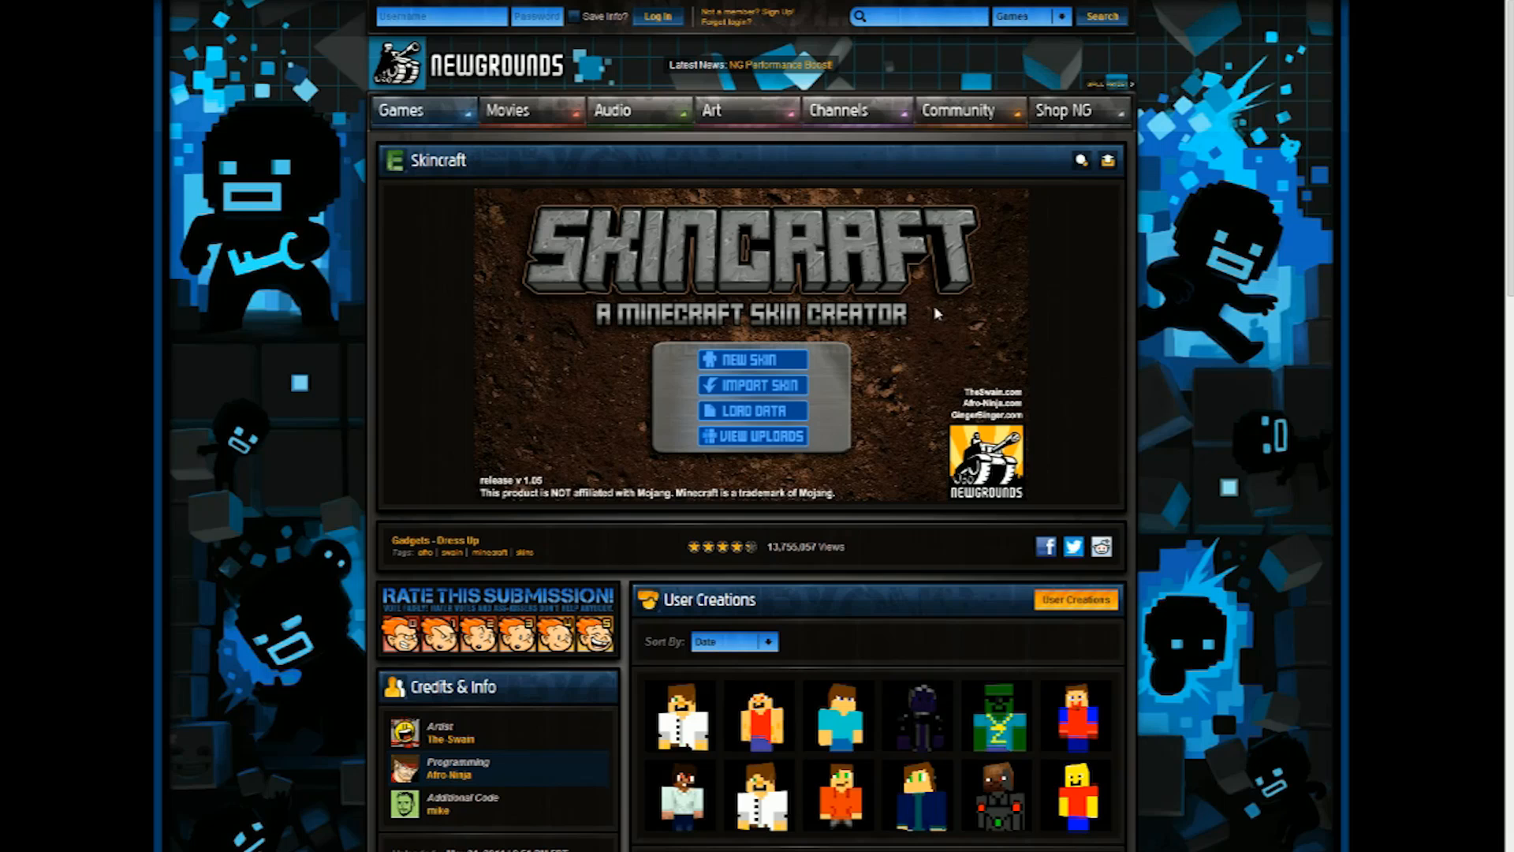
- Create a new skin in Skincraft on Newgrounds, previewing the available bases and choosing Minecraft Guy
click(748, 367)
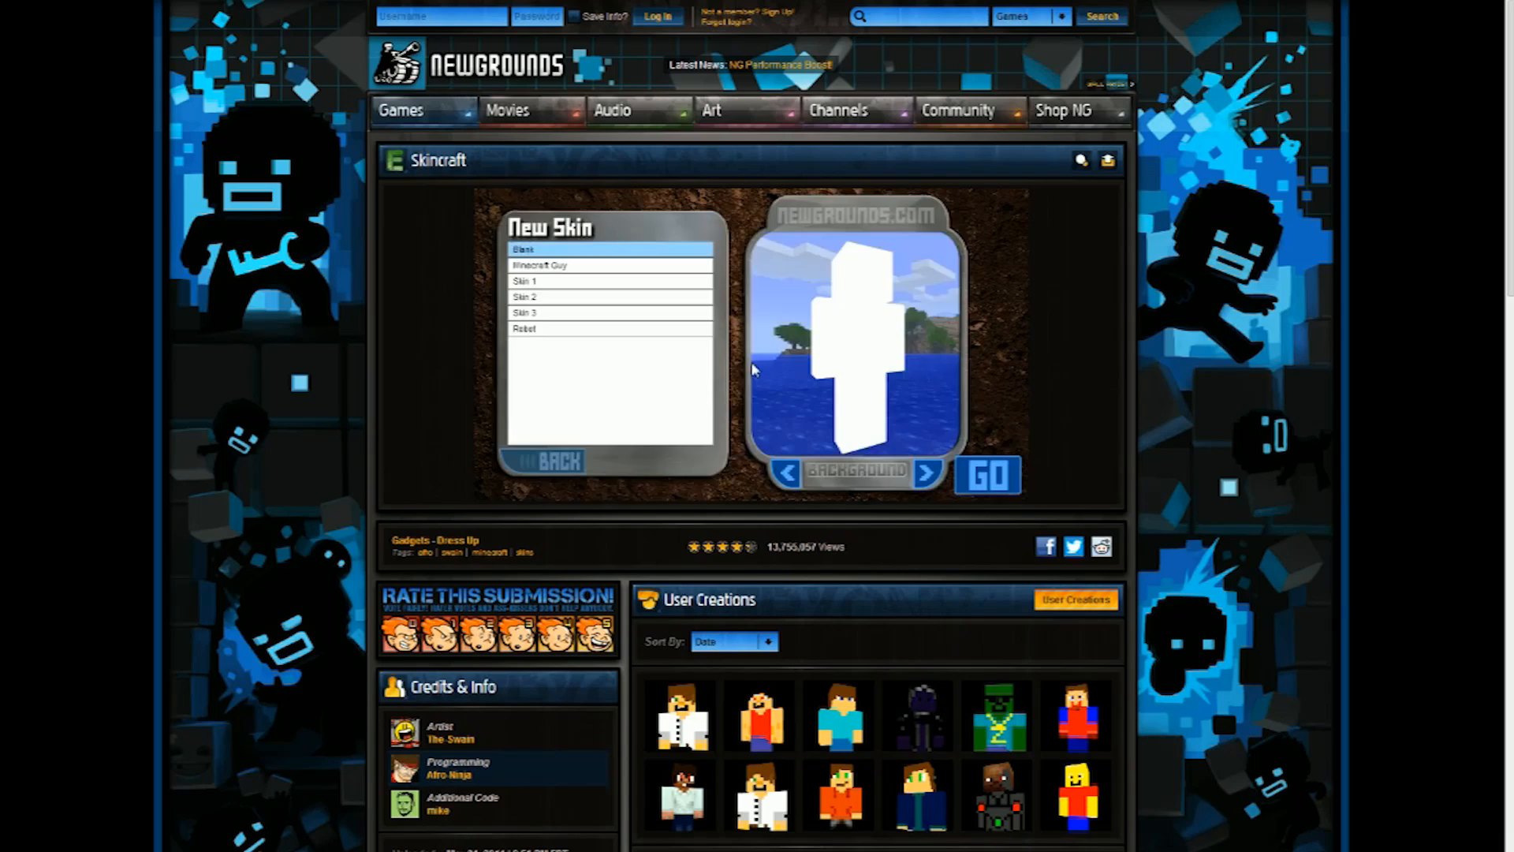
click(584, 267)
click(550, 286)
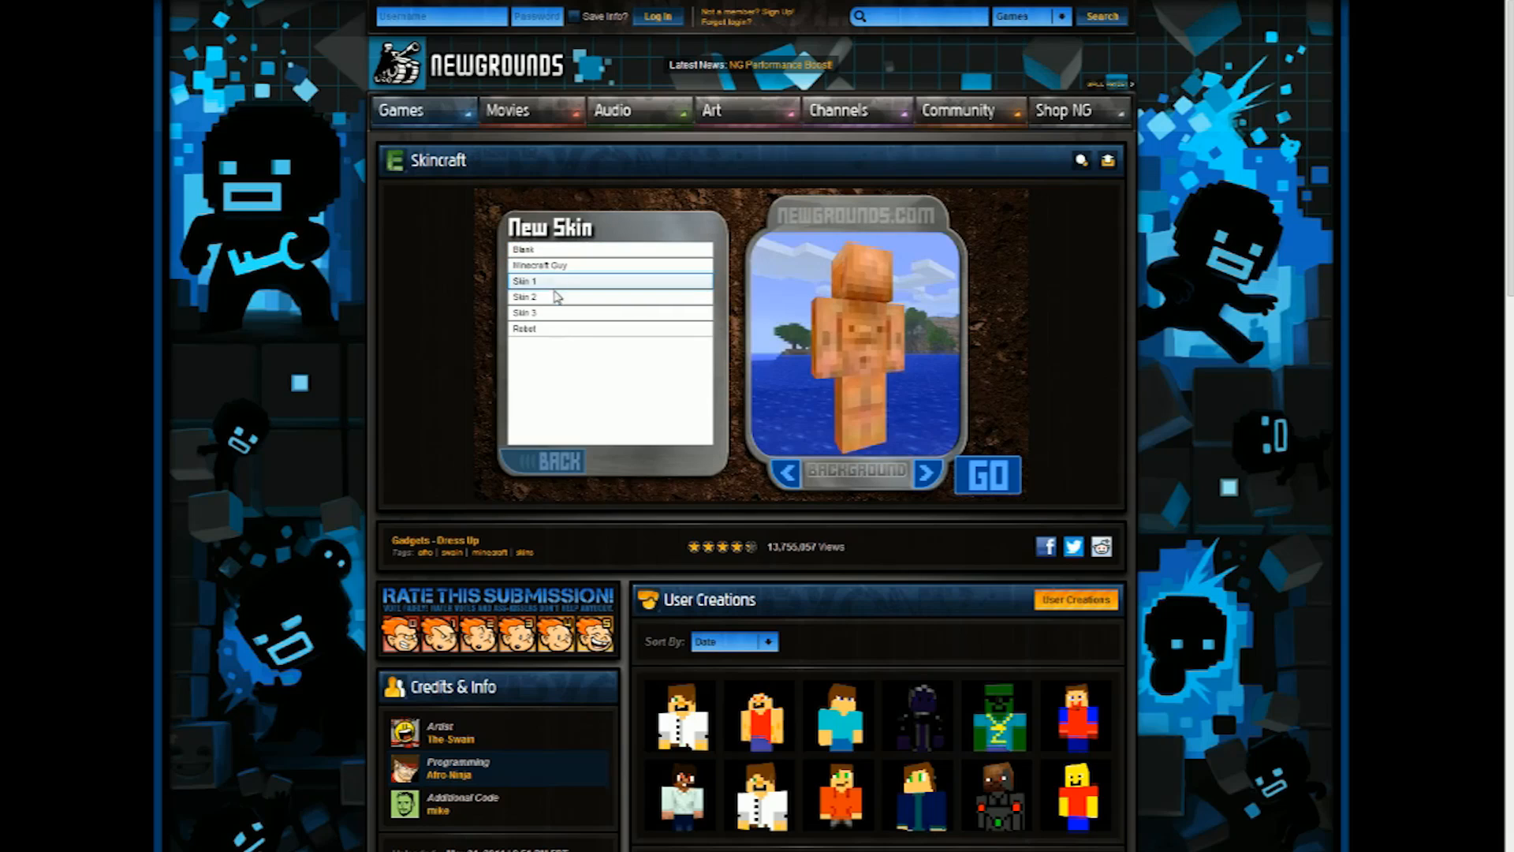
click(554, 298)
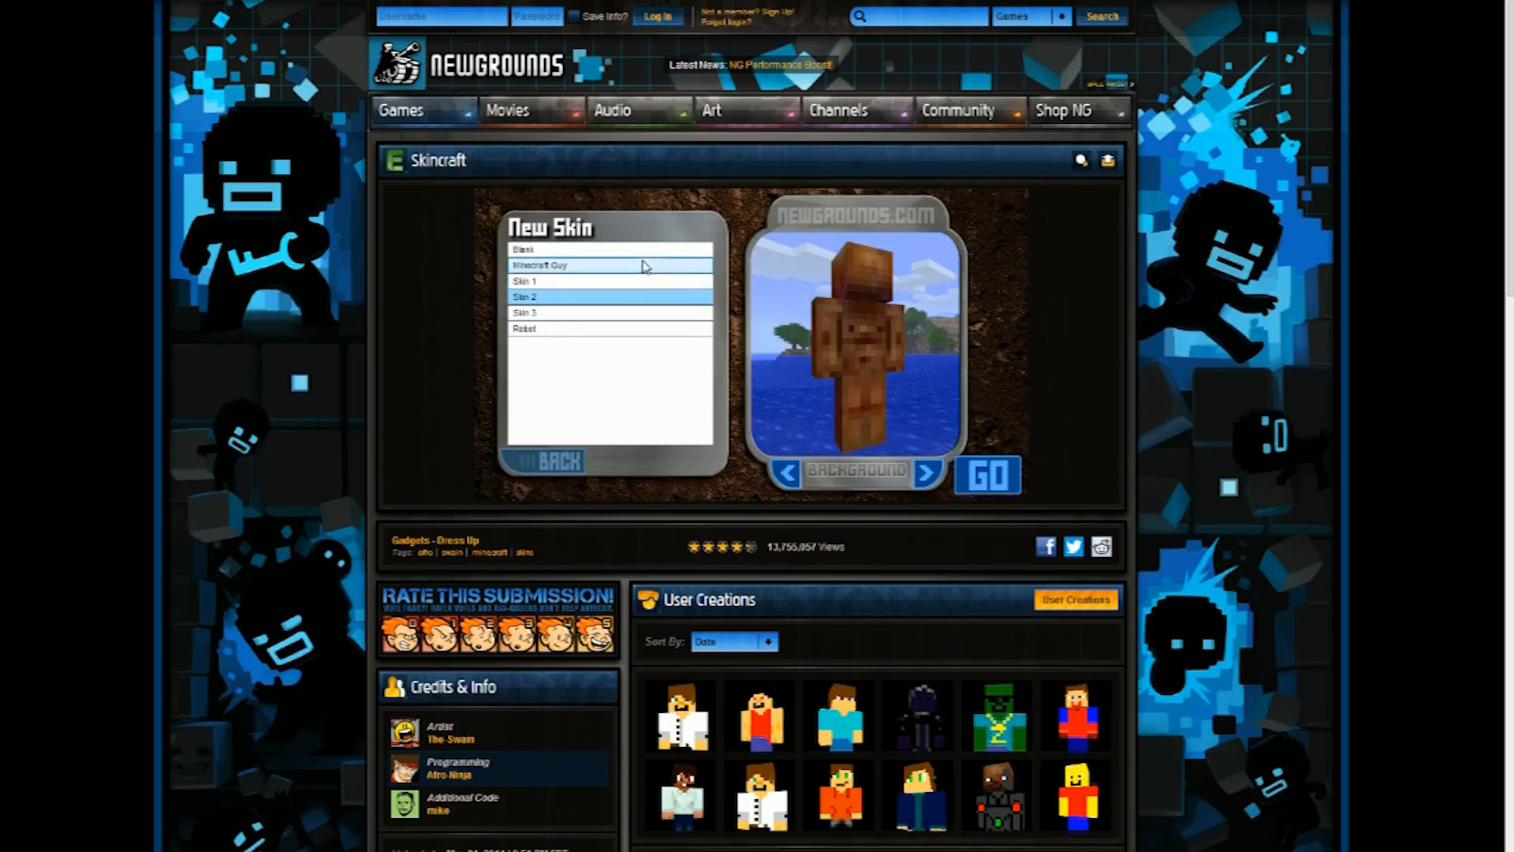
click(554, 313)
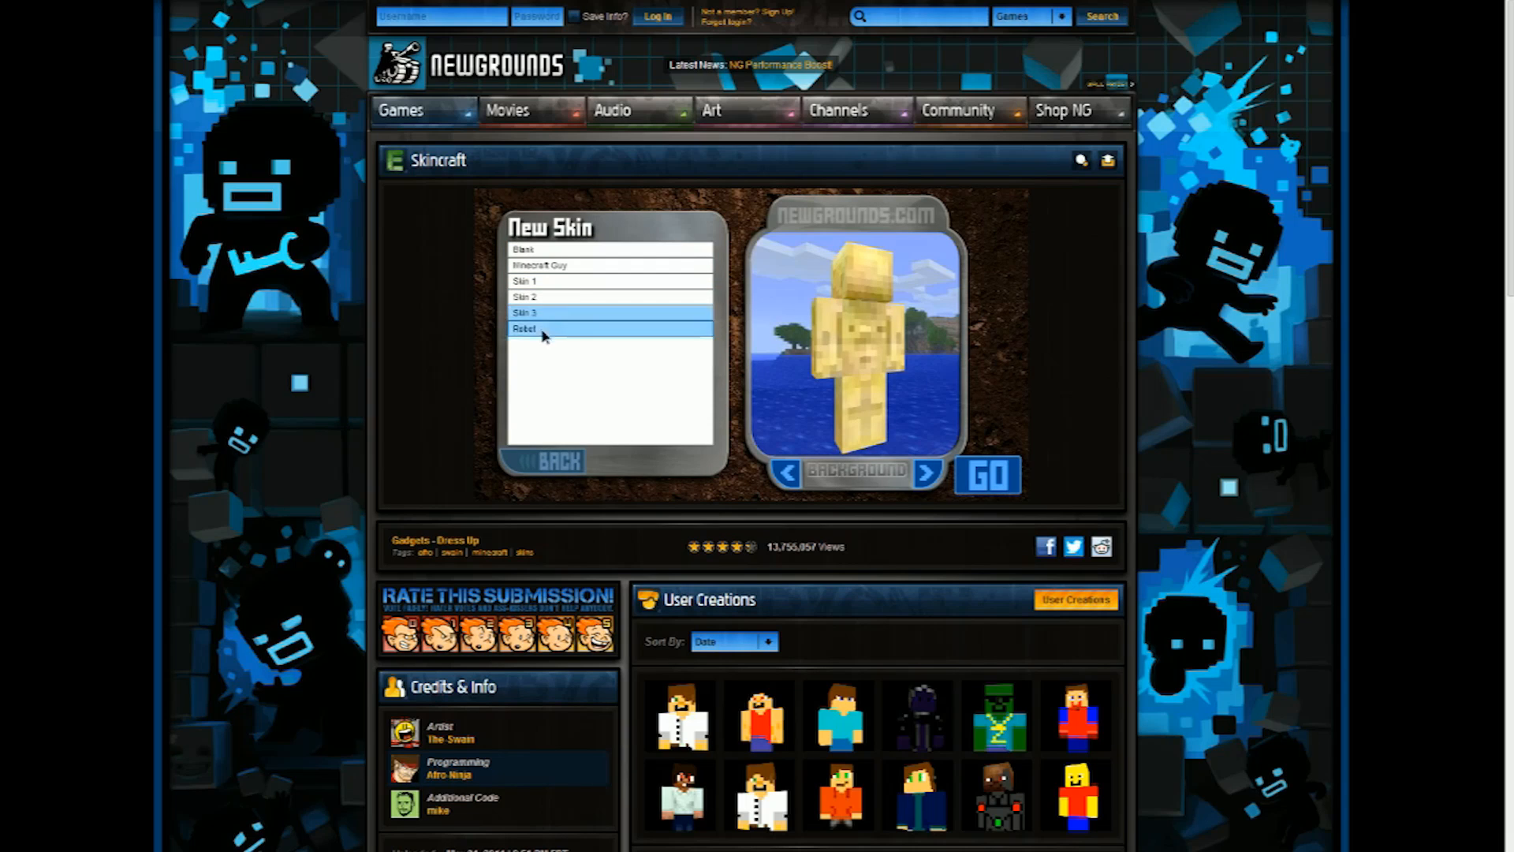
click(543, 330)
click(567, 267)
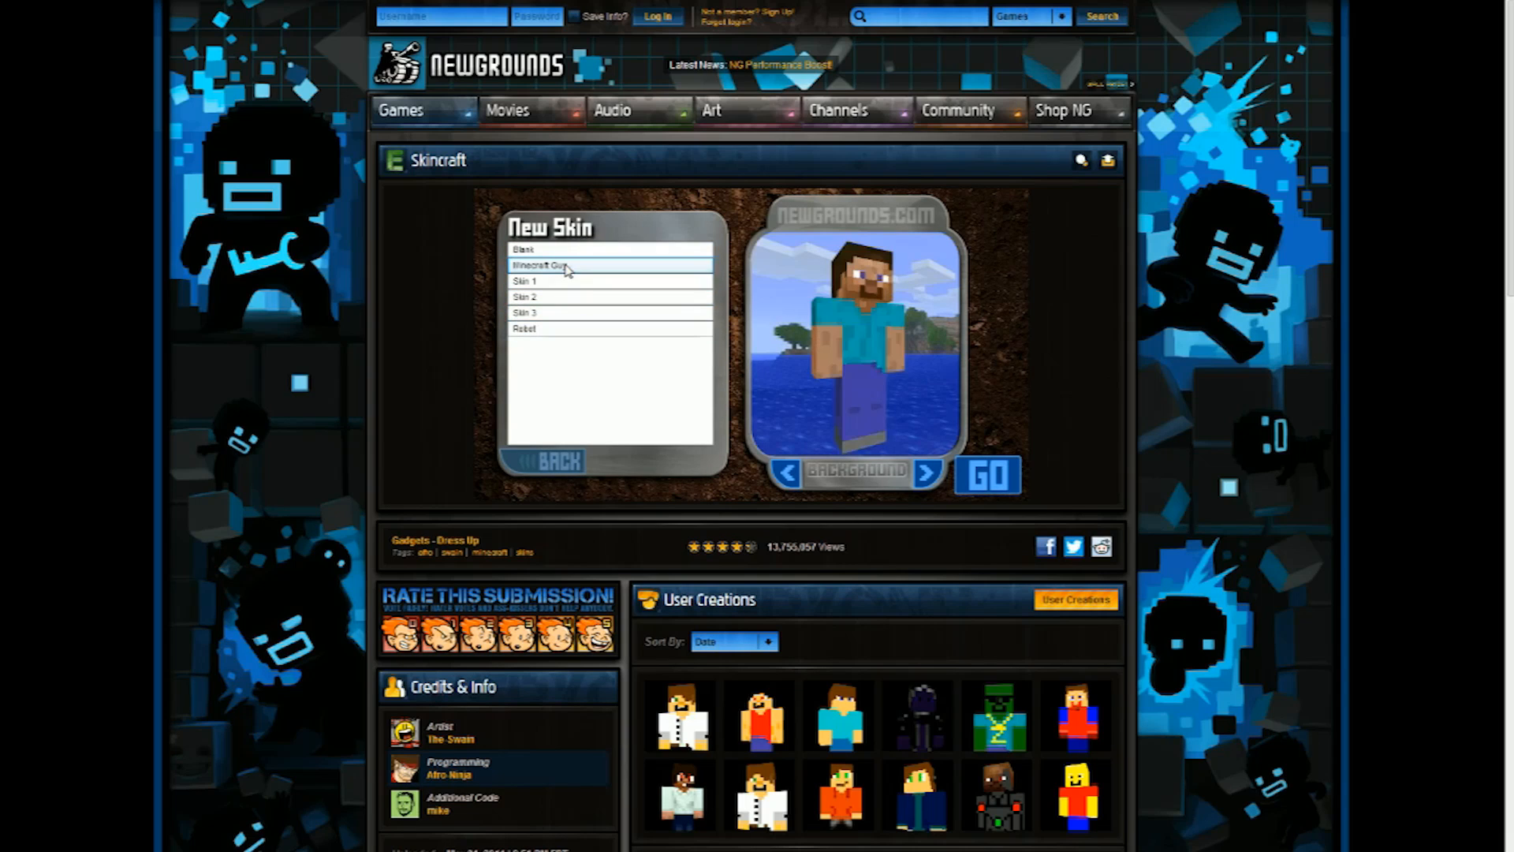
click(992, 485)
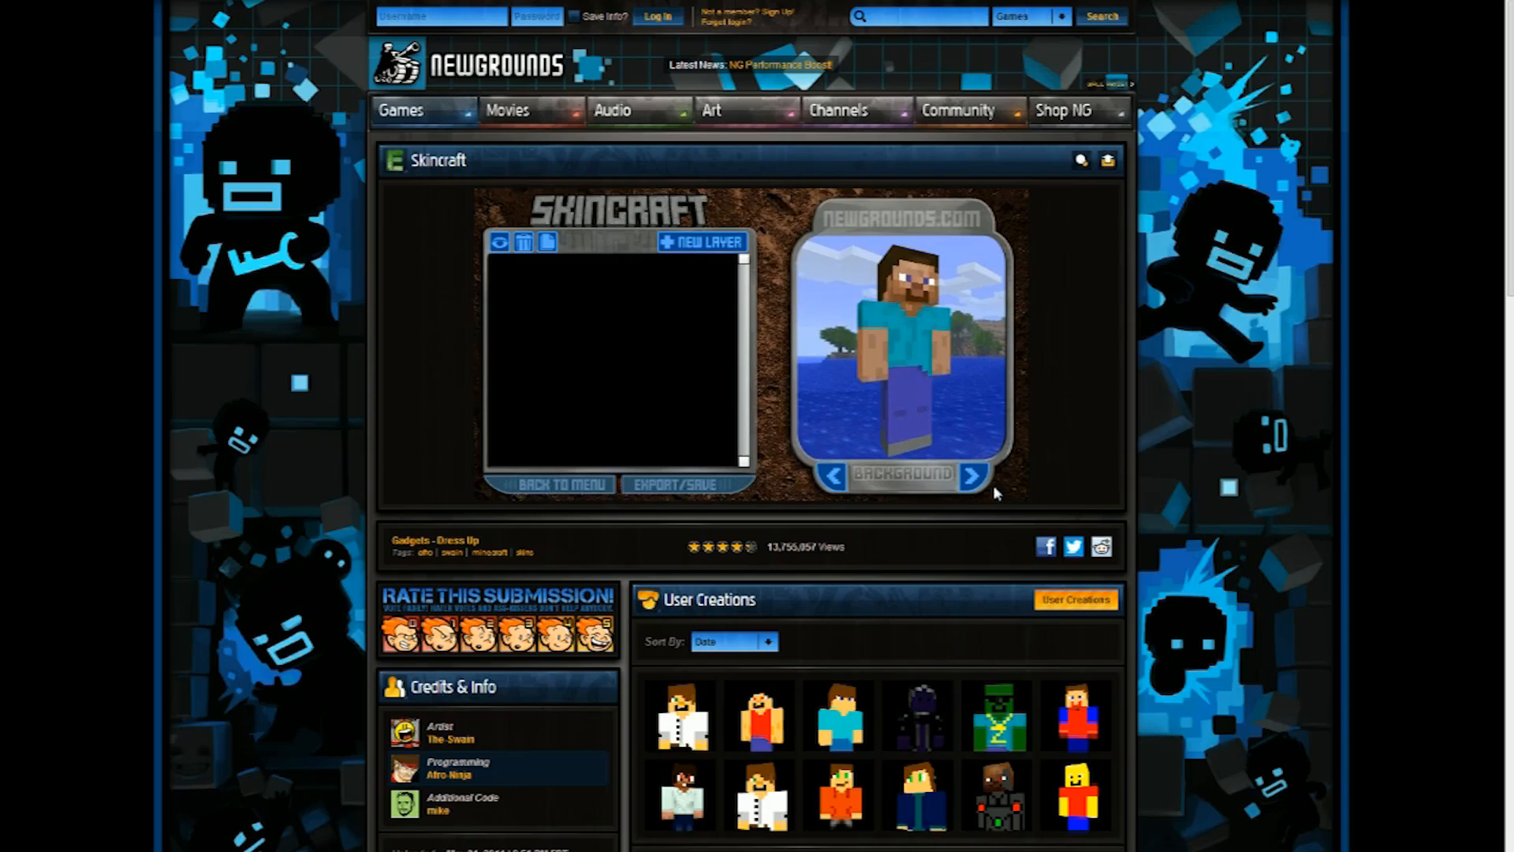
- Start a new pre-made layer in the Head category
click(709, 246)
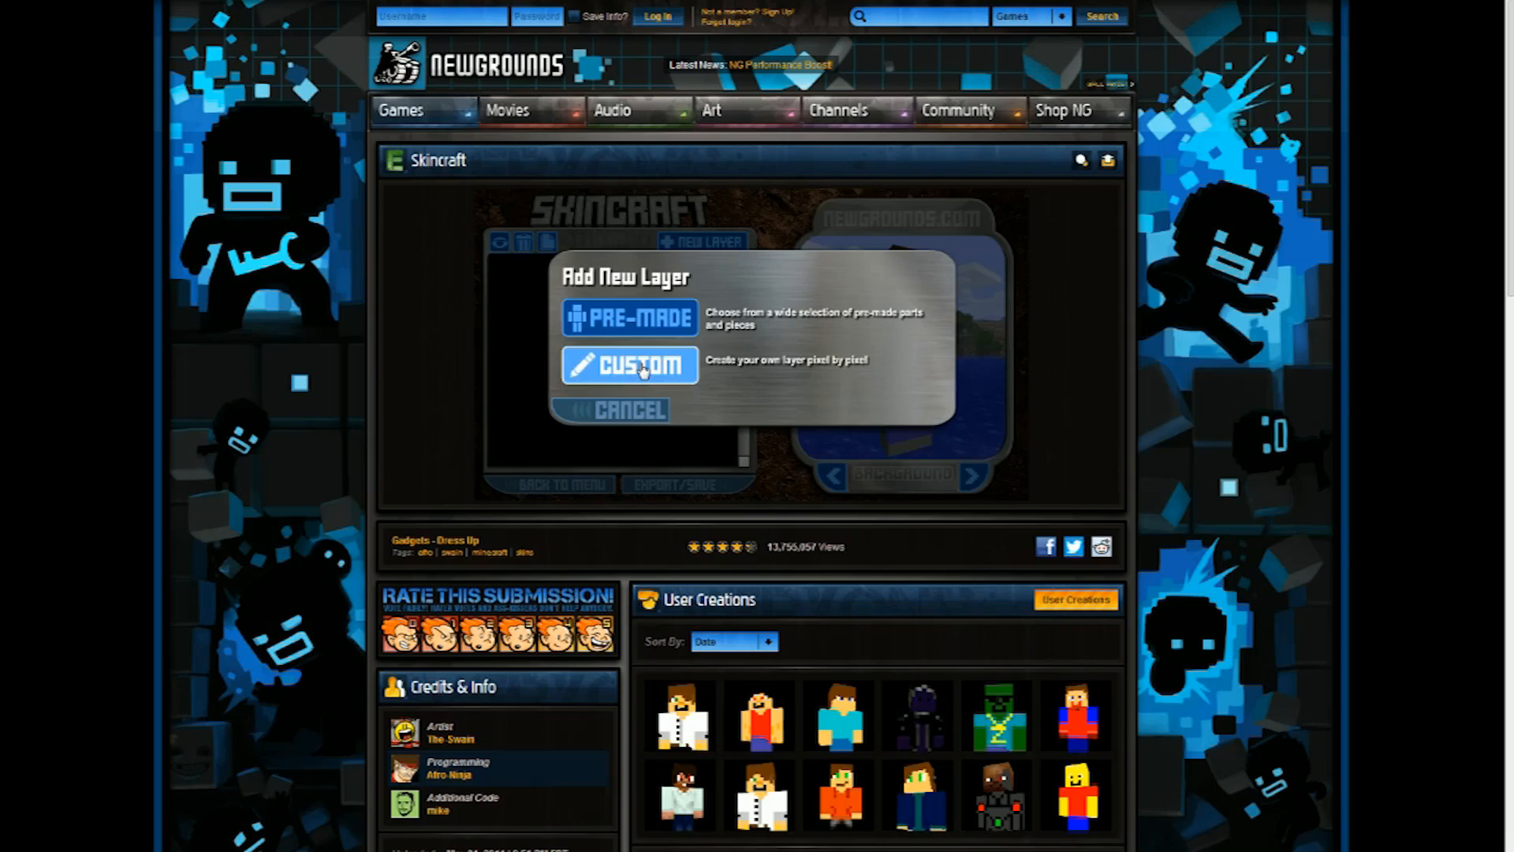
click(651, 326)
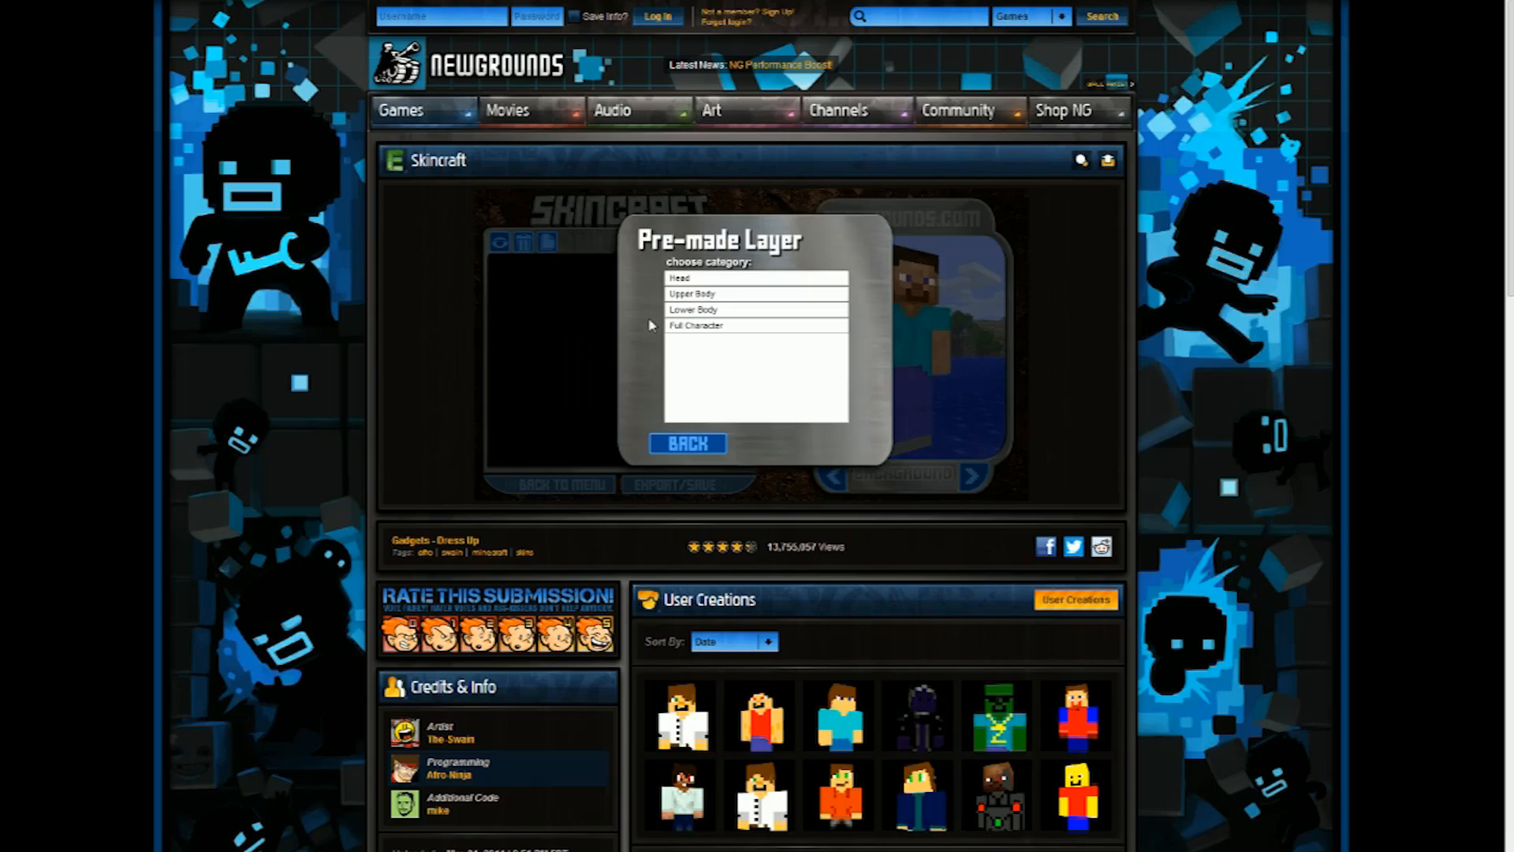
click(701, 279)
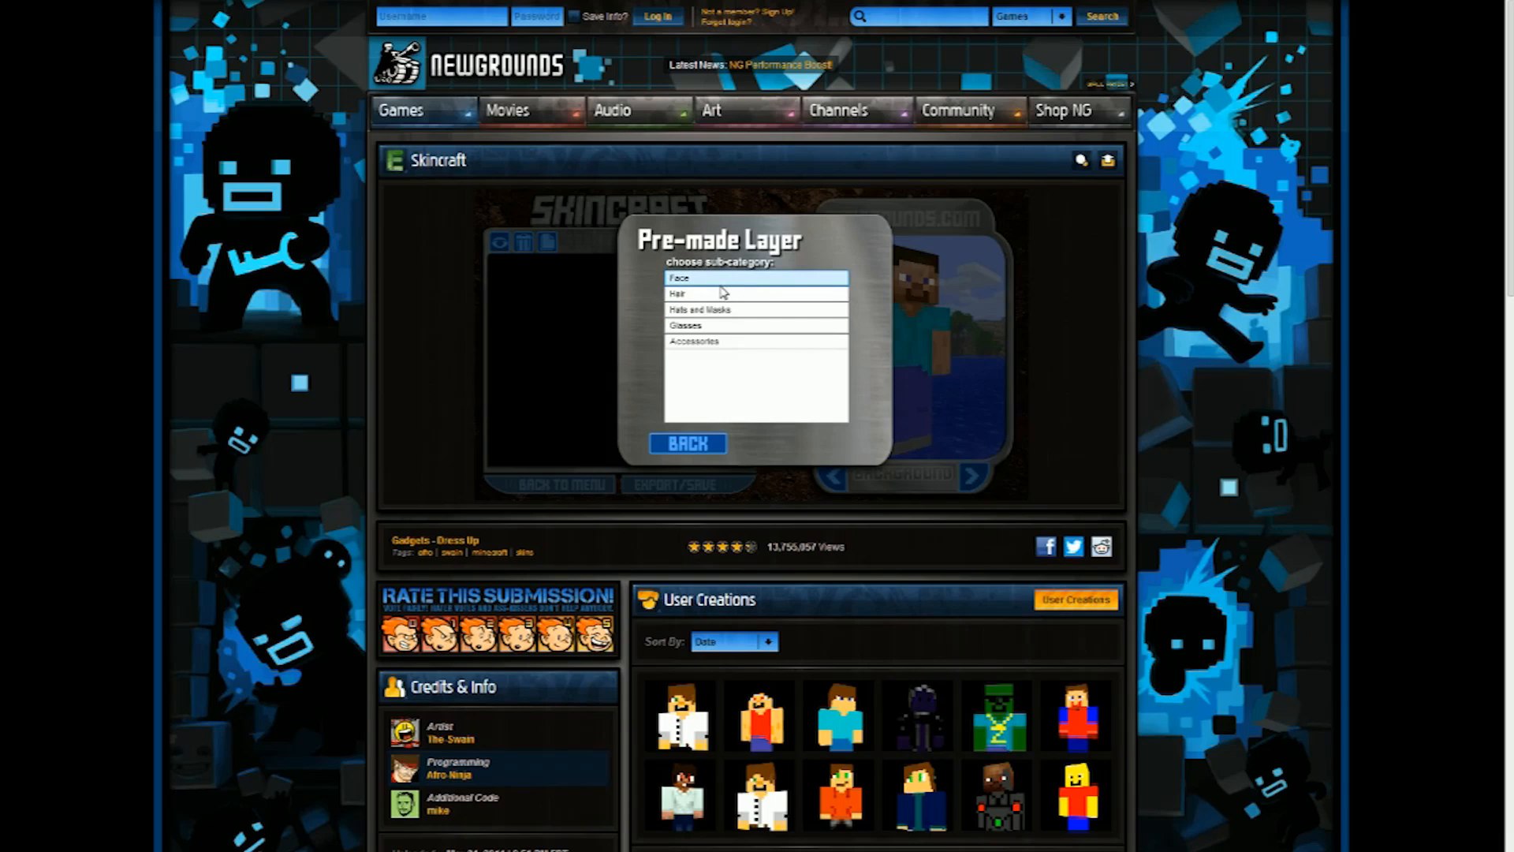
click(702, 342)
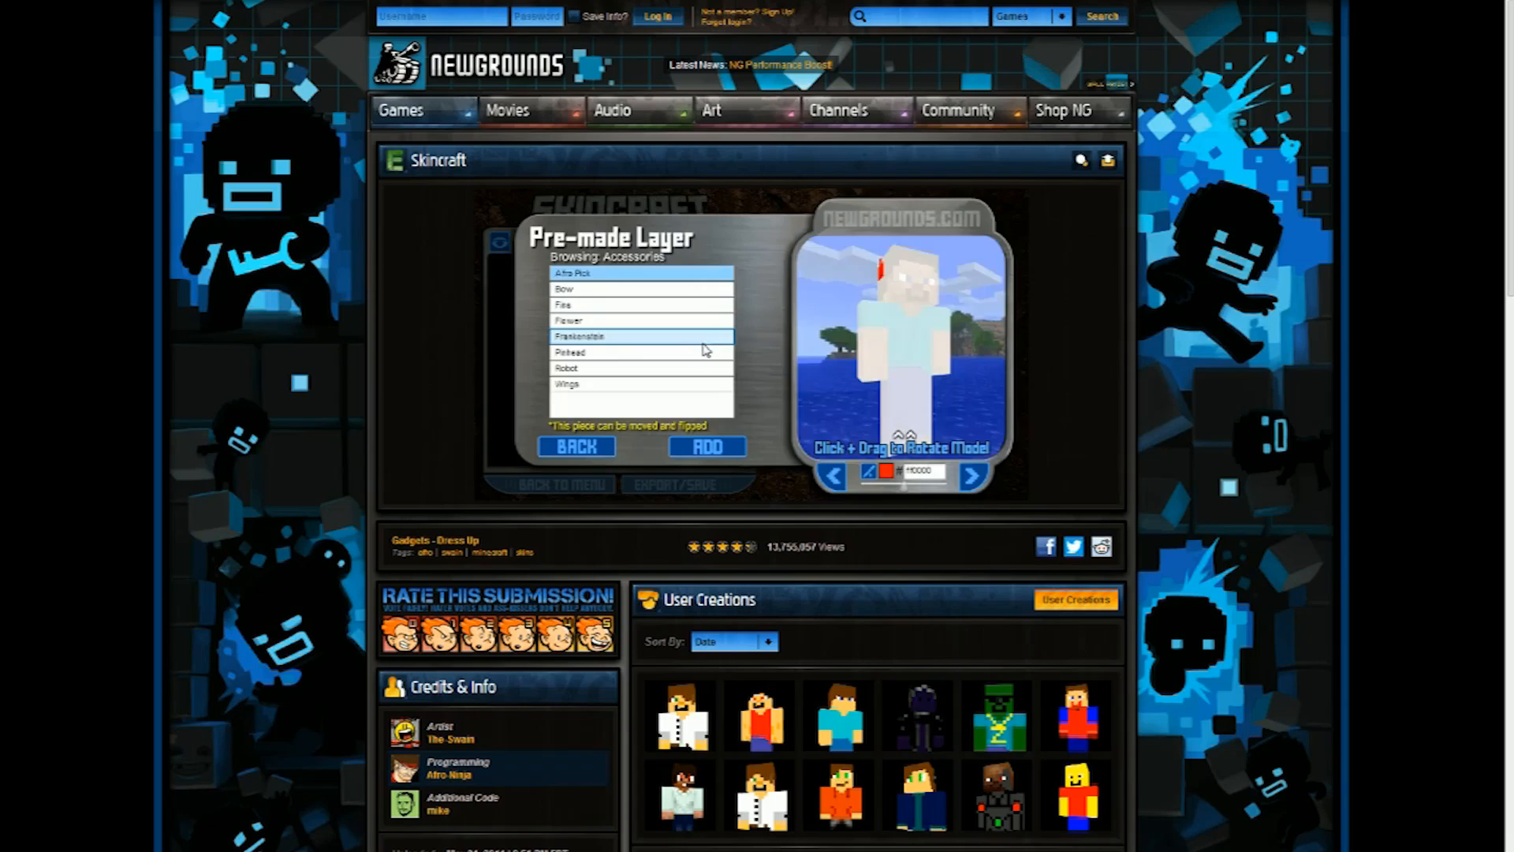
click(590, 339)
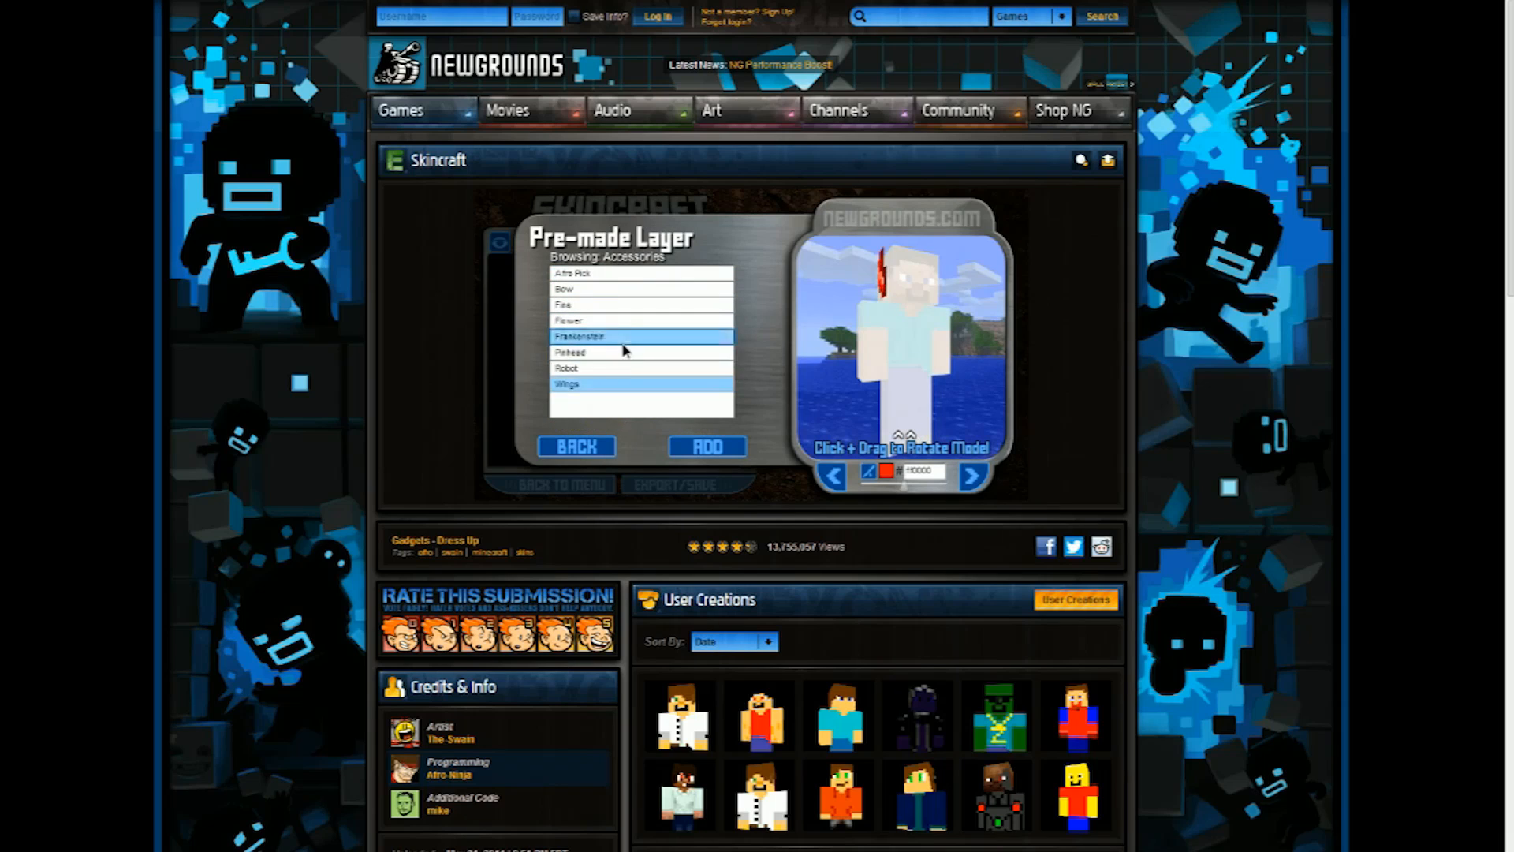
click(581, 448)
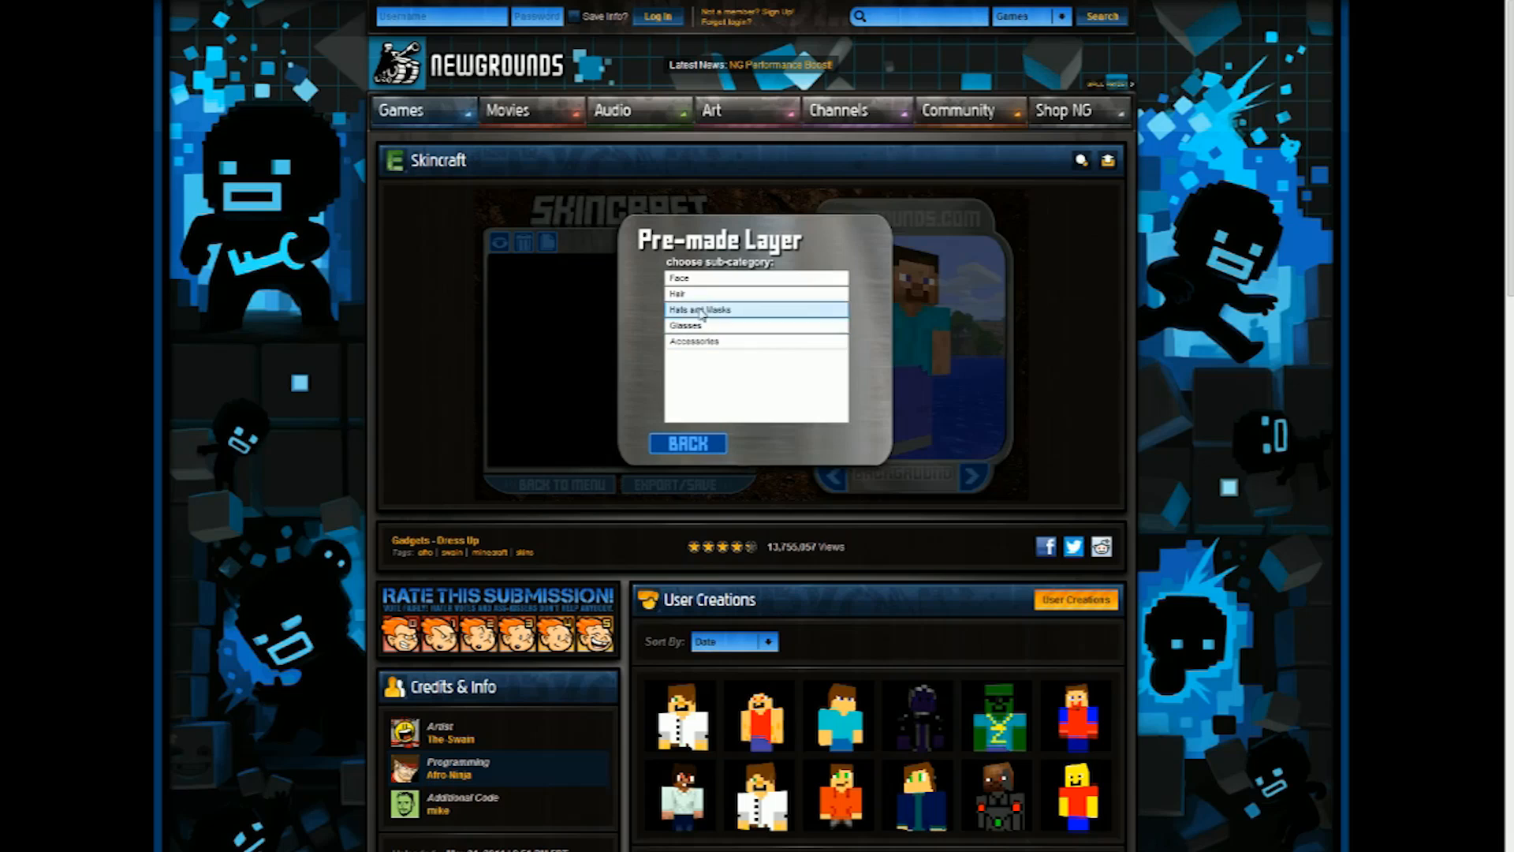
- Add the Mask - Hockey piece from Hats and Masks as a layer and view the character from the front
click(699, 311)
drag(727, 297, 727, 373)
click(615, 355)
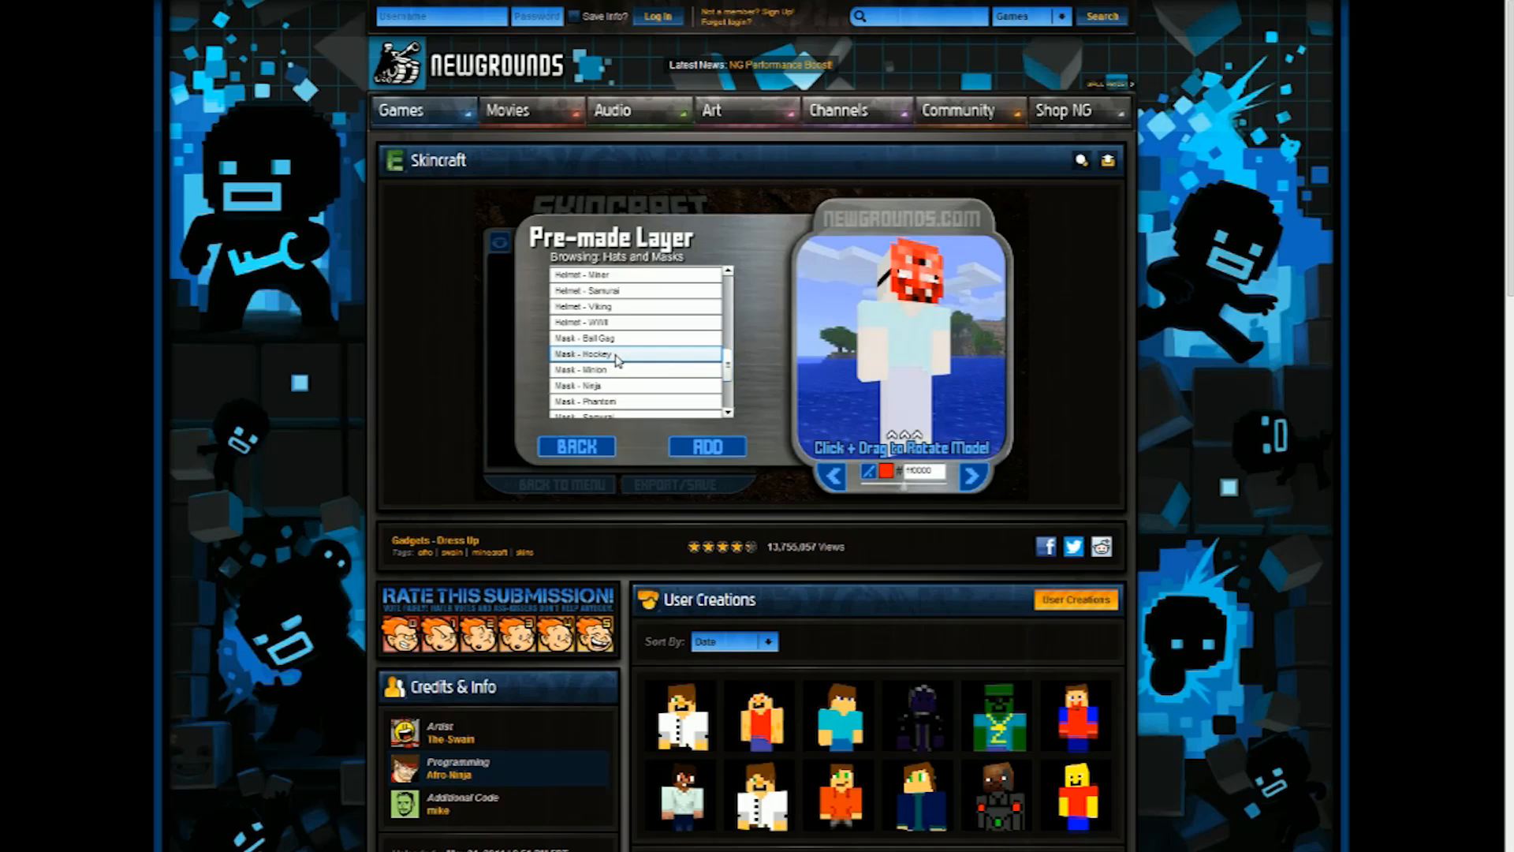
click(704, 450)
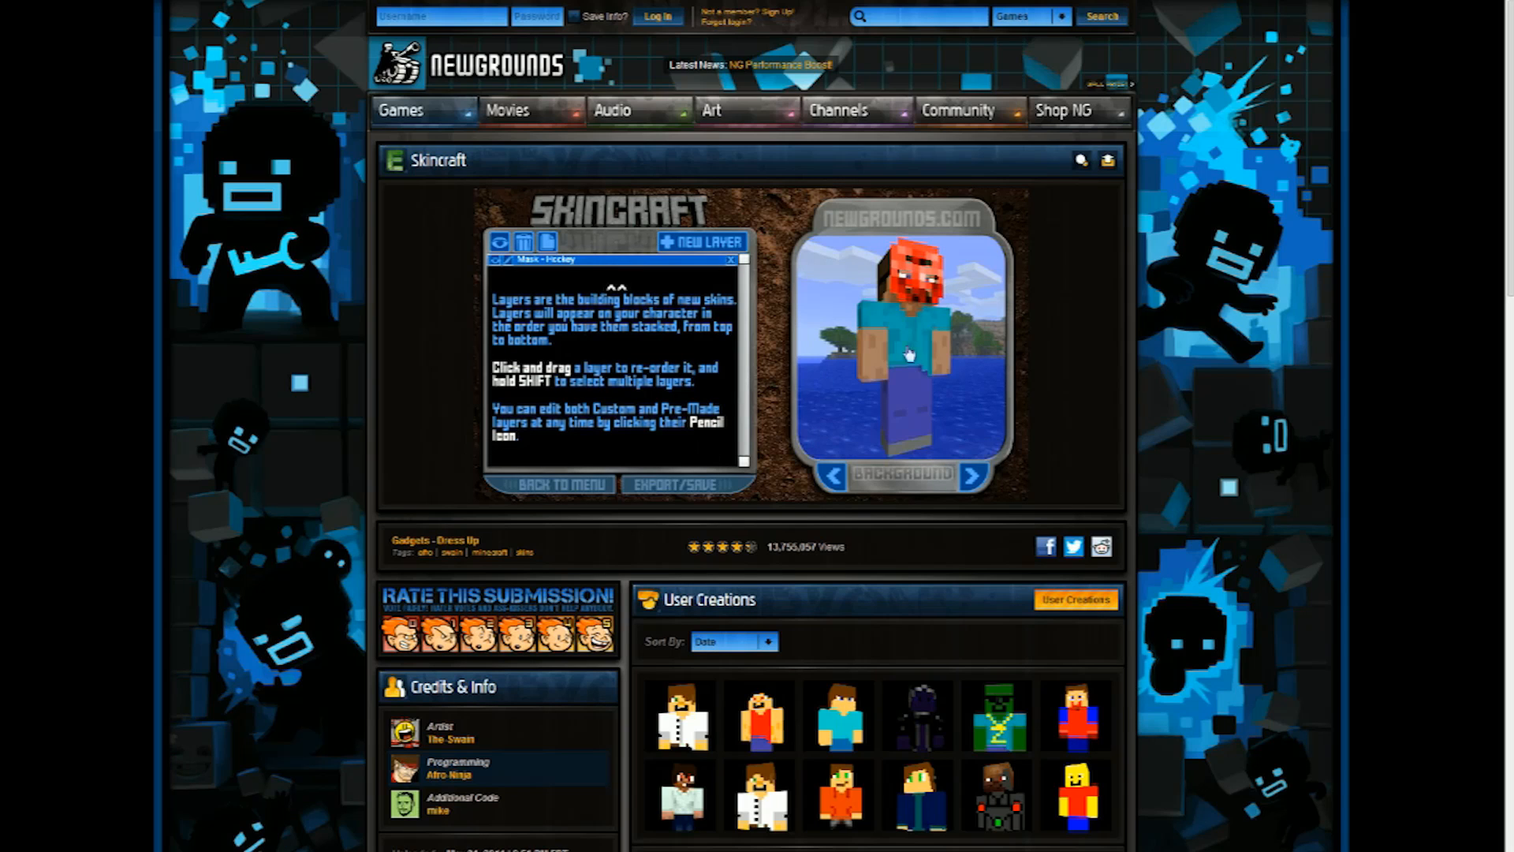
mouse_move(899, 368)
mouse_down()
mouse_move(926, 283)
mouse_move(947, 354)
mouse_move(999, 394)
mouse_move(891, 379)
mouse_up()
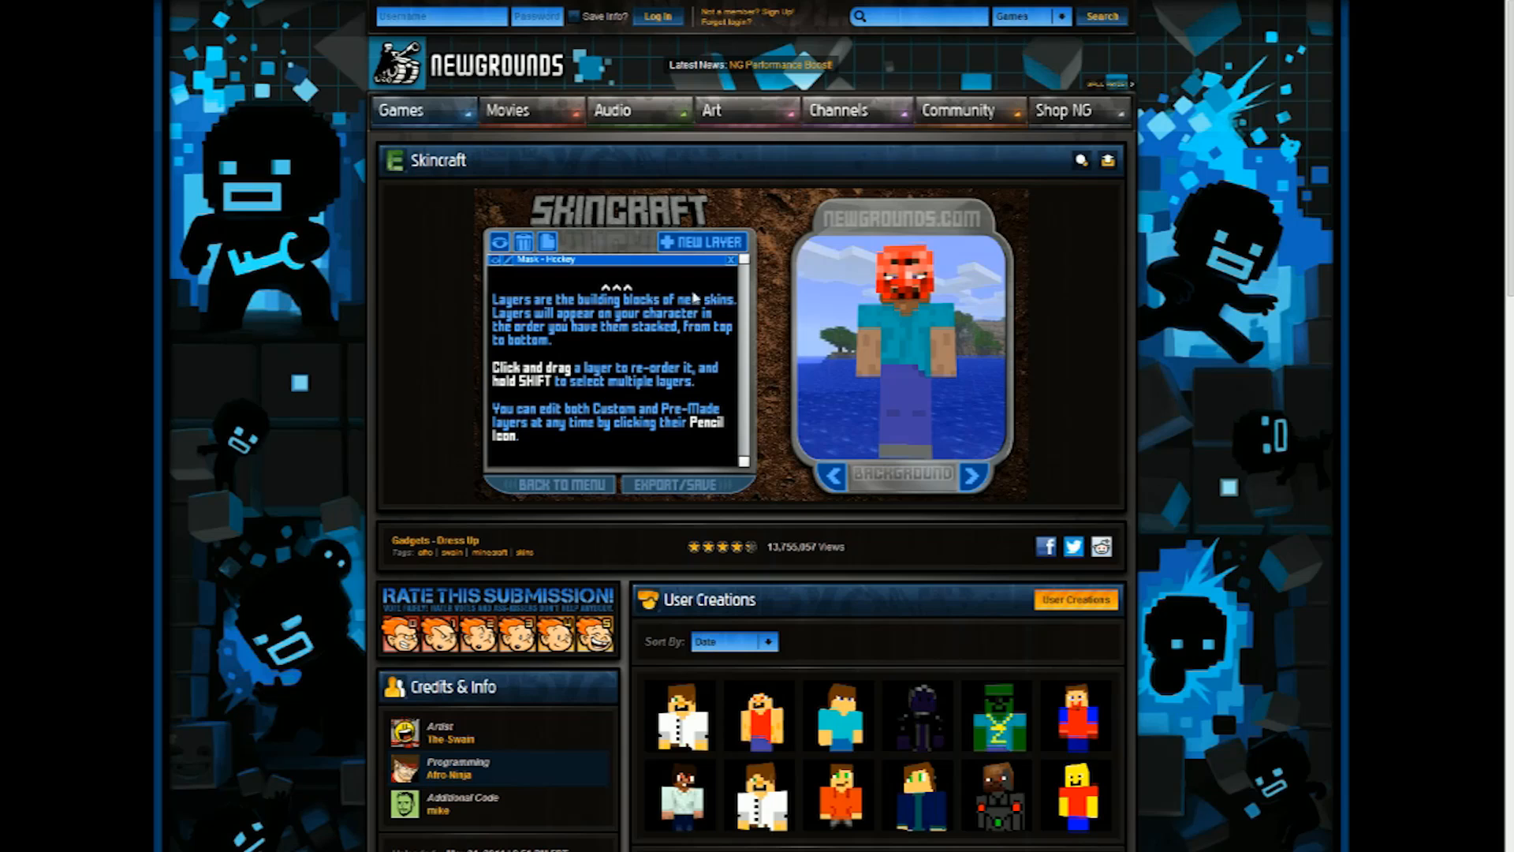
- Add the Tunic 1 piece from the Tunics sub-category as a new pre-made layer
click(701, 242)
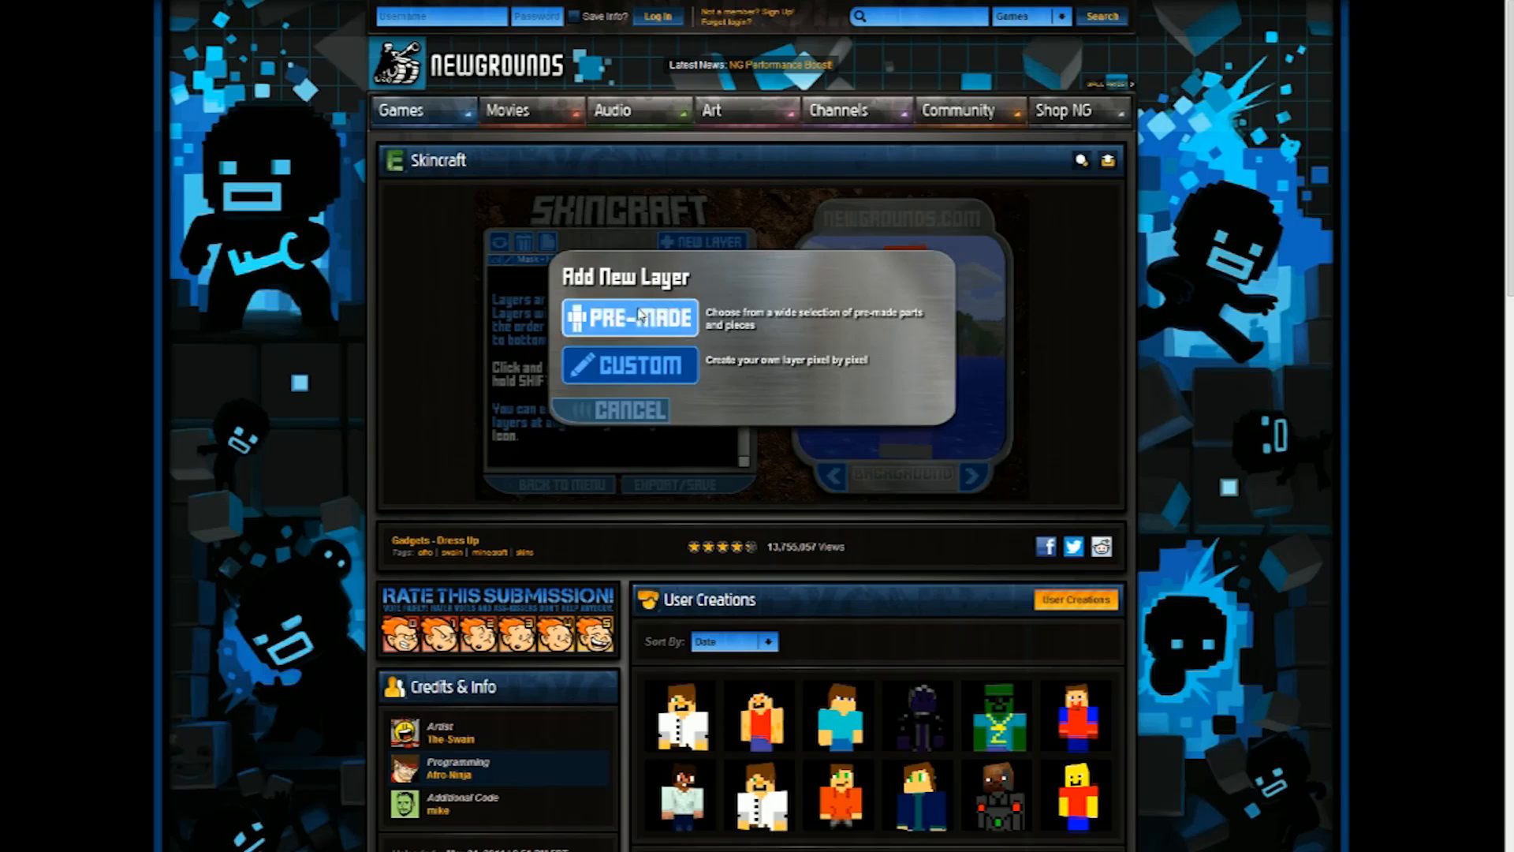
click(654, 315)
click(696, 295)
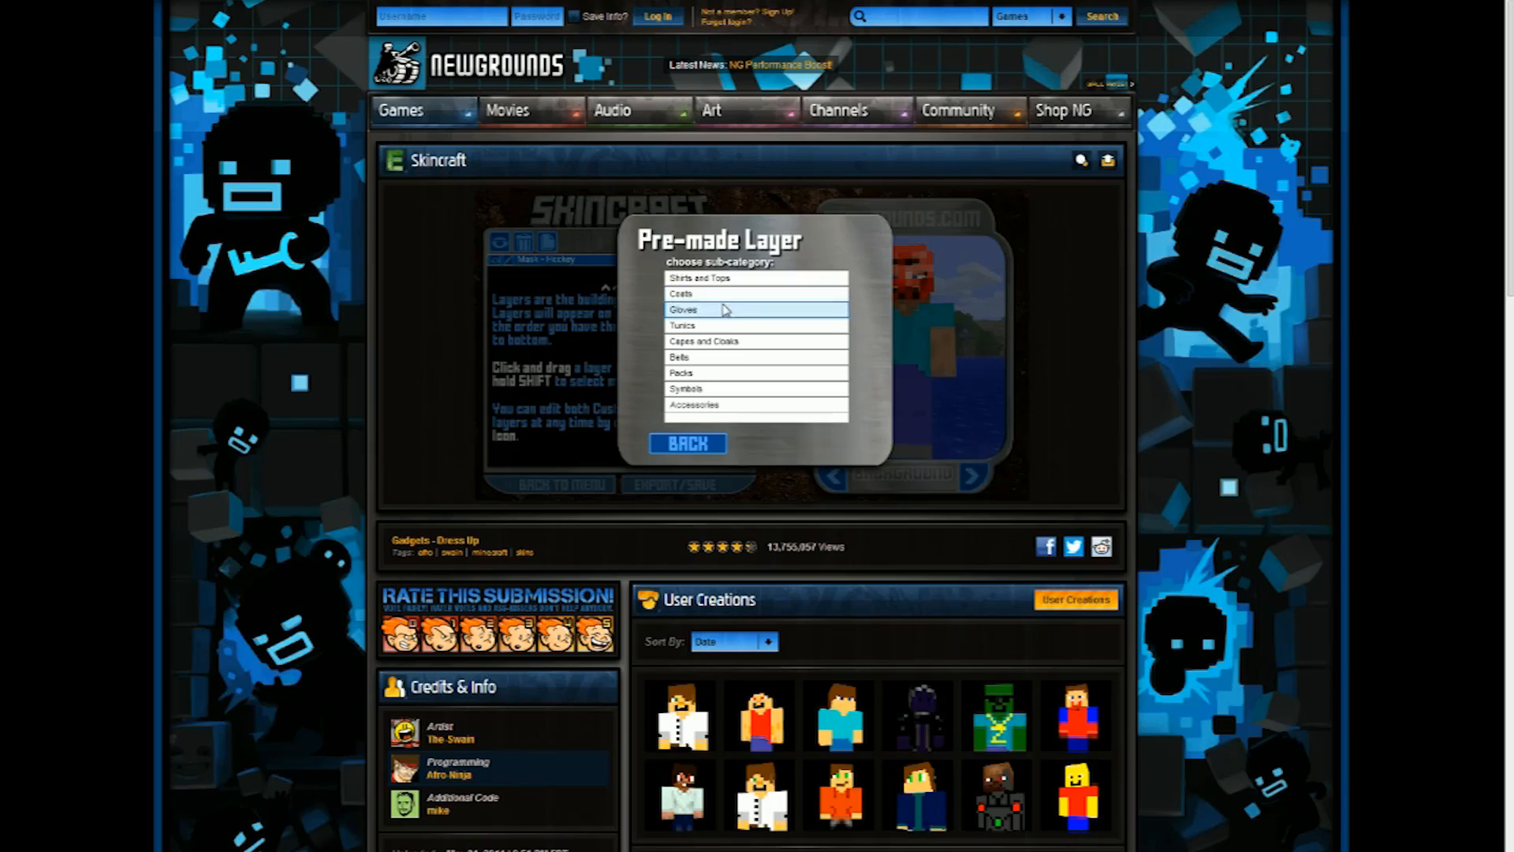
click(685, 325)
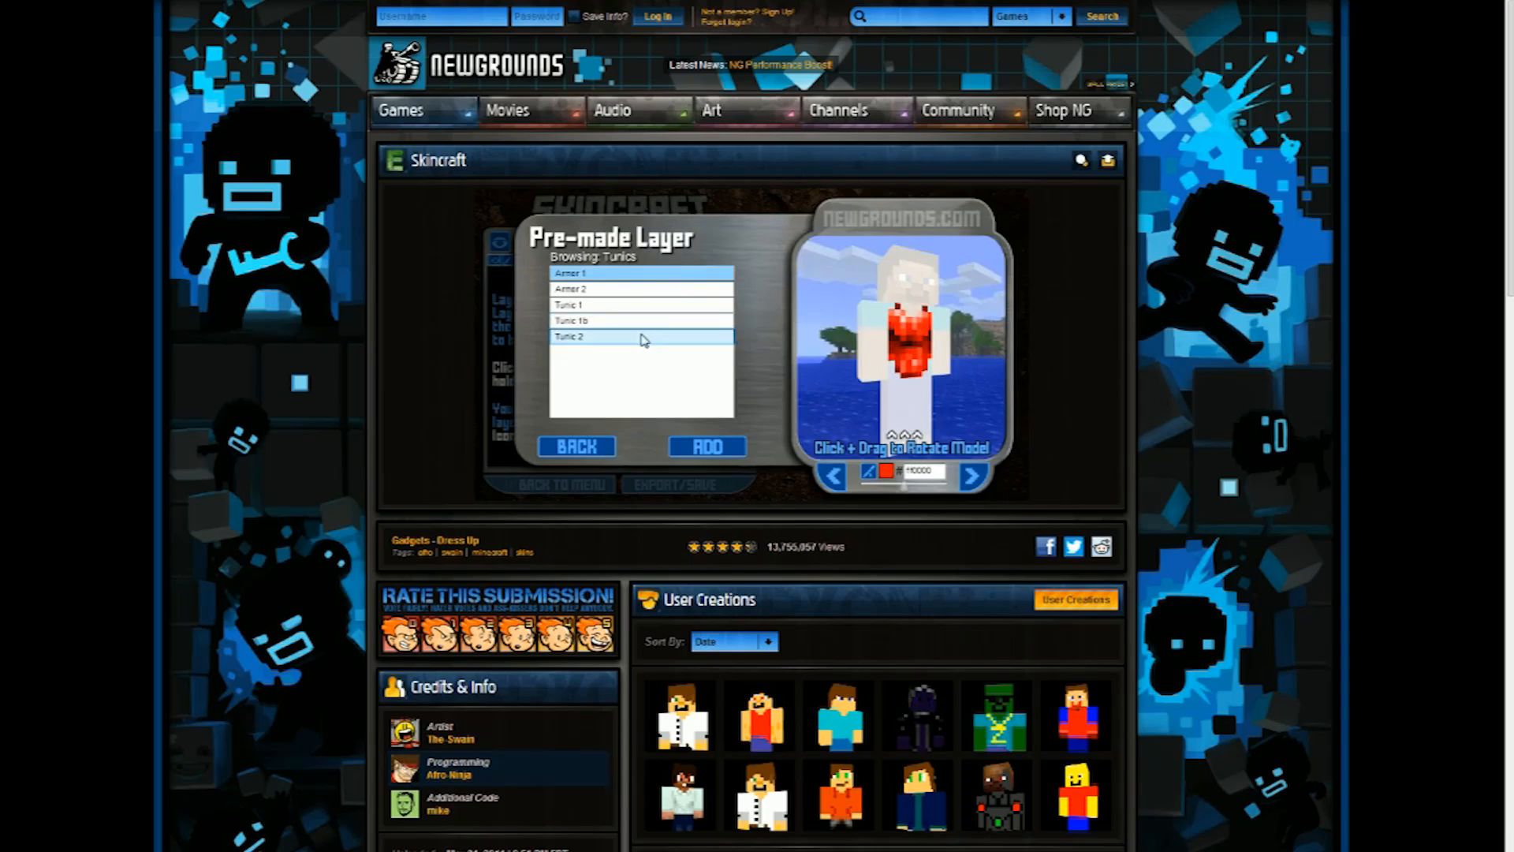
click(585, 307)
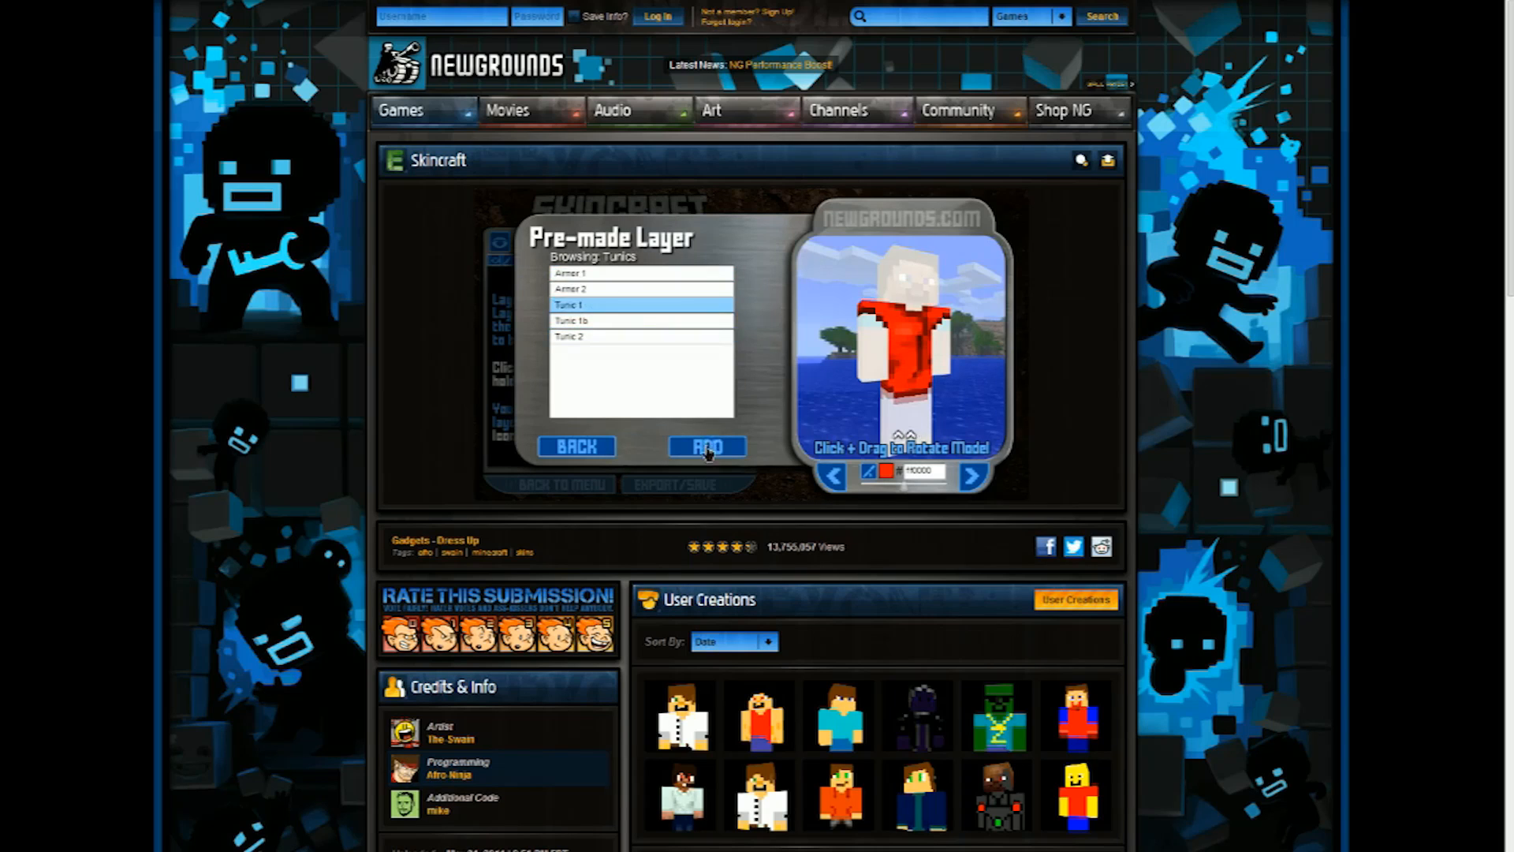
click(707, 446)
- Set the Mask - Hockey layer's color intensity to 43 and check the character from the front
click(511, 272)
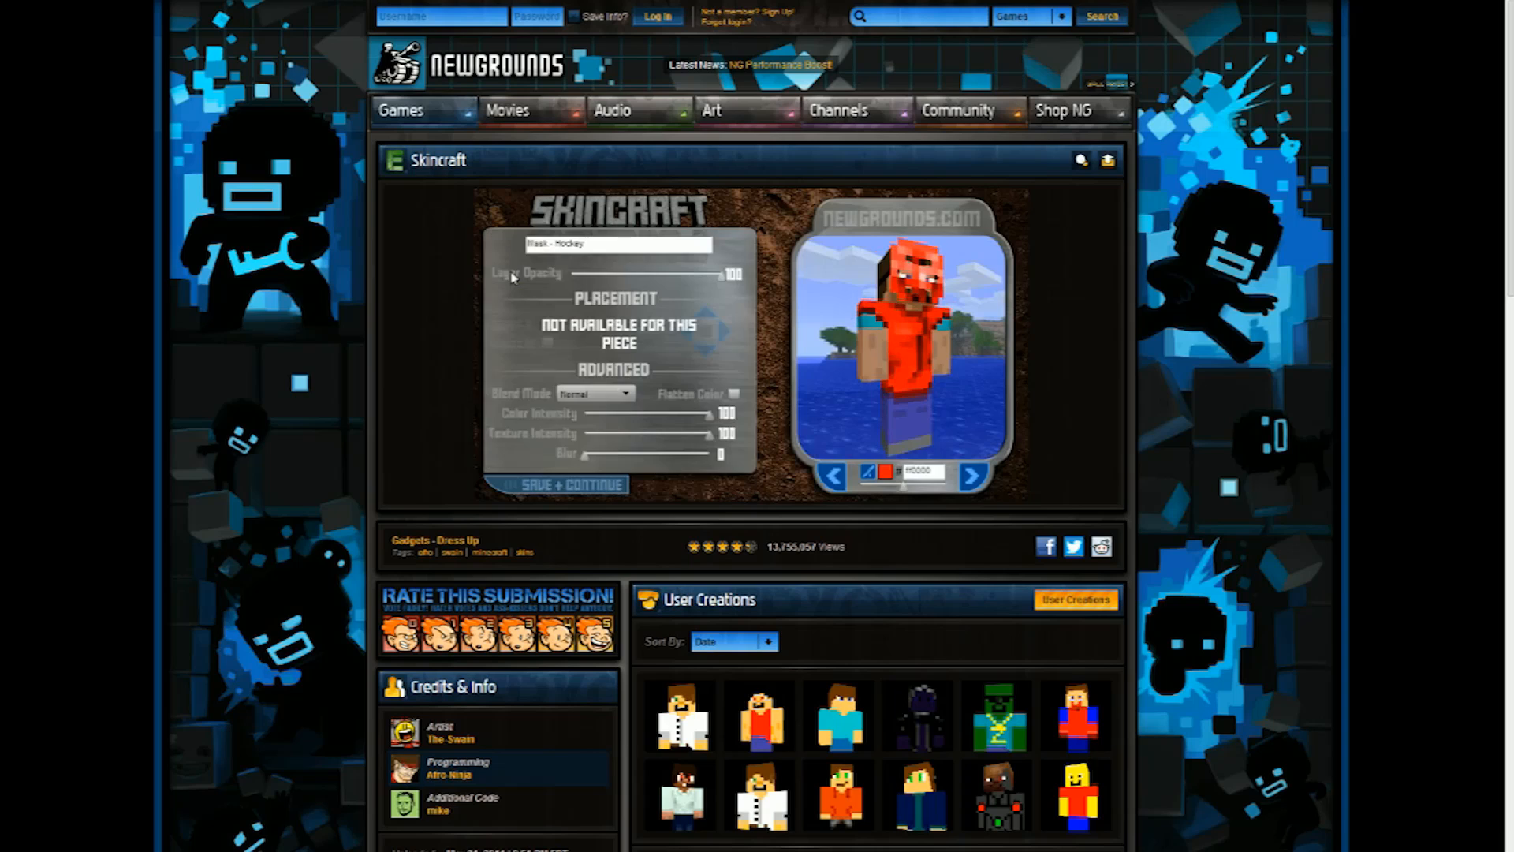
drag(710, 414, 639, 412)
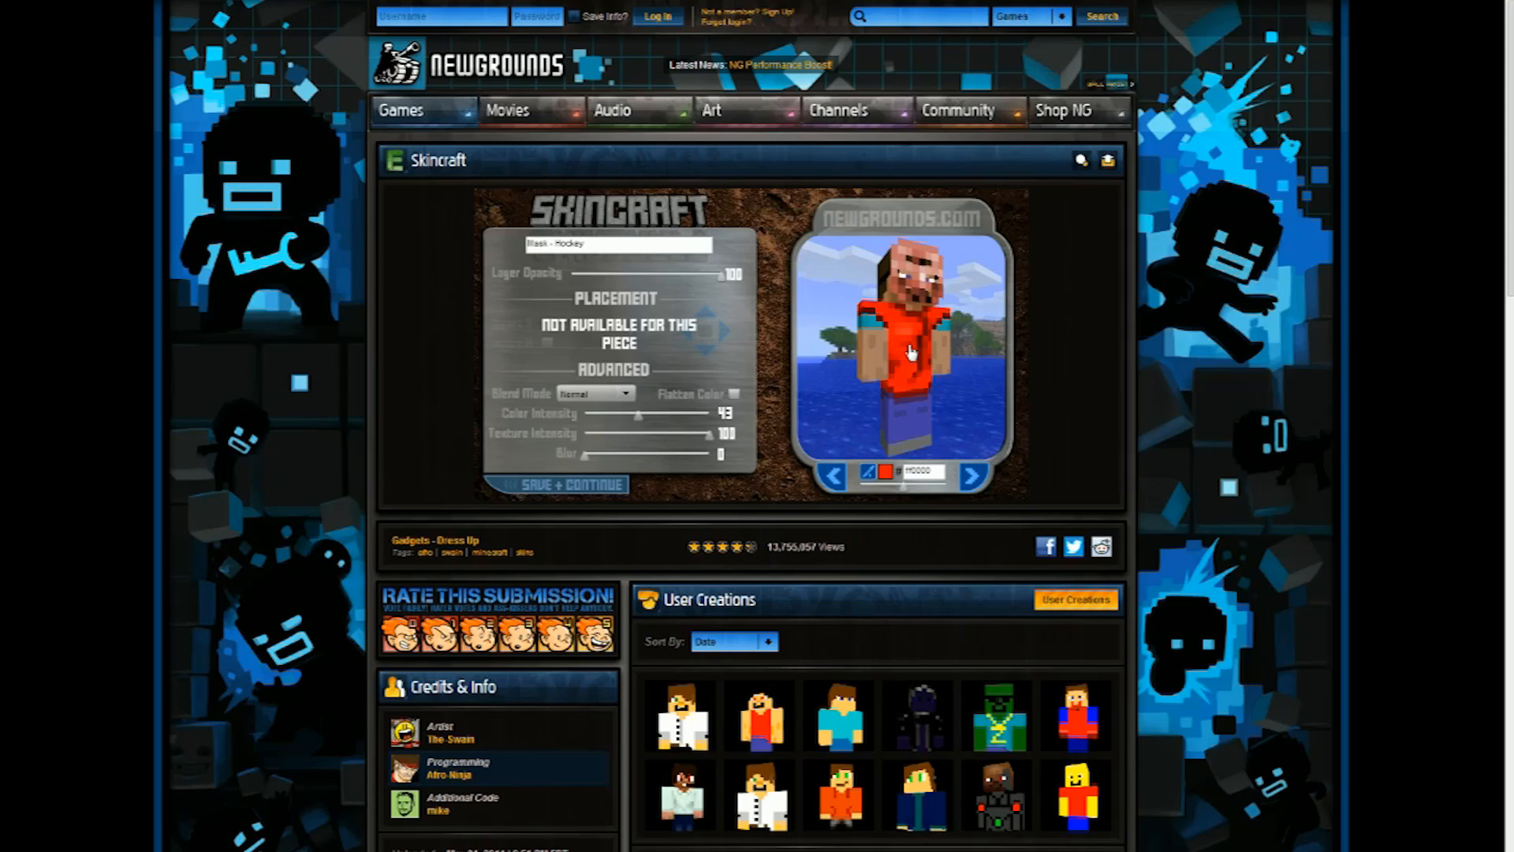
drag(929, 368, 931, 287)
mouse_move(889, 378)
mouse_down()
mouse_move(968, 368)
mouse_move(897, 379)
mouse_up()
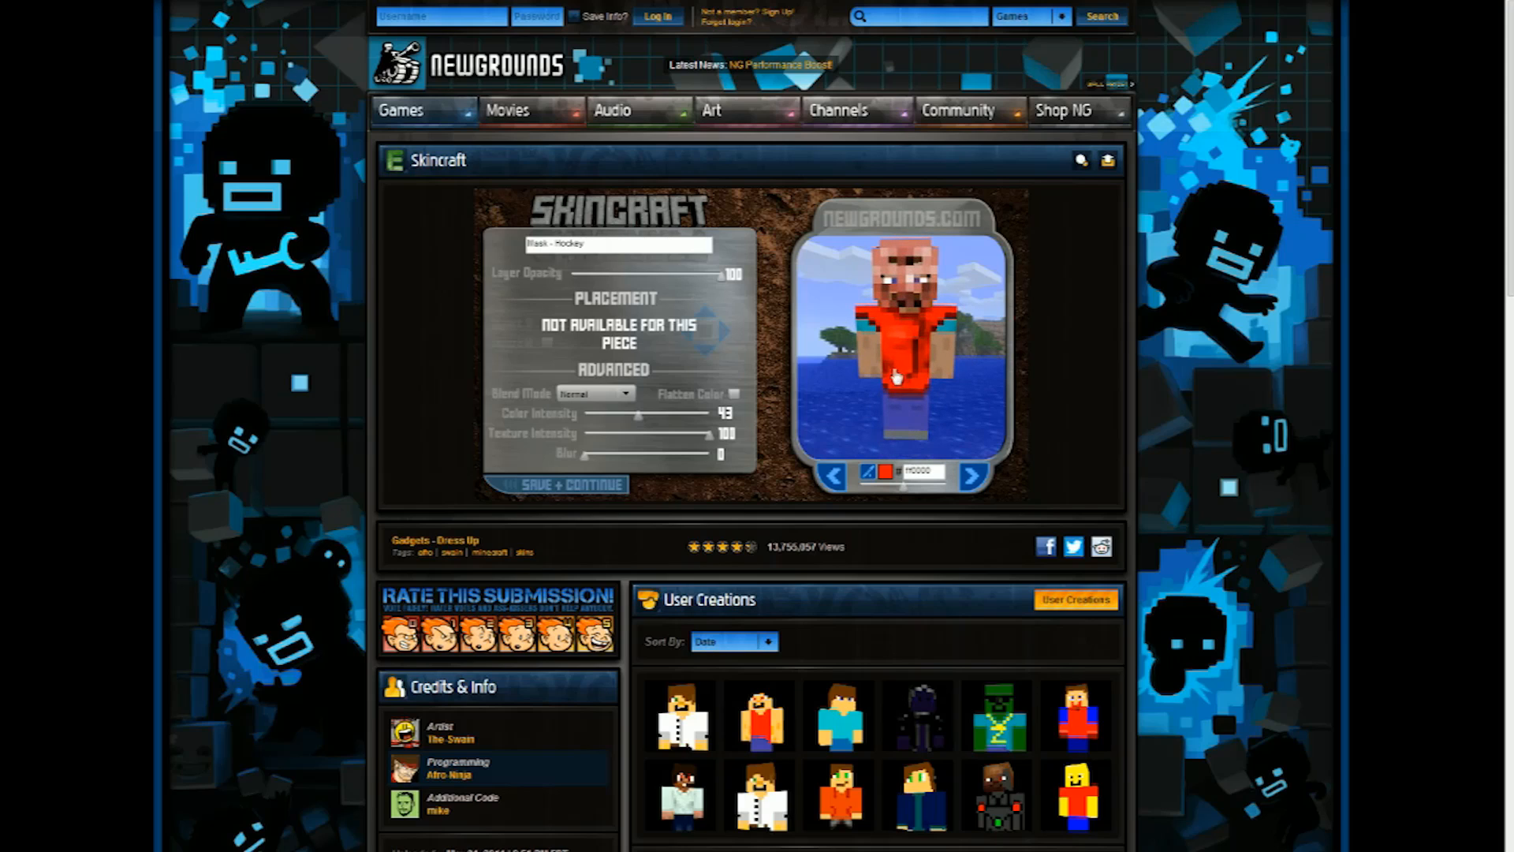